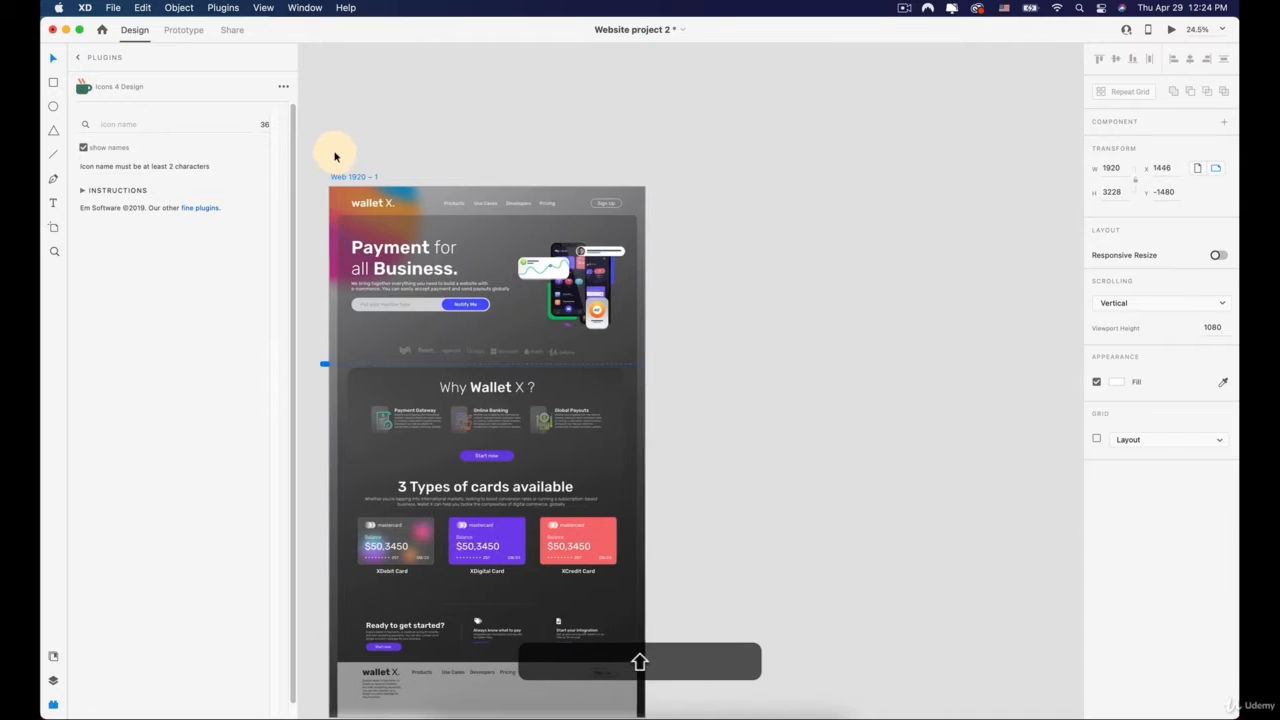
Step: Look over the Web 1920 – 1 landing page, from the hero header to the cards section
{"action": "left_click", "coordinate": [334, 153]}
{"action": "left_click", "coordinate": [839, 282]}
{"action": "left_click_drag", "start_coordinate": [585, 381], "coordinate": [630, 280]}
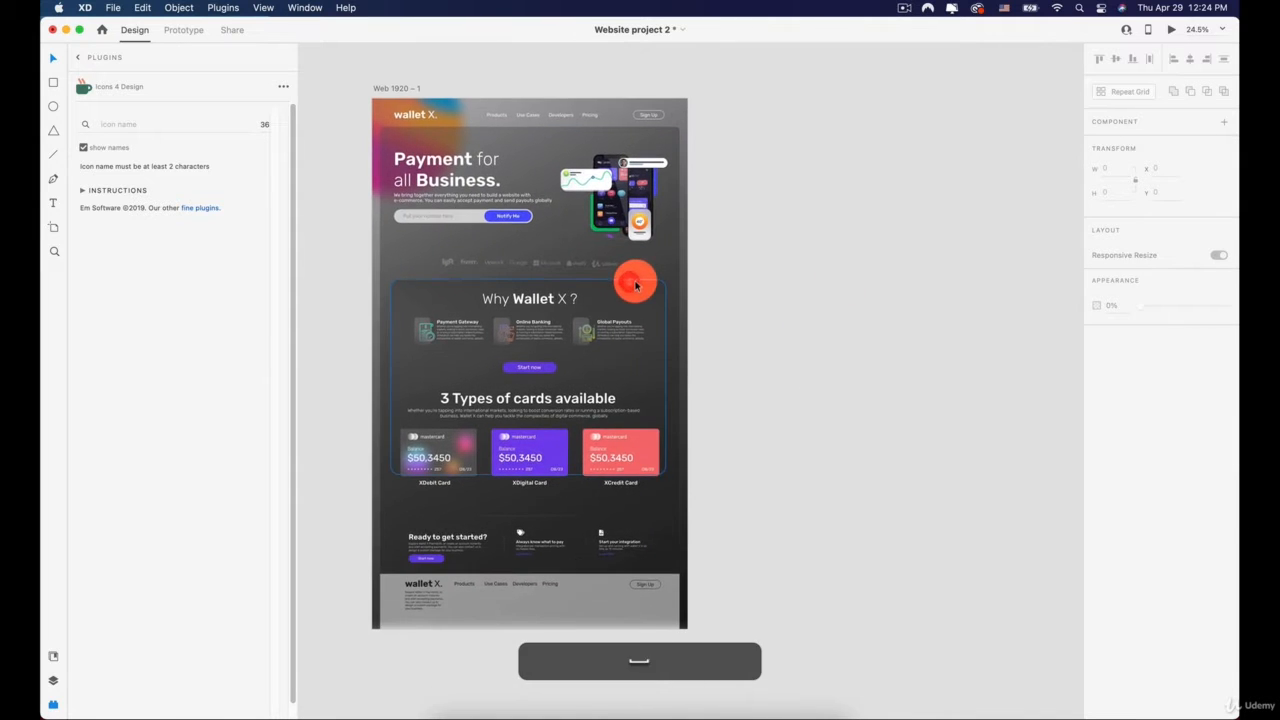
{"action": "scroll", "coordinate": [630, 280], "scroll_direction": "up", "scroll_amount": 5}
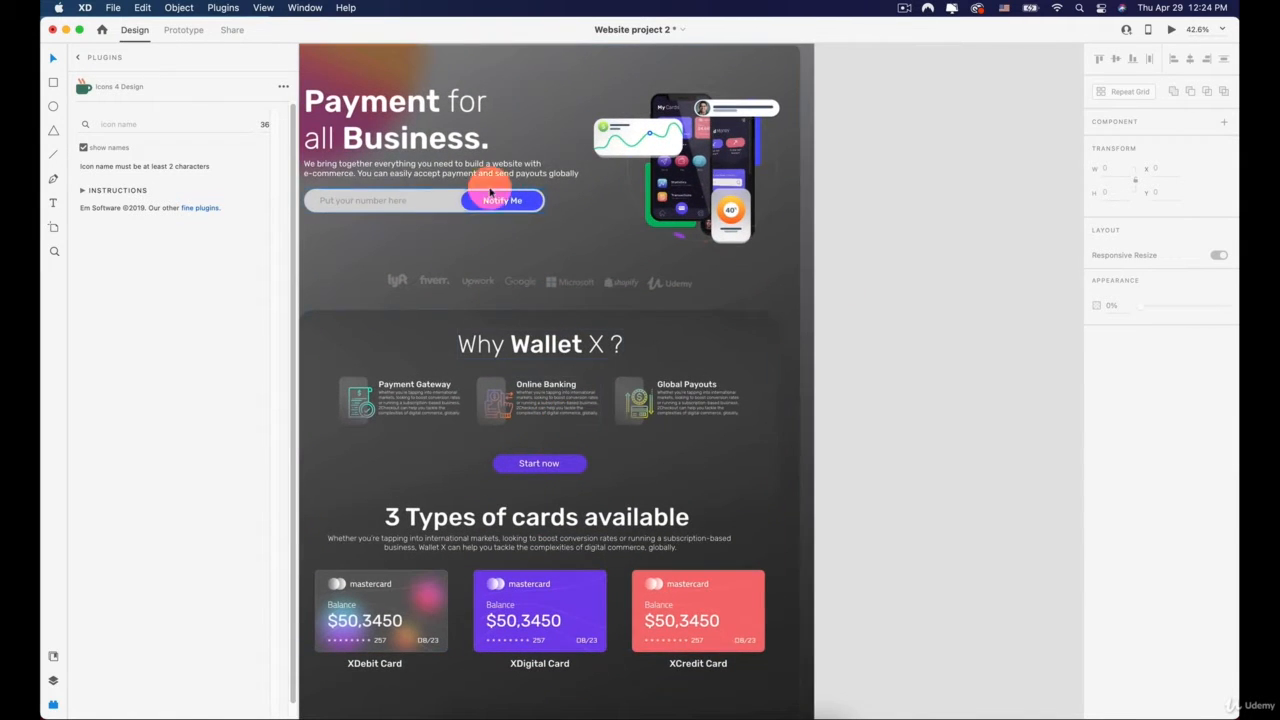
{"action": "scroll", "coordinate": [588, 291], "scroll_direction": "down", "scroll_amount": 1}
{"action": "left_click_drag", "start_coordinate": [618, 234], "coordinate": [614, 307]}
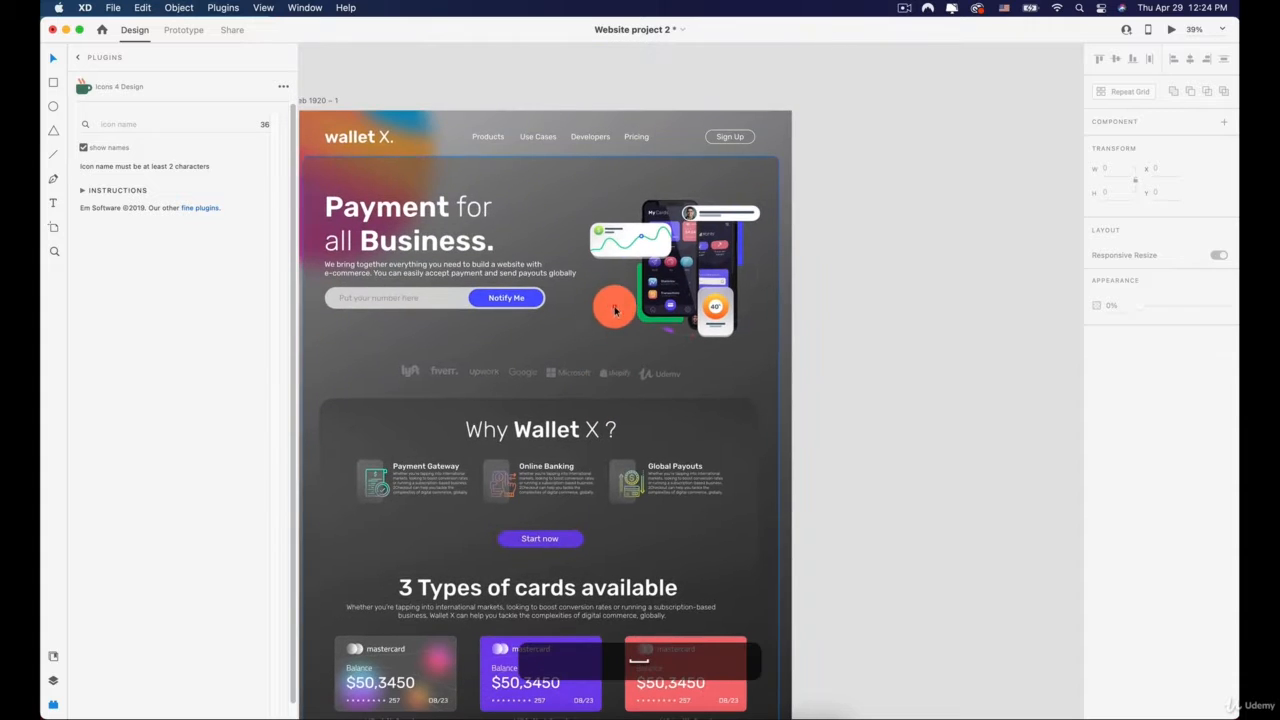
{"action": "scroll", "coordinate": [566, 197], "scroll_direction": "left", "scroll_amount": 1}
{"action": "scroll", "coordinate": [631, 256], "scroll_direction": "down", "scroll_amount": 2}
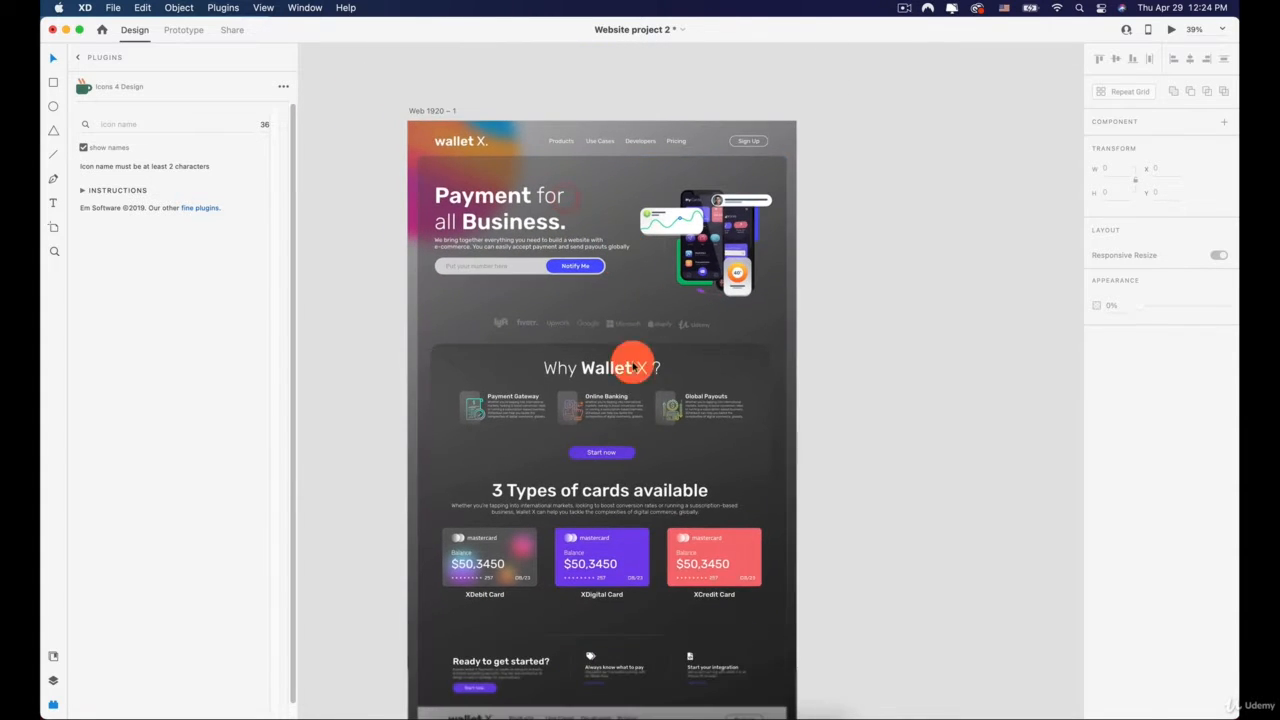
{"action": "left_click", "coordinate": [421, 112]}
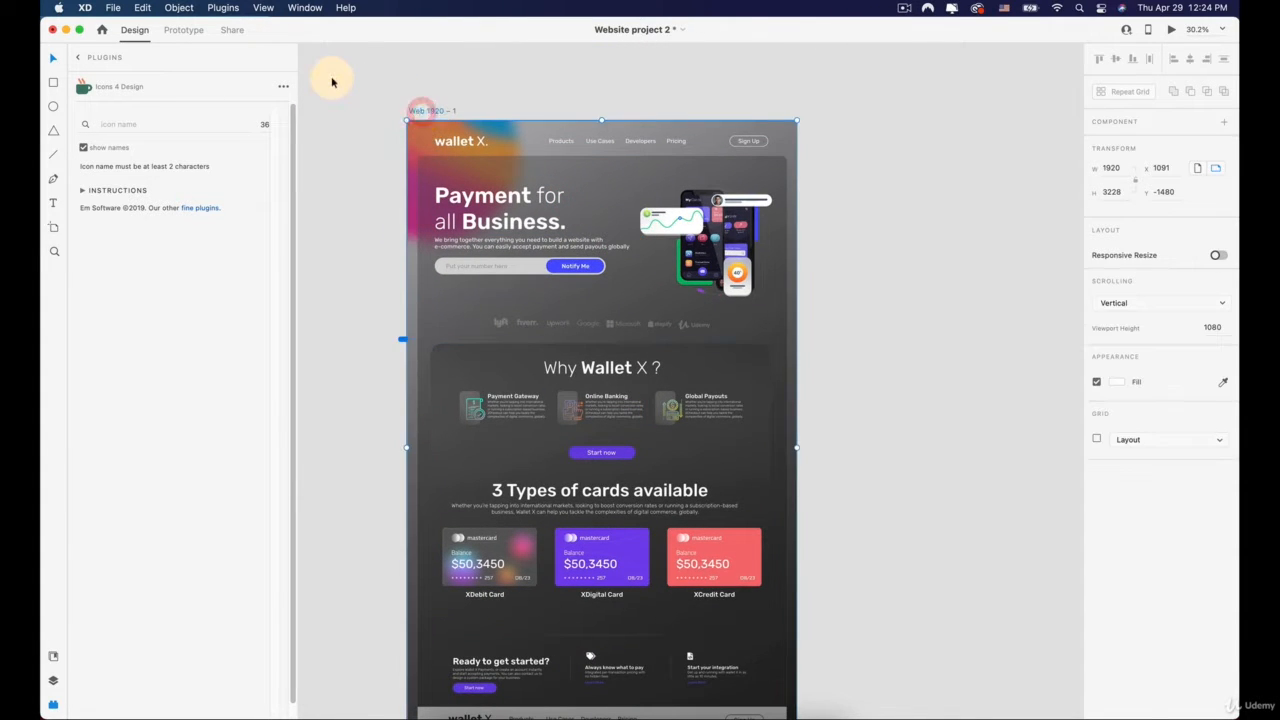
{"action": "left_click_drag", "start_coordinate": [333, 76], "coordinate": [465, 77]}
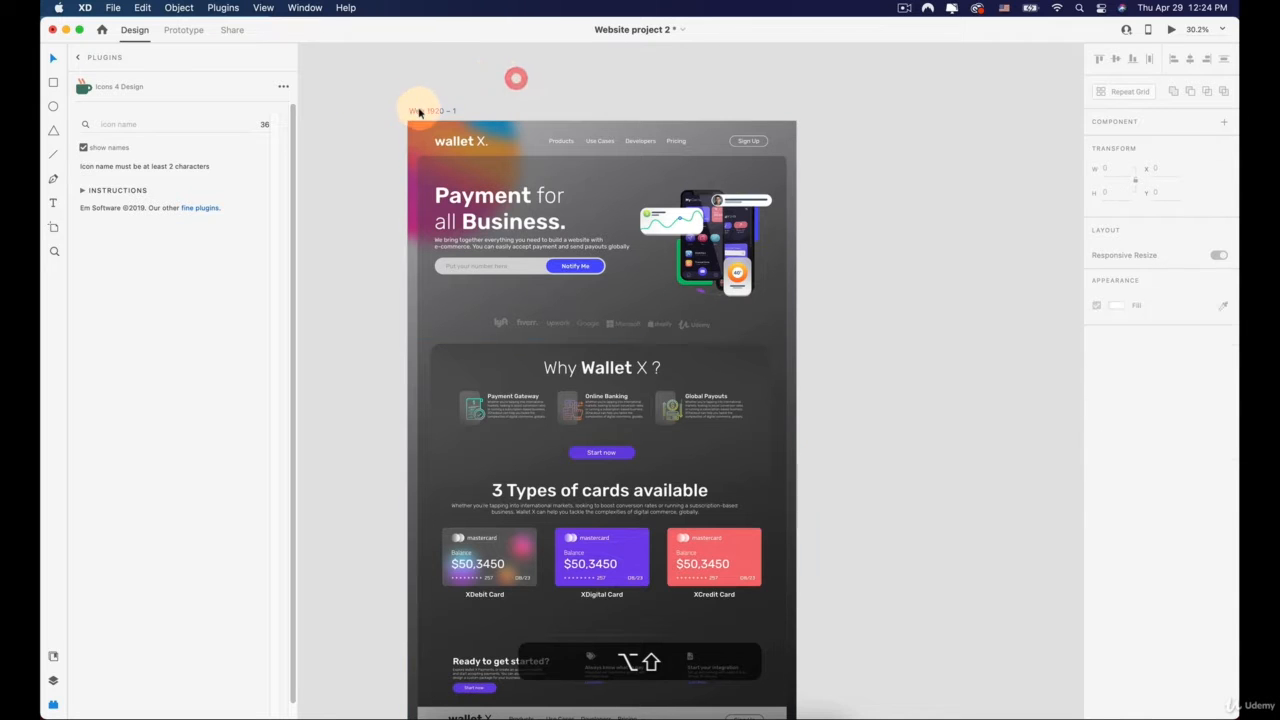
{"action": "left_click_drag", "start_coordinate": [419, 112], "coordinate": [845, 138]}
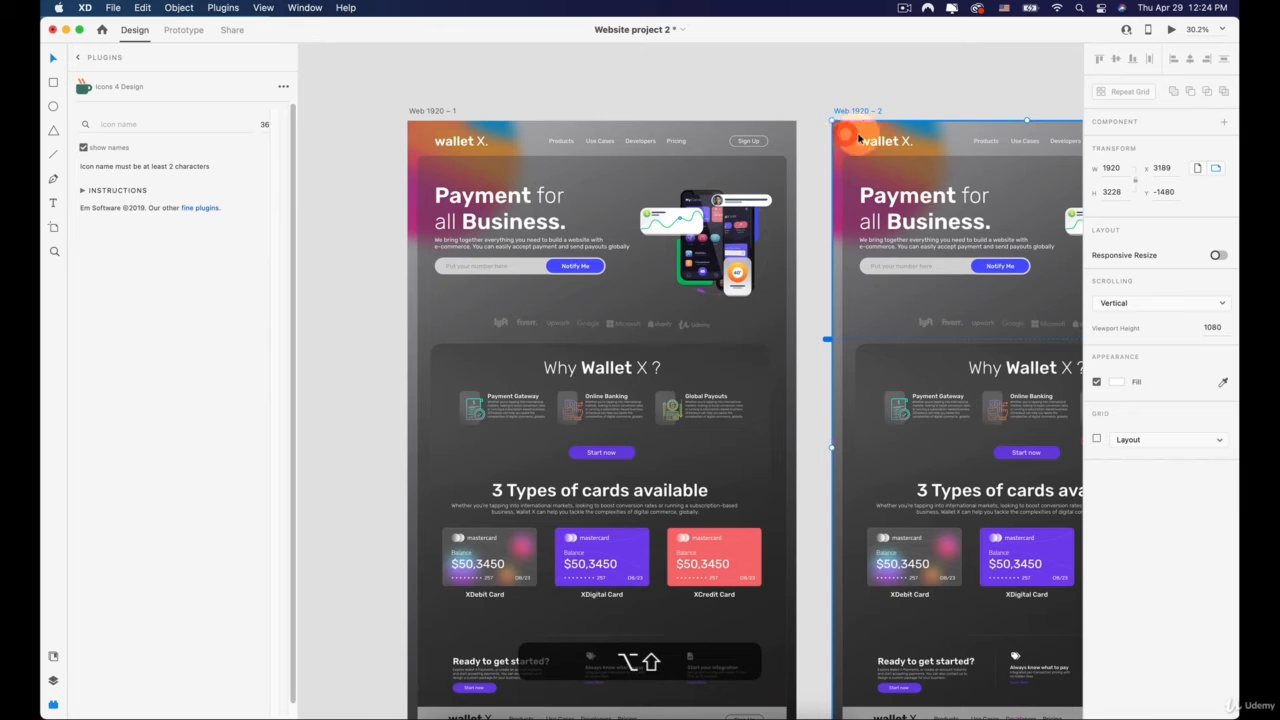
{"action": "key", "text": "super+z"}
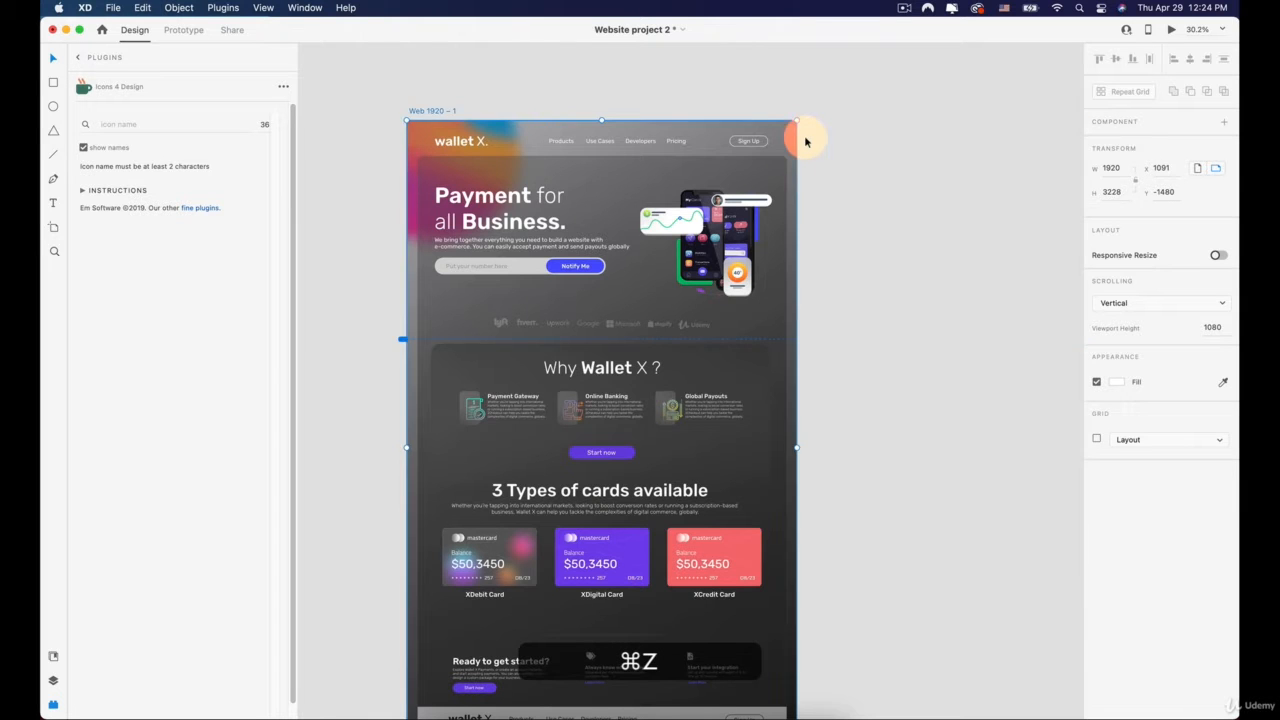
Step: Turn off Background Blur on the full-page background rectangle and on the large rounded panel behind the hero content
{"action": "scroll", "coordinate": [528, 140], "scroll_direction": "up", "scroll_amount": 3}
{"action": "left_click", "coordinate": [528, 125]}
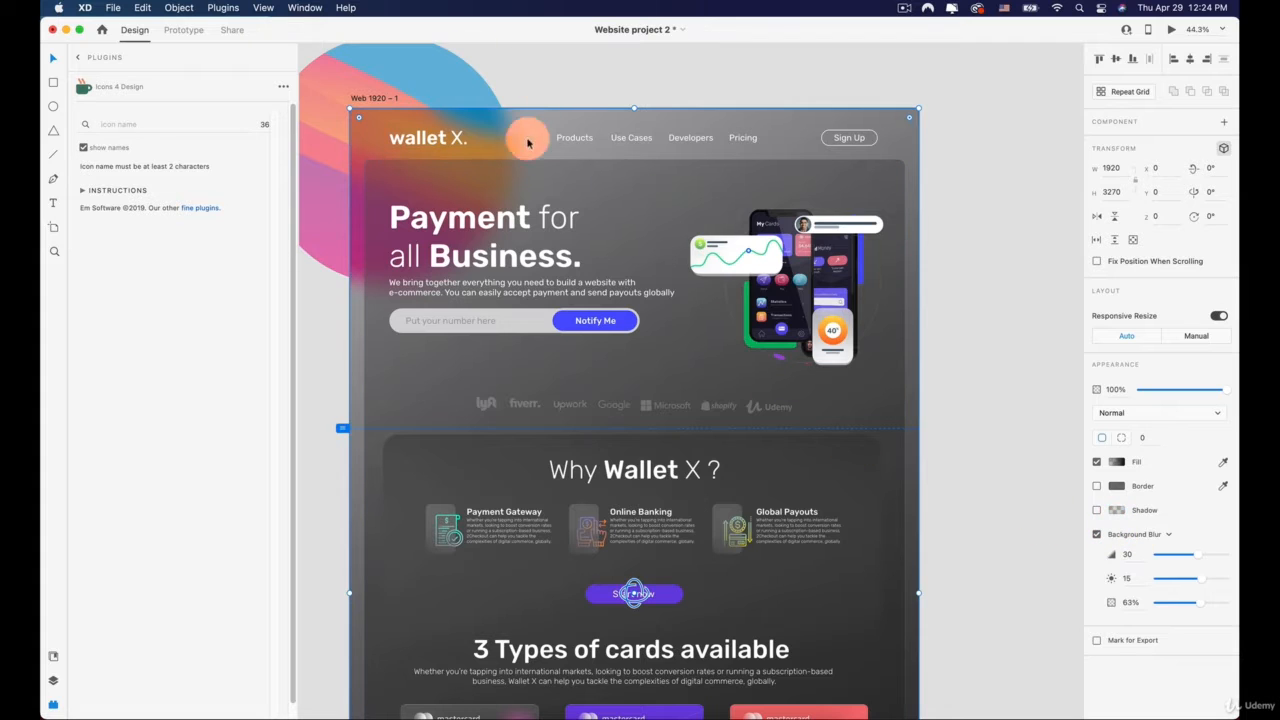
{"action": "left_click", "coordinate": [1097, 536]}
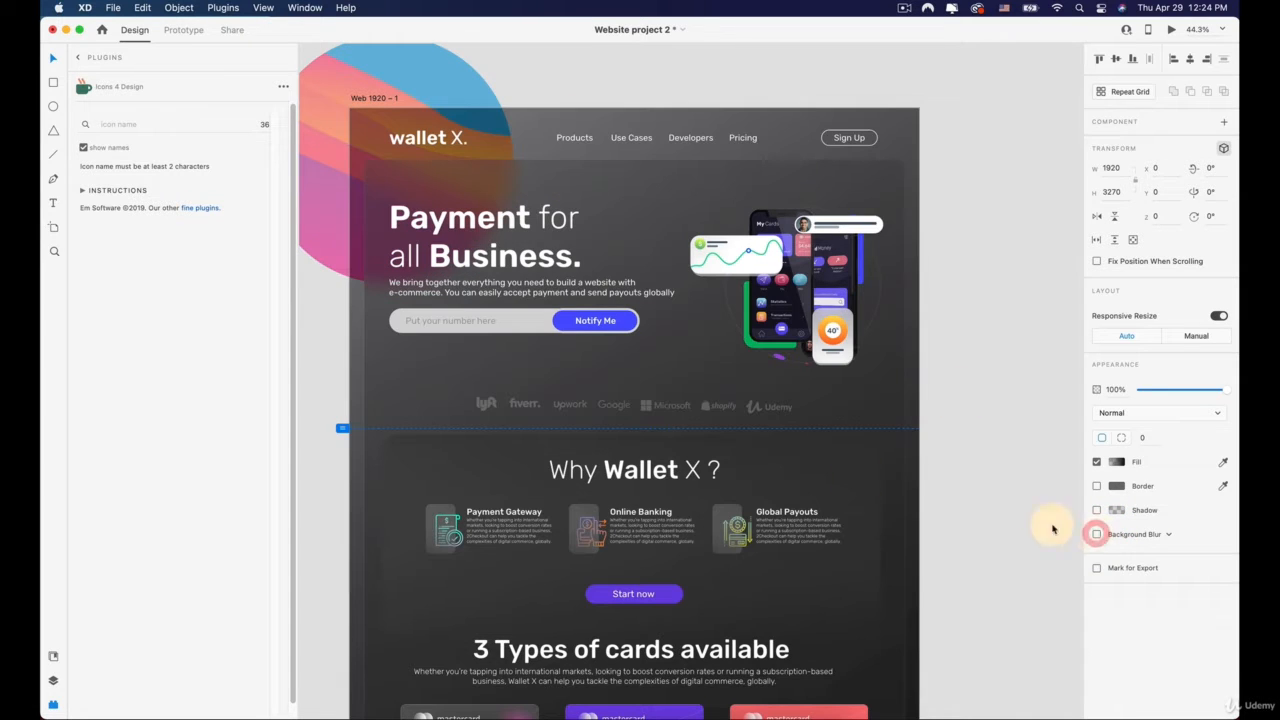
{"action": "left_click", "coordinate": [377, 188]}
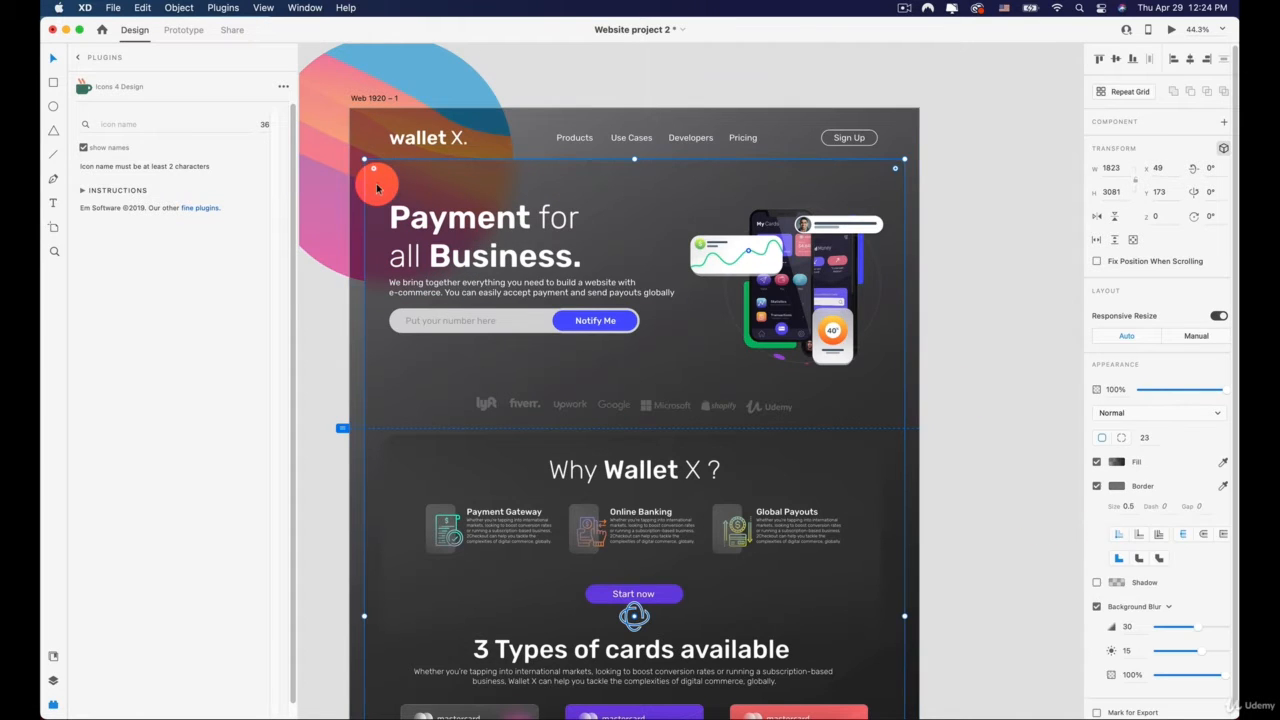
{"action": "left_click", "coordinate": [1096, 607]}
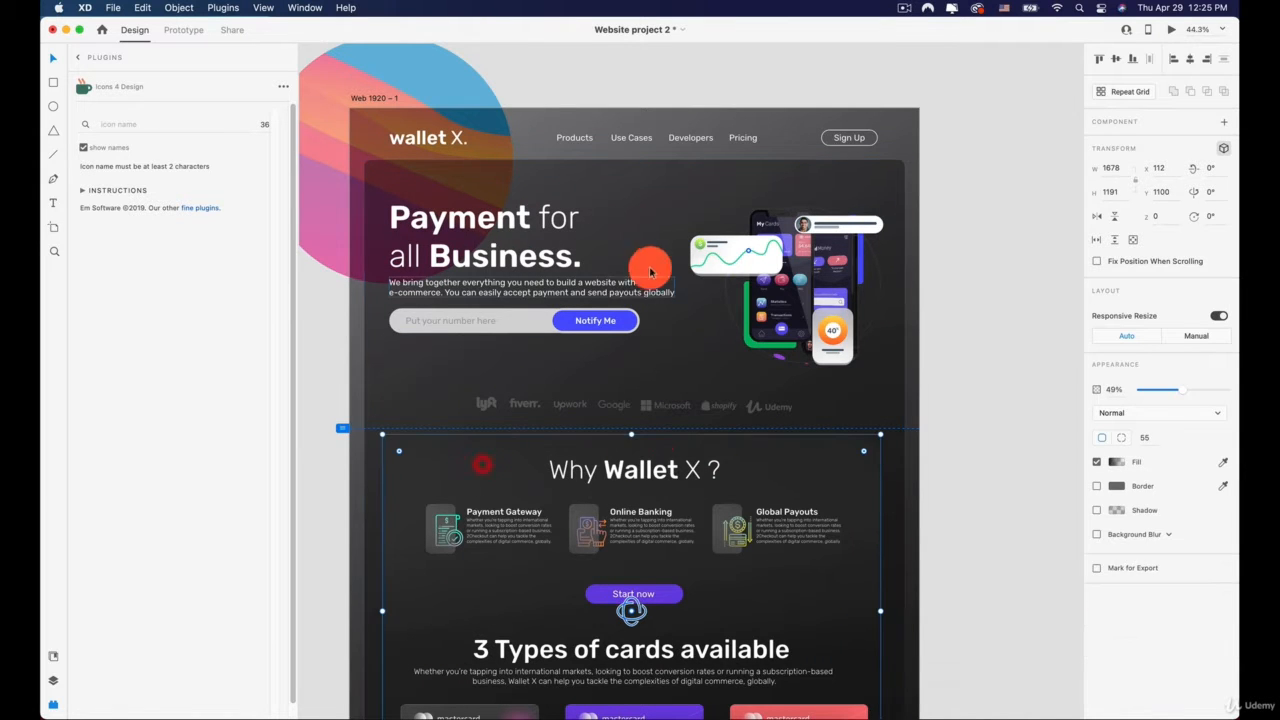
Step: Duplicate the Web 1920 – 1 artboard and place the copy beside the original, aligned at the same height
{"action": "left_click_drag", "start_coordinate": [732, 361], "coordinate": [666, 331]}
{"action": "left_click", "coordinate": [891, 286]}
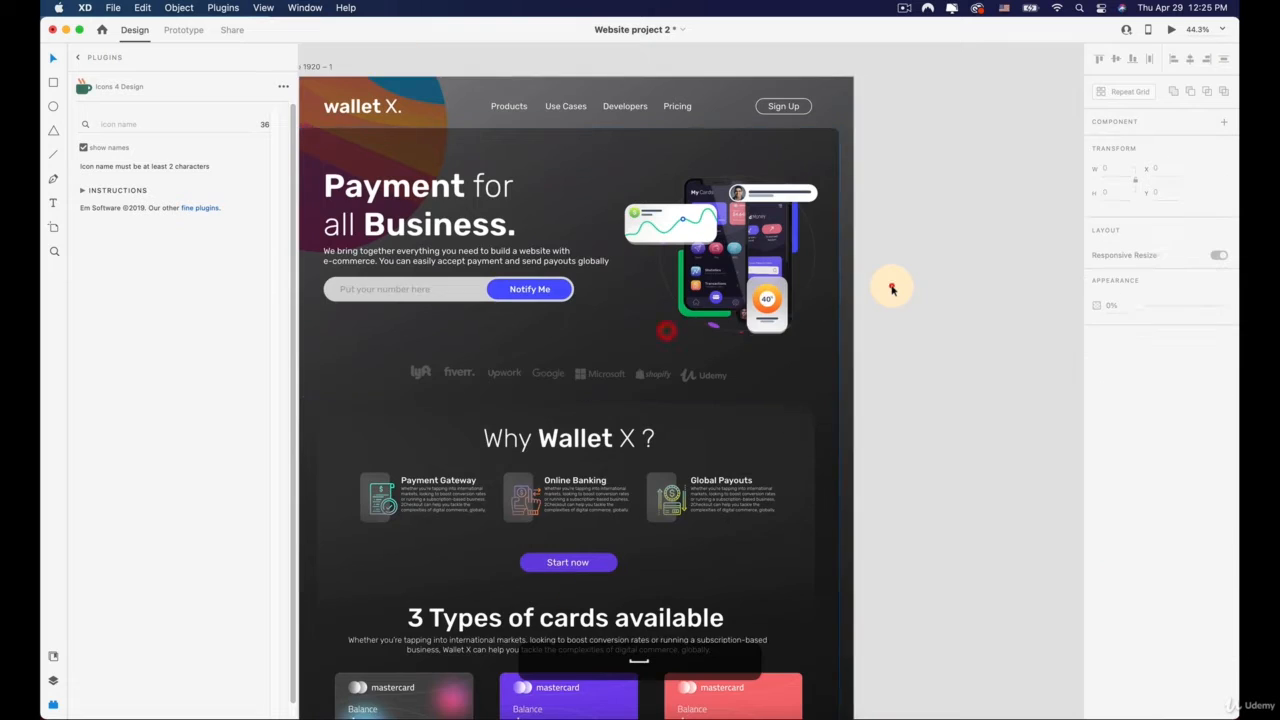
{"action": "scroll", "coordinate": [891, 286], "scroll_direction": "down", "scroll_amount": 3}
{"action": "left_click_drag", "start_coordinate": [851, 277], "coordinate": [719, 265]}
{"action": "left_click", "coordinate": [370, 130]}
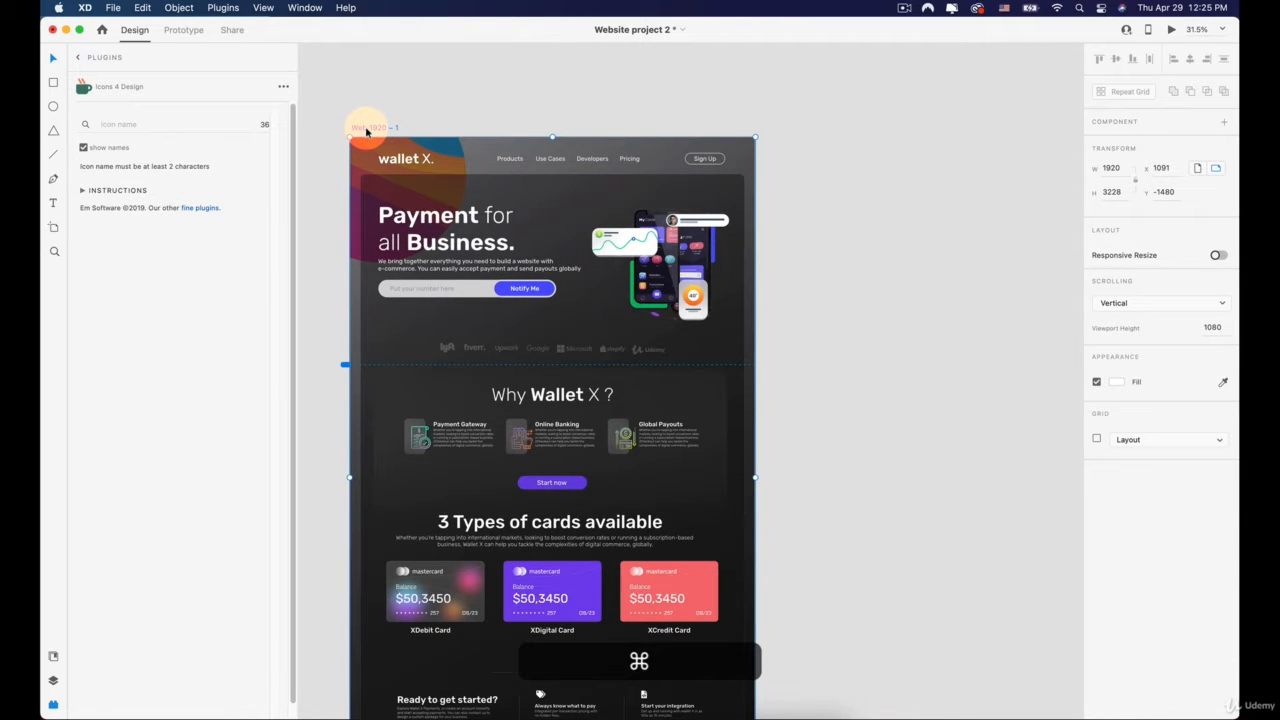
{"action": "left_click", "coordinate": [425, 115]}
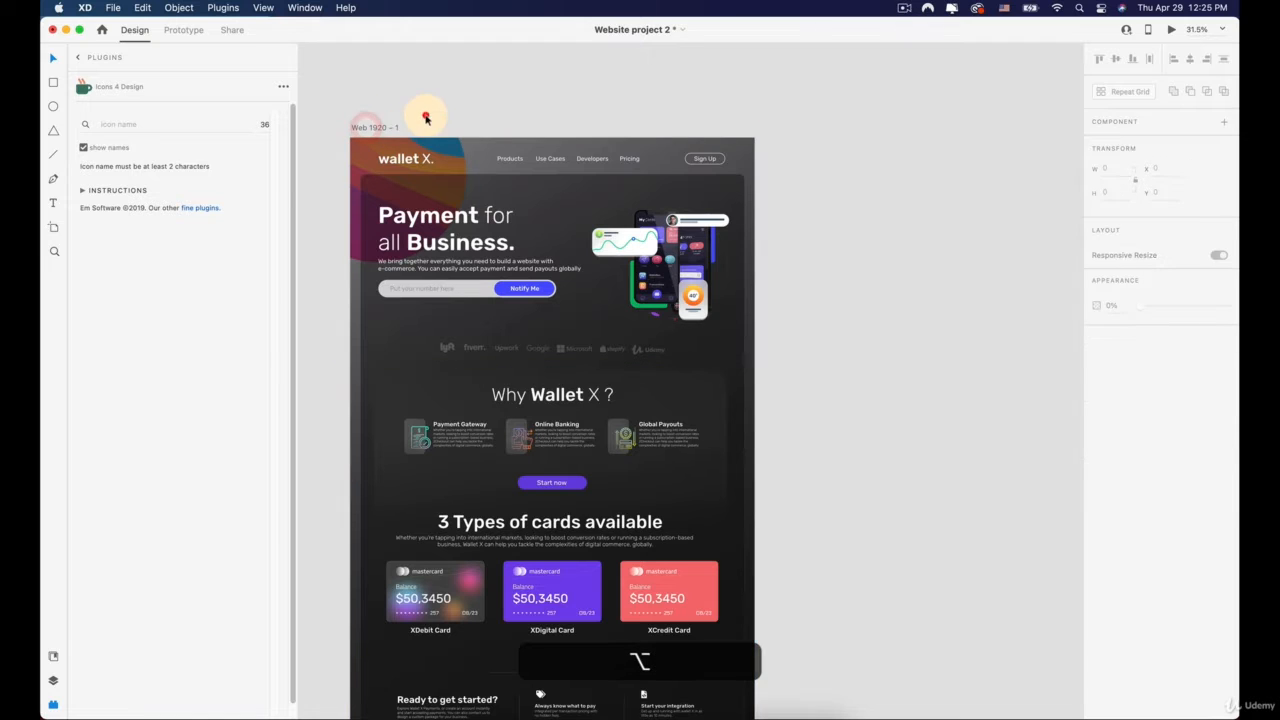
{"action": "left_click", "coordinate": [369, 128]}
{"action": "left_click_drag", "start_coordinate": [366, 126], "coordinate": [799, 160]}
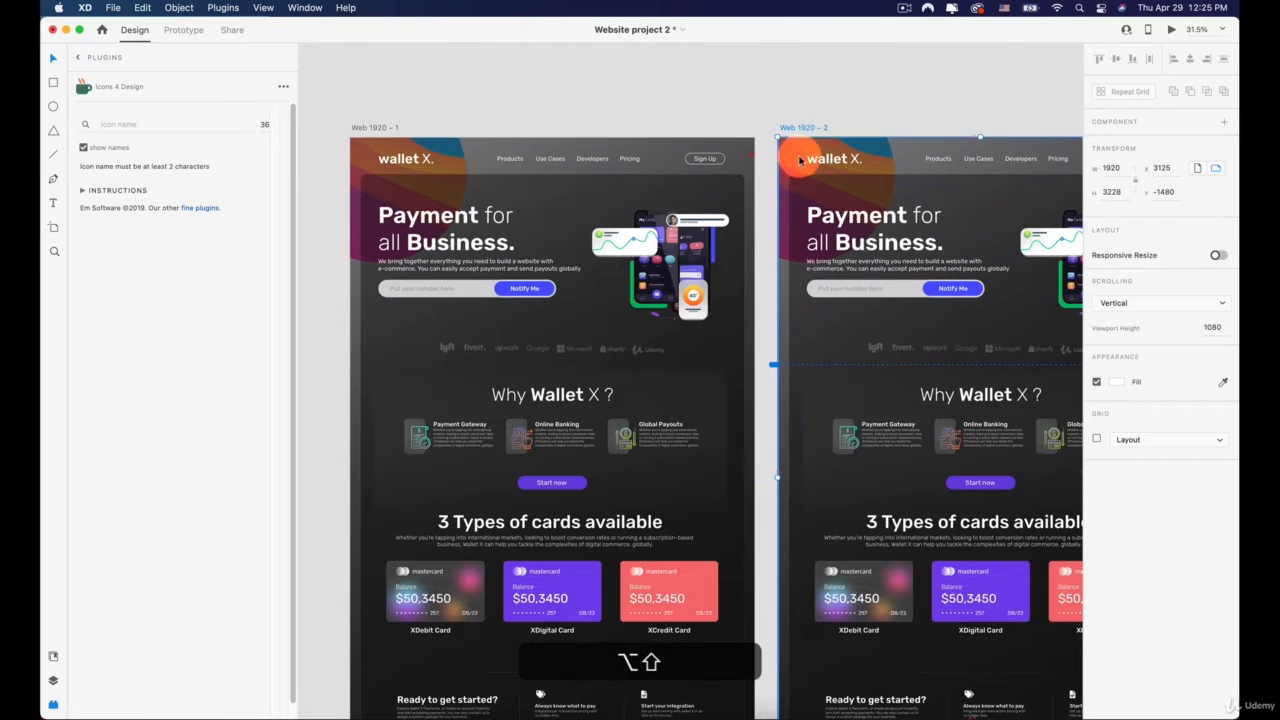
Step: On the Web 1920 – 2 artboard, bring the chart card forward to a Z depth of about 210, move it toward the headline and fade it out
{"action": "left_click", "coordinate": [853, 94]}
{"action": "left_click_drag", "start_coordinate": [855, 112], "coordinate": [578, 35]}
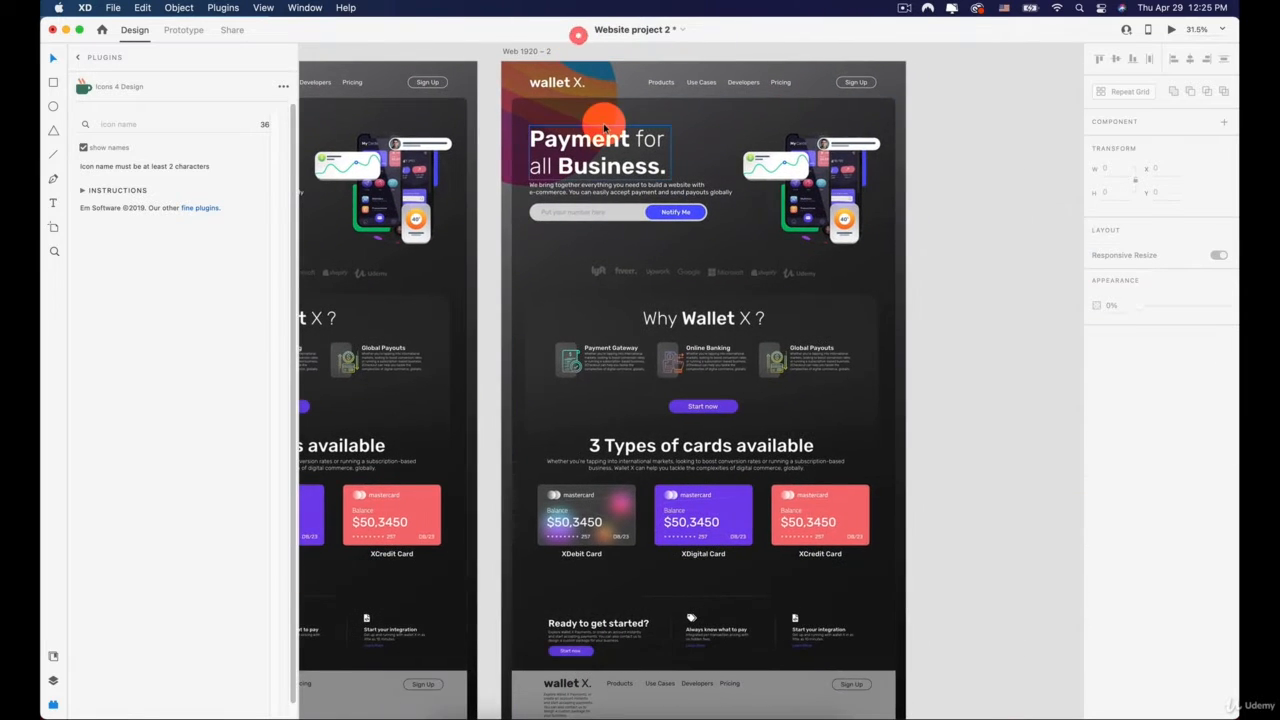
{"action": "scroll", "coordinate": [684, 247], "scroll_direction": "up", "scroll_amount": 5}
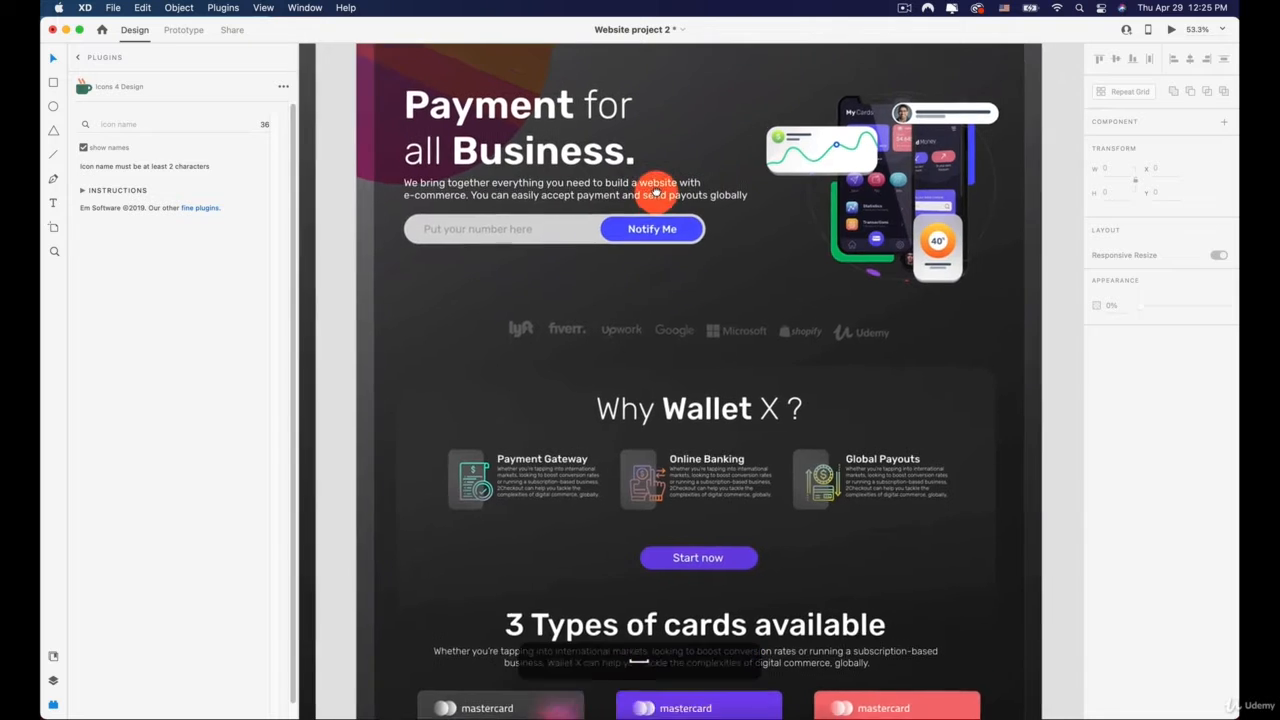
{"action": "scroll", "coordinate": [655, 192], "scroll_direction": "down", "scroll_amount": 4}
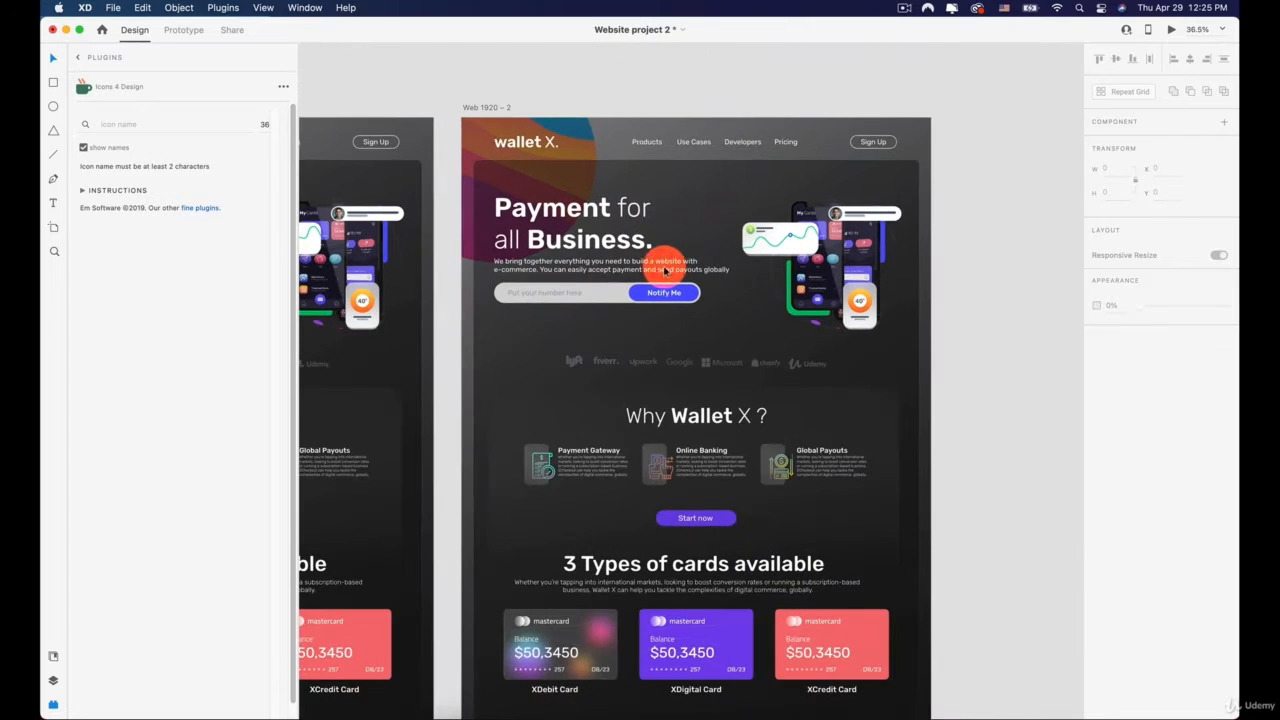
{"action": "scroll", "coordinate": [700, 258], "scroll_direction": "left", "scroll_amount": 5}
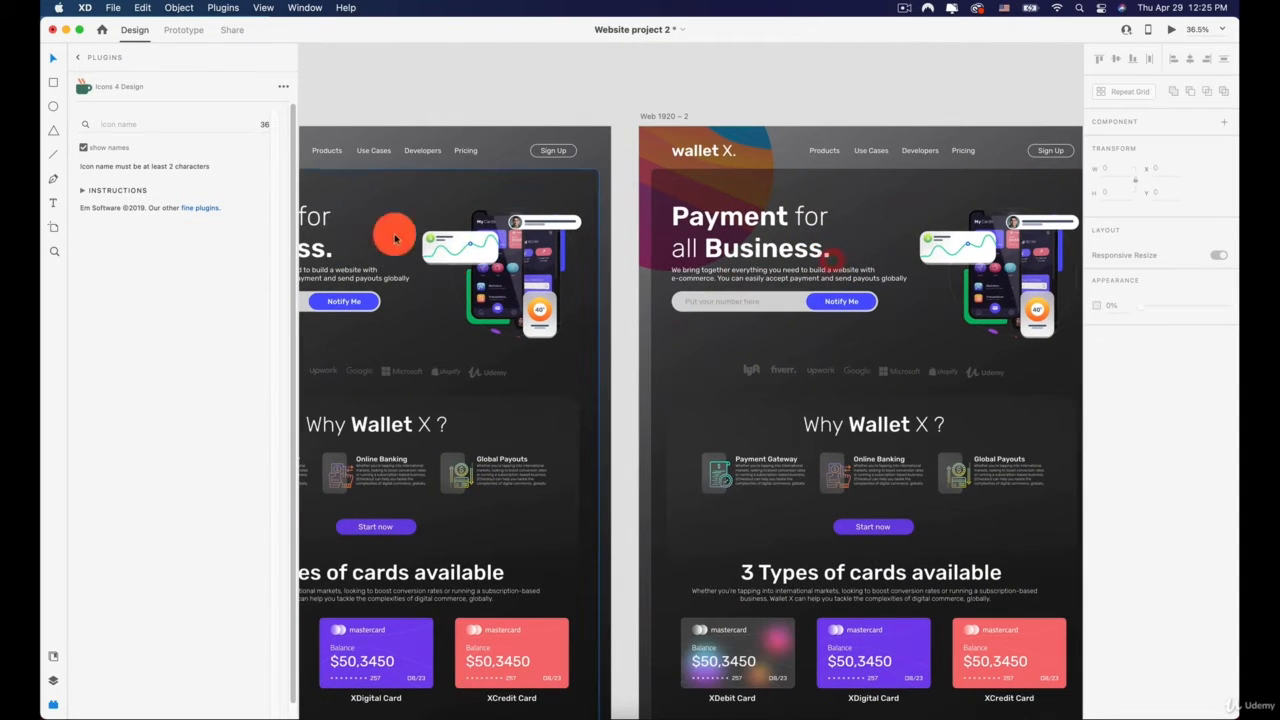
{"action": "left_click_drag", "start_coordinate": [884, 270], "coordinate": [709, 263]}
{"action": "scroll", "coordinate": [608, 265], "scroll_direction": "up", "scroll_amount": 4}
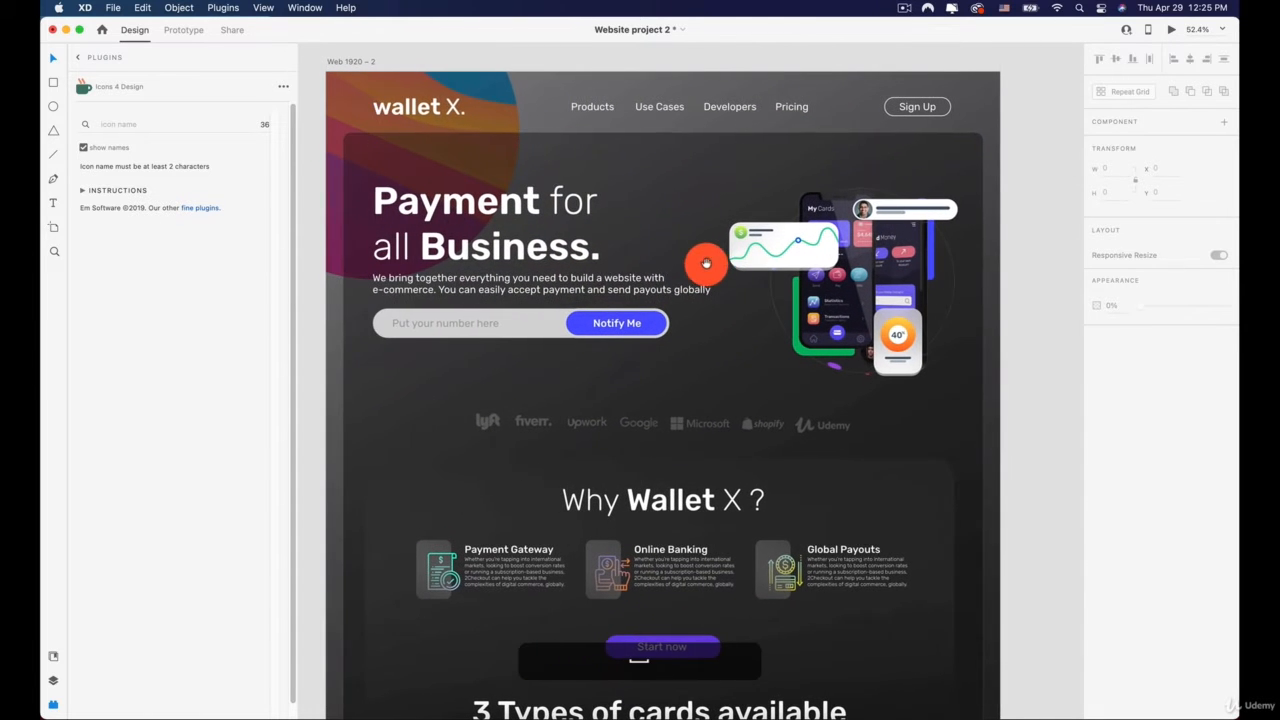
{"action": "left_click", "coordinate": [802, 248]}
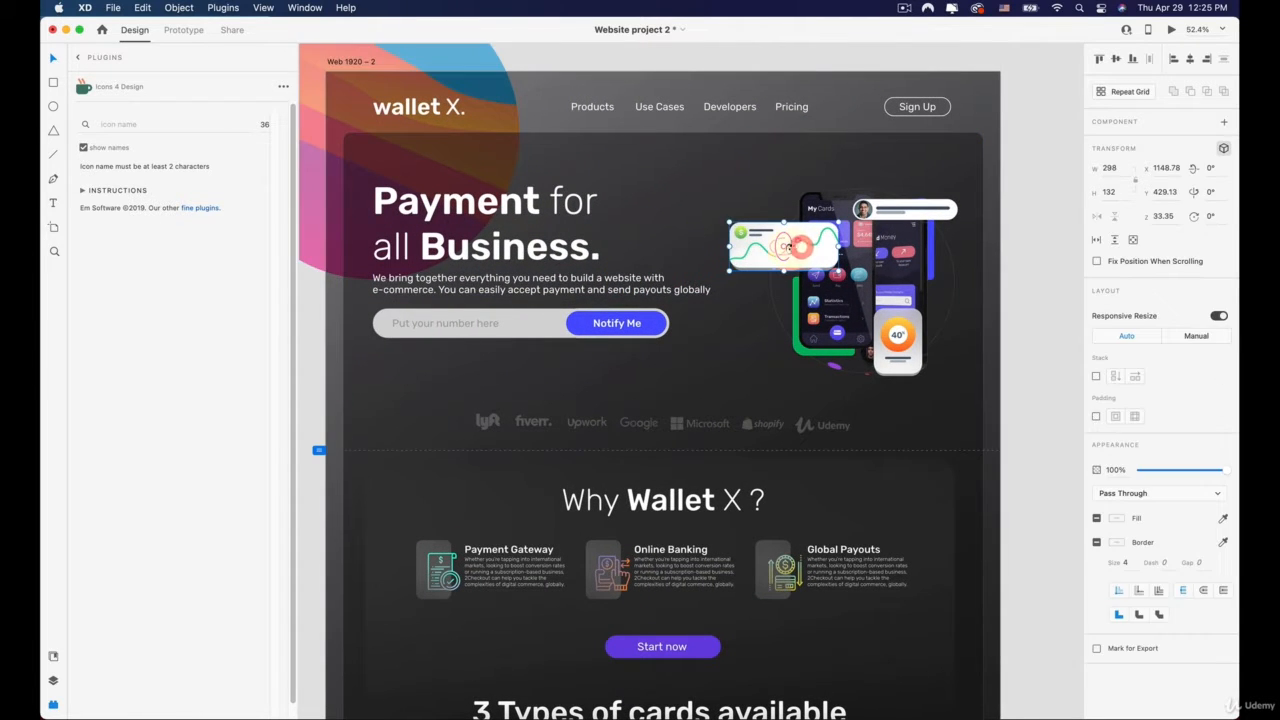
{"action": "scroll", "coordinate": [788, 246], "scroll_direction": "up", "scroll_amount": 2}
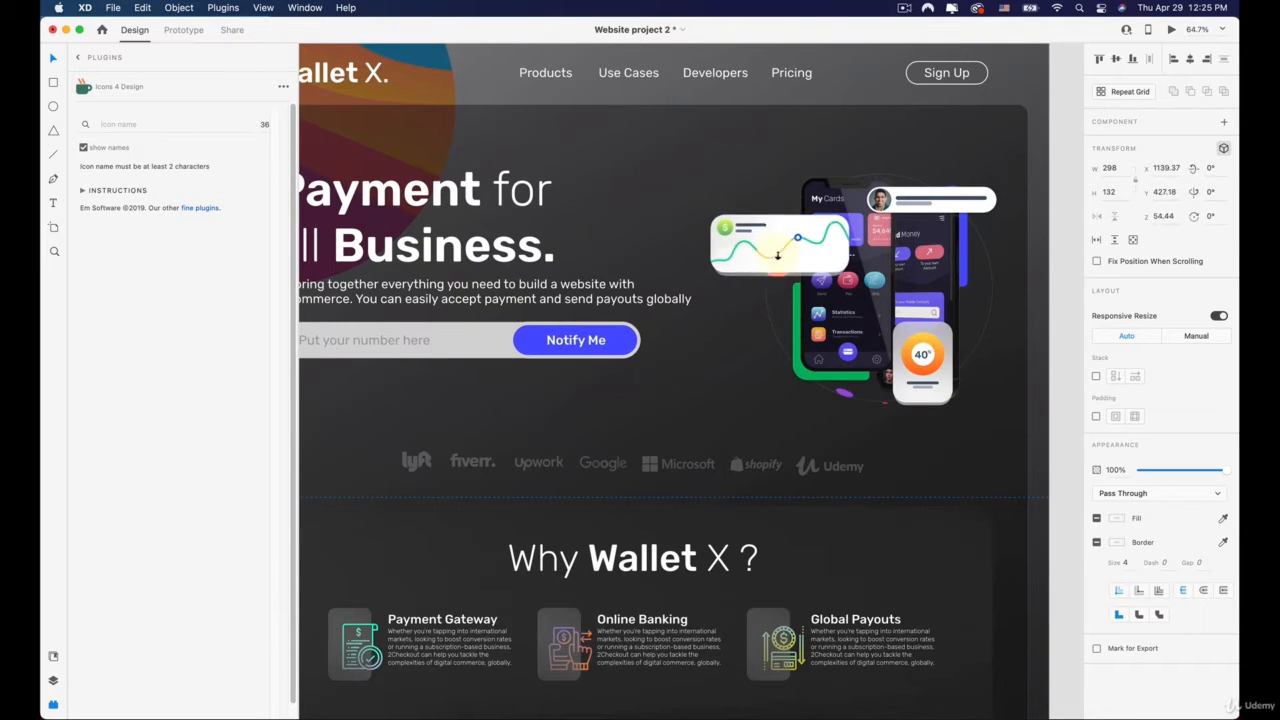
{"action": "left_click_drag", "start_coordinate": [778, 255], "coordinate": [763, 320]}
{"action": "left_click_drag", "start_coordinate": [811, 244], "coordinate": [760, 246]}
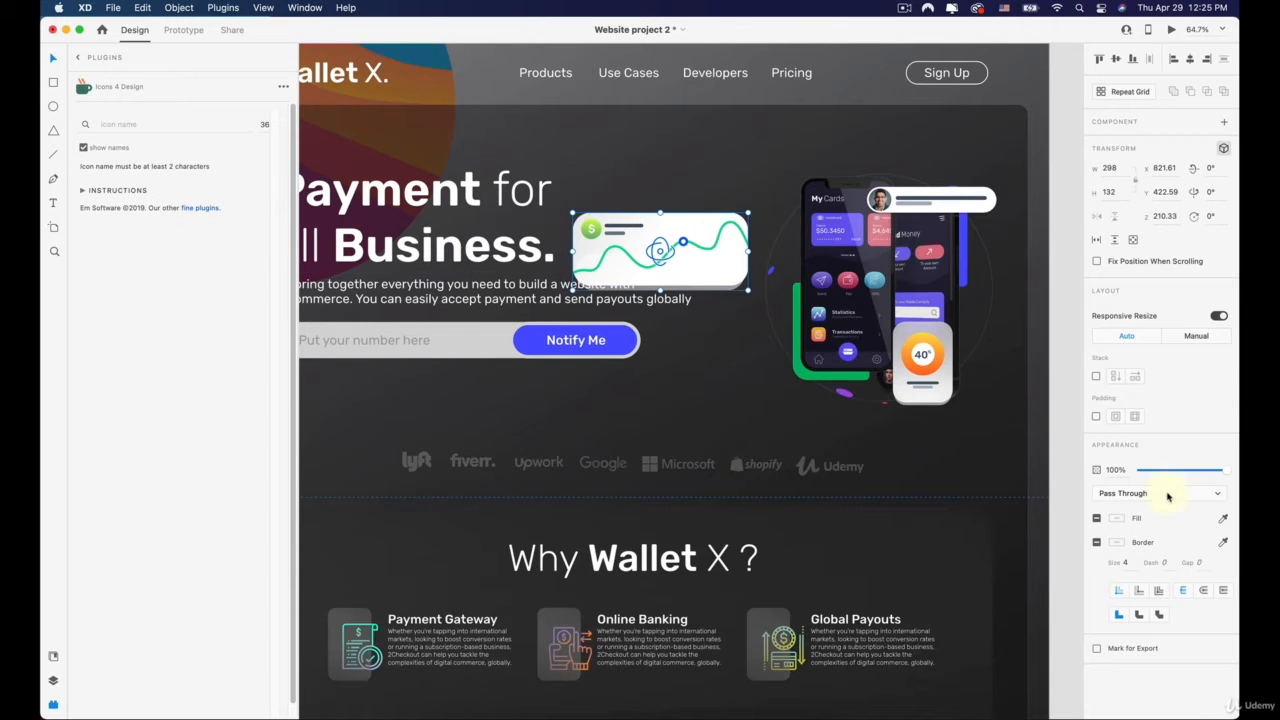
{"action": "left_click_drag", "start_coordinate": [720, 263], "coordinate": [708, 264]}
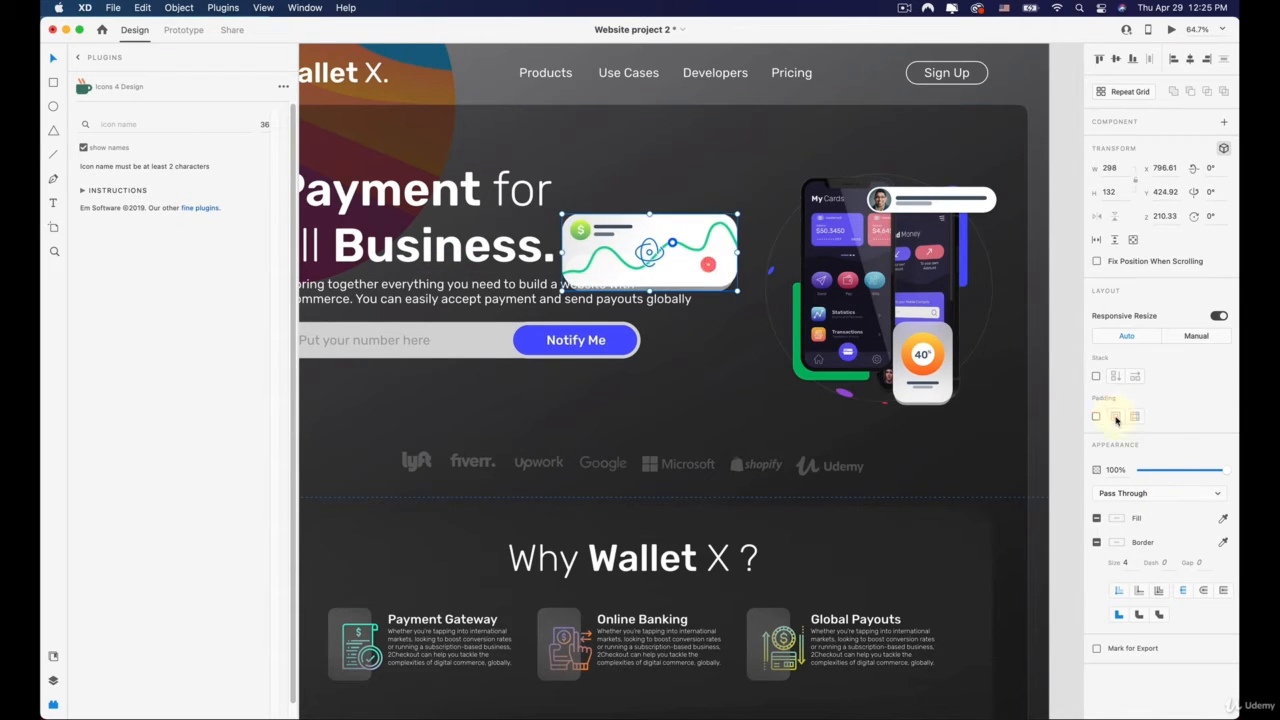
Step: Bring the 40% card forward to a Z depth of about 224, move it below the phones and set its opacity to 0%
{"action": "left_click", "coordinate": [922, 357]}
{"action": "left_click_drag", "start_coordinate": [922, 362], "coordinate": [920, 442]}
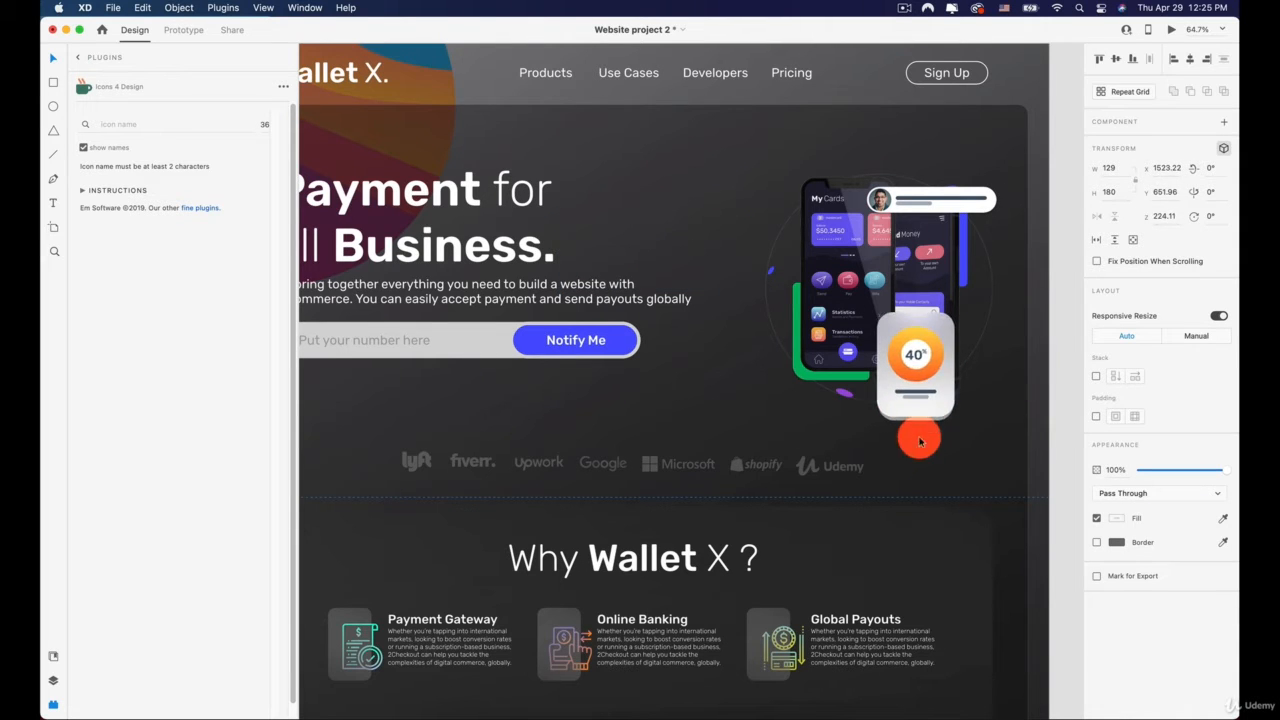
{"action": "left_click_drag", "start_coordinate": [928, 352], "coordinate": [948, 450]}
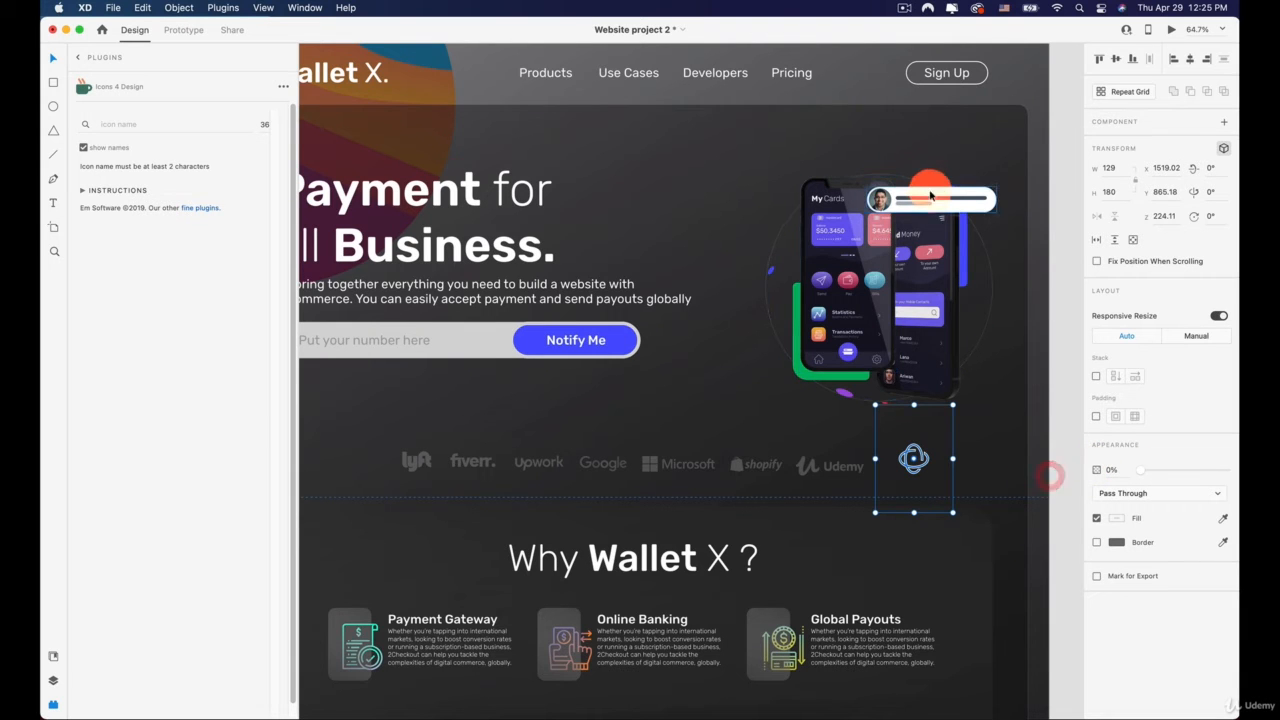
Step: Bring the profile card forward to a Z depth of about 218, move it above the phones and set its opacity to 0%
{"action": "left_click", "coordinate": [928, 197]}
{"action": "left_click_drag", "start_coordinate": [928, 199], "coordinate": [912, 247]}
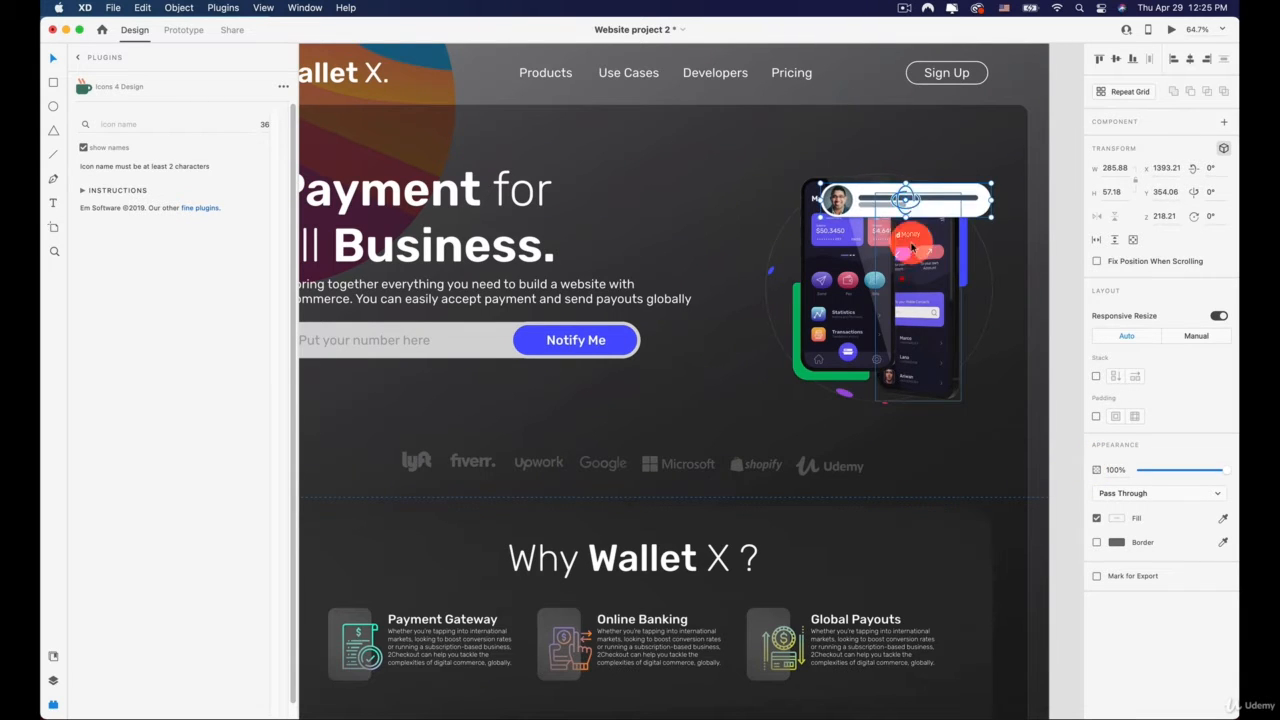
{"action": "left_click_drag", "start_coordinate": [945, 197], "coordinate": [945, 140]}
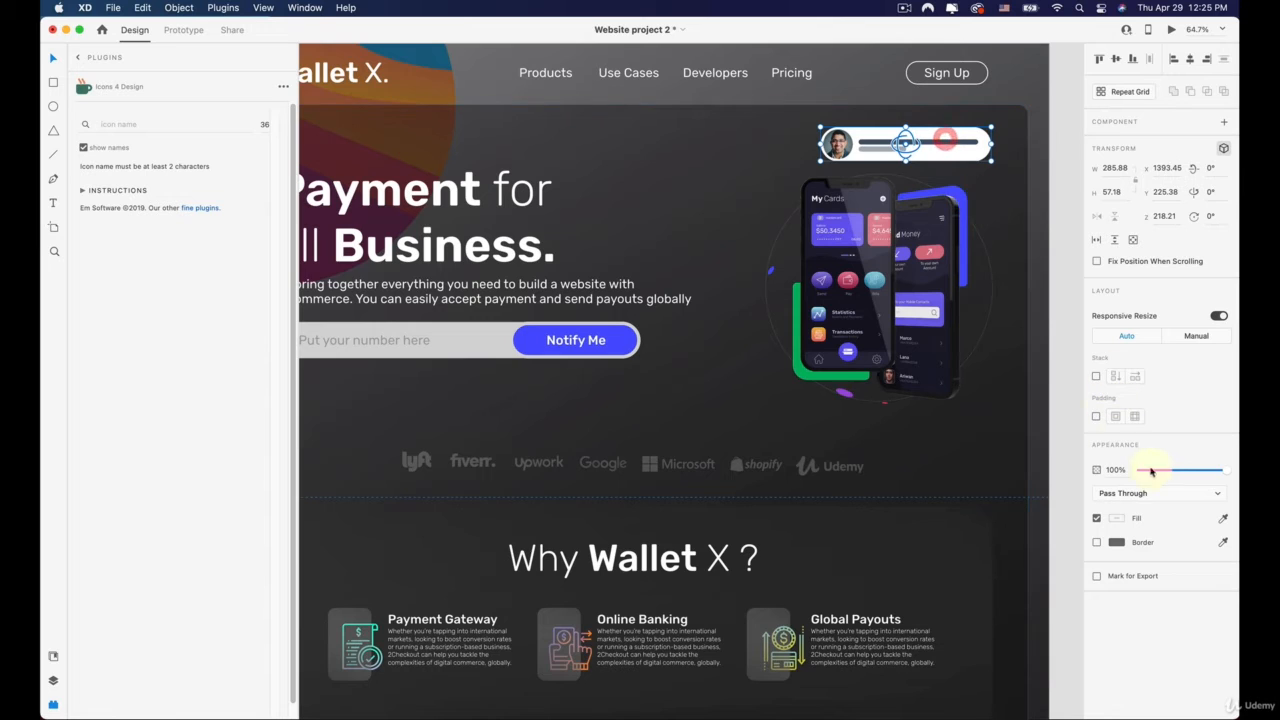
{"action": "left_click_drag", "start_coordinate": [1152, 472], "coordinate": [1038, 470]}
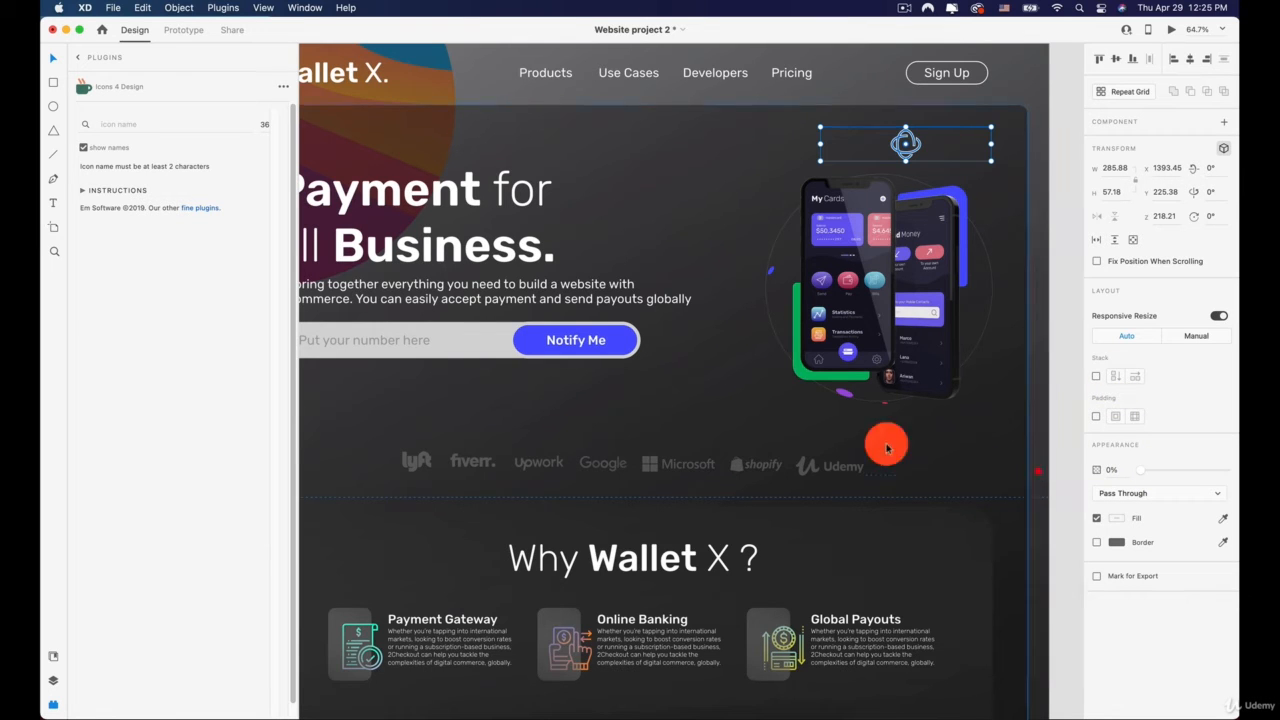
Step: Bring the My Cards phone and its green shape forward together, move them toward the headline and fade them out completely
{"action": "left_click", "coordinate": [799, 378]}
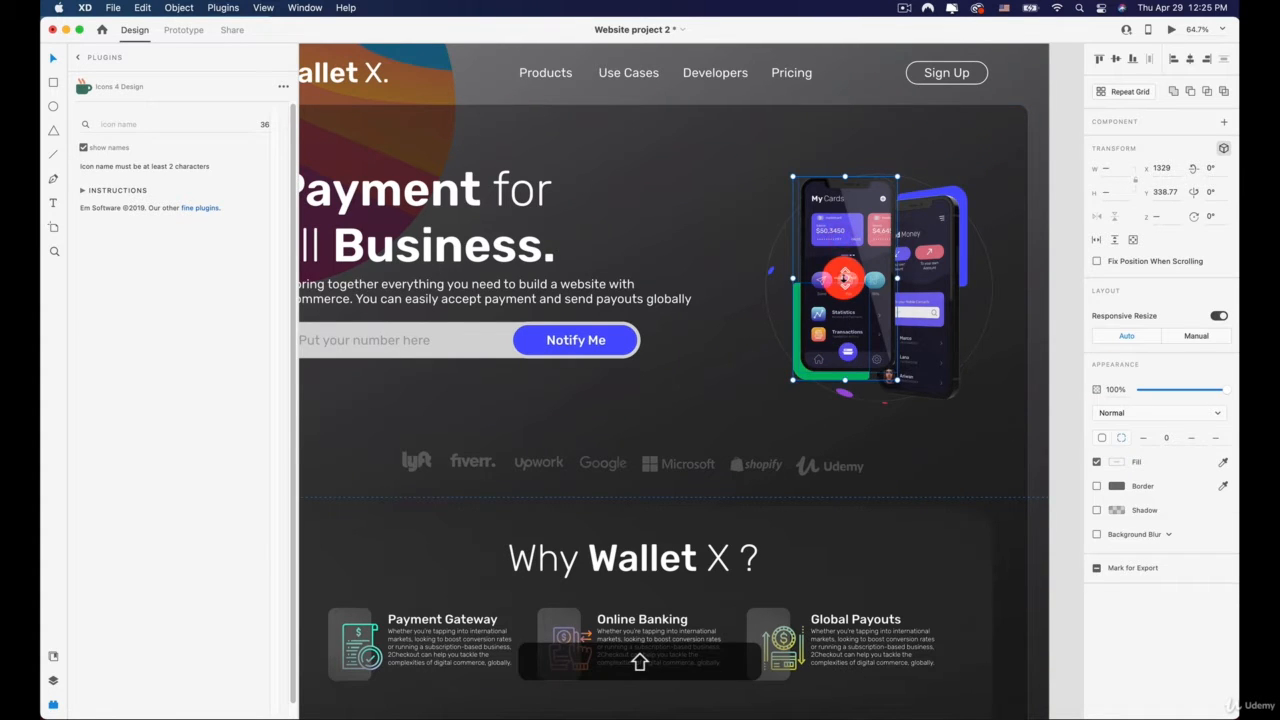
{"action": "left_click_drag", "start_coordinate": [845, 279], "coordinate": [819, 360]}
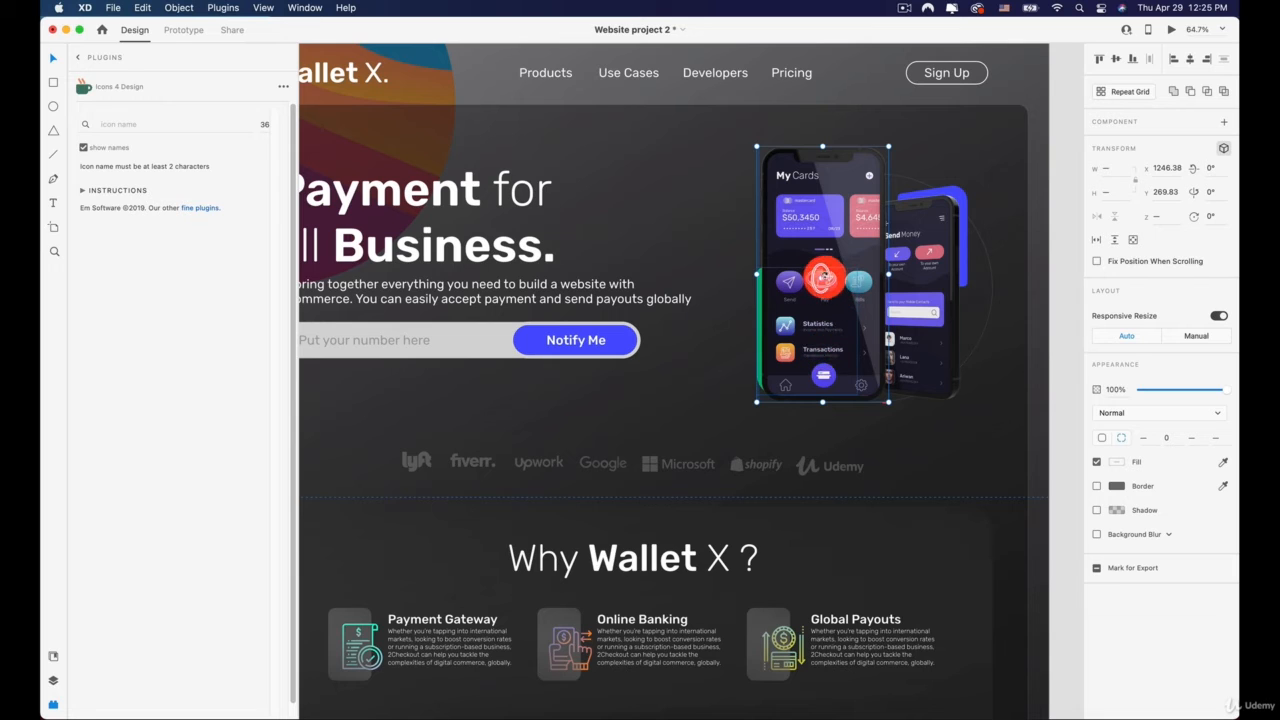
{"action": "left_click_drag", "start_coordinate": [835, 252], "coordinate": [677, 228]}
{"action": "left_click_drag", "start_coordinate": [1161, 388], "coordinate": [943, 224]}
Step: Bring the Send Money phone and its blue shape forward together, move them toward the artboard's outer edge and fade them out completely
{"action": "left_click", "coordinate": [966, 192]}
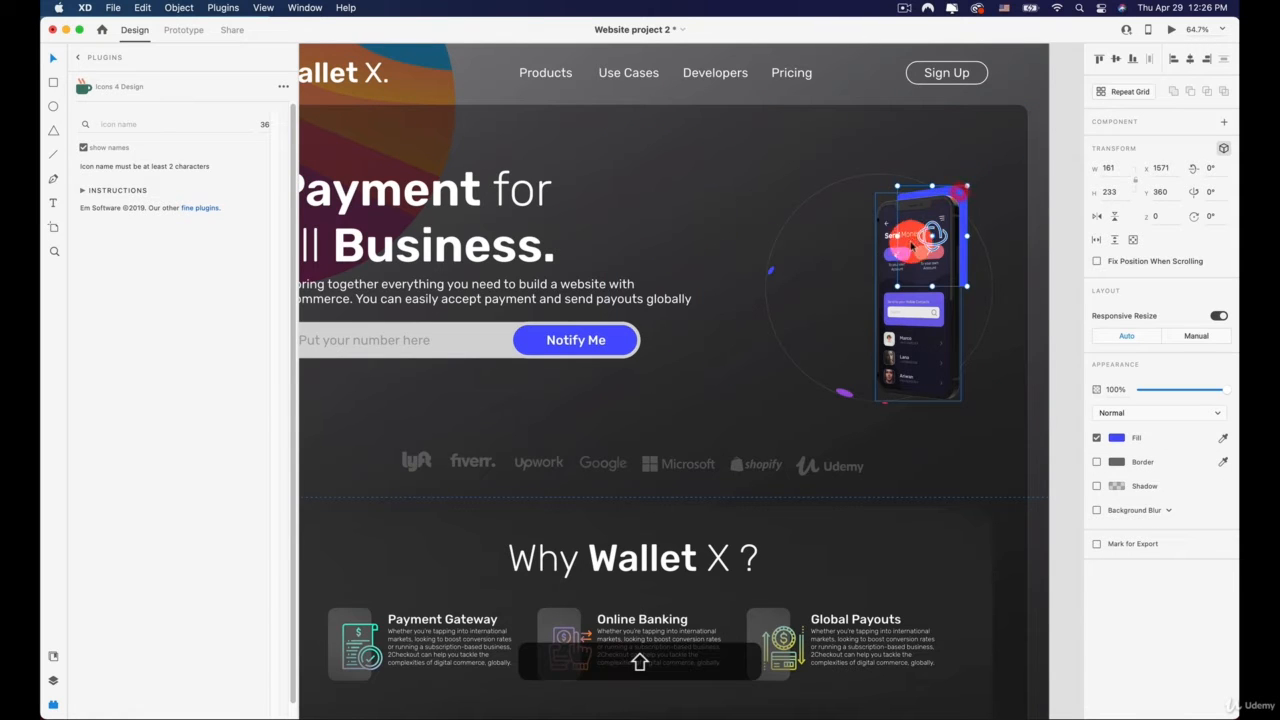
{"action": "left_click_drag", "start_coordinate": [921, 294], "coordinate": [1035, 321]}
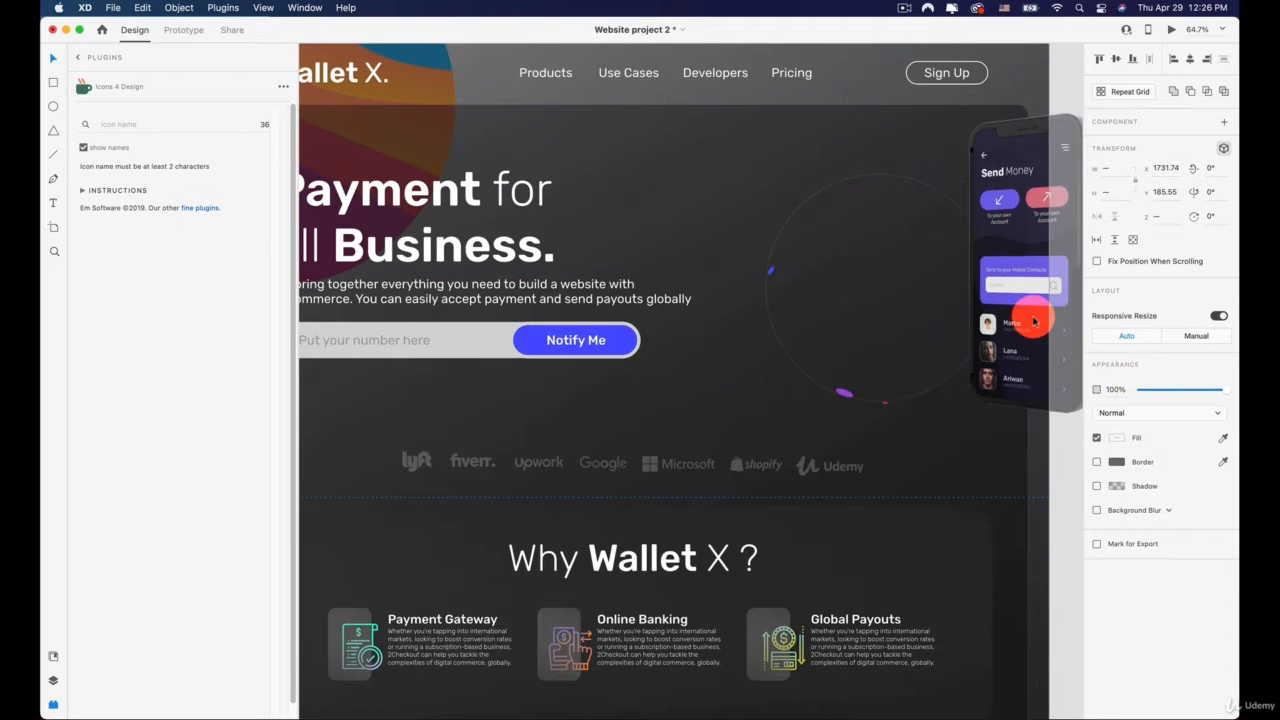
{"action": "left_click_drag", "start_coordinate": [1175, 392], "coordinate": [937, 391]}
Step: Select the purple, red and blue ellipses on the hero's circle outline together and fade them out completely
{"action": "left_click", "coordinate": [840, 391]}
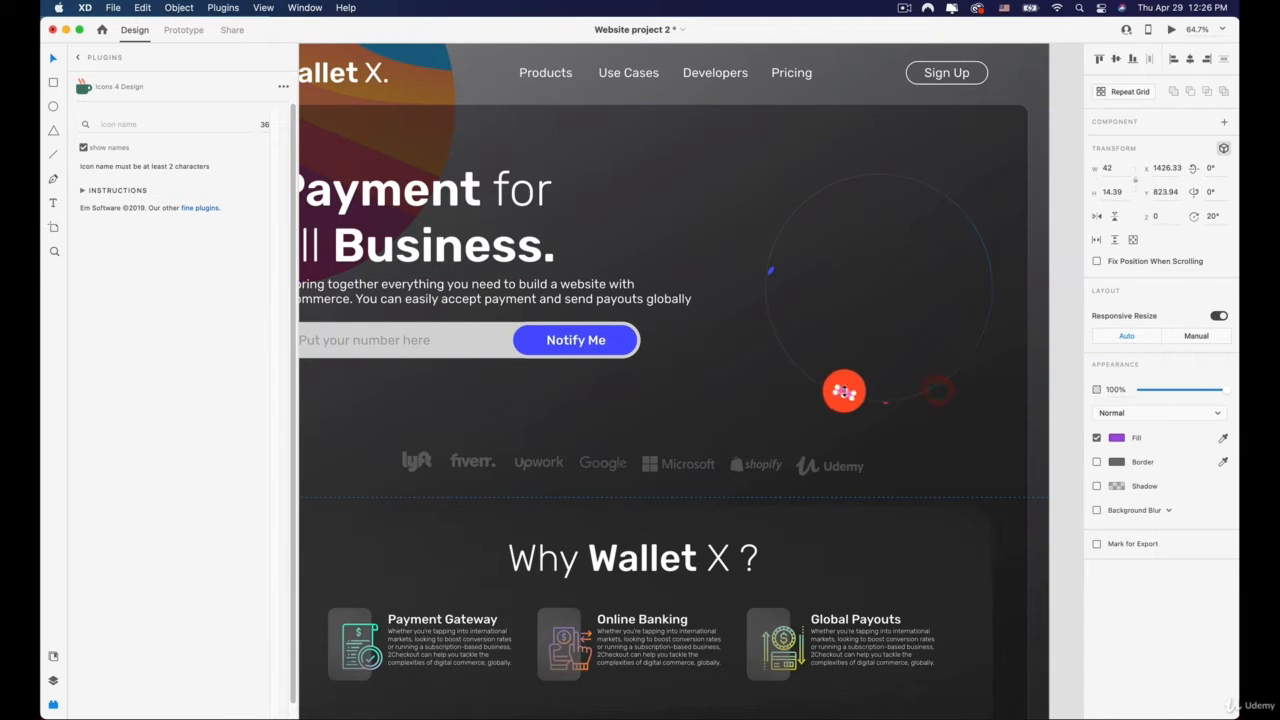
{"action": "left_click", "coordinate": [892, 404], "text": "shift"}
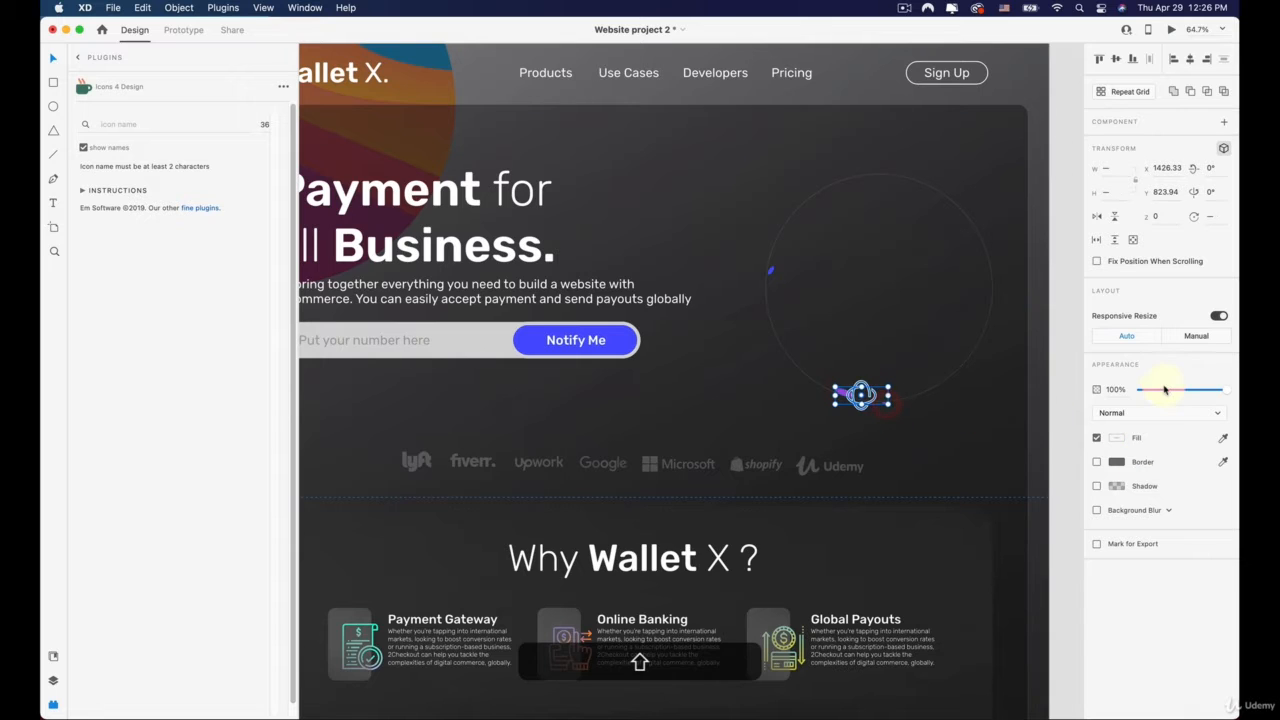
{"action": "left_click_drag", "start_coordinate": [939, 384], "coordinate": [766, 266]}
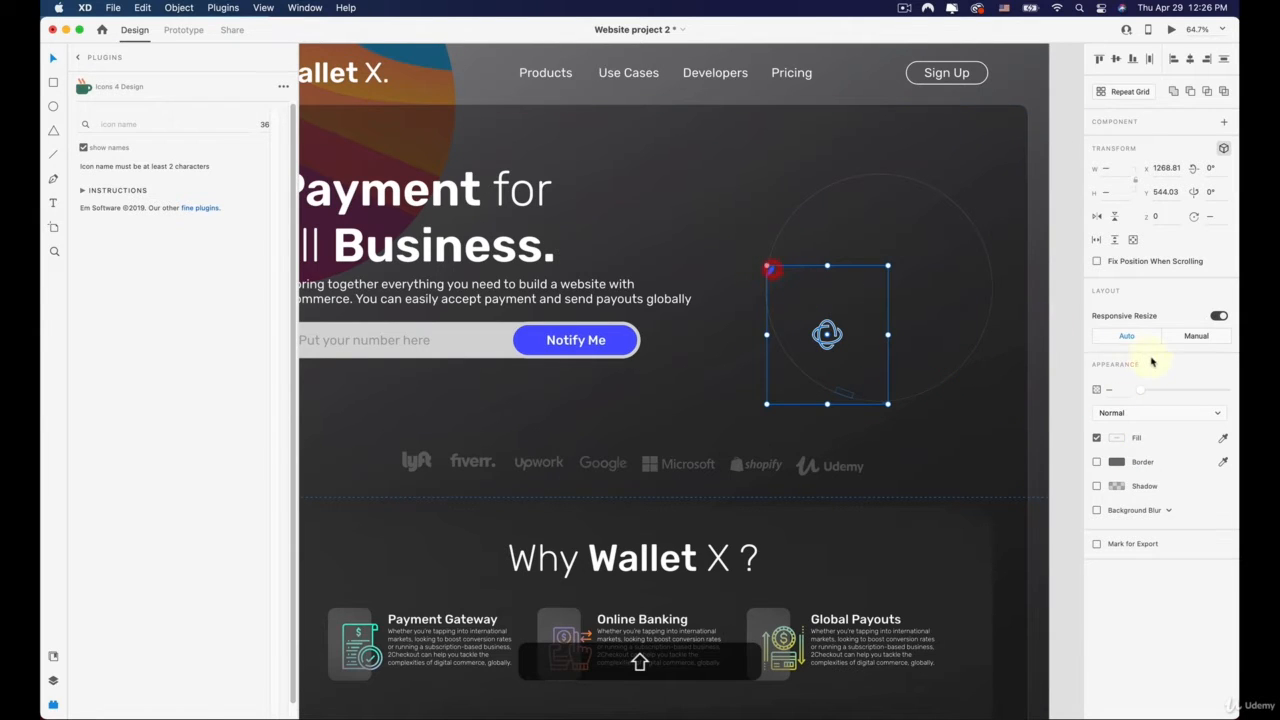
{"action": "left_click", "coordinate": [1050, 375]}
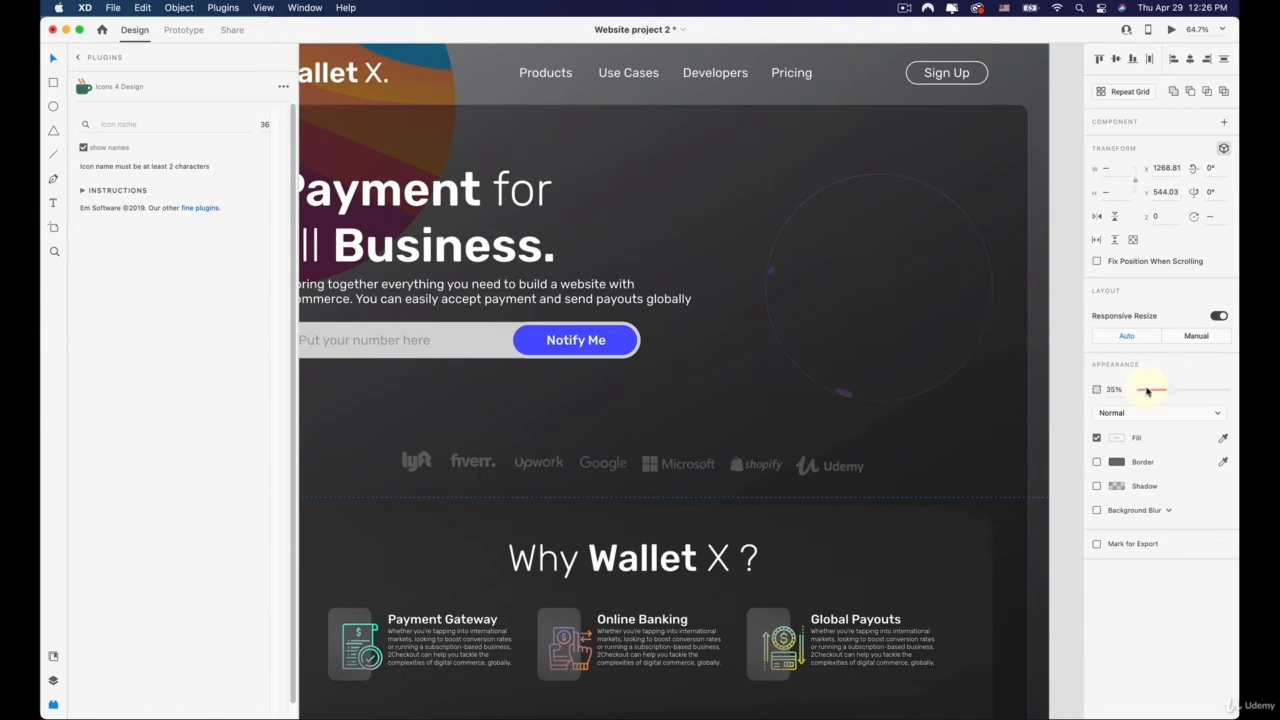
{"action": "left_click_drag", "start_coordinate": [1147, 391], "coordinate": [992, 389]}
Step: Enlarge the hero's thin circle outline proportionally from its centre to 864 by 865 and fade it out completely
{"action": "left_click", "coordinate": [870, 175]}
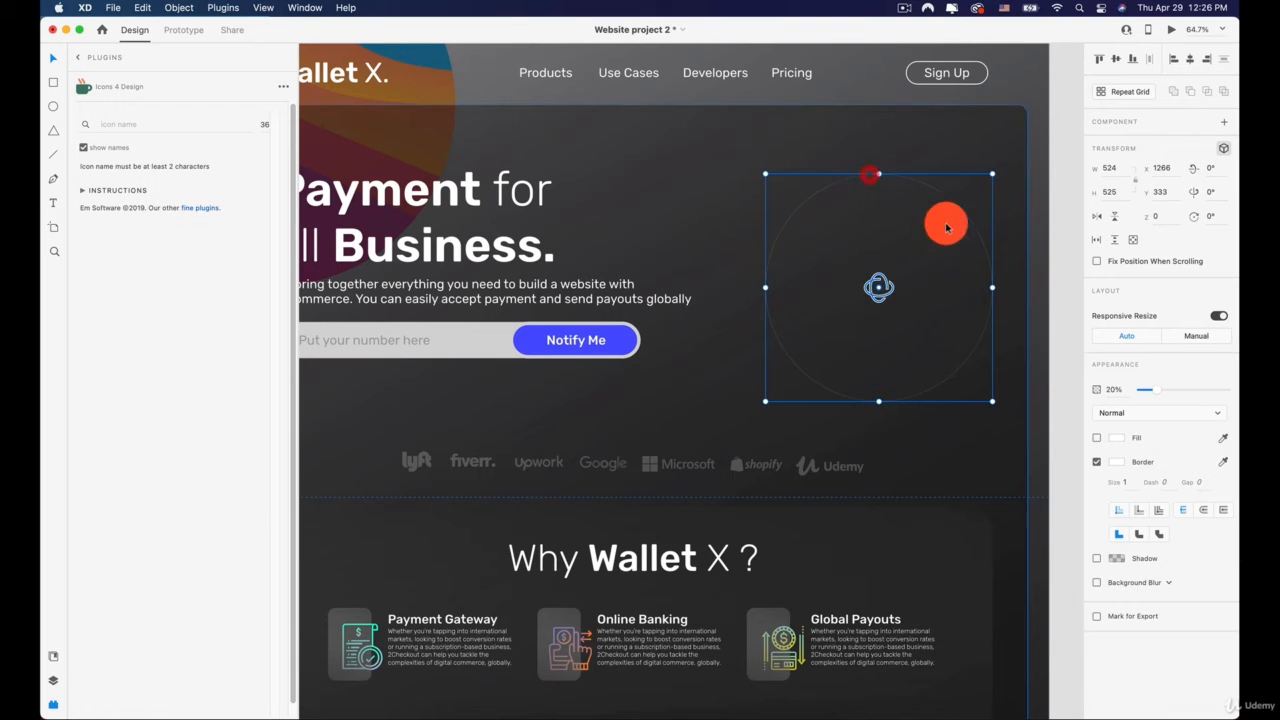
{"action": "key", "text": "alt+shift"}
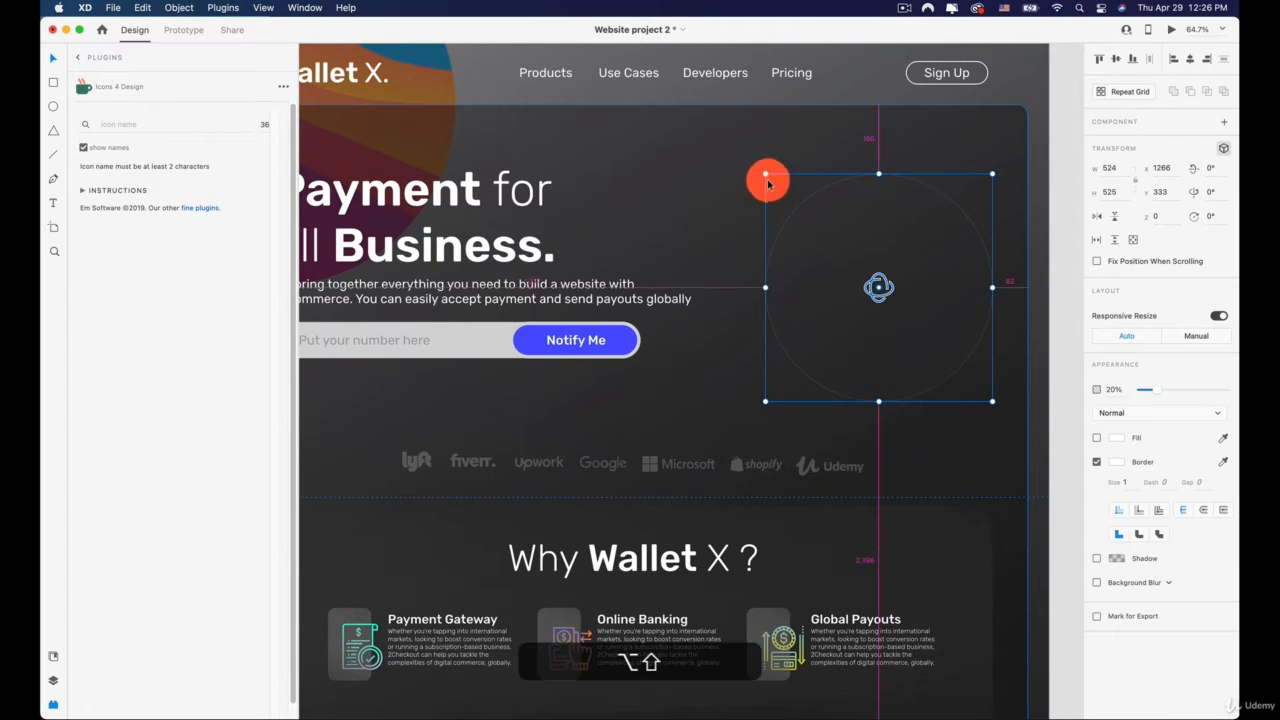
{"action": "left_click_drag", "start_coordinate": [757, 171], "coordinate": [553, 99]}
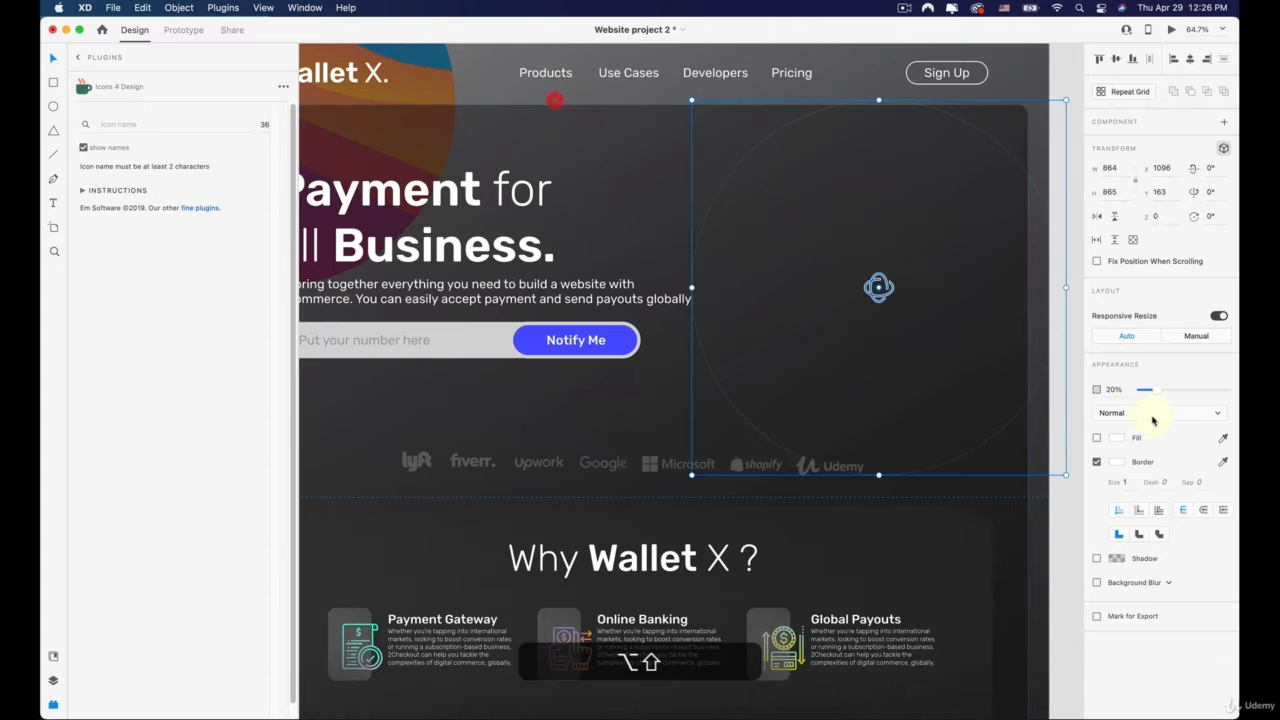
{"action": "left_click_drag", "start_coordinate": [1157, 389], "coordinate": [967, 378]}
Step: Move the number field with its Notify Me button horizontally to X 911, narrow it from its outer end to 487 wide and fade it out
{"action": "left_click_drag", "start_coordinate": [711, 280], "coordinate": [812, 280]}
{"action": "left_click", "coordinate": [544, 350]}
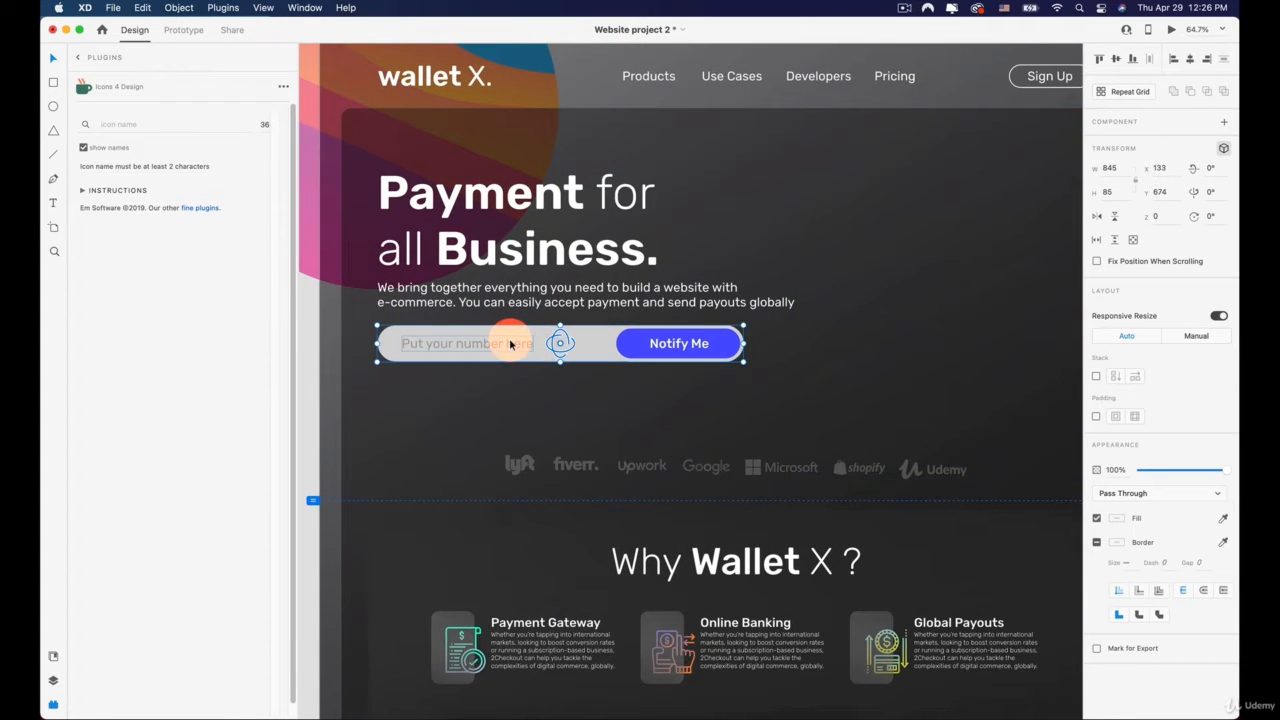
{"action": "left_click_drag", "start_coordinate": [510, 344], "coordinate": [848, 343]}
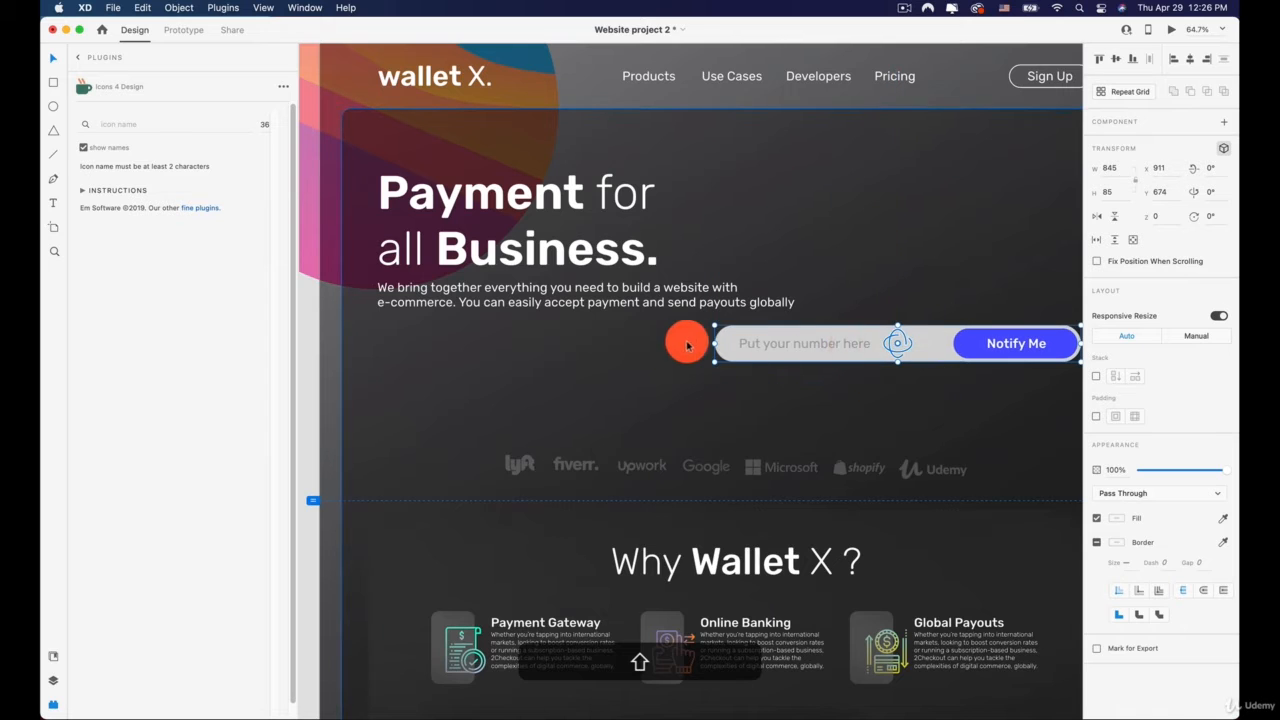
{"action": "left_click_drag", "start_coordinate": [714, 342], "coordinate": [867, 342]}
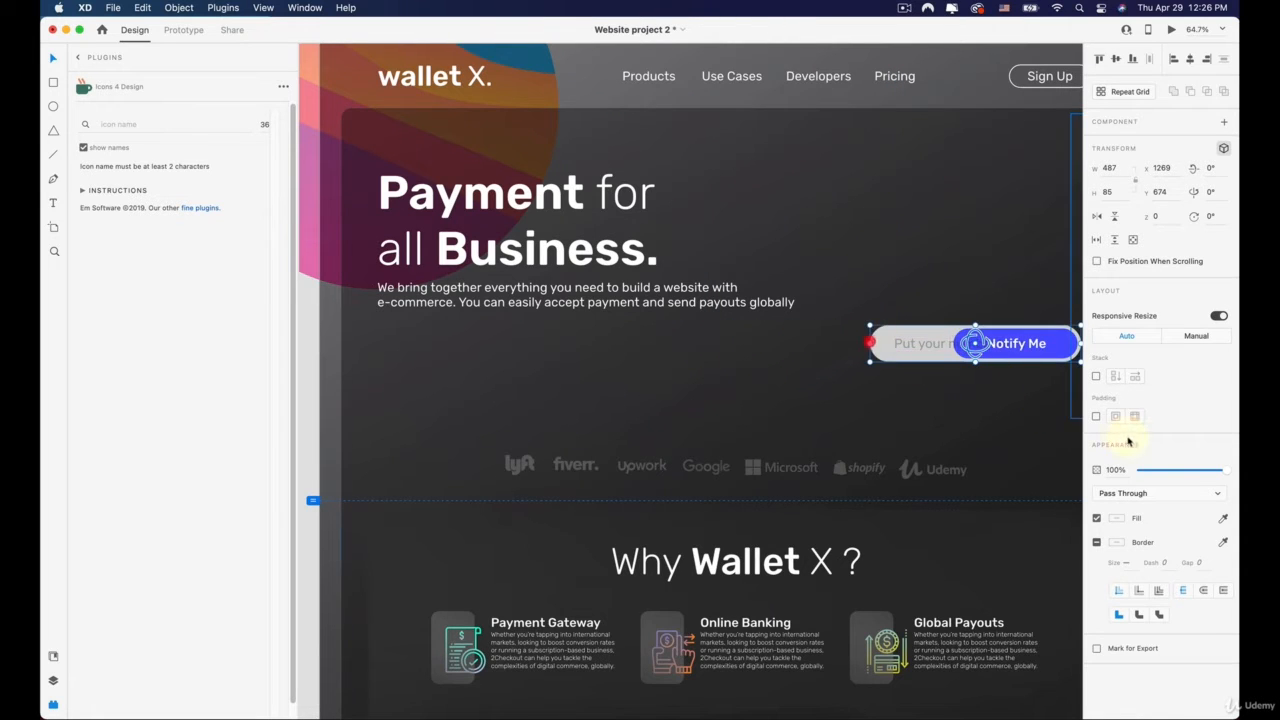
{"action": "left_click_drag", "start_coordinate": [1163, 470], "coordinate": [1023, 477]}
Step: Bring the paragraph under the headline forward to a Z depth of about 154 and fade it out completely
{"action": "left_click", "coordinate": [485, 291]}
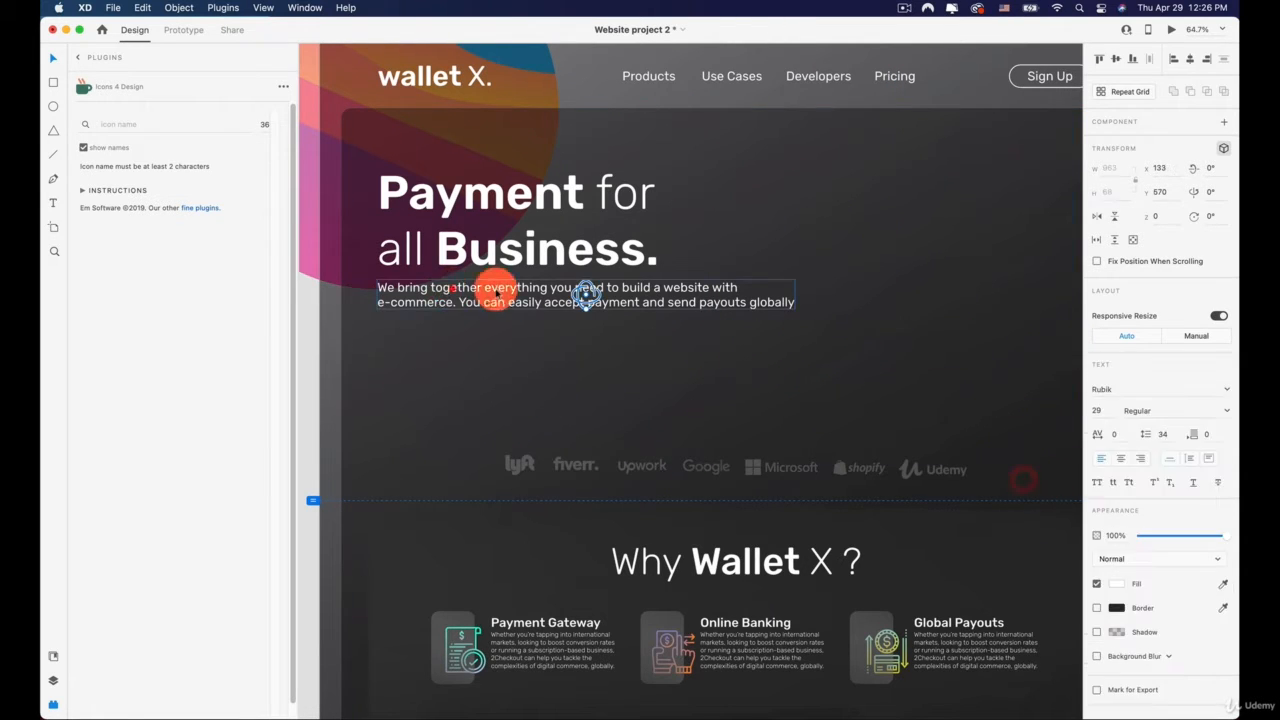
{"action": "left_click_drag", "start_coordinate": [586, 296], "coordinate": [575, 363]}
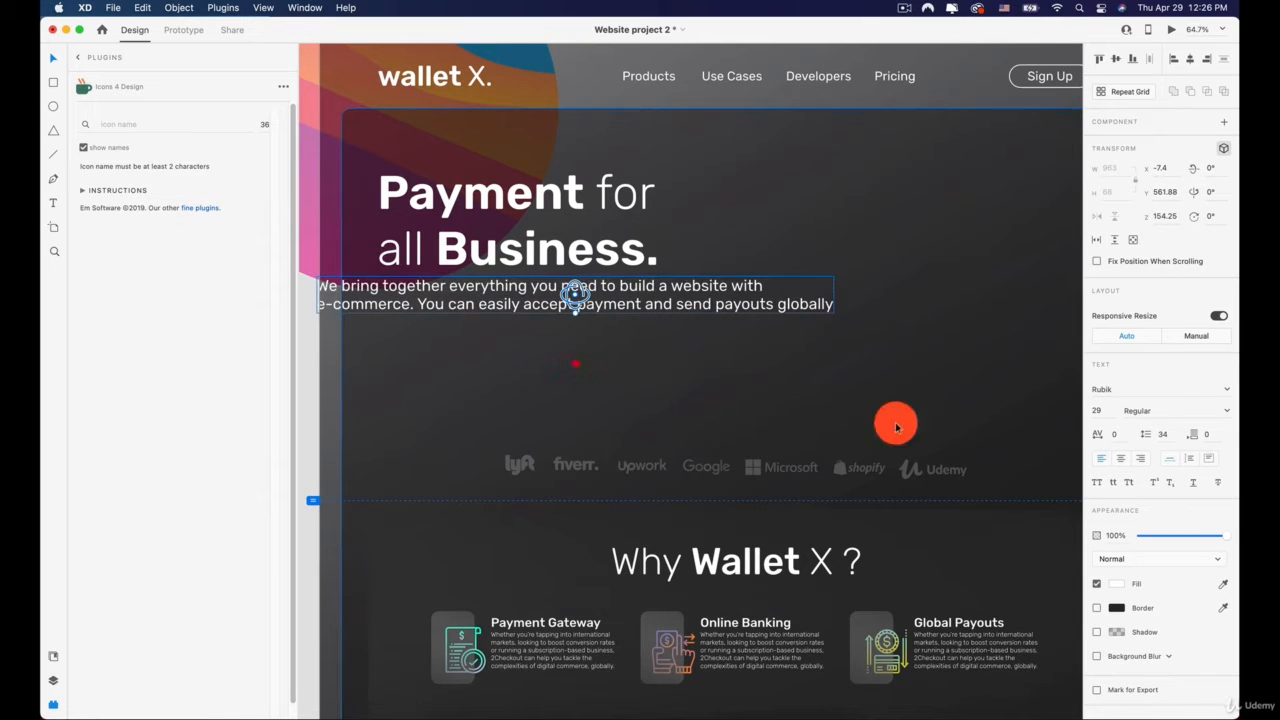
{"action": "left_click_drag", "start_coordinate": [1142, 541], "coordinate": [914, 507]}
Step: Bring the Payment for all Business headline forward to a Z depth of about 113, raise it to Y 243.4 and set its opacity to 0%
{"action": "left_click", "coordinate": [513, 200]}
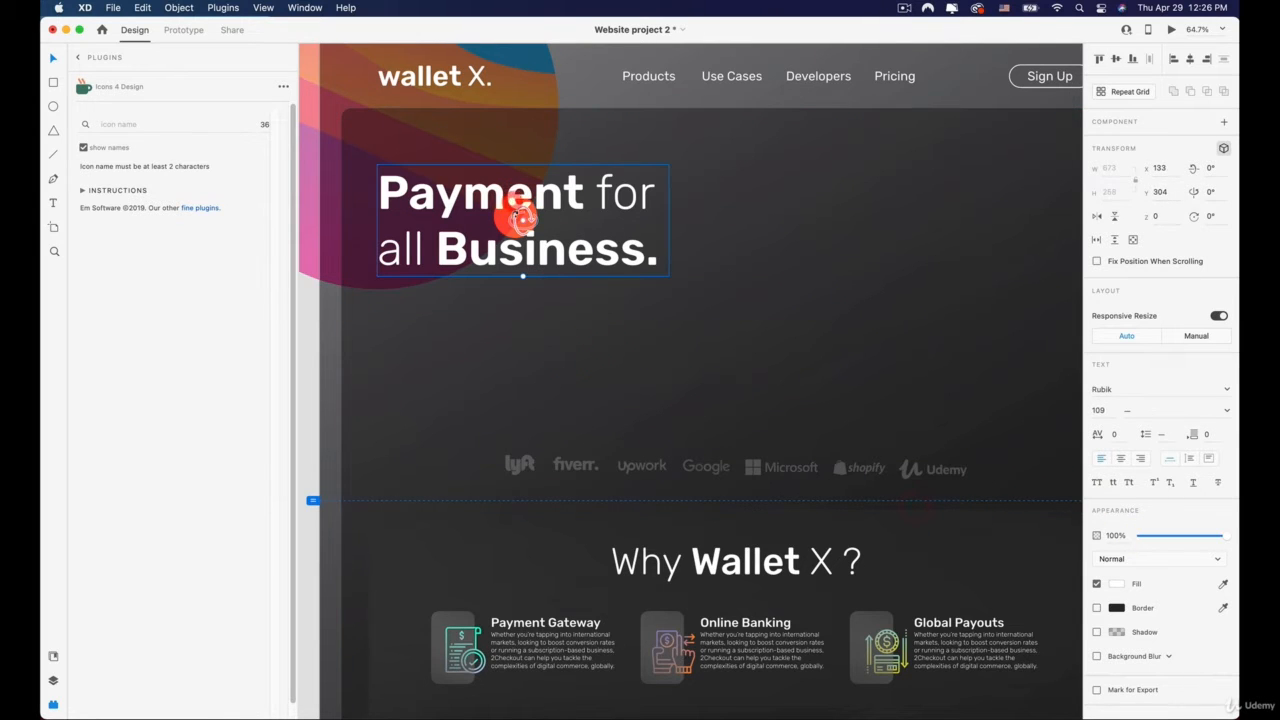
{"action": "left_click_drag", "start_coordinate": [521, 220], "coordinate": [500, 277]}
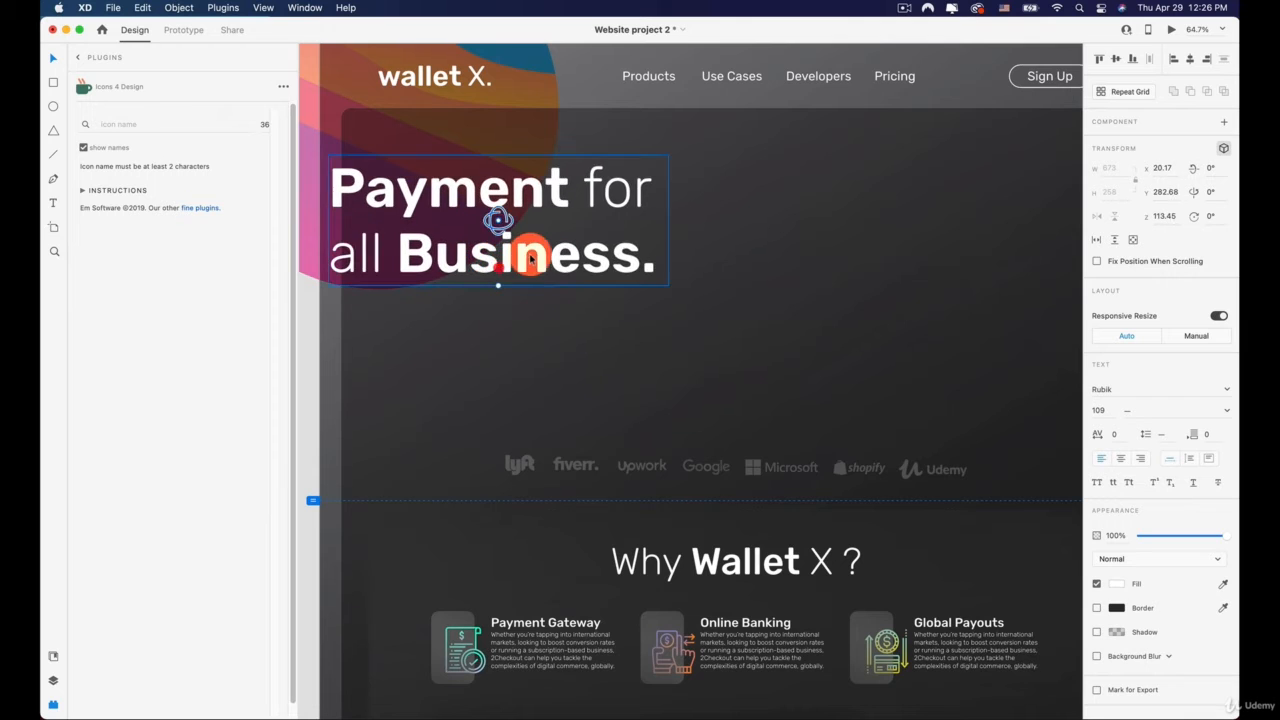
{"action": "left_click_drag", "start_coordinate": [1185, 538], "coordinate": [904, 520]}
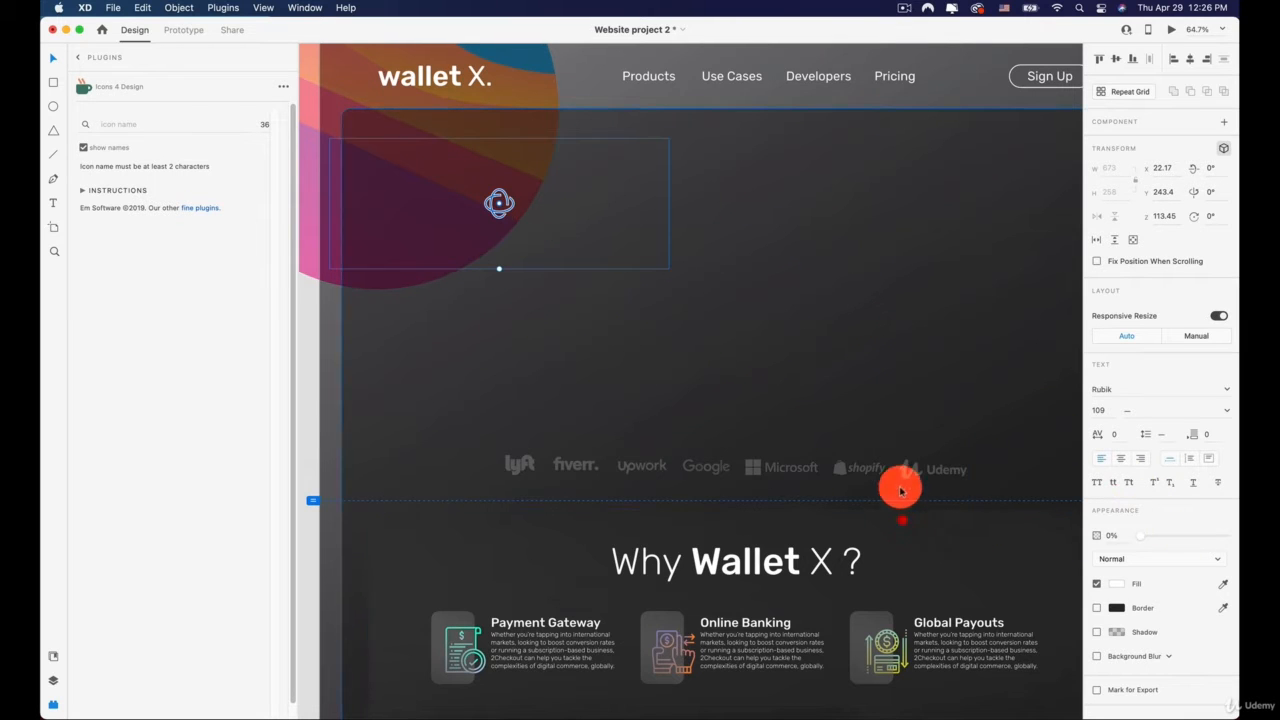
Step: Bring the row of company logos forward to a Z depth of about 226 and set its opacity to 0%
{"action": "left_click", "coordinate": [873, 477]}
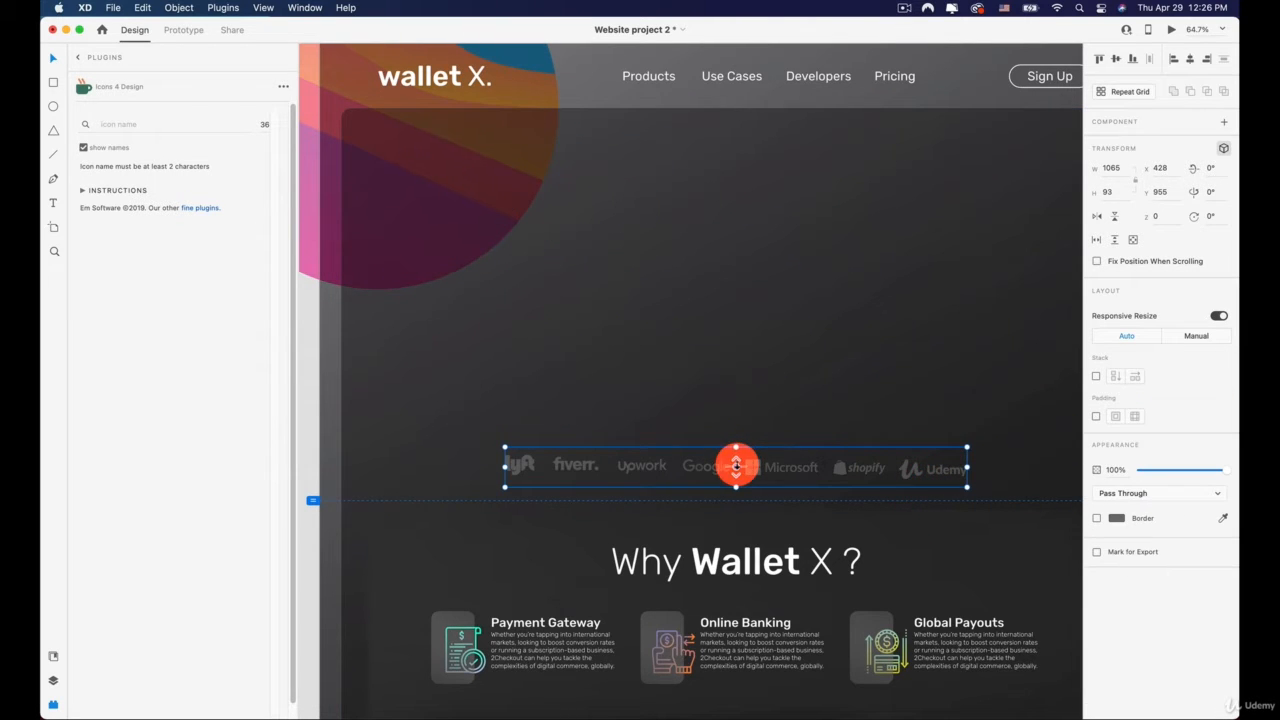
{"action": "left_click_drag", "start_coordinate": [736, 464], "coordinate": [740, 560]}
{"action": "left_click_drag", "start_coordinate": [1181, 474], "coordinate": [874, 472]}
Step: Select the copy's Why Wallet X heading, three feature blocks, Start now button and background panel, and move them up together to Y 250
{"action": "scroll", "coordinate": [797, 445], "scroll_direction": "down", "scroll_amount": 5}
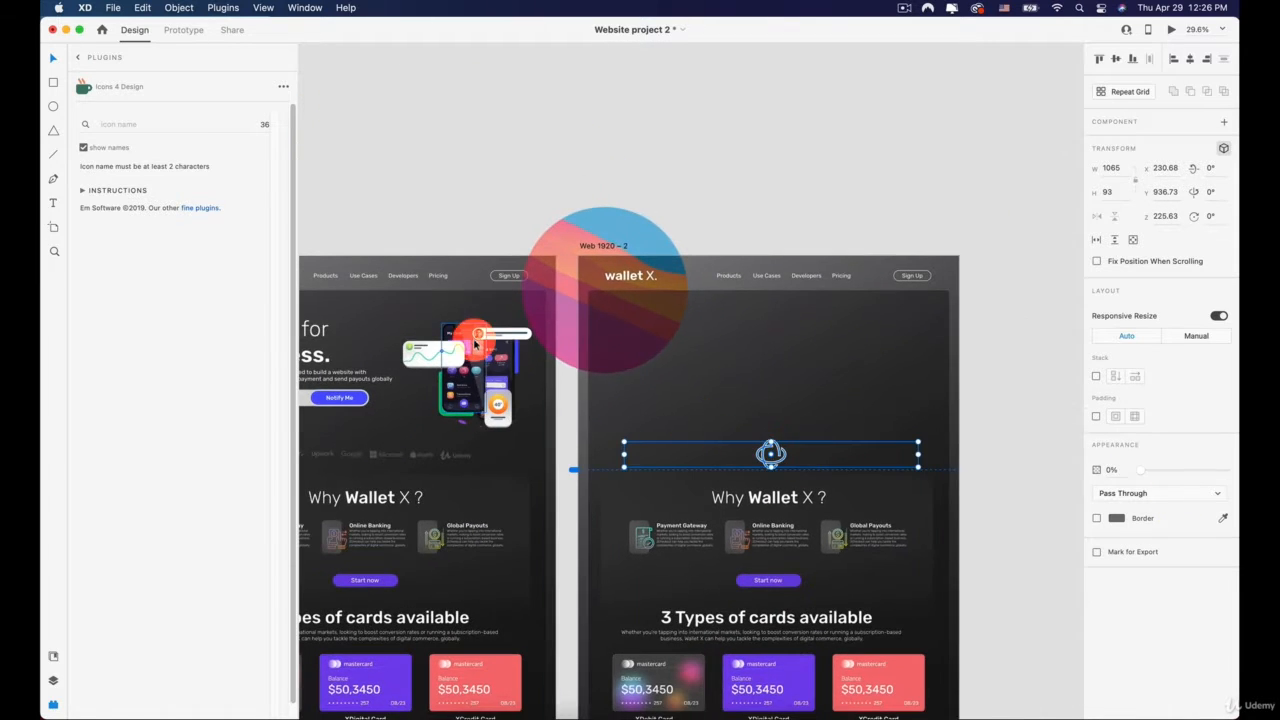
{"action": "key", "text": "space"}
{"action": "left_click_drag", "start_coordinate": [785, 396], "coordinate": [738, 240]}
{"action": "key", "text": "space"}
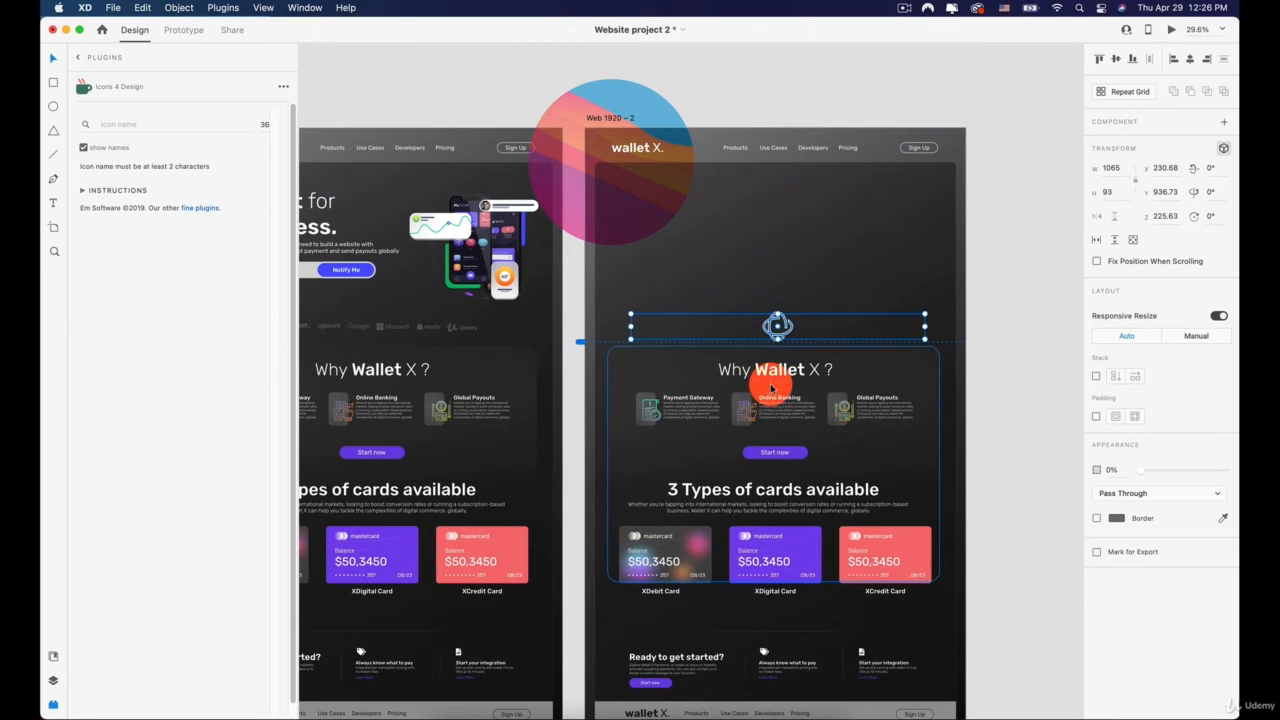
{"action": "scroll", "coordinate": [771, 388], "scroll_direction": "up", "scroll_amount": 3}
{"action": "double_click", "coordinate": [771, 368]}
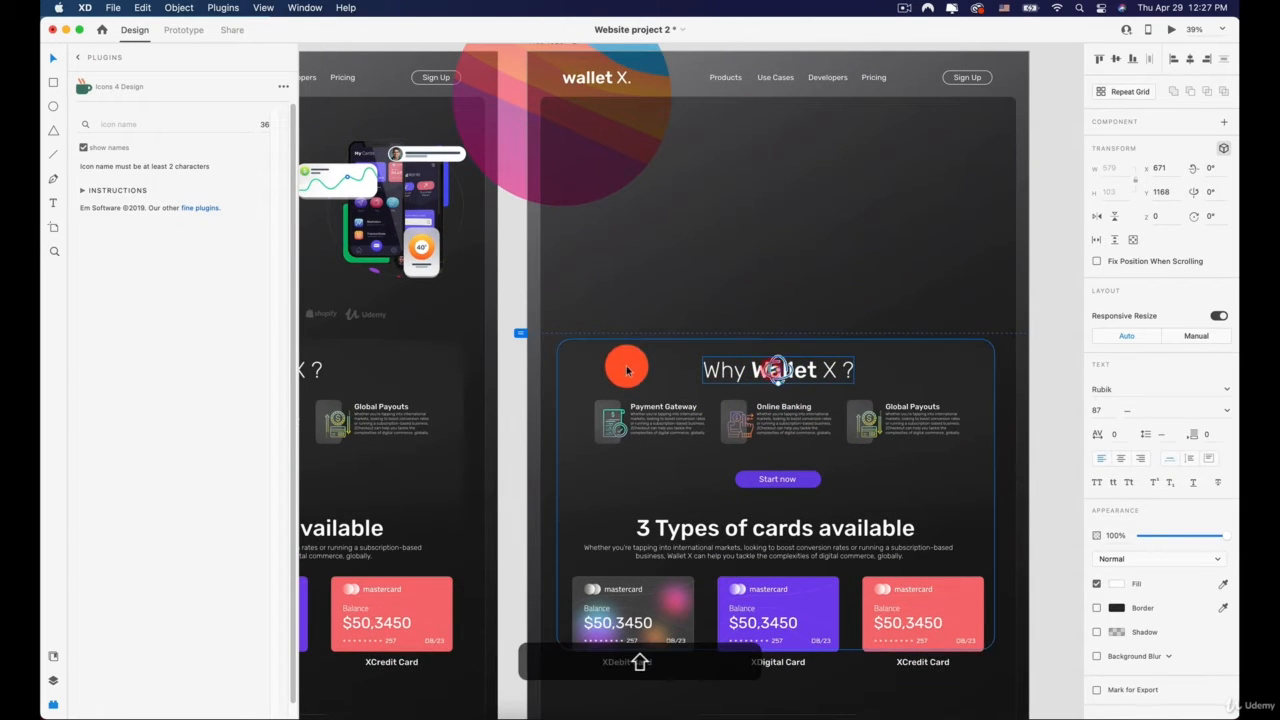
{"action": "key", "text": "Escape"}
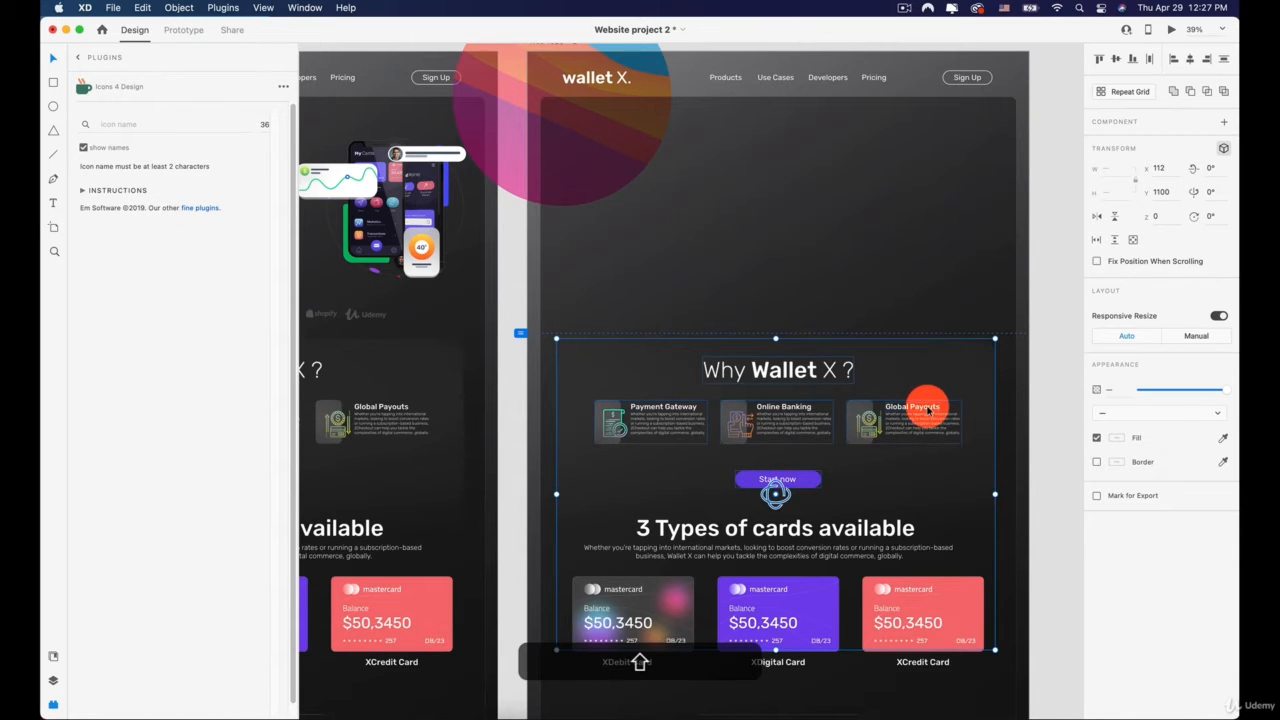
{"action": "key", "text": "shift+Up"}
{"action": "key", "text": "shift+Up"}
{"action": "key", "text": "shift+Up"}
{"action": "key", "text": "shift+Up"}
{"action": "key", "text": "shift+Up"}
{"action": "key", "text": "shift+Up"}
{"action": "key", "text": "shift+Up"}
{"action": "key", "text": "shift+Up"}
{"action": "key", "text": "shift+Up"}
{"action": "key", "text": "shift+Up"}
{"action": "key", "text": "shift+Up"}
{"action": "key", "text": "shift+Up"}
{"action": "key", "text": "shift+Up"}
{"action": "key", "text": "shift+Up"}
{"action": "key", "text": "shift+Up"}
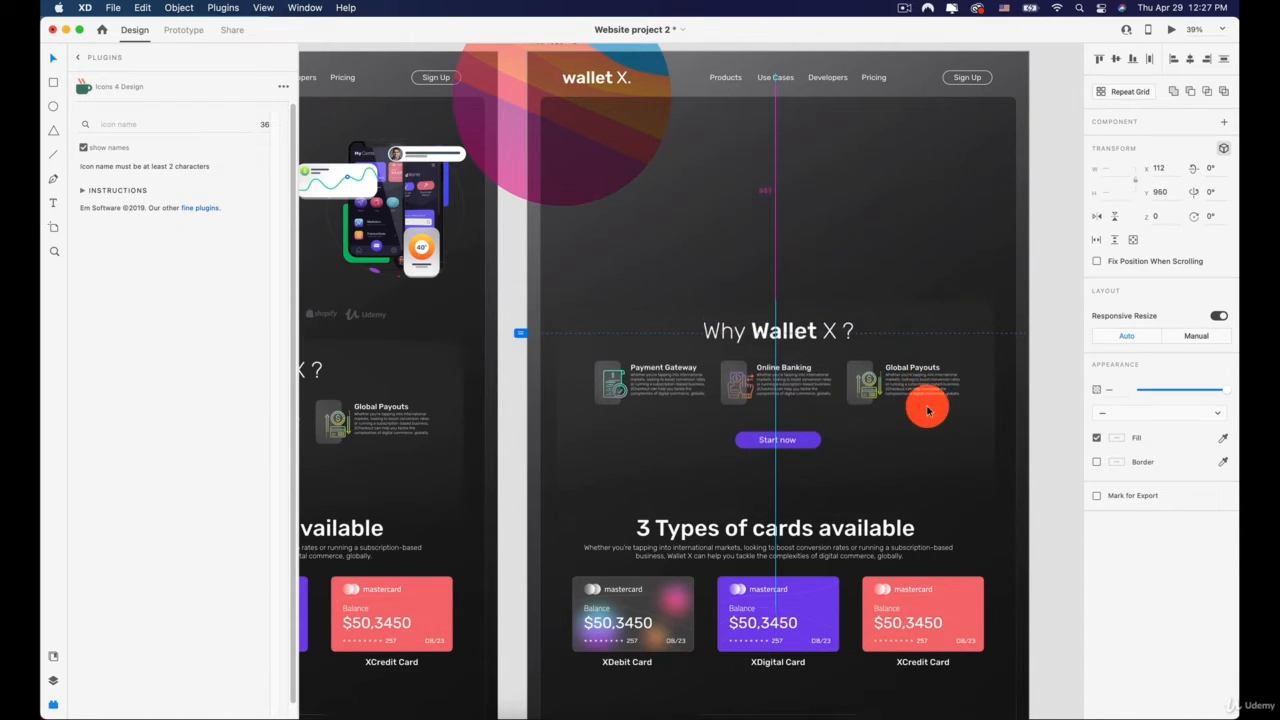
{"action": "key", "text": "shift+Up"}
{"action": "key", "text": "shift+Up"}
{"action": "key", "text": "shift+Up"}
{"action": "key", "text": "shift+Up"}
{"action": "key", "text": "shift+Up"}
{"action": "key", "text": "shift+Up"}
{"action": "key", "text": "shift+Up"}
{"action": "key", "text": "shift+Up"}
{"action": "key", "text": "shift+Up"}
{"action": "key", "text": "shift+Up"}
{"action": "key", "text": "shift+Up"}
{"action": "key", "text": "shift+Up"}
{"action": "key", "text": "shift+Up"}
{"action": "key", "text": "shift+Up"}
{"action": "key", "text": "shift+Up"}
{"action": "key", "text": "shift+Up"}
{"action": "key", "text": "shift+Up"}
{"action": "key", "text": "shift+Up"}
{"action": "key", "text": "shift+Up"}
{"action": "key", "text": "shift+Up"}
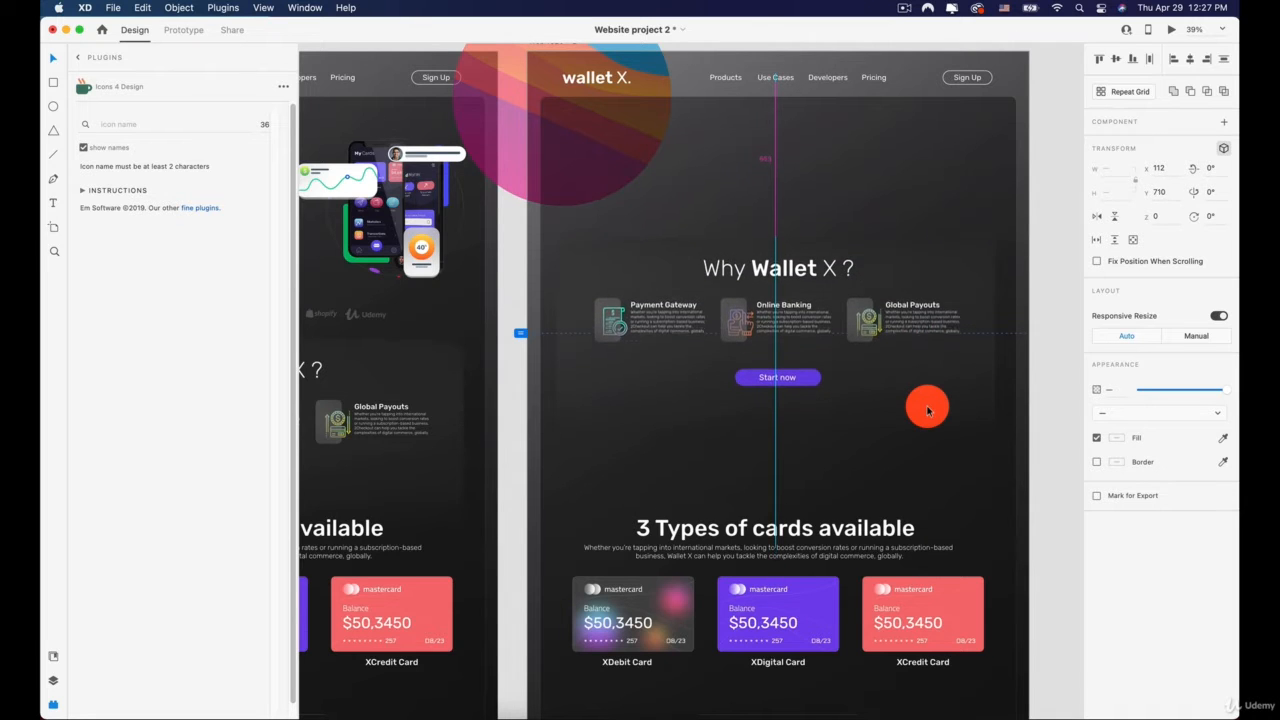
{"action": "key", "text": "shift+Up"}
{"action": "key", "text": "shift+Up"}
{"action": "key", "text": "shift+Up"}
{"action": "key", "text": "shift+Up"}
{"action": "key", "text": "shift+Up"}
{"action": "key", "text": "shift+Up"}
{"action": "key", "text": "shift+Up"}
{"action": "key", "text": "shift+Up"}
{"action": "key", "text": "shift+Up"}
{"action": "key", "text": "shift+Up"}
{"action": "key", "text": "shift+Up"}
{"action": "key", "text": "shift+Up"}
{"action": "key", "text": "shift+Up"}
{"action": "key", "text": "shift+Up"}
{"action": "key", "text": "shift+Up"}
{"action": "key", "text": "shift+Up"}
{"action": "key", "text": "shift+Up"}
{"action": "key", "text": "shift+Up"}
{"action": "key", "text": "shift+Up"}
{"action": "key", "text": "shift+Up"}
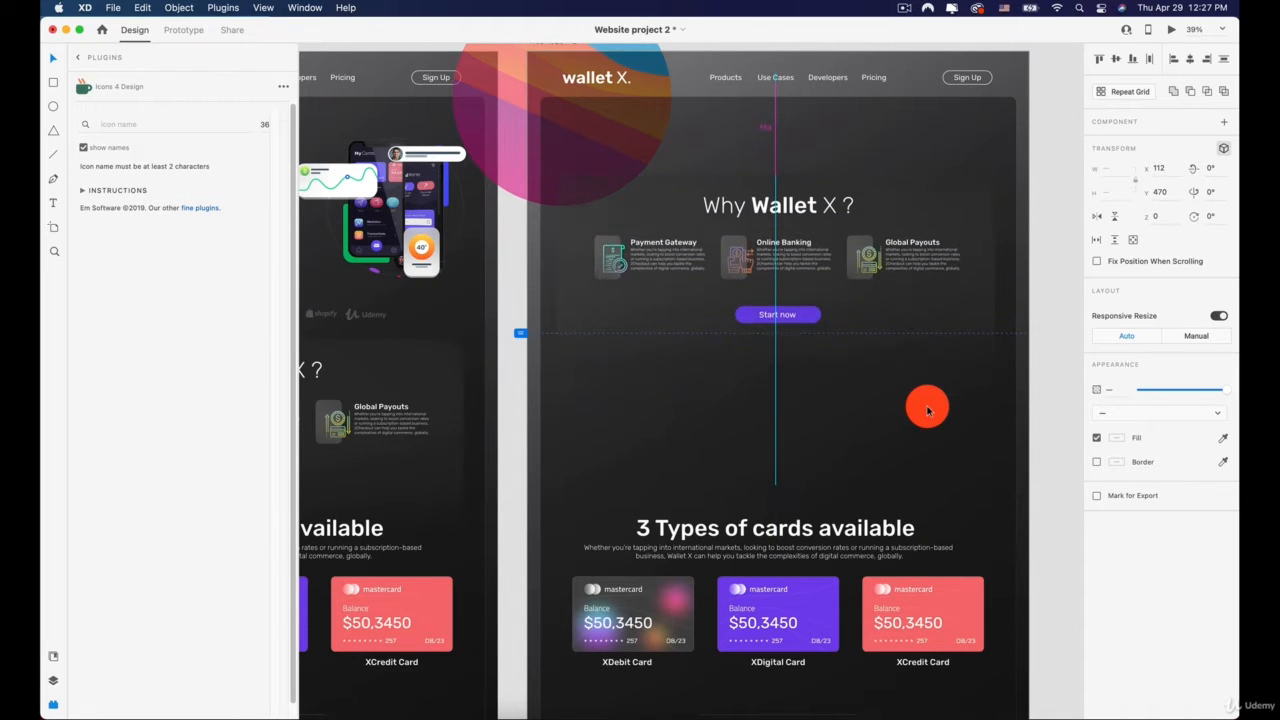
{"action": "key", "text": "shift+Up"}
{"action": "key", "text": "shift+Up"}
{"action": "key", "text": "shift+Up"}
{"action": "key", "text": "shift+Up"}
{"action": "key", "text": "shift+Up"}
{"action": "key", "text": "shift+Up"}
{"action": "key", "text": "shift+Up"}
{"action": "key", "text": "shift+Up"}
{"action": "key", "text": "shift+Up"}
{"action": "key", "text": "shift+Up"}
{"action": "key", "text": "shift+Up"}
{"action": "key", "text": "shift+Up"}
{"action": "key", "text": "shift+Up"}
{"action": "key", "text": "shift+Up"}
{"action": "key", "text": "shift+Up"}
{"action": "key", "text": "shift+Up"}
{"action": "key", "text": "shift+Up"}
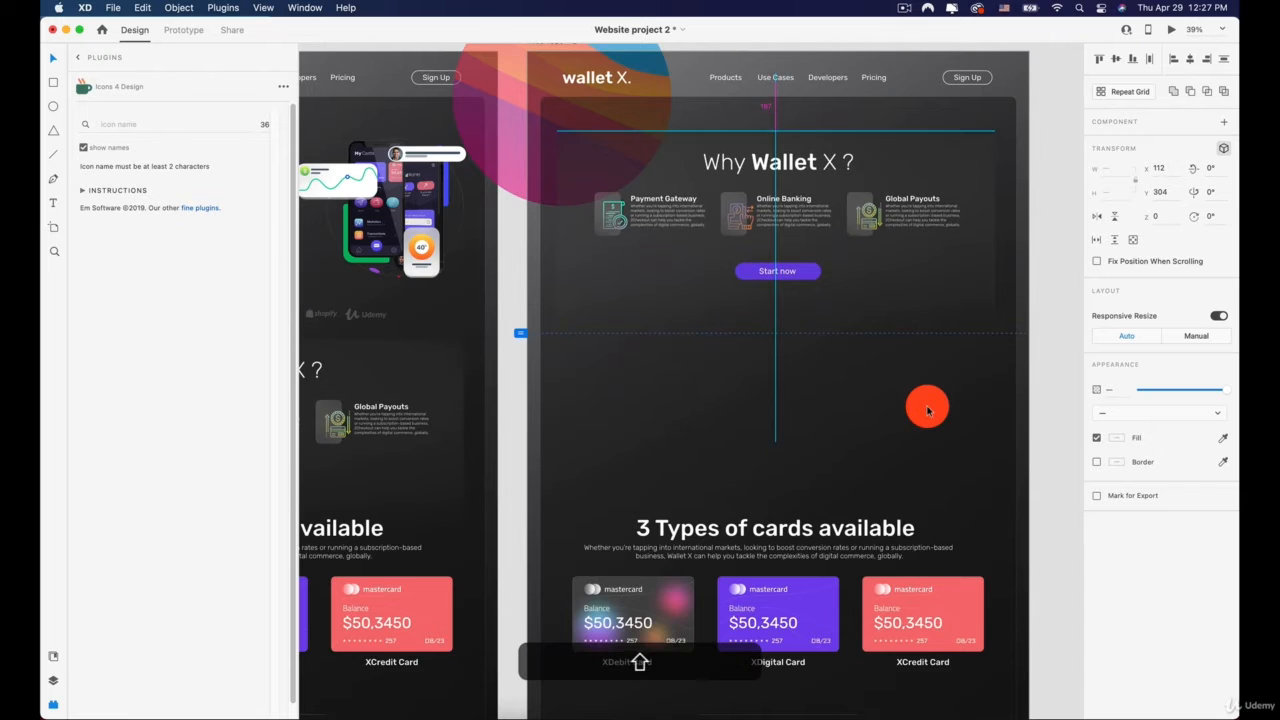
{"action": "key", "text": "shift+Up"}
{"action": "key", "text": "shift+Up"}
{"action": "key", "text": "shift+Up"}
{"action": "key", "text": "shift+Up"}
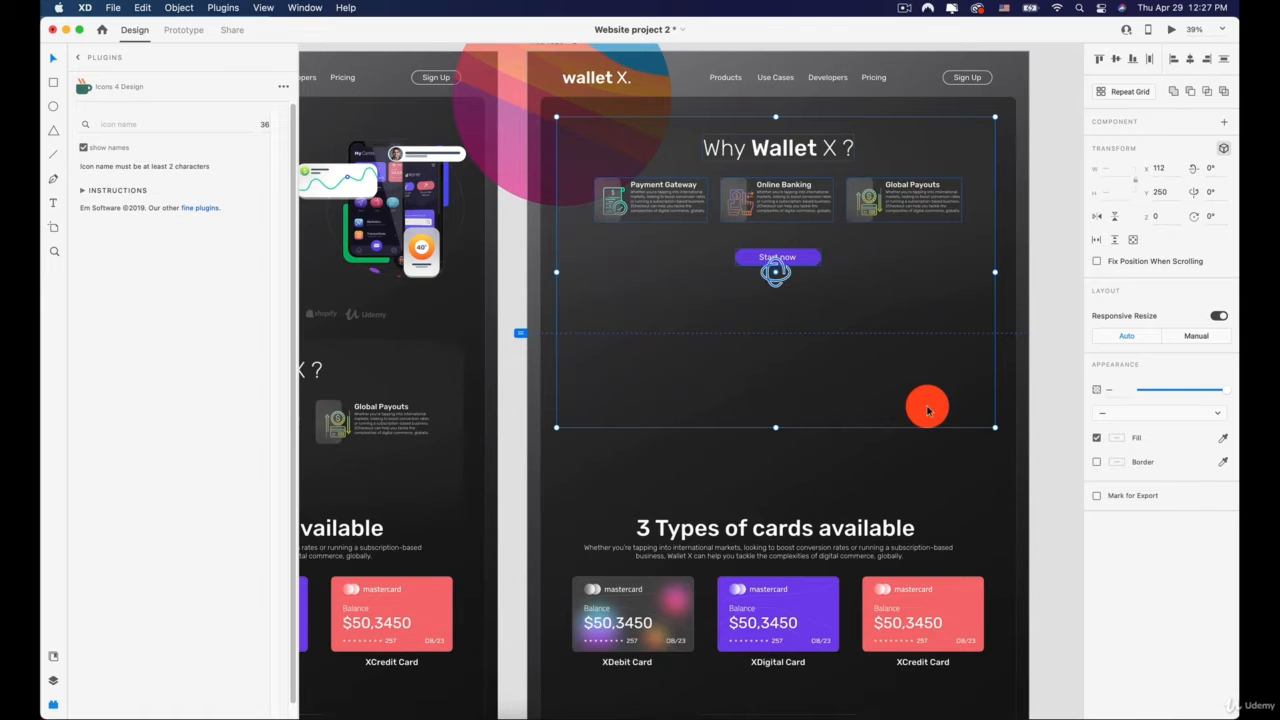
Step: Centre the background panel behind the Why Wallet X section horizontally on the copied artboard
{"action": "scroll", "coordinate": [780, 265], "scroll_direction": "up", "scroll_amount": 5}
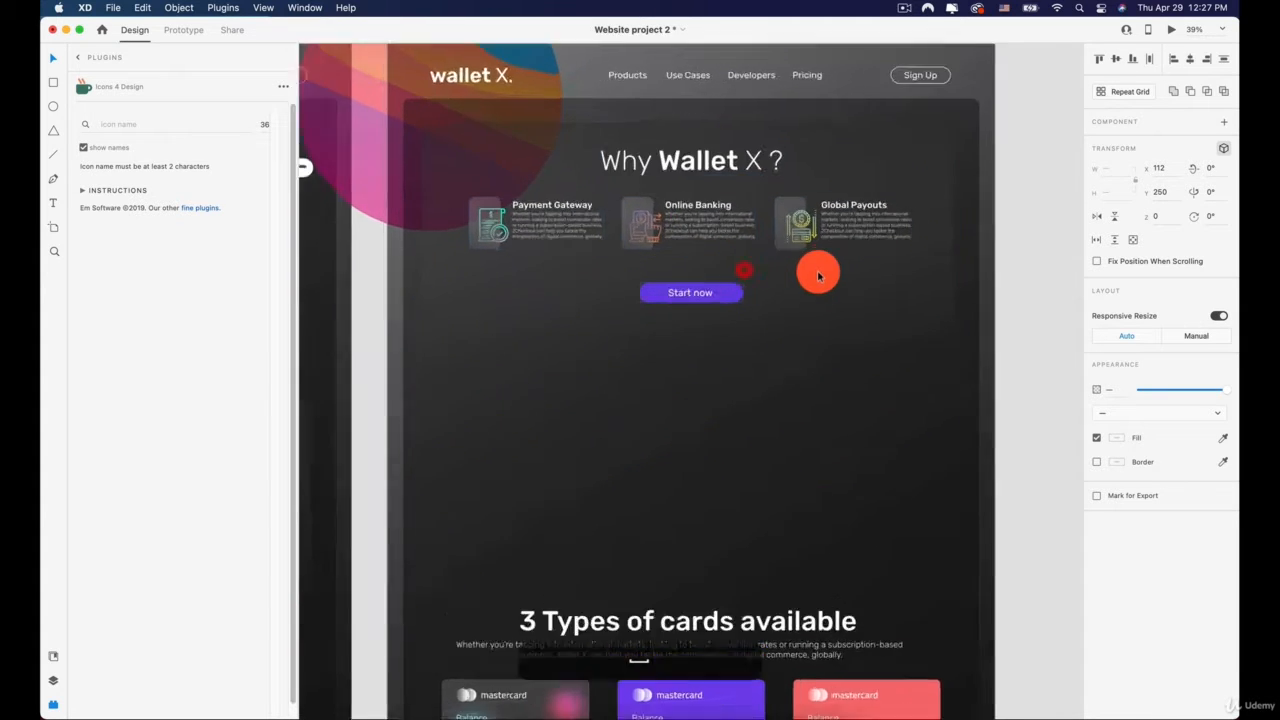
{"action": "left_click", "coordinate": [1049, 211]}
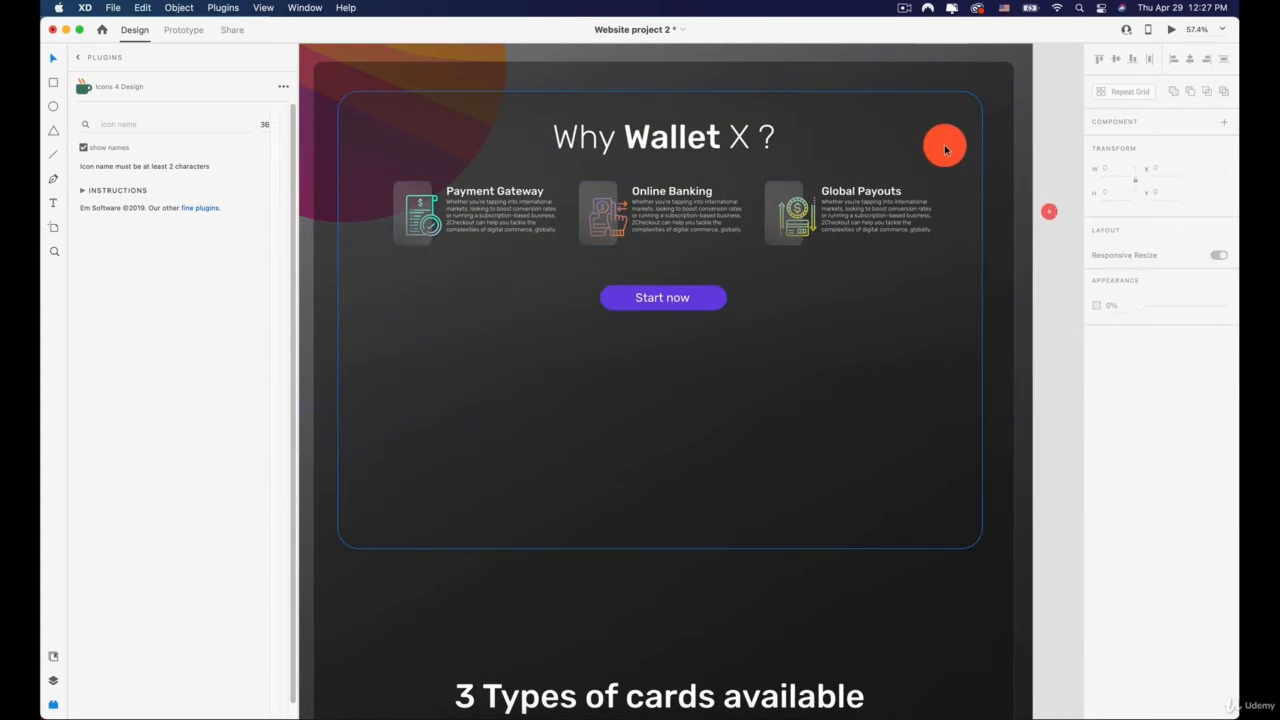
{"action": "left_click", "coordinate": [941, 134]}
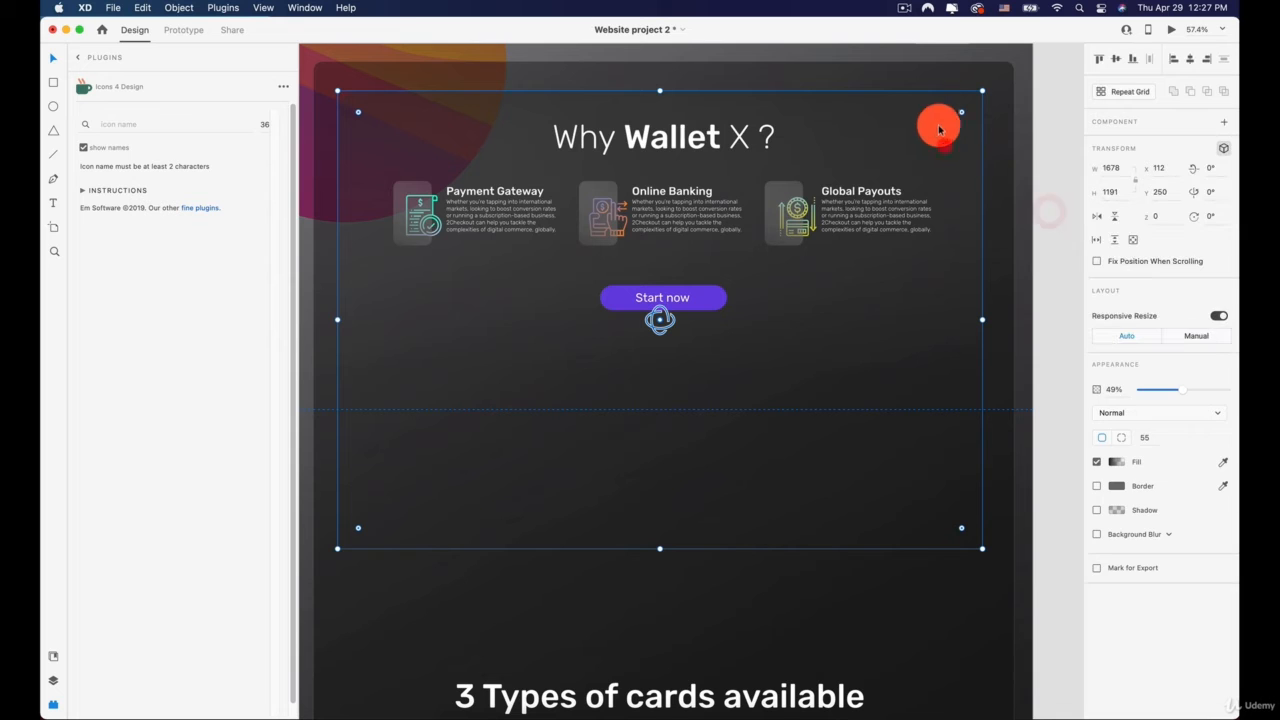
{"action": "left_click", "coordinate": [1190, 60]}
Step: Compare the Why Wallet X section on the original and copied artboards, and select the Web 1920 – 2 artboard
{"action": "scroll", "coordinate": [952, 232], "scroll_direction": "down", "scroll_amount": 3}
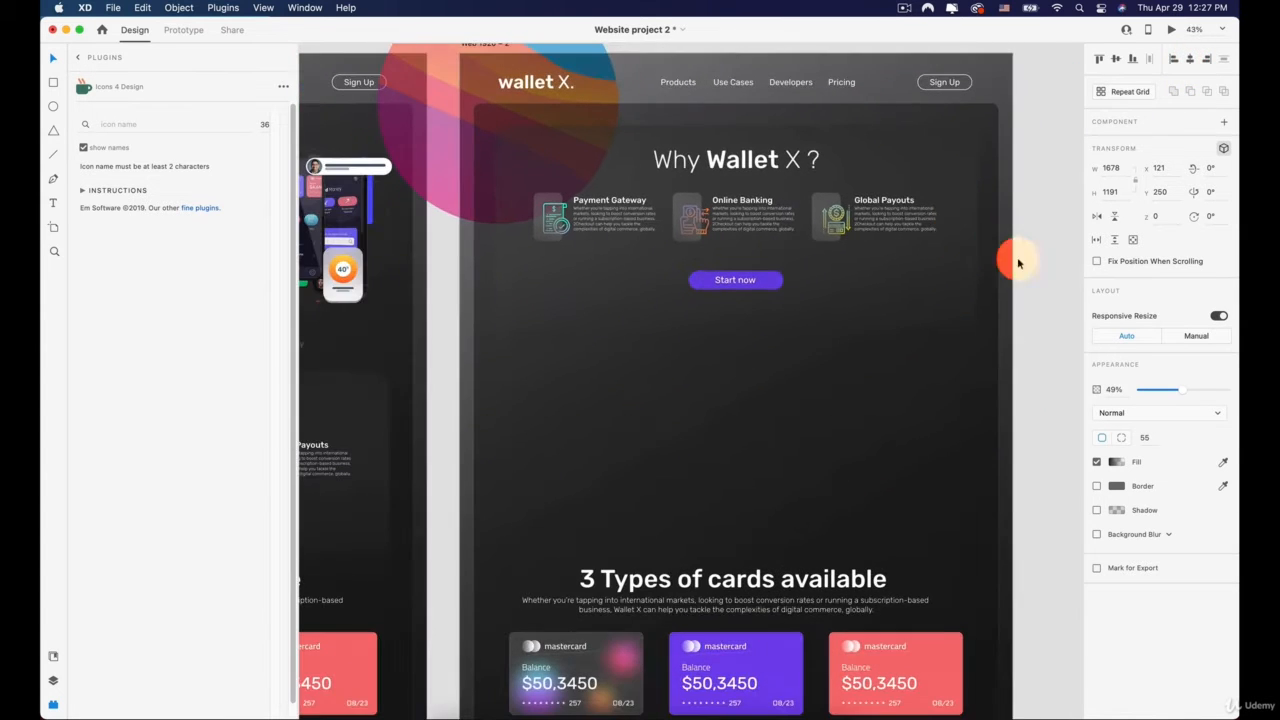
{"action": "key", "text": "space"}
{"action": "left_click_drag", "start_coordinate": [445, 288], "coordinate": [843, 140]}
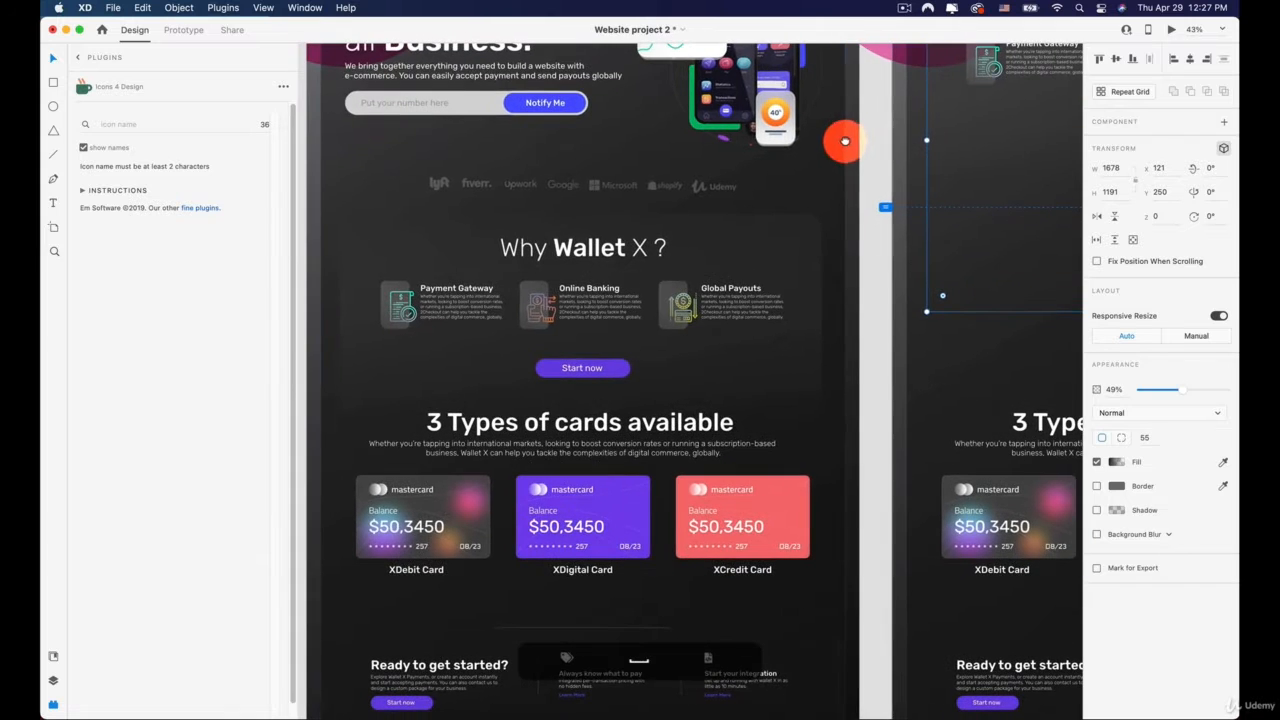
{"action": "left_click", "coordinate": [788, 259]}
{"action": "key", "text": "space"}
{"action": "left_click_drag", "start_coordinate": [676, 198], "coordinate": [666, 366]}
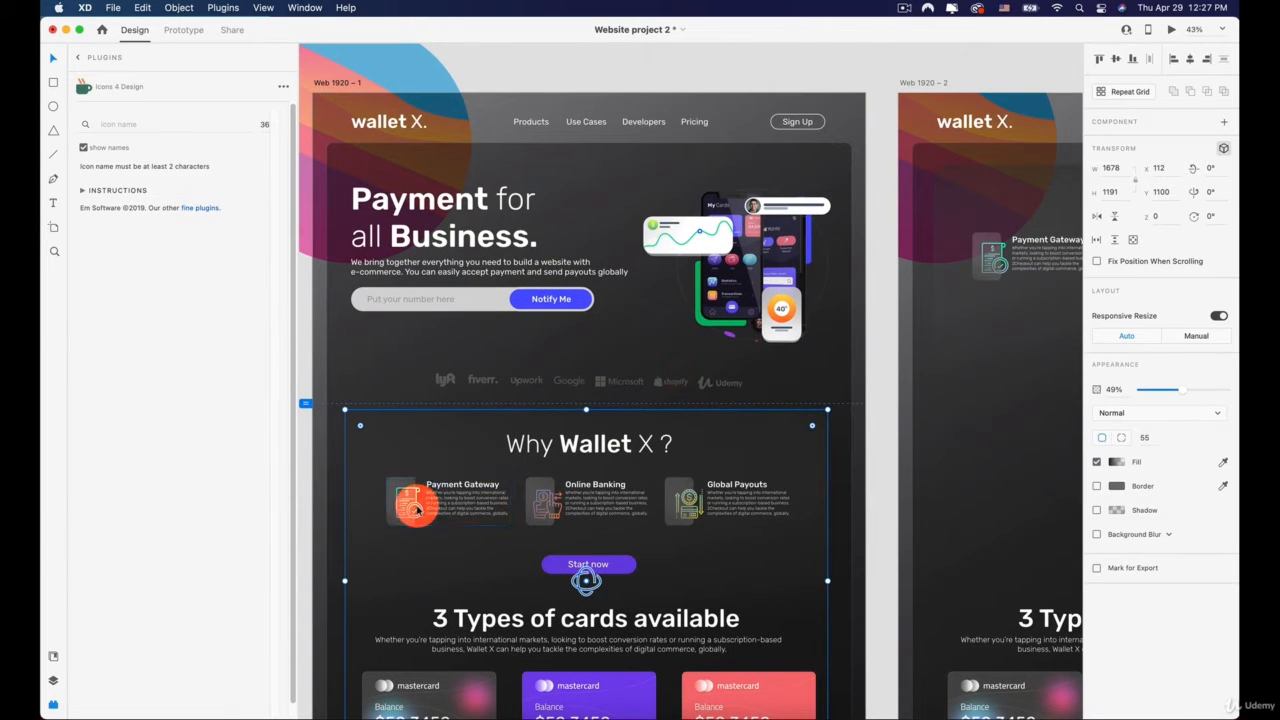
{"action": "left_click", "coordinate": [413, 500]}
{"action": "scroll", "coordinate": [608, 316], "scroll_direction": "down", "scroll_amount": 4}
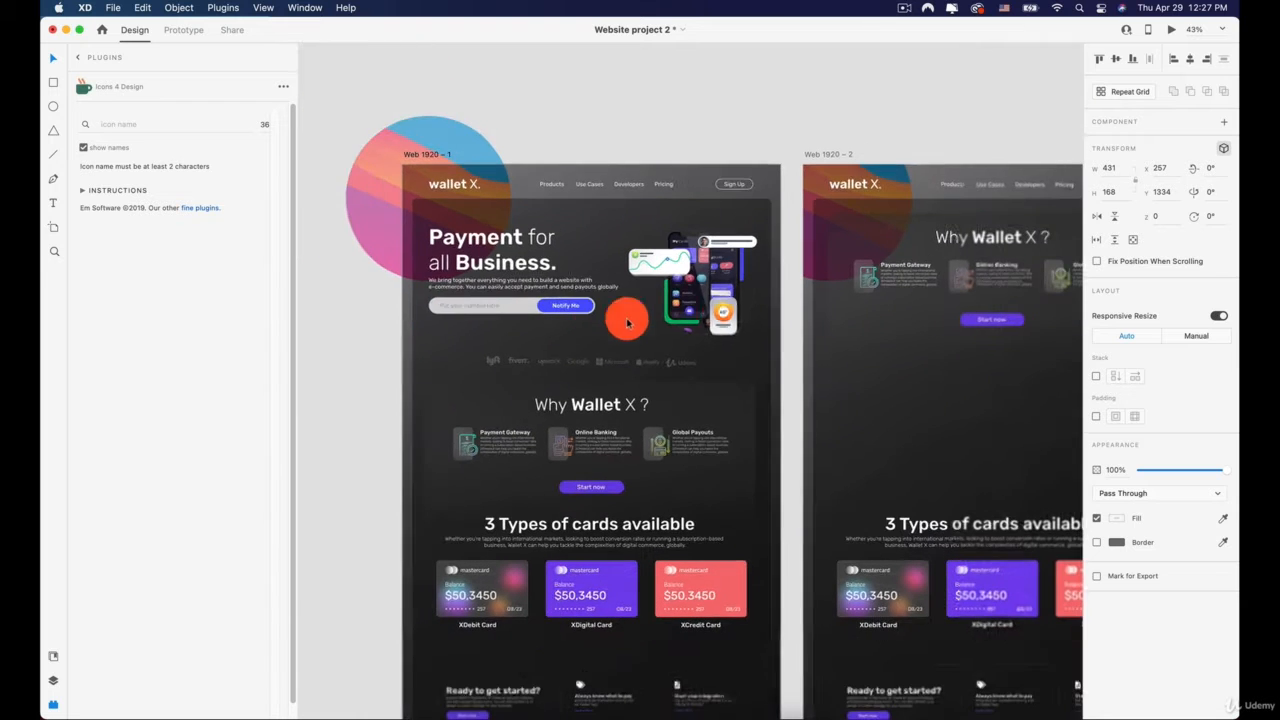
{"action": "key", "text": "space"}
{"action": "left_click_drag", "start_coordinate": [726, 314], "coordinate": [568, 312]}
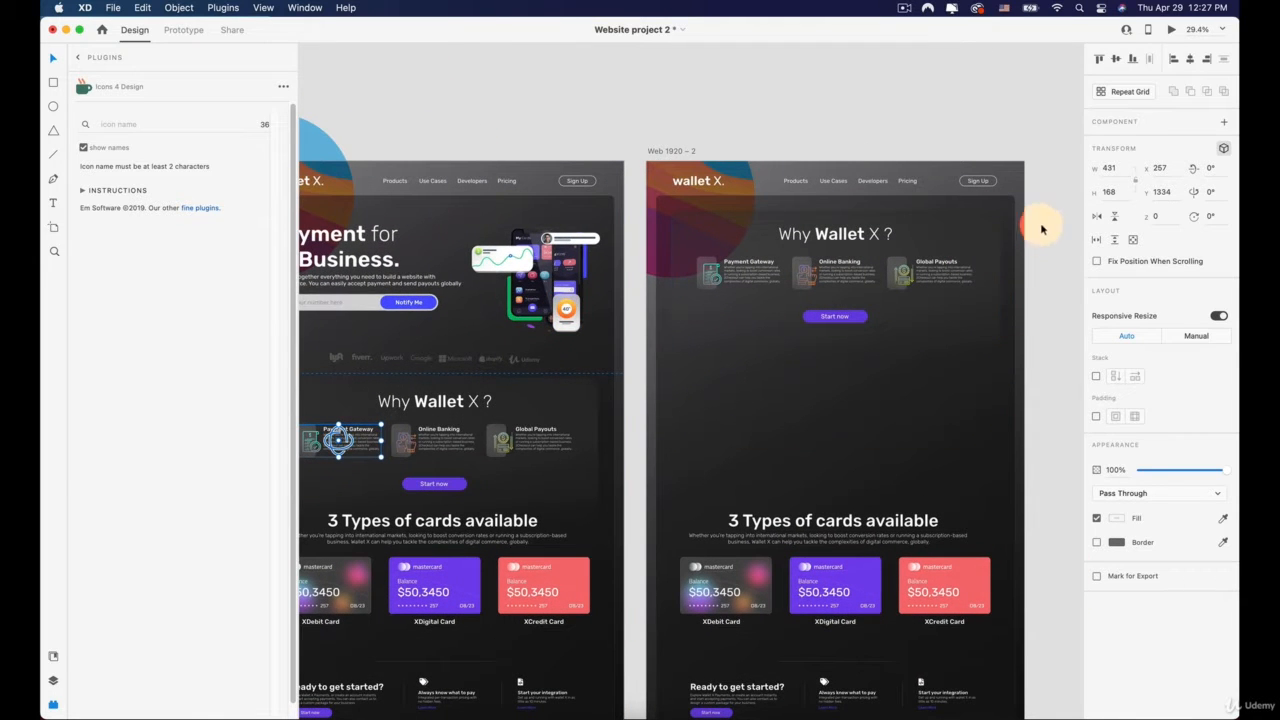
{"action": "key", "text": "space"}
{"action": "left_click_drag", "start_coordinate": [593, 207], "coordinate": [651, 235]}
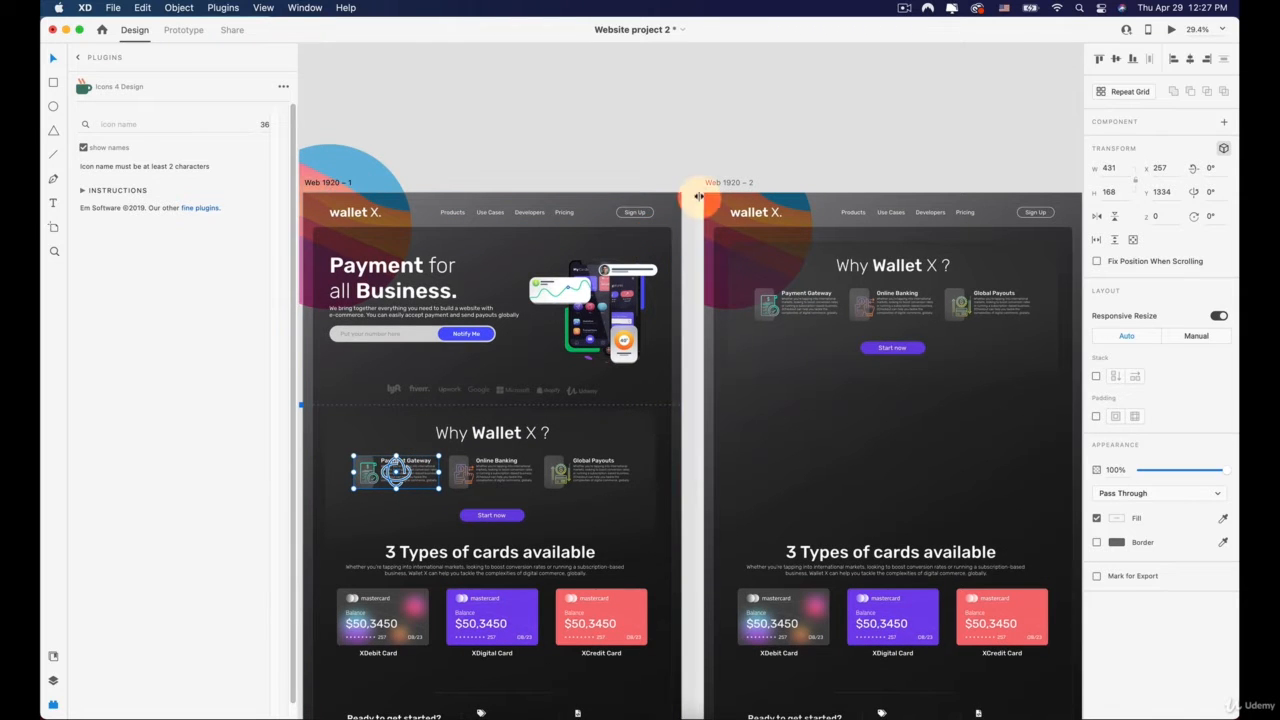
{"action": "left_click", "coordinate": [730, 182]}
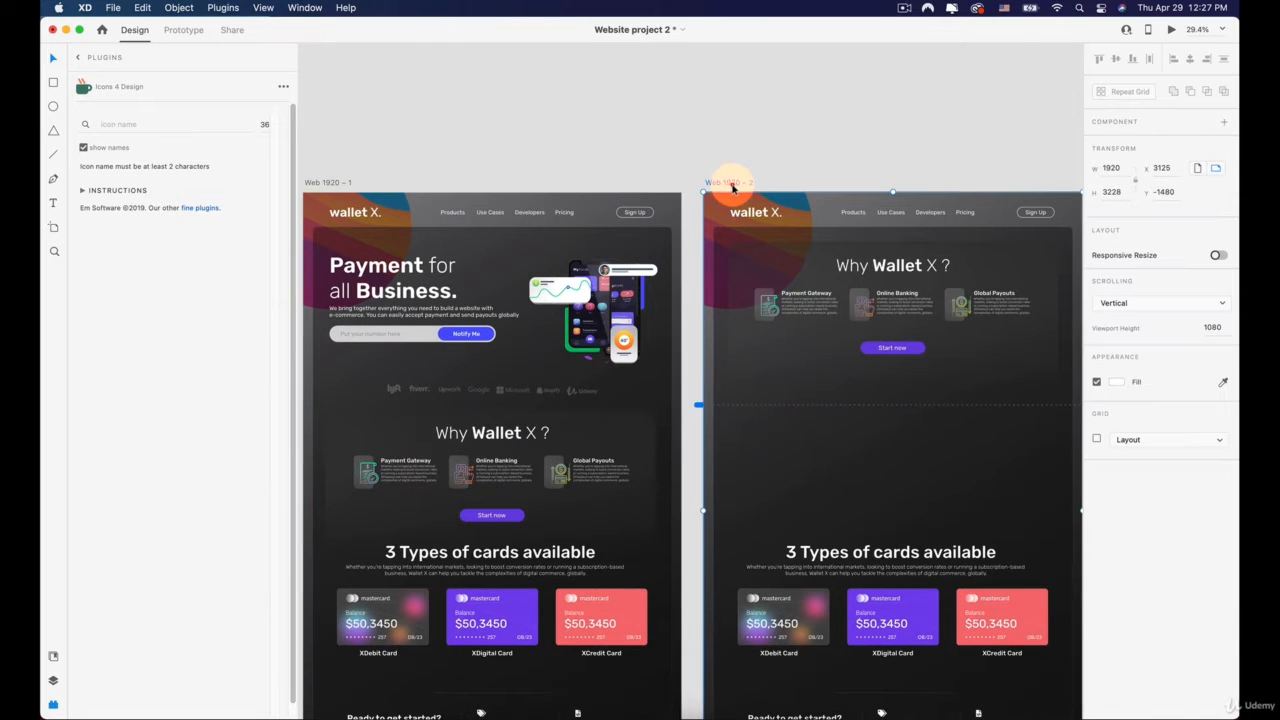
Step: Link the Web 1920 – 1 artboard to Web 1920 – 2 with a tap-triggered Auto-Animate prototype transition
{"action": "left_click", "coordinate": [323, 184]}
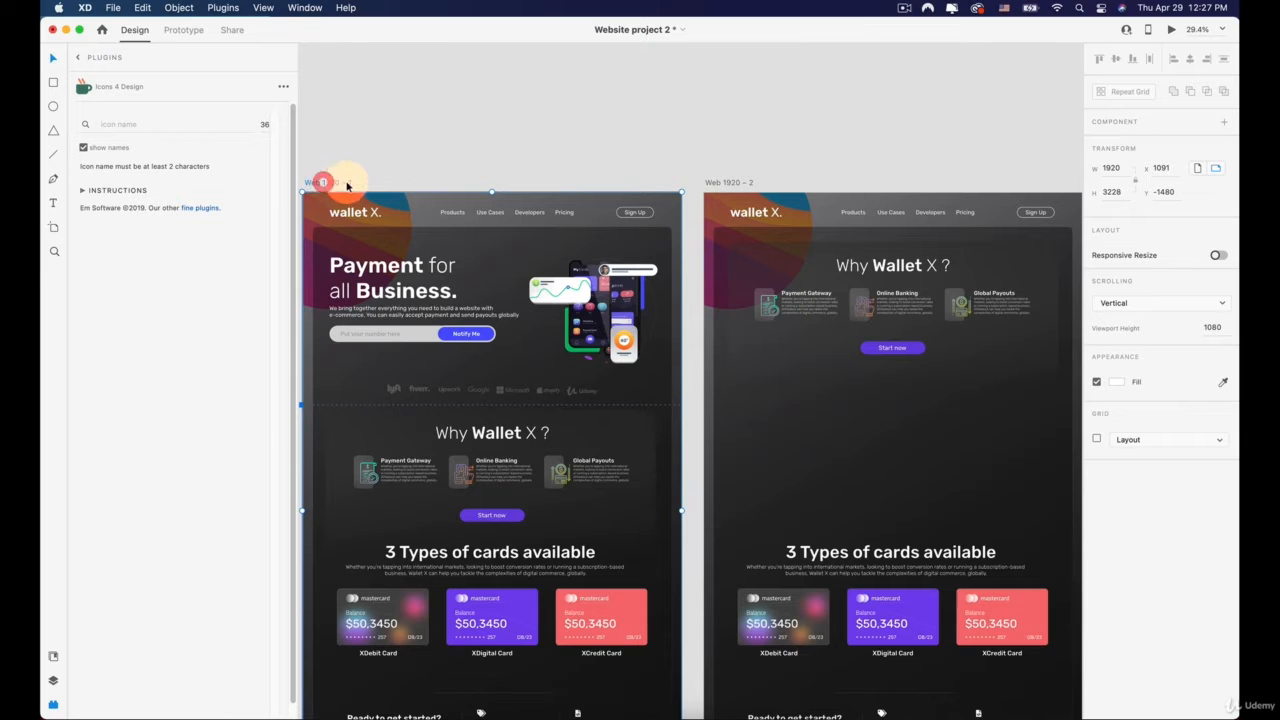
{"action": "left_click", "coordinate": [181, 30]}
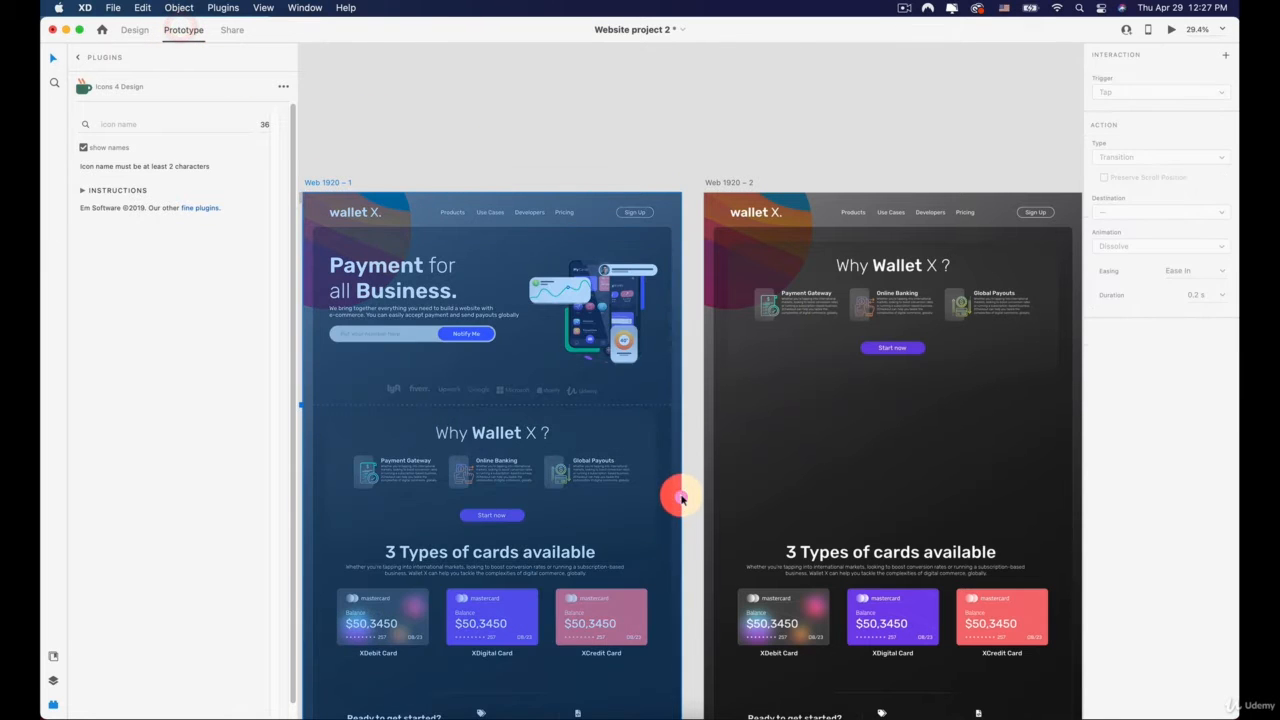
{"action": "left_click_drag", "start_coordinate": [679, 497], "coordinate": [731, 488]}
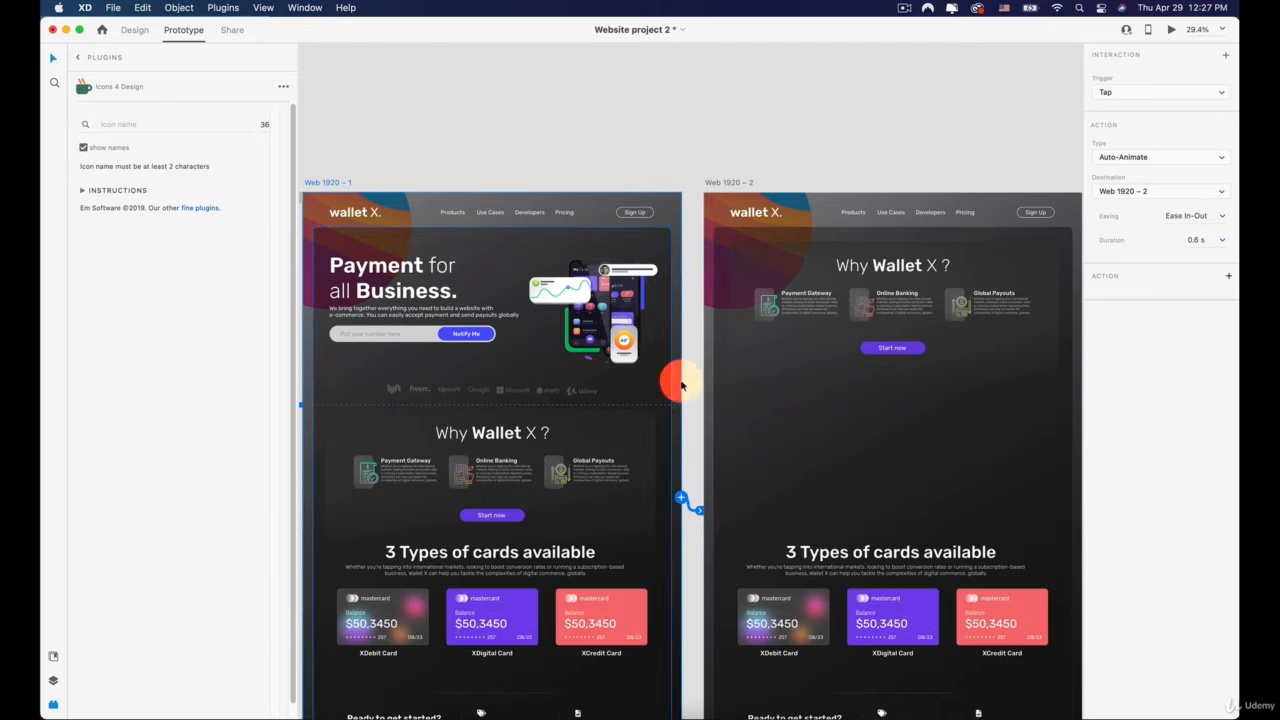
Step: Preview the prototype in a smaller window and play the transition between the two artboards back and forth
{"action": "left_click", "coordinate": [1172, 33]}
{"action": "left_click", "coordinate": [703, 347]}
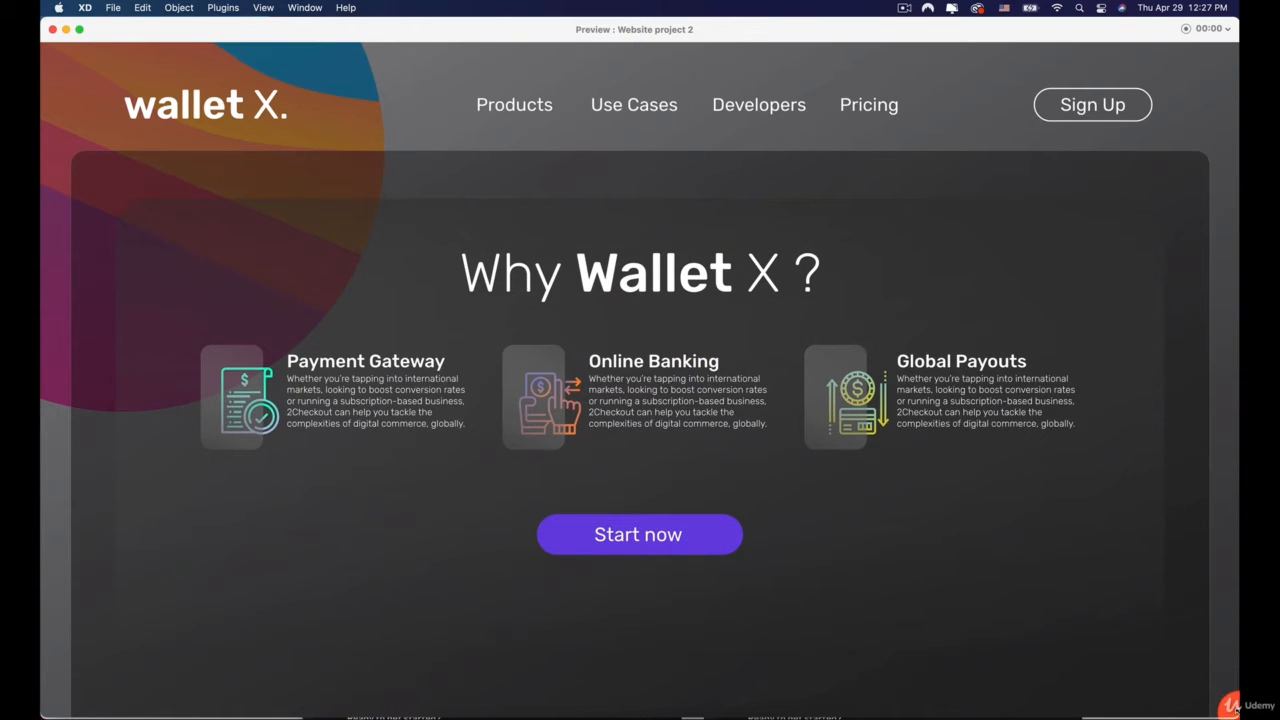
{"action": "left_click_drag", "start_coordinate": [1192, 676], "coordinate": [930, 500]}
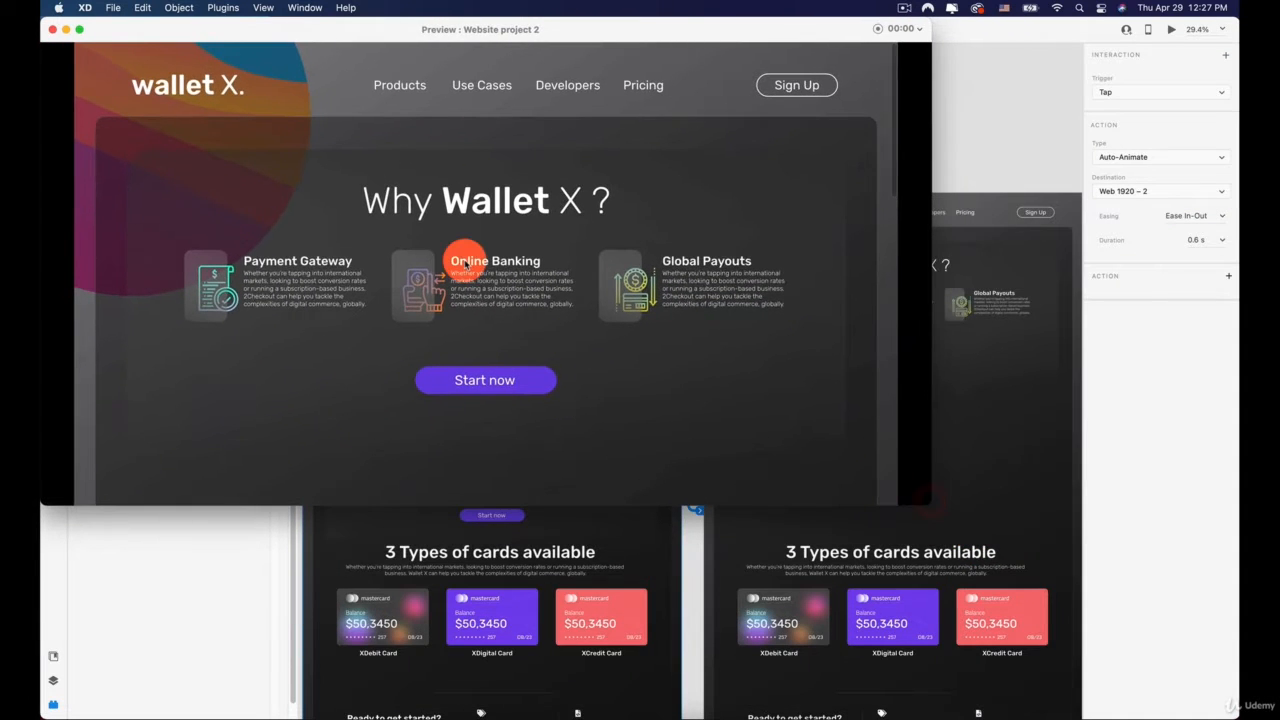
{"action": "left_click", "coordinate": [465, 260]}
{"action": "left_click", "coordinate": [465, 260]}
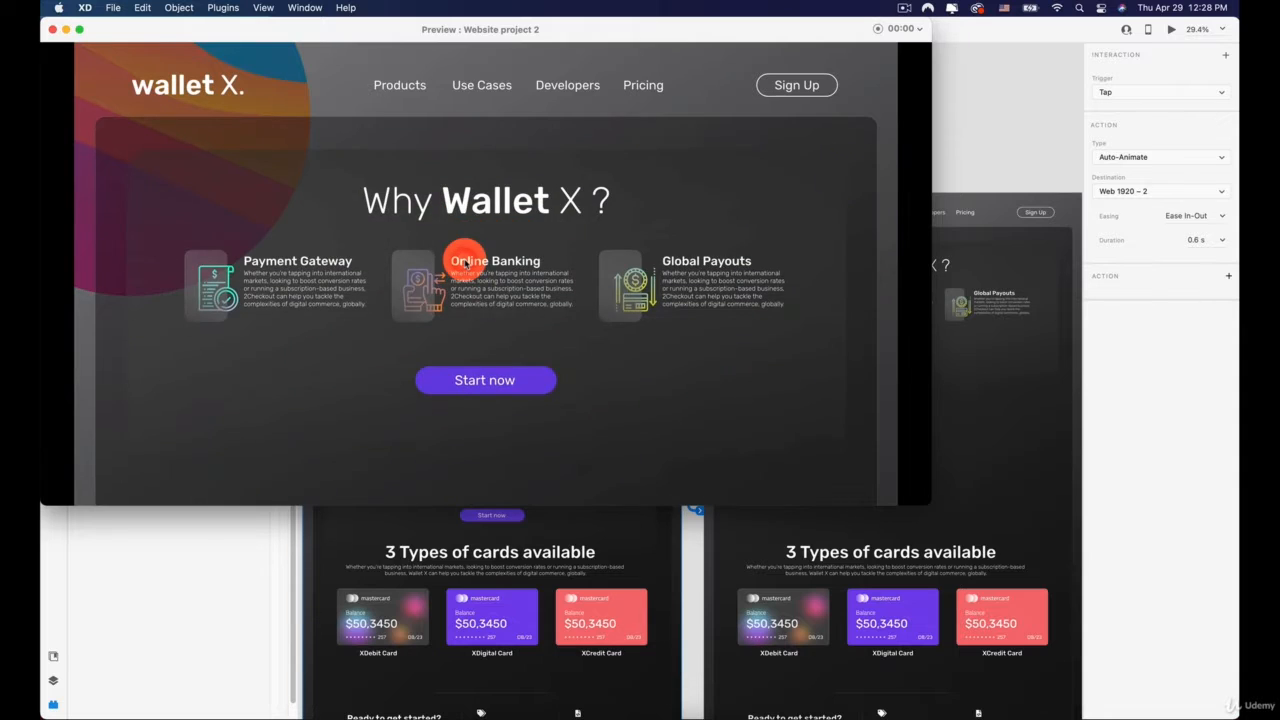
{"action": "left_click", "coordinate": [465, 260]}
{"action": "left_click", "coordinate": [465, 260]}
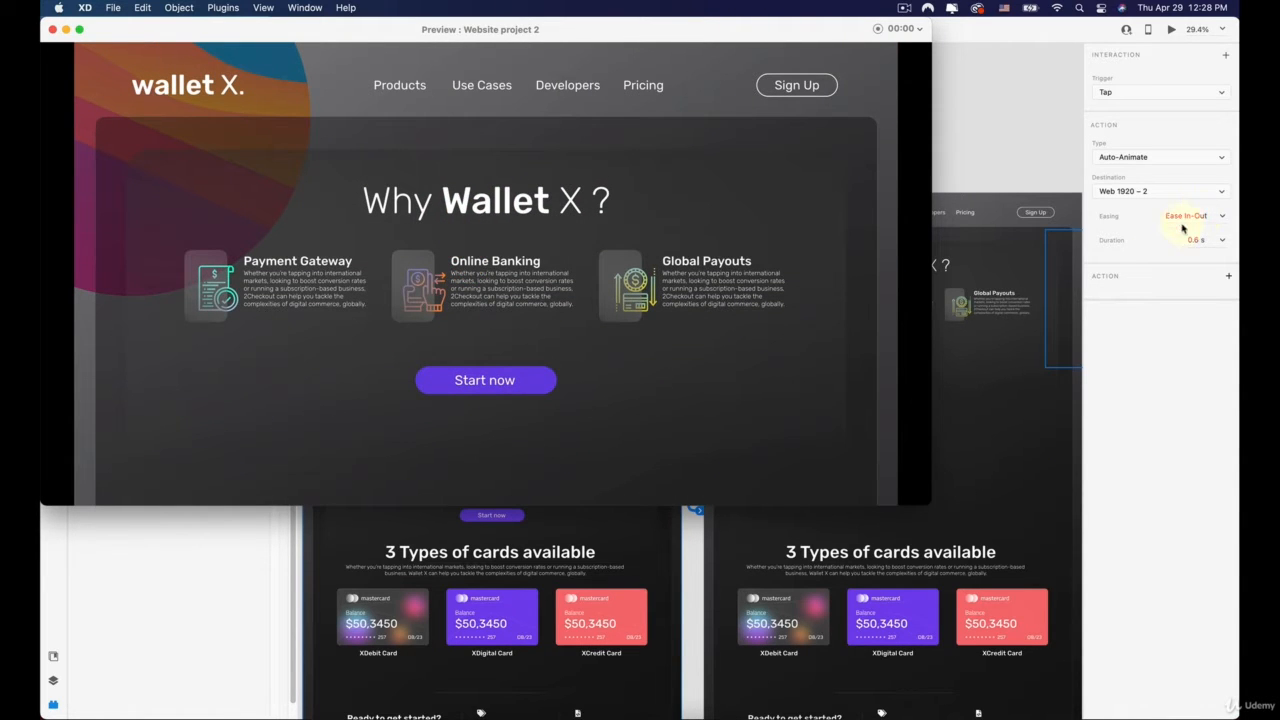
{"action": "key", "text": "Left"}
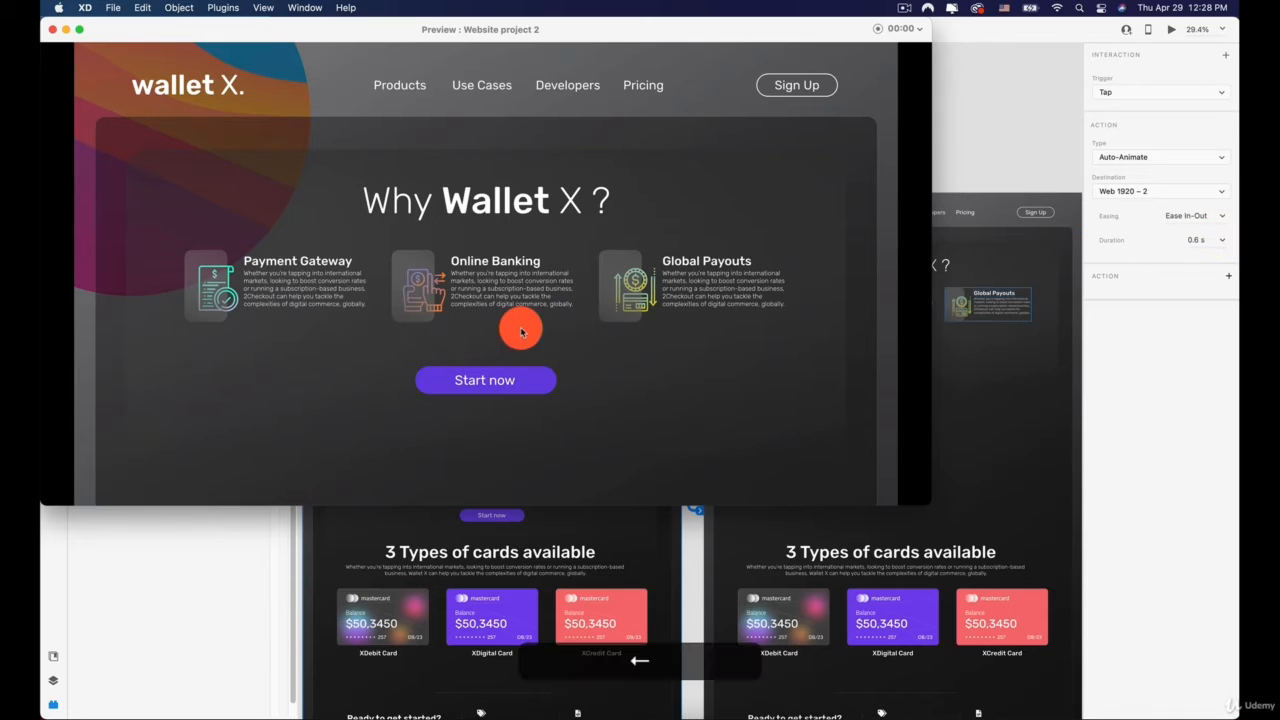
{"action": "left_click", "coordinate": [507, 320]}
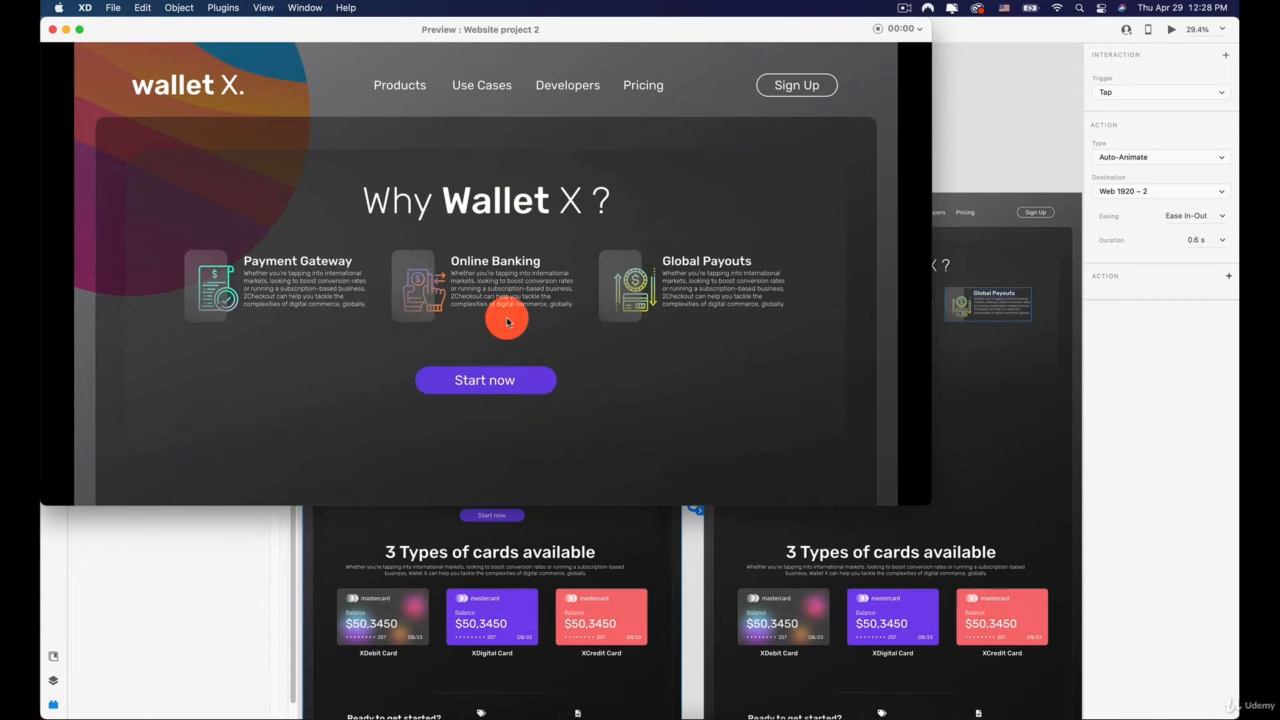
{"action": "left_click", "coordinate": [1015, 141]}
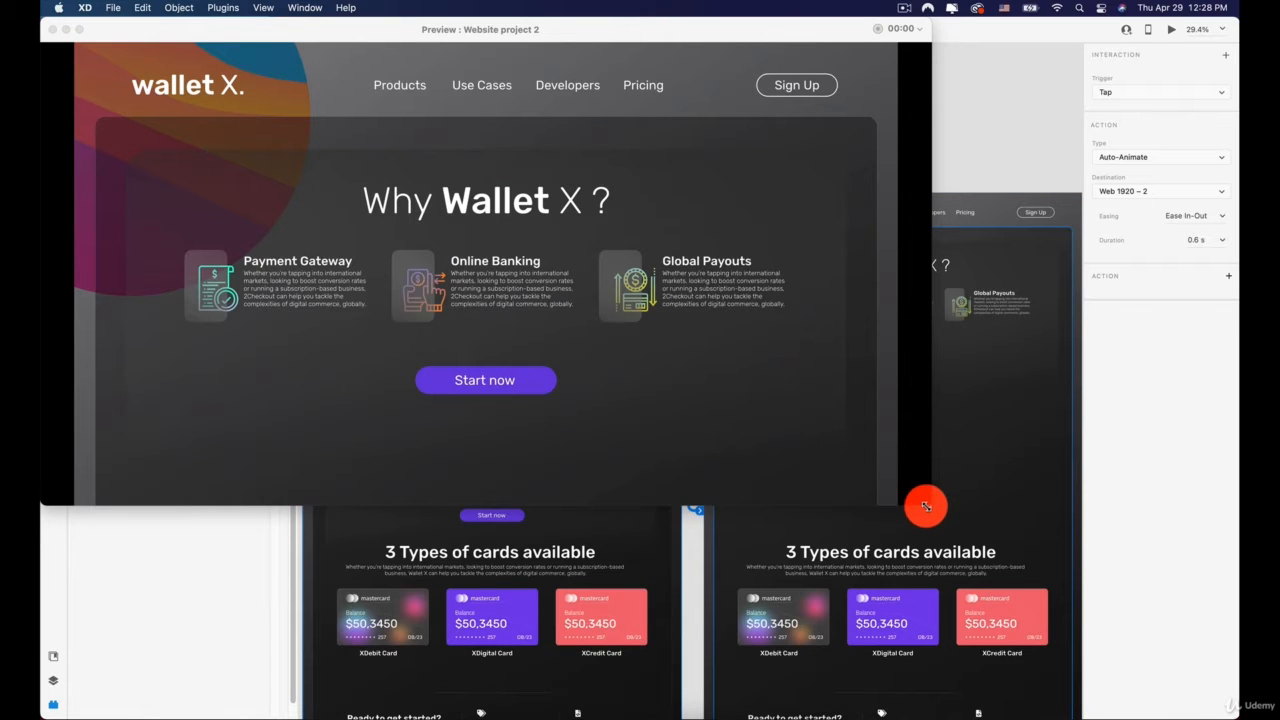
Step: Shrink the prototype preview further, replay the transition once, and place the preview so the artboards stay accessible
{"action": "left_click_drag", "start_coordinate": [925, 507], "coordinate": [526, 406]}
{"action": "key", "text": "Left"}
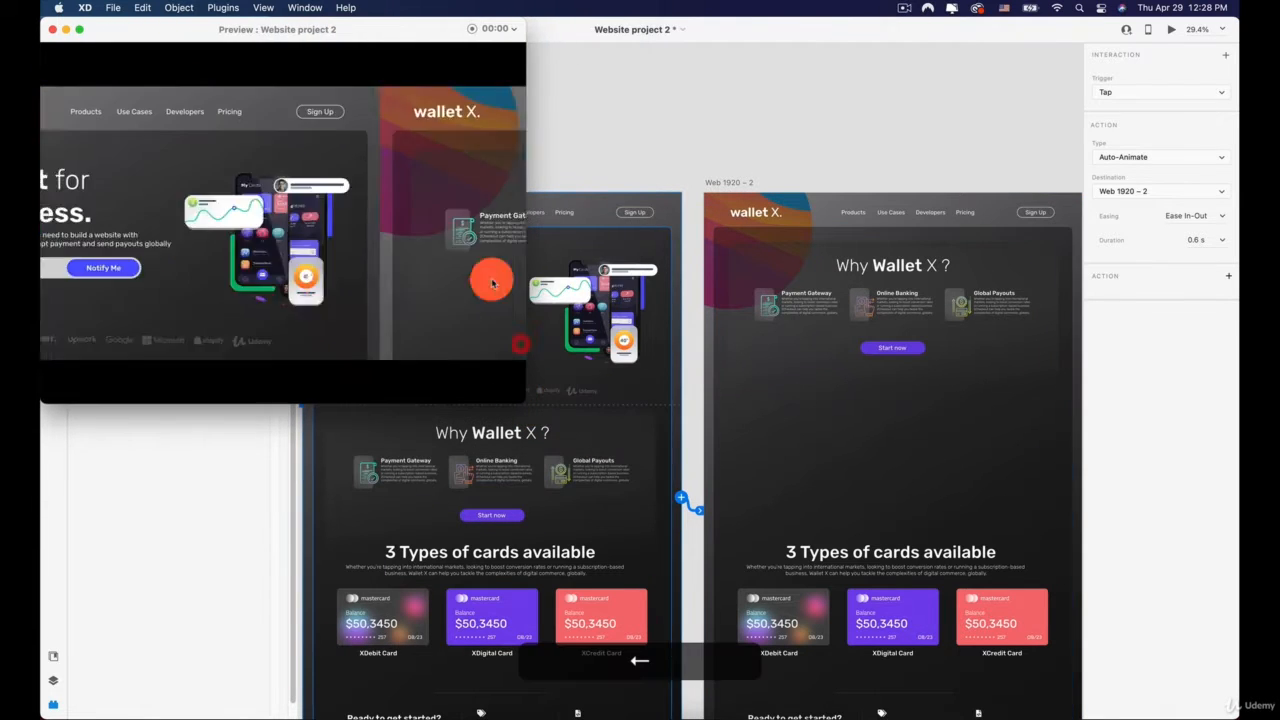
{"action": "left_click", "coordinate": [414, 243]}
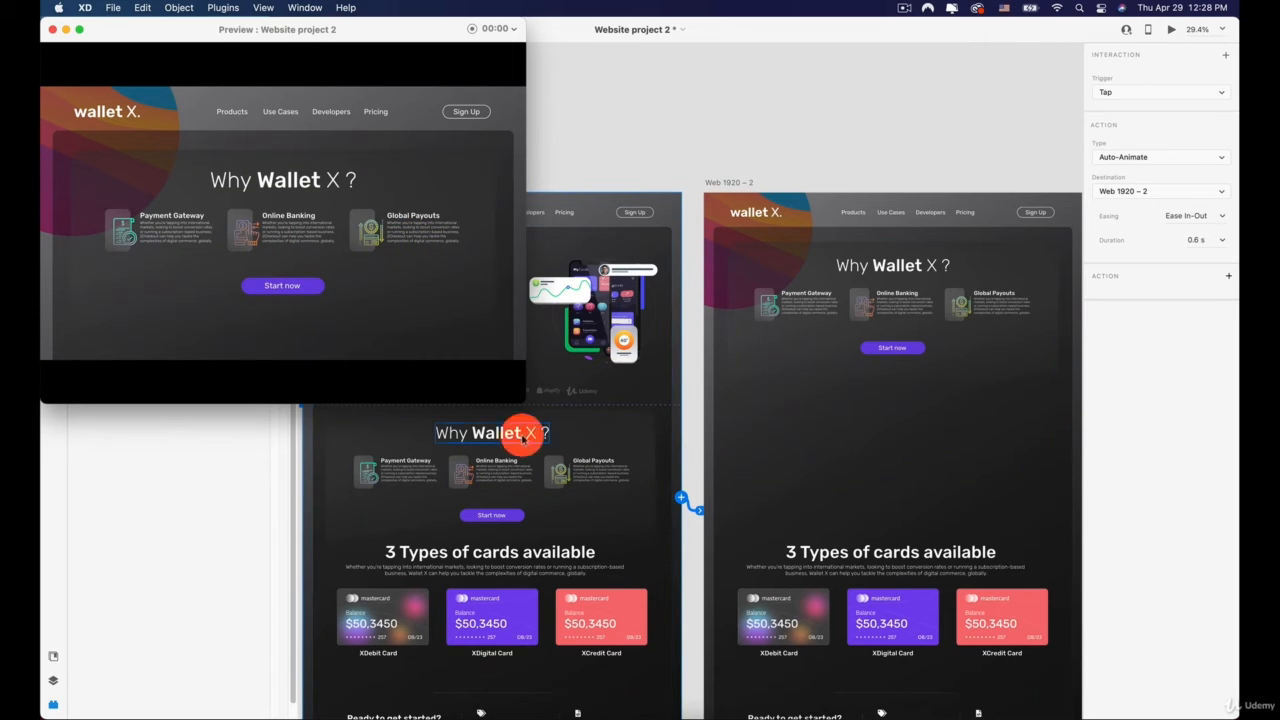
{"action": "left_click_drag", "start_coordinate": [386, 30], "coordinate": [408, 14]}
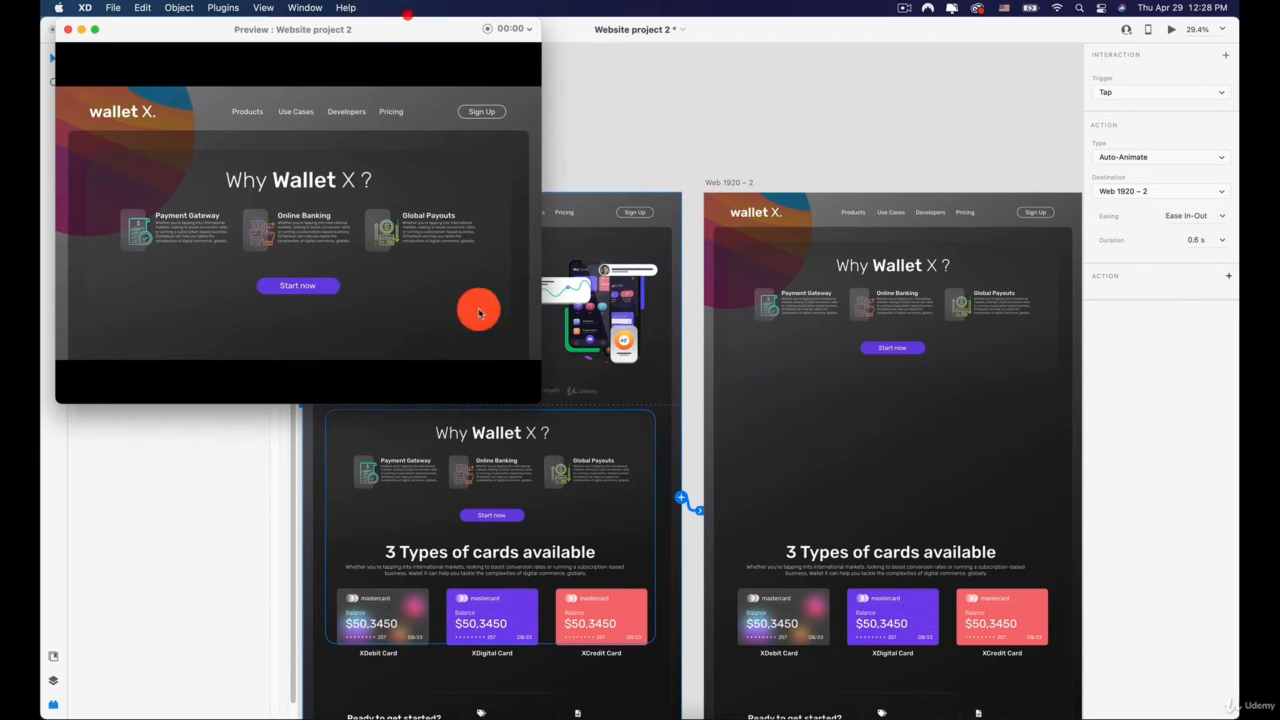
{"action": "left_click_drag", "start_coordinate": [526, 400], "coordinate": [377, 256]}
Step: Move the original artboard's Payment Gateway block to about X -187, Y 522, Z 220 and set its opacity to 0%
{"action": "key", "text": "space"}
{"action": "left_click", "coordinate": [652, 165]}
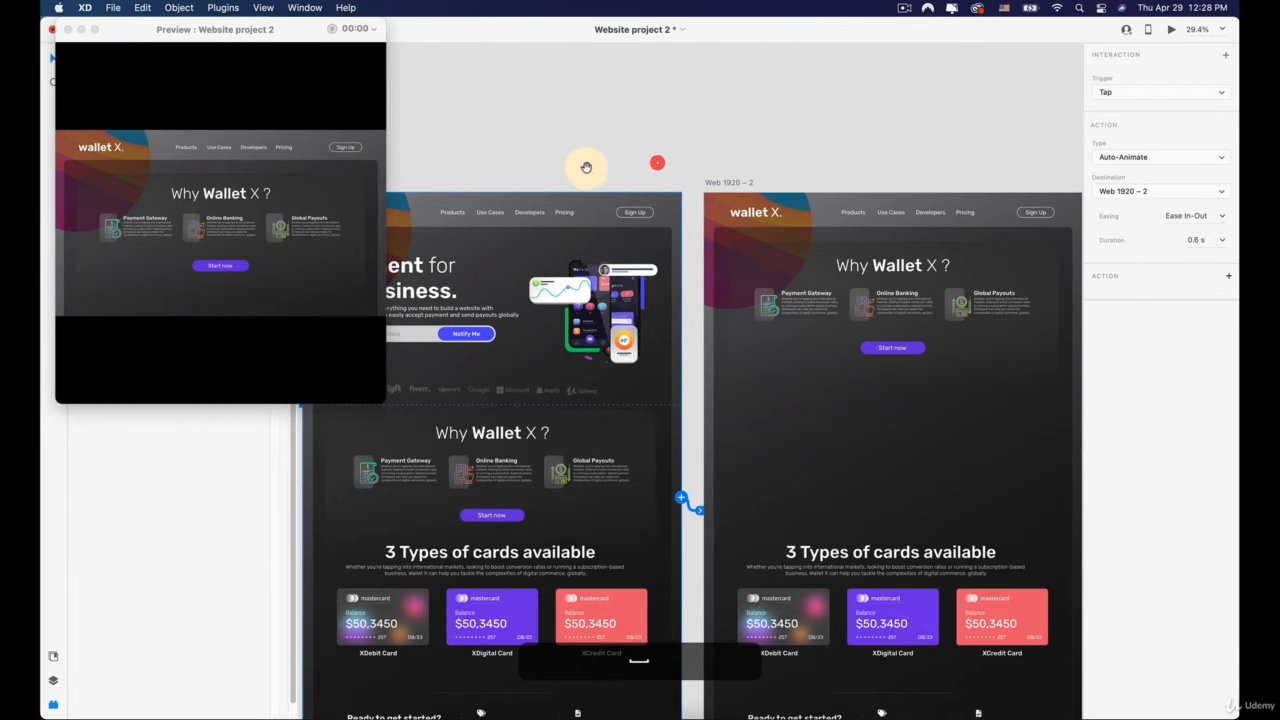
{"action": "left_click_drag", "start_coordinate": [576, 180], "coordinate": [702, 147]}
{"action": "left_click", "coordinate": [517, 431]}
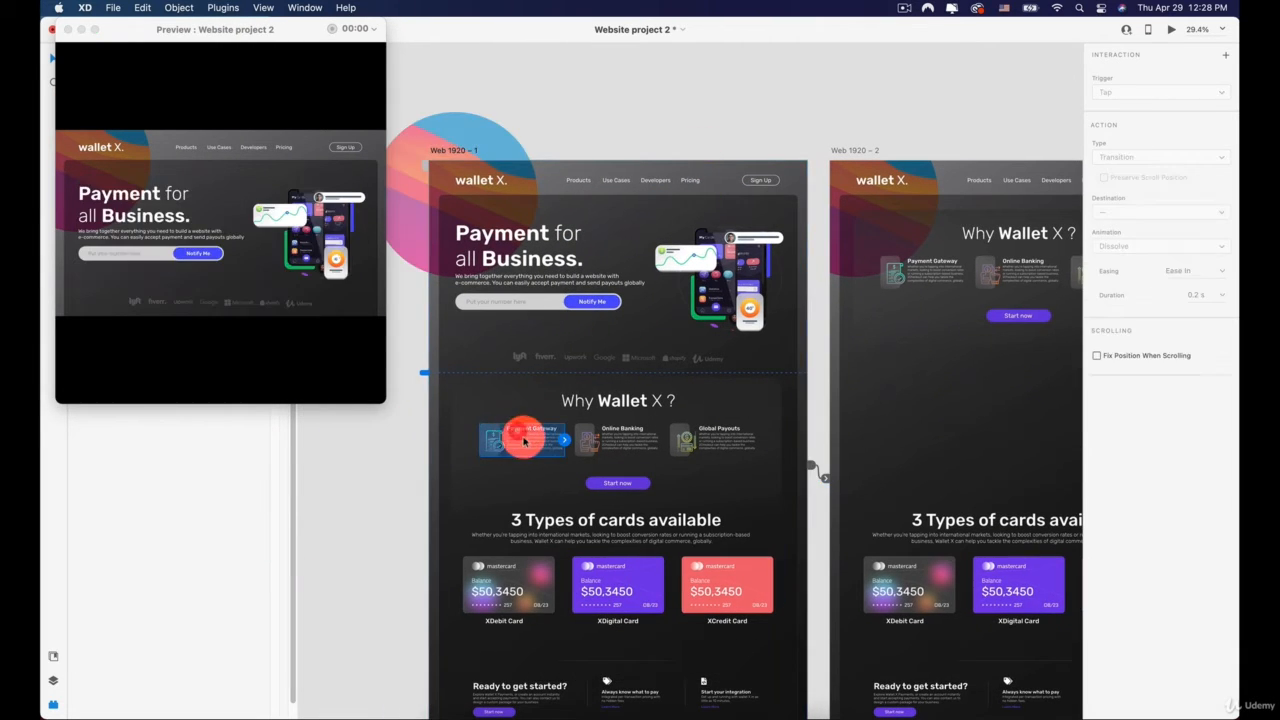
{"action": "left_click_drag", "start_coordinate": [530, 445], "coordinate": [470, 320]}
{"action": "left_click_drag", "start_coordinate": [272, 30], "coordinate": [235, 148]}
{"action": "left_click", "coordinate": [135, 32]}
{"action": "left_click", "coordinate": [472, 290]}
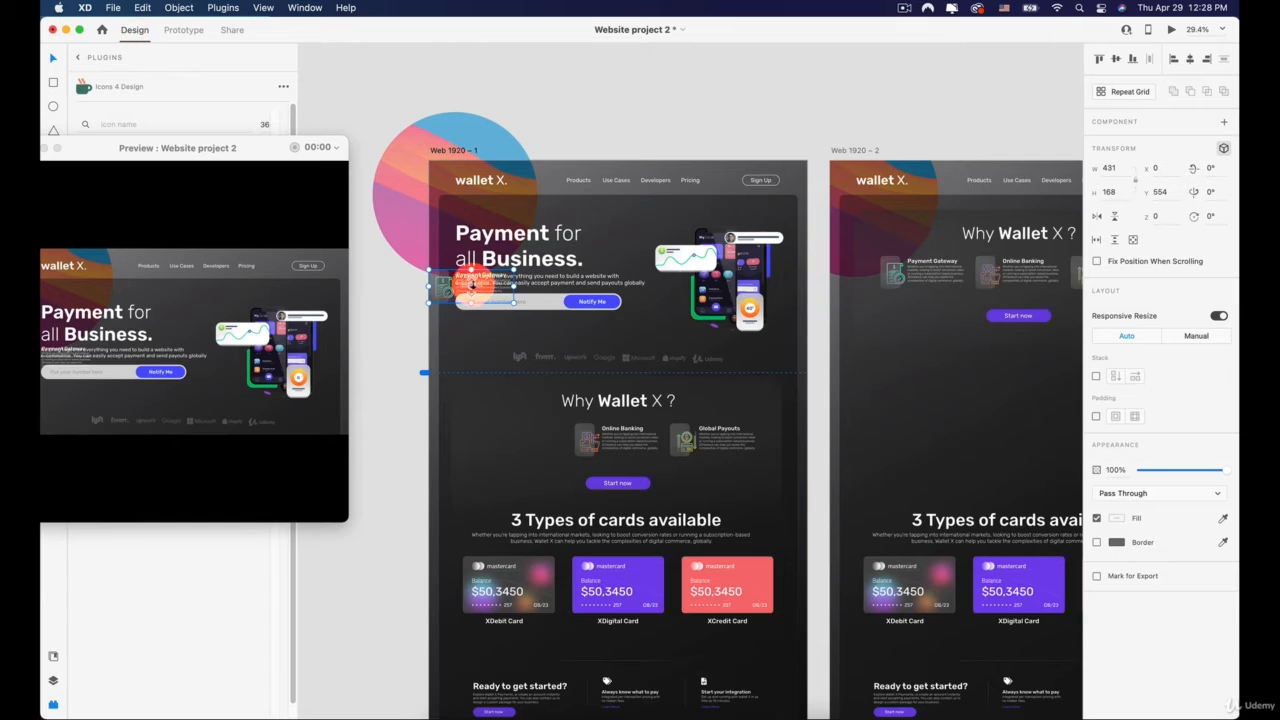
{"action": "left_click_drag", "start_coordinate": [470, 285], "coordinate": [451, 323]}
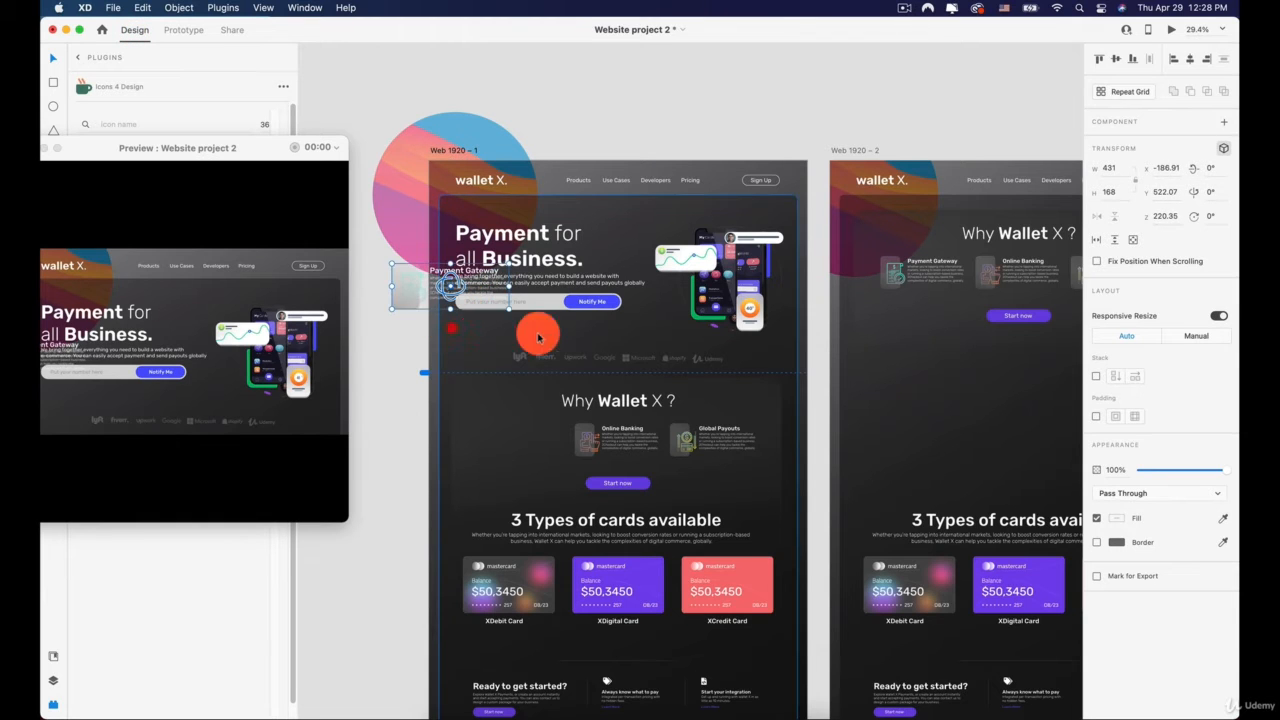
{"action": "left_click_drag", "start_coordinate": [1176, 471], "coordinate": [961, 471]}
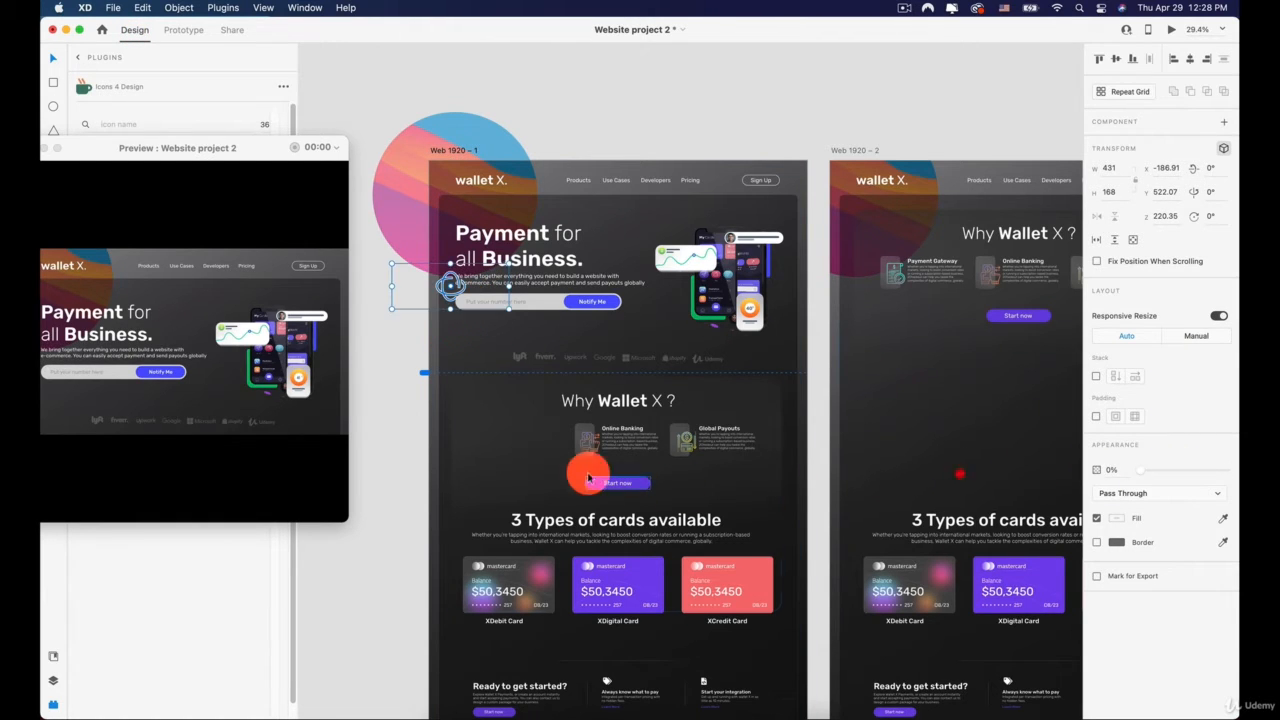
Step: Raise the original's Online Banking block to about Y 956, Z 174 and Global Payouts to about X 1501, Y 476, Z 273, fading both out
{"action": "left_click", "coordinate": [597, 444]}
{"action": "left_click_drag", "start_coordinate": [591, 440], "coordinate": [606, 404]}
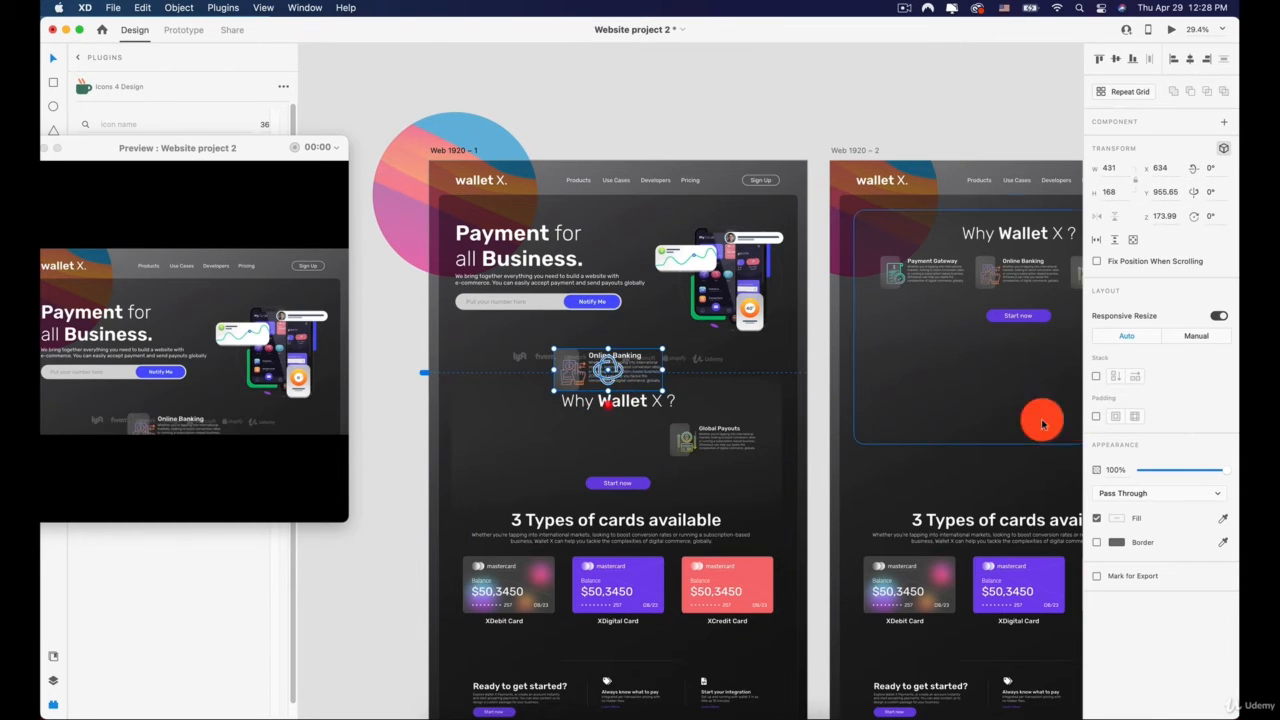
{"action": "left_click", "coordinate": [718, 445]}
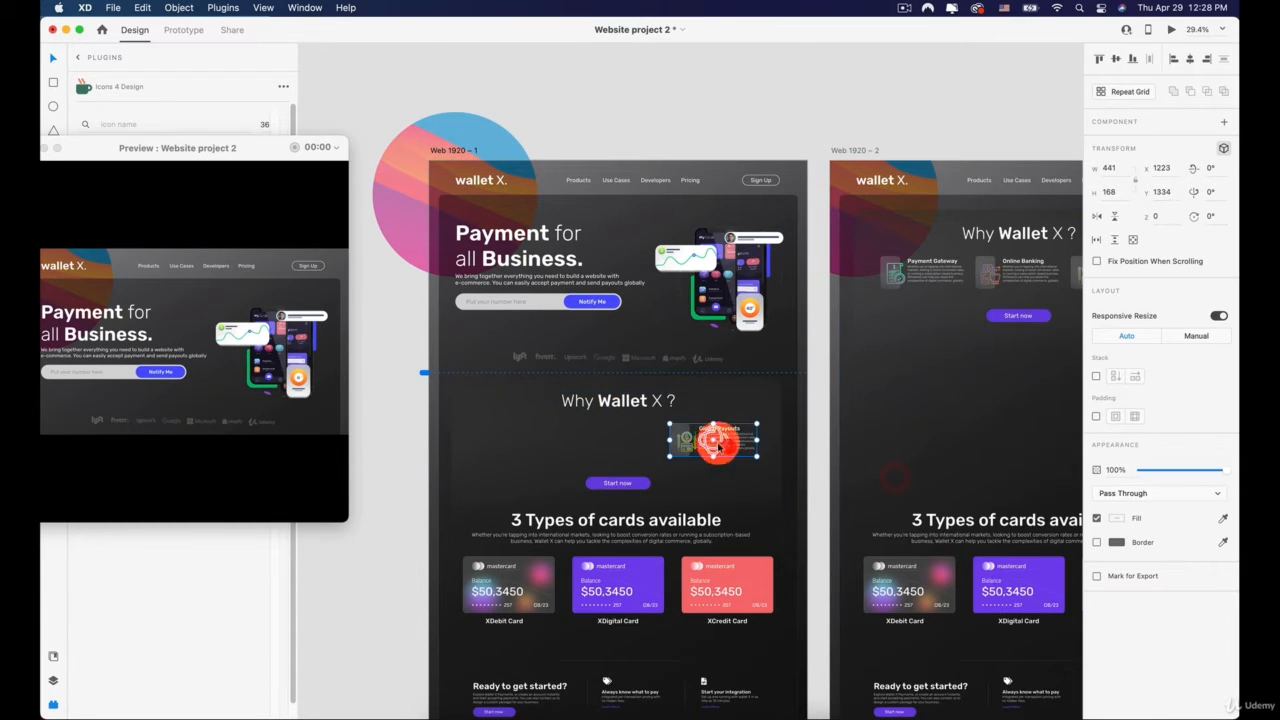
{"action": "left_click_drag", "start_coordinate": [736, 443], "coordinate": [791, 335]}
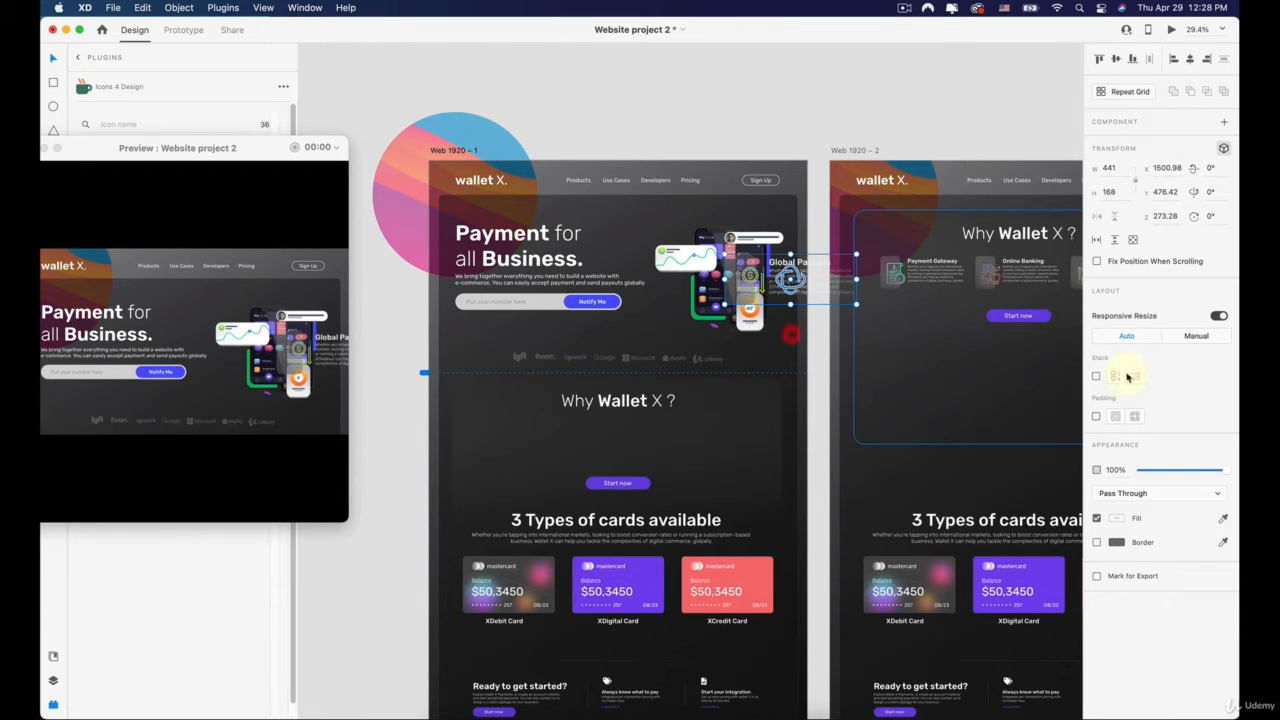
{"action": "left_click_drag", "start_coordinate": [1190, 477], "coordinate": [880, 468]}
Step: Reposition the prototype preview and play the transition to check how the three feature blocks animate in
{"action": "left_click", "coordinate": [231, 177]}
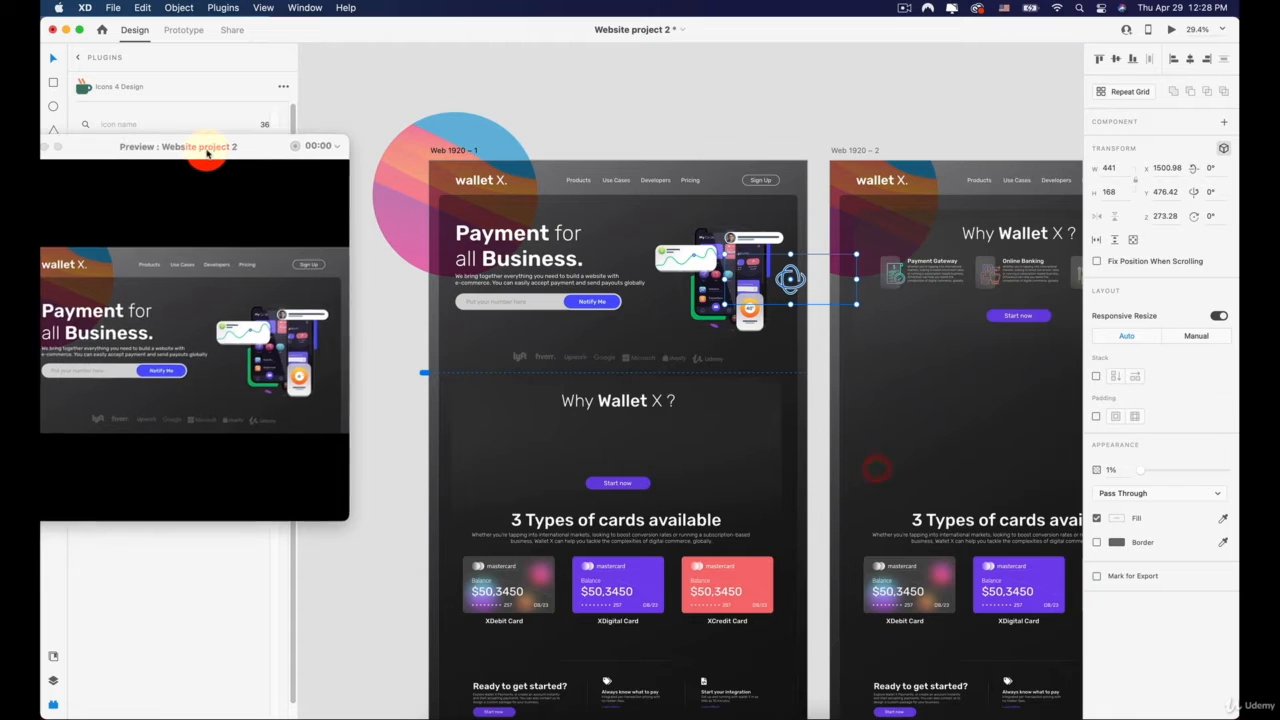
{"action": "left_click_drag", "start_coordinate": [212, 149], "coordinate": [277, 112]}
{"action": "mouse_move", "coordinate": [350, 293]}
{"action": "left_mouse_down"}
{"action": "mouse_move", "coordinate": [306, 295]}
{"action": "mouse_move", "coordinate": [287, 260]}
{"action": "left_mouse_up"}
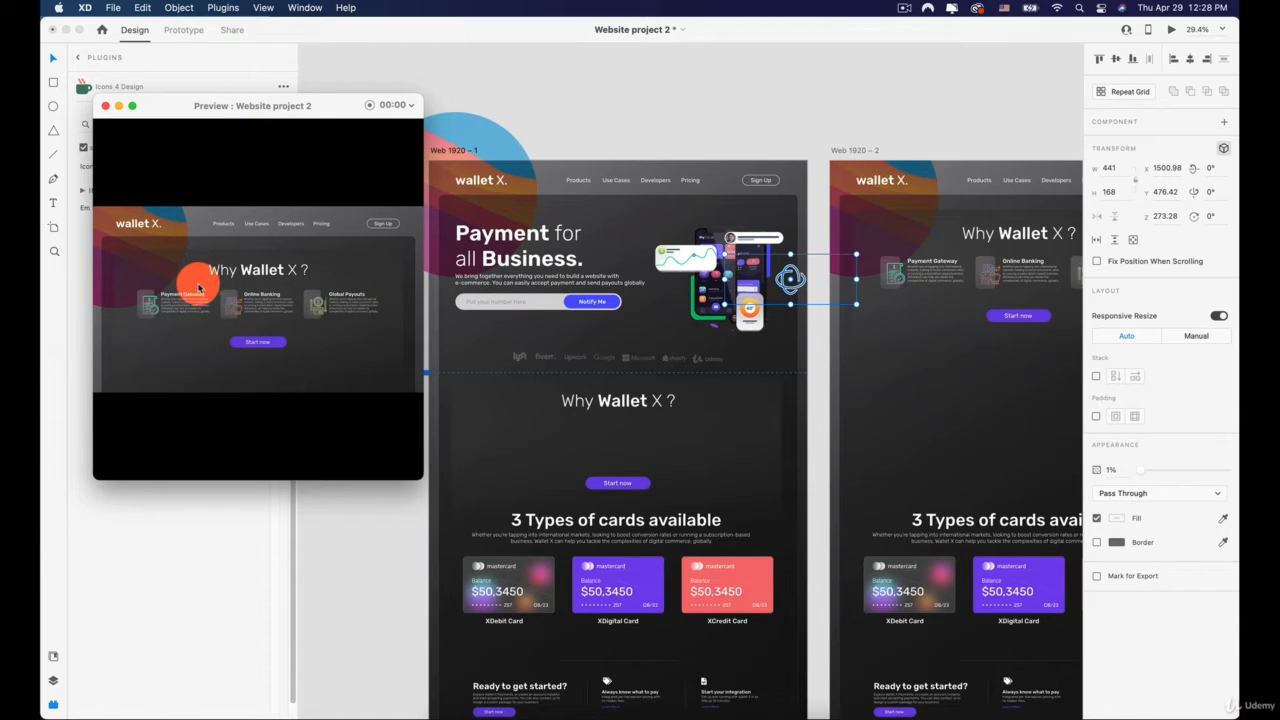
{"action": "key", "text": "Left"}
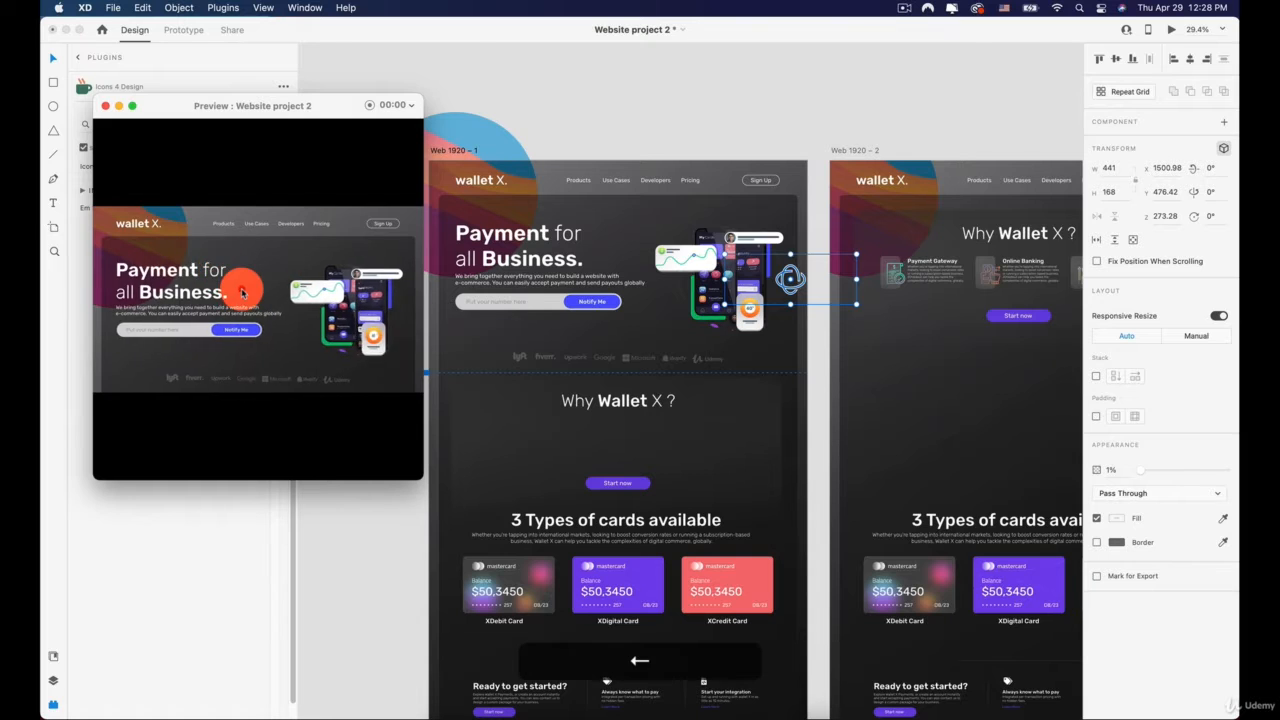
{"action": "left_click", "coordinate": [242, 292]}
{"action": "key", "text": "Left"}
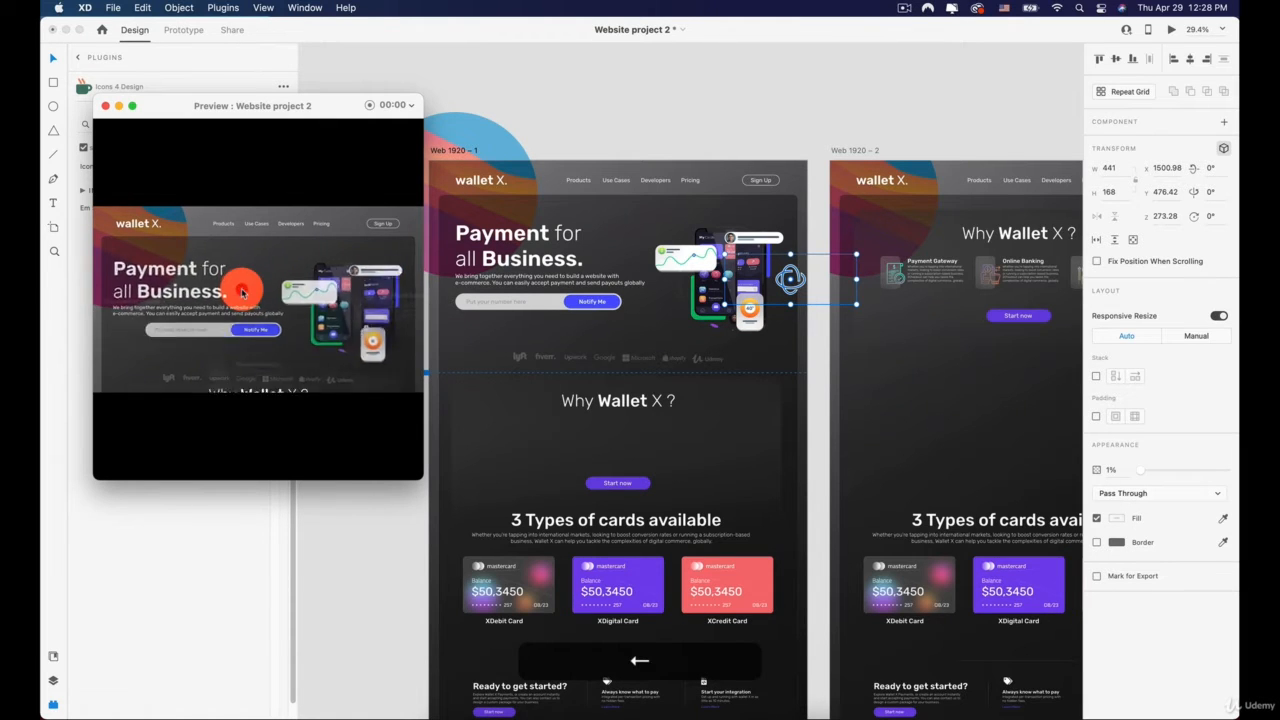
{"action": "left_click", "coordinate": [242, 290]}
Step: Move the original's Why Wallet X heading up over the navigation bar, bring it forward to Z about 175, and set its opacity to 0%
{"action": "left_click_drag", "start_coordinate": [600, 400], "coordinate": [613, 171]}
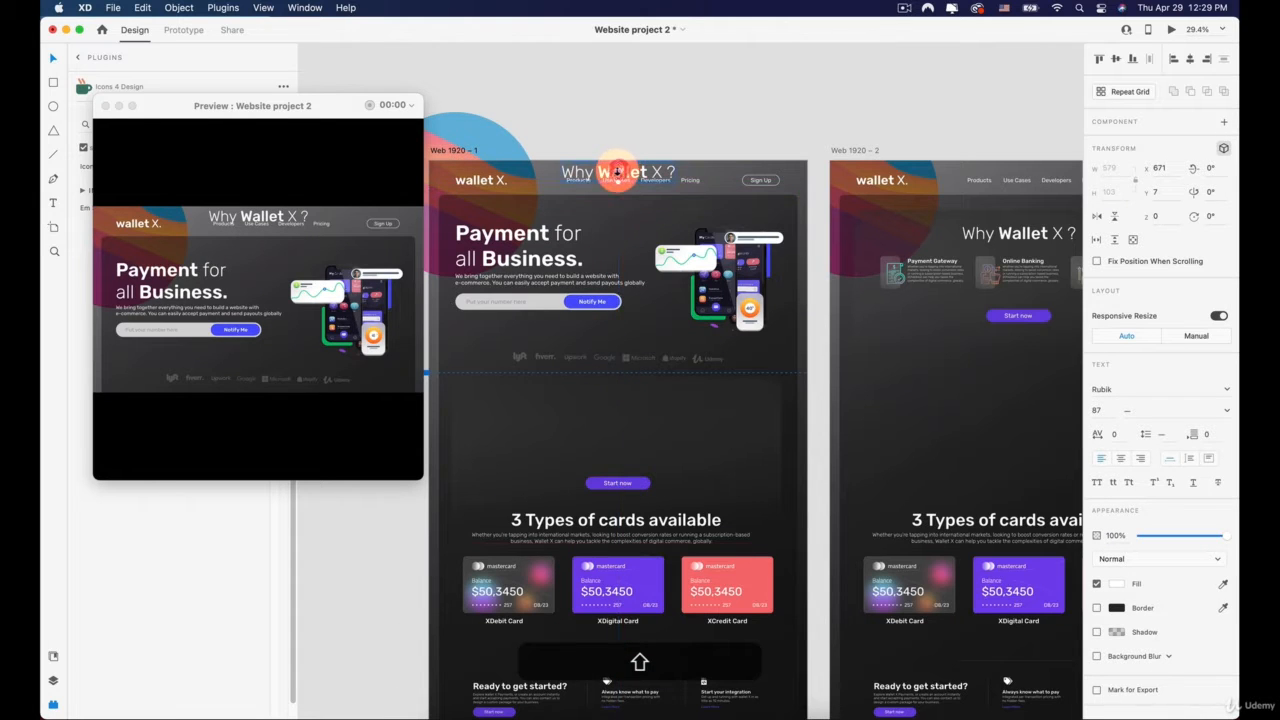
{"action": "left_click_drag", "start_coordinate": [1162, 536], "coordinate": [795, 536]}
Step: Replay the transition repeatedly in the preview to check the animation of the Why Wallet X heading
{"action": "key", "text": "Left"}
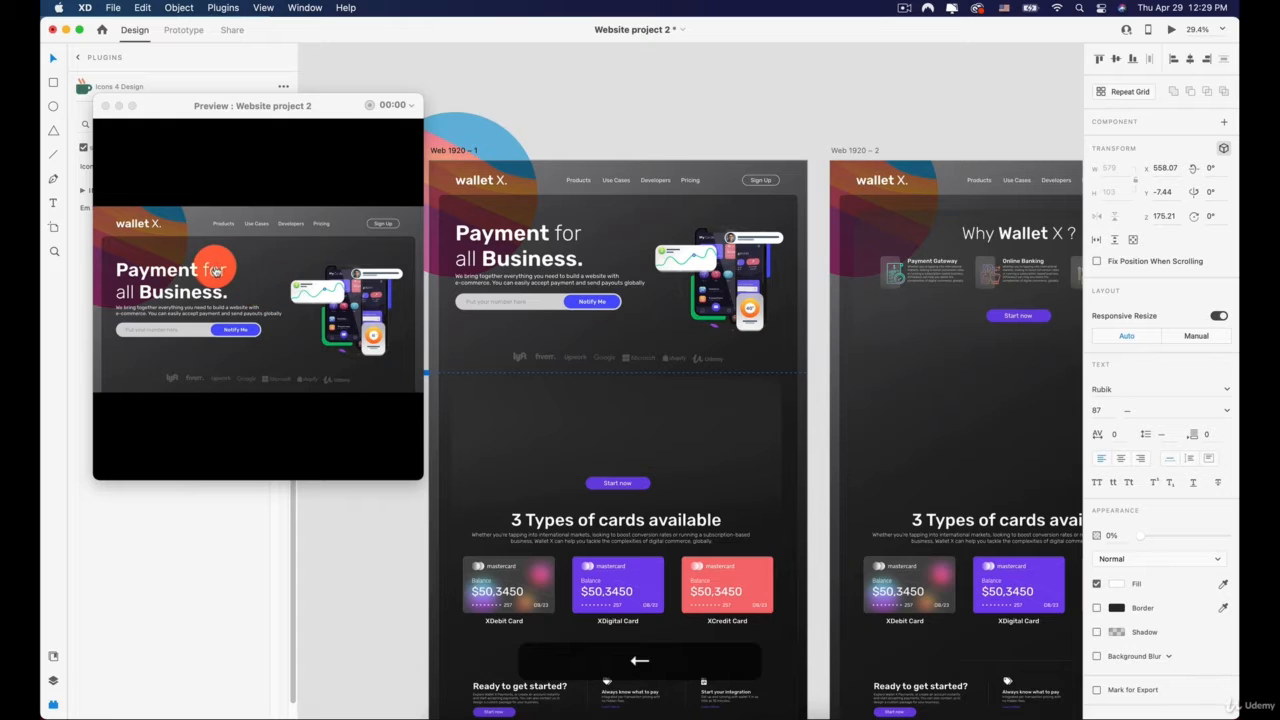
{"action": "left_click", "coordinate": [215, 271]}
{"action": "key", "text": "Left"}
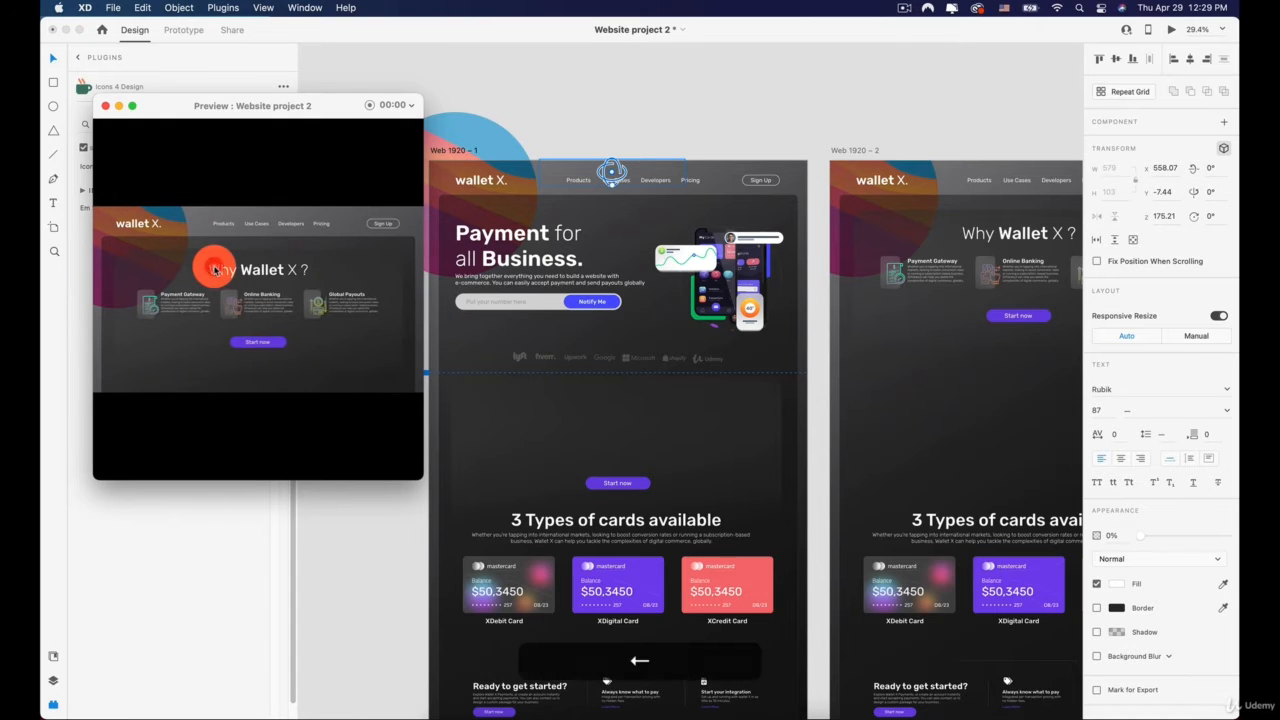
{"action": "key", "text": "Left"}
{"action": "left_click", "coordinate": [252, 290]}
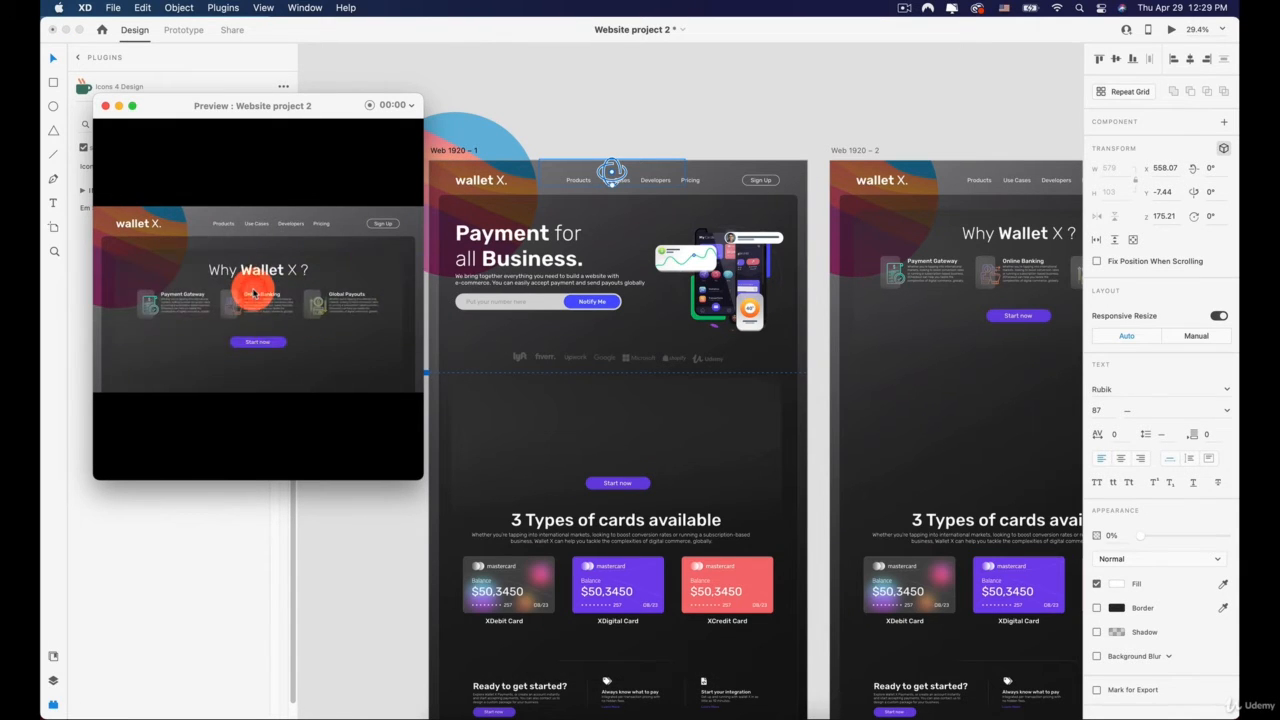
{"action": "key", "text": "Left"}
{"action": "left_click", "coordinate": [252, 290]}
{"action": "key", "text": "Left"}
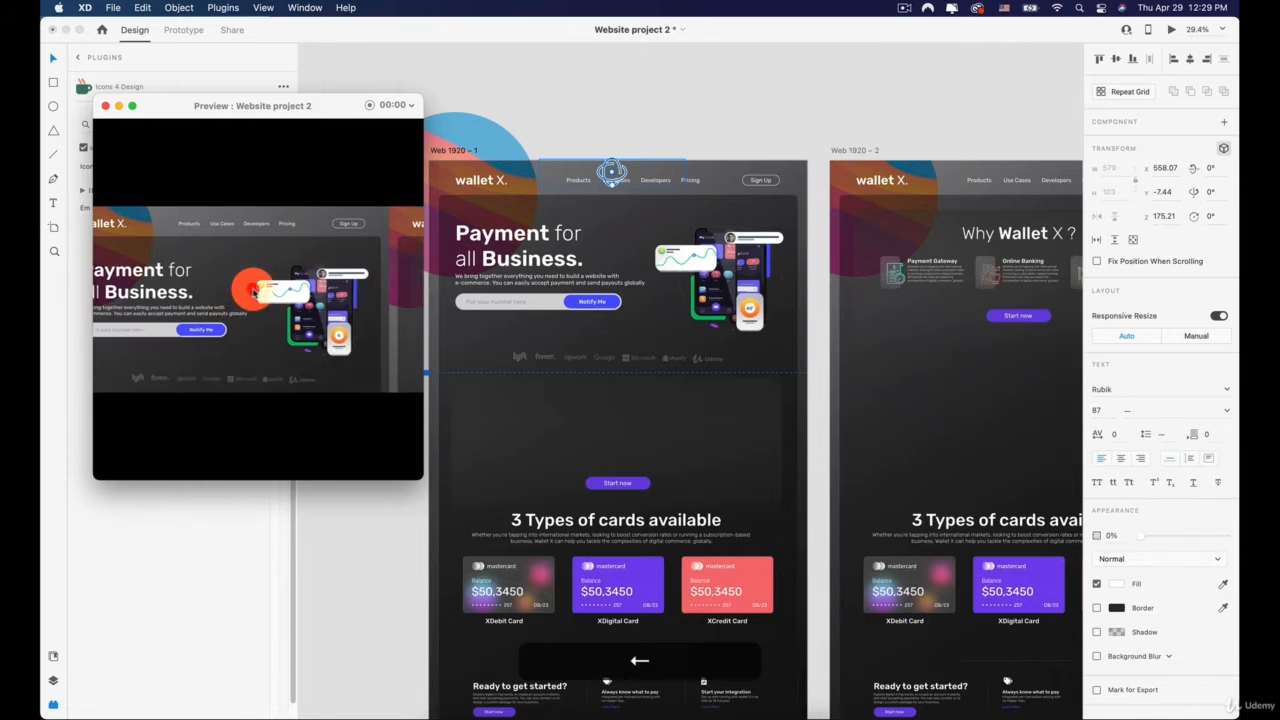
{"action": "left_click", "coordinate": [252, 290]}
{"action": "key", "text": "Left"}
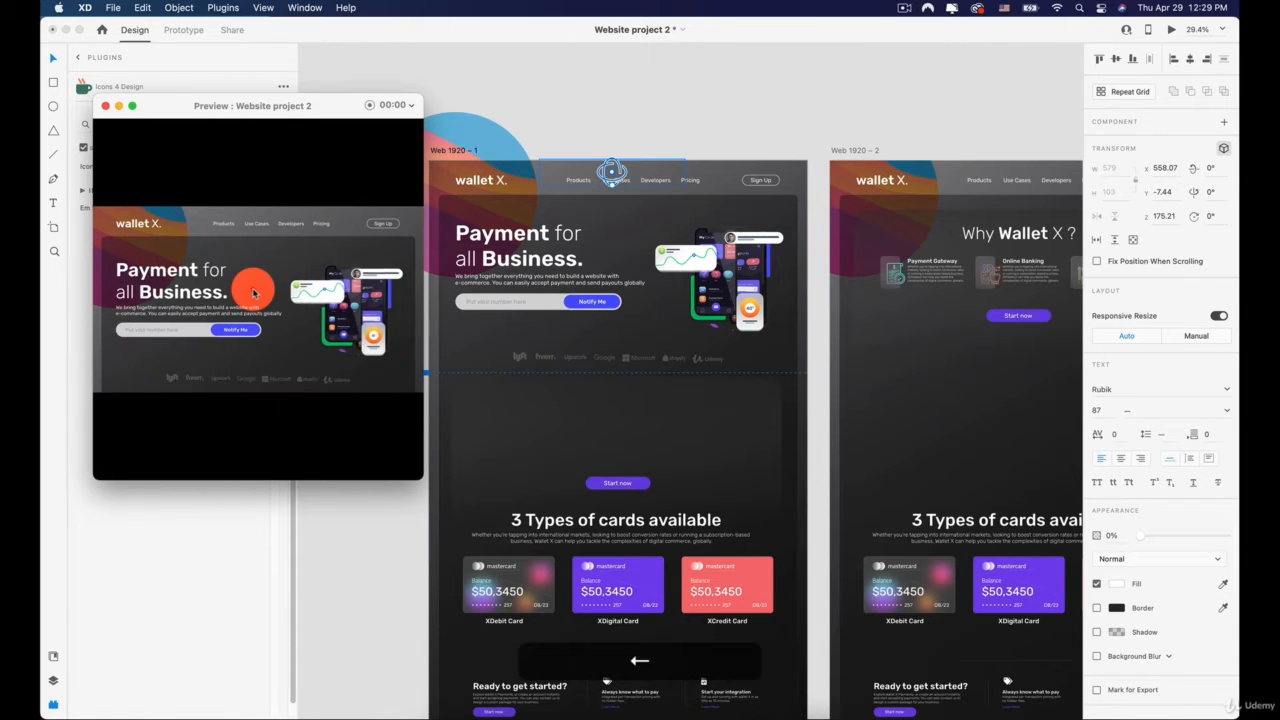
{"action": "left_click", "coordinate": [252, 290]}
{"action": "key", "text": "Left"}
{"action": "left_click", "coordinate": [252, 290]}
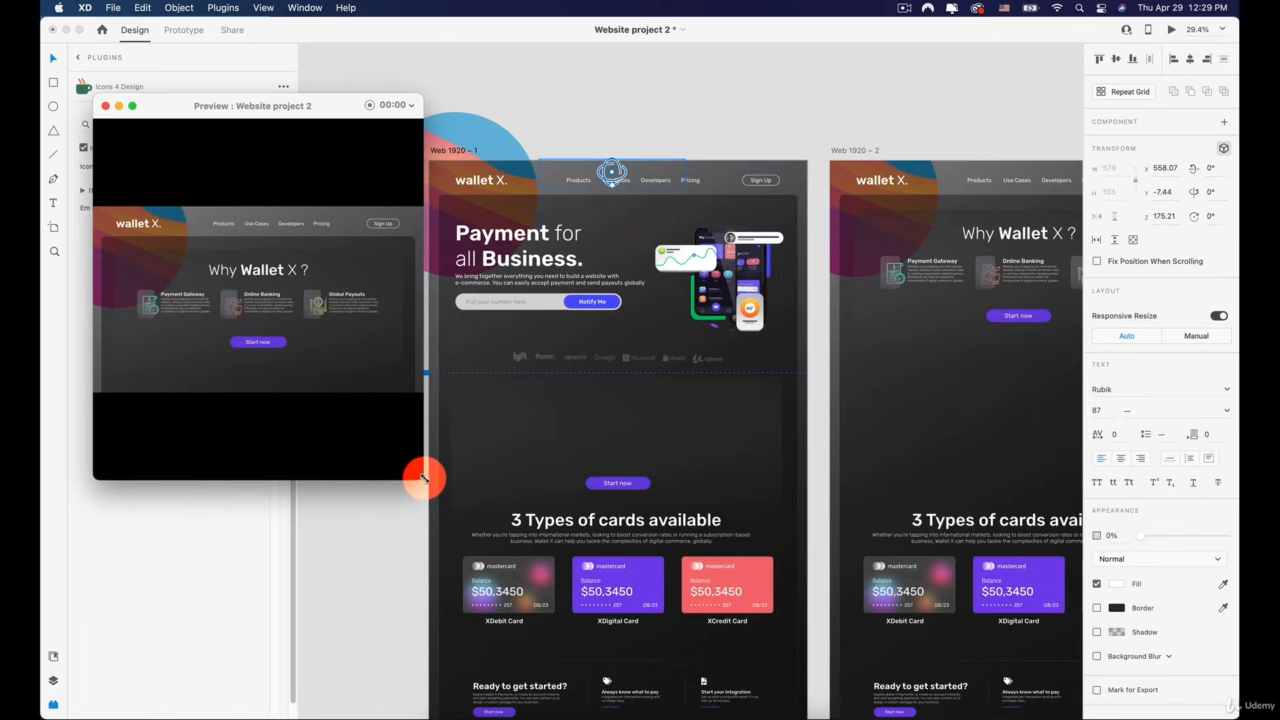
Step: Enlarge the prototype preview and play the full transition between the hero and Why Wallet X section again
{"action": "left_click_drag", "start_coordinate": [424, 480], "coordinate": [916, 580]}
{"action": "key", "text": "Left"}
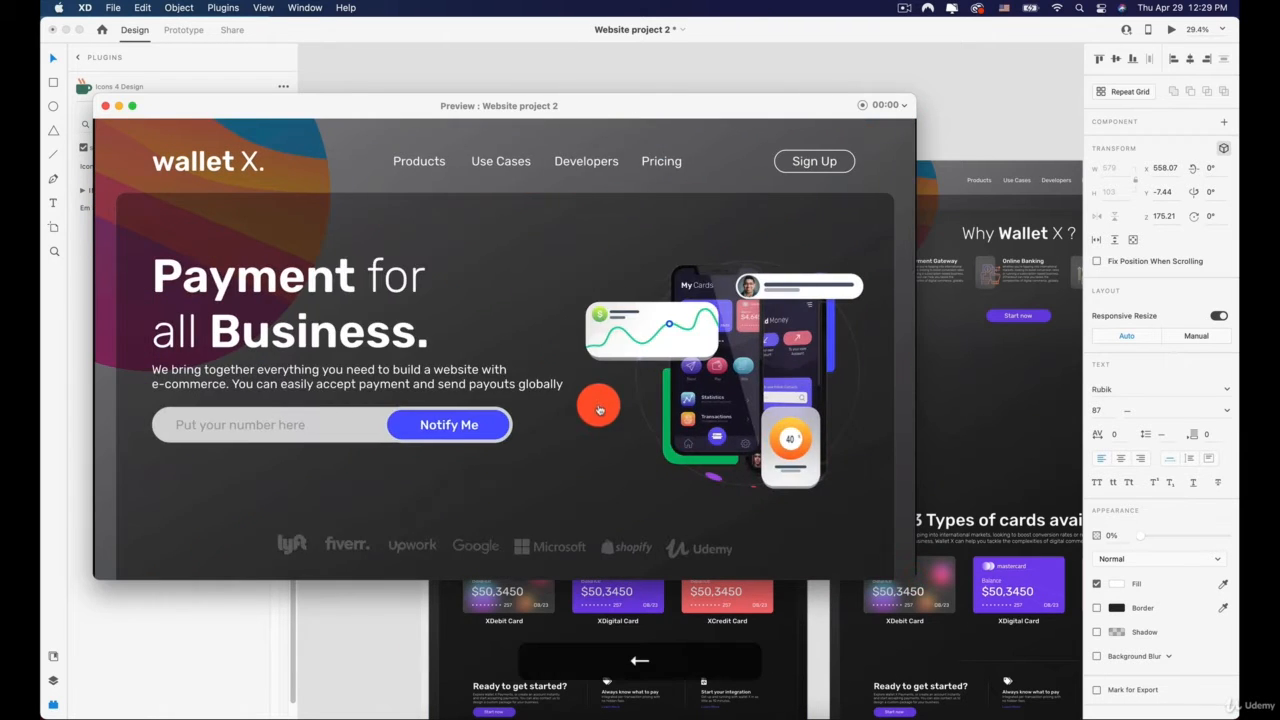
{"action": "left_click", "coordinate": [599, 409]}
{"action": "key", "text": "Left"}
{"action": "left_click", "coordinate": [598, 409]}
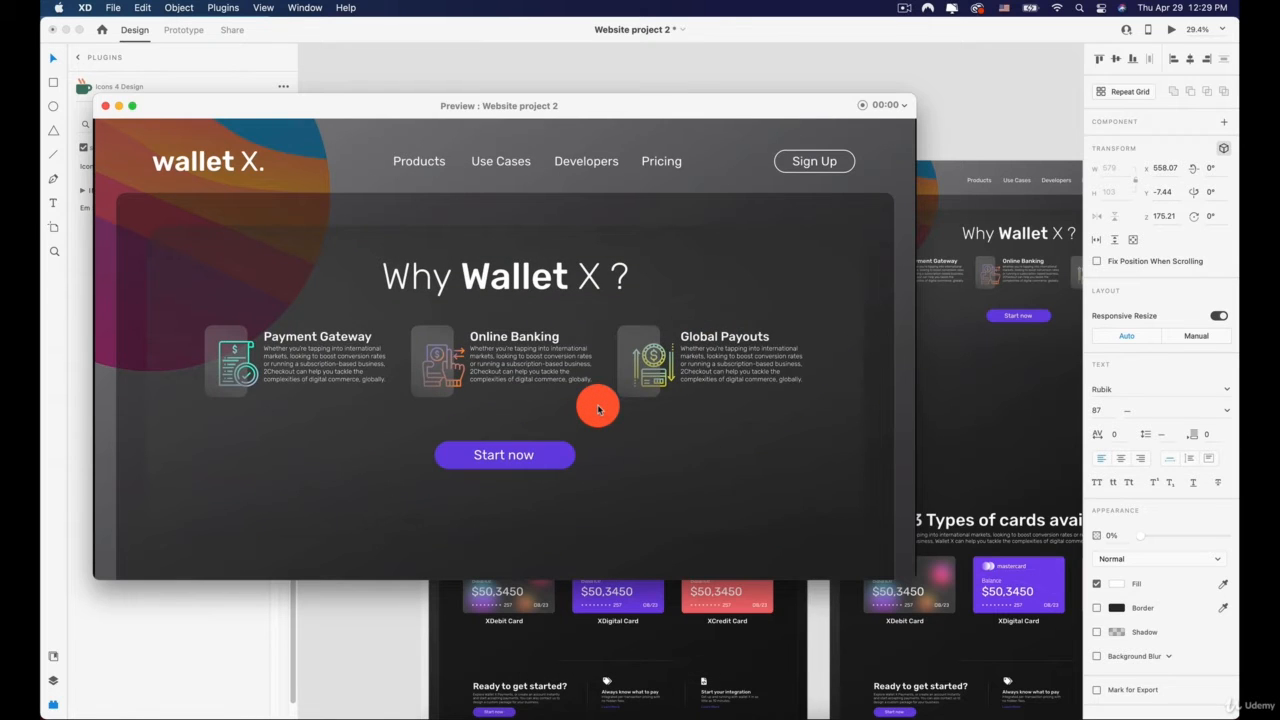
{"action": "key", "text": "Left"}
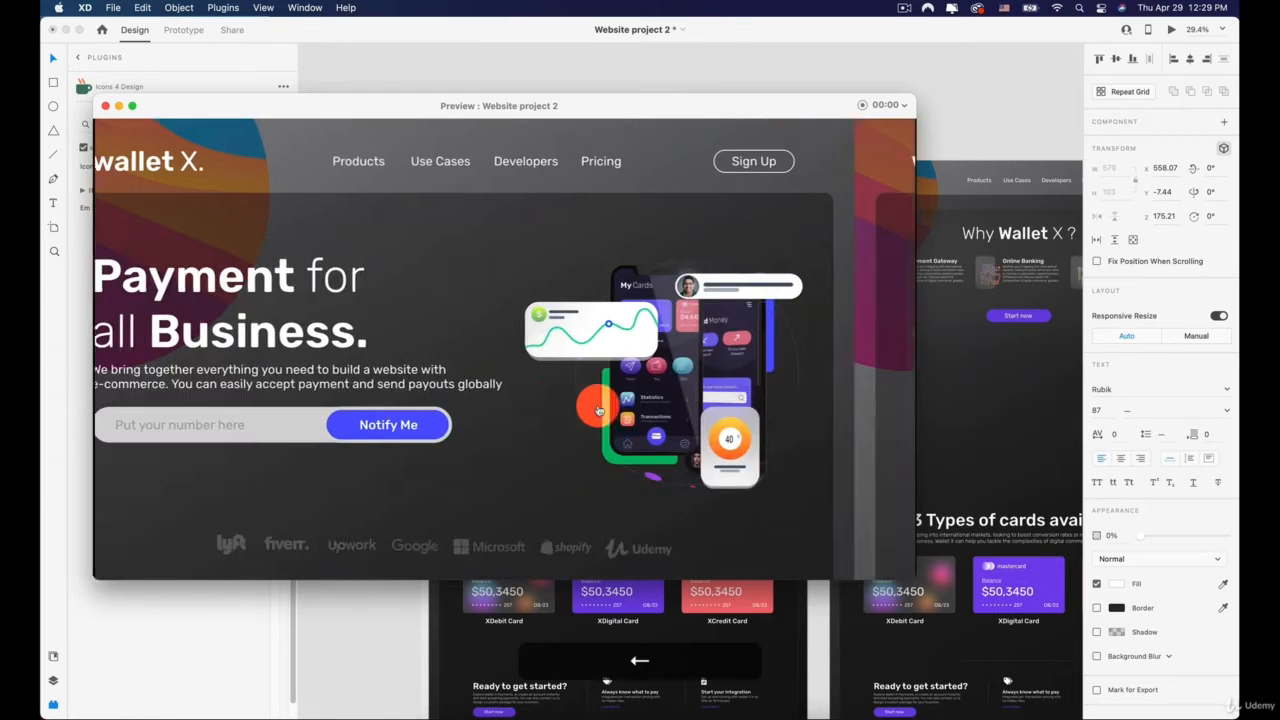
Step: Play the transition to the Why Wallet X section once more in the preview and close the preview
{"action": "left_click", "coordinate": [596, 400]}
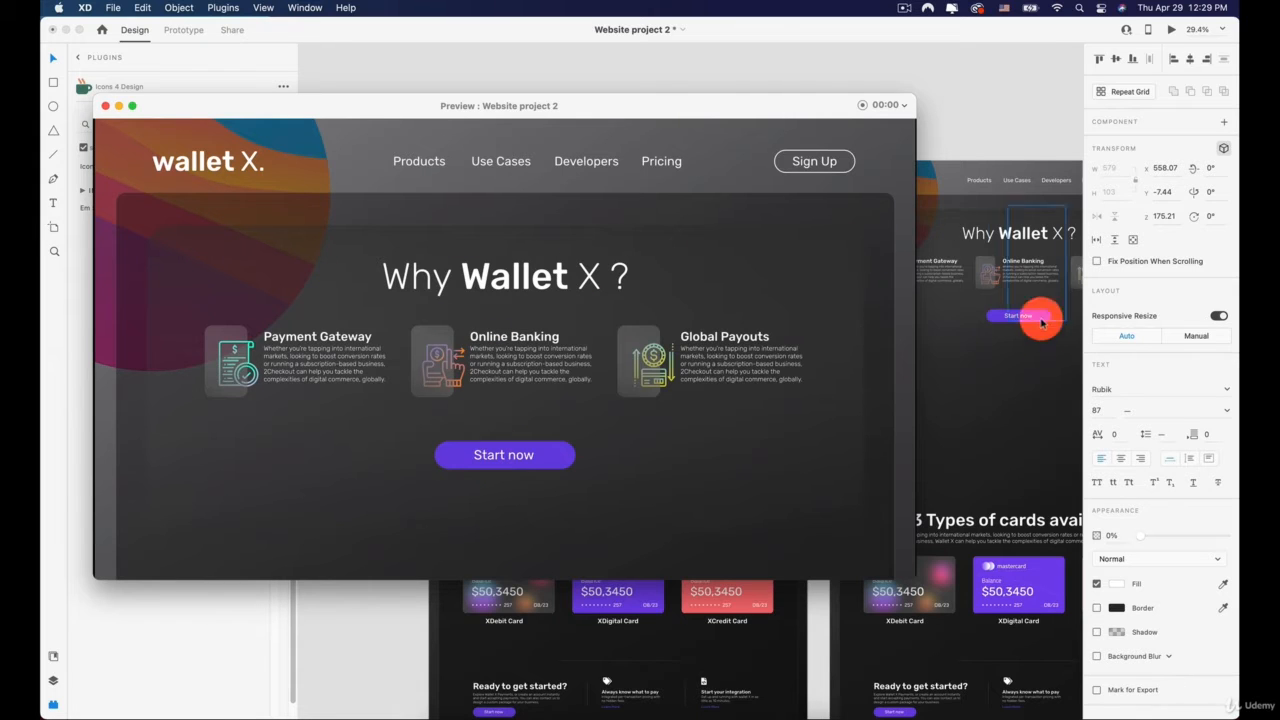
{"action": "left_click", "coordinate": [980, 136]}
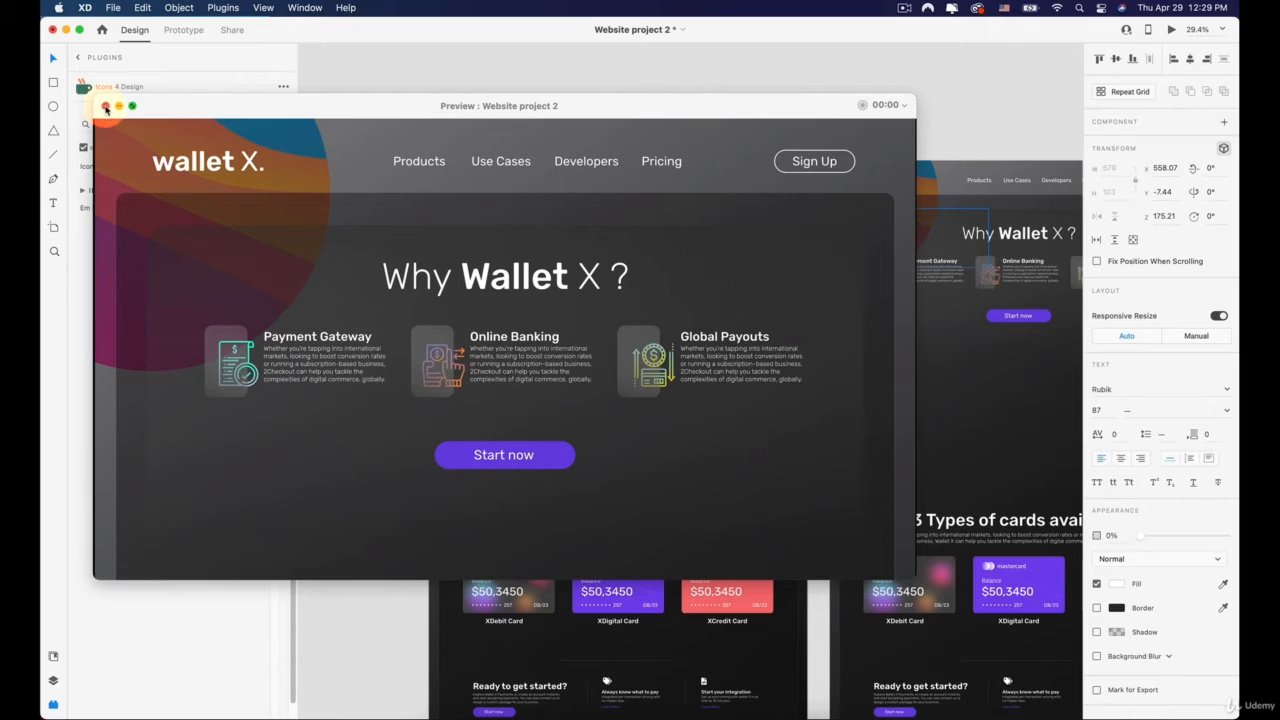
{"action": "left_click", "coordinate": [106, 108]}
Step: Move the second artboard's Why Wallet X heading, Payment Gateway block, Global Payouts block and Start now button down 20 px together
{"action": "scroll", "coordinate": [826, 289], "scroll_direction": "right", "scroll_amount": 3}
{"action": "scroll", "coordinate": [809, 274], "scroll_direction": "up", "scroll_amount": 3}
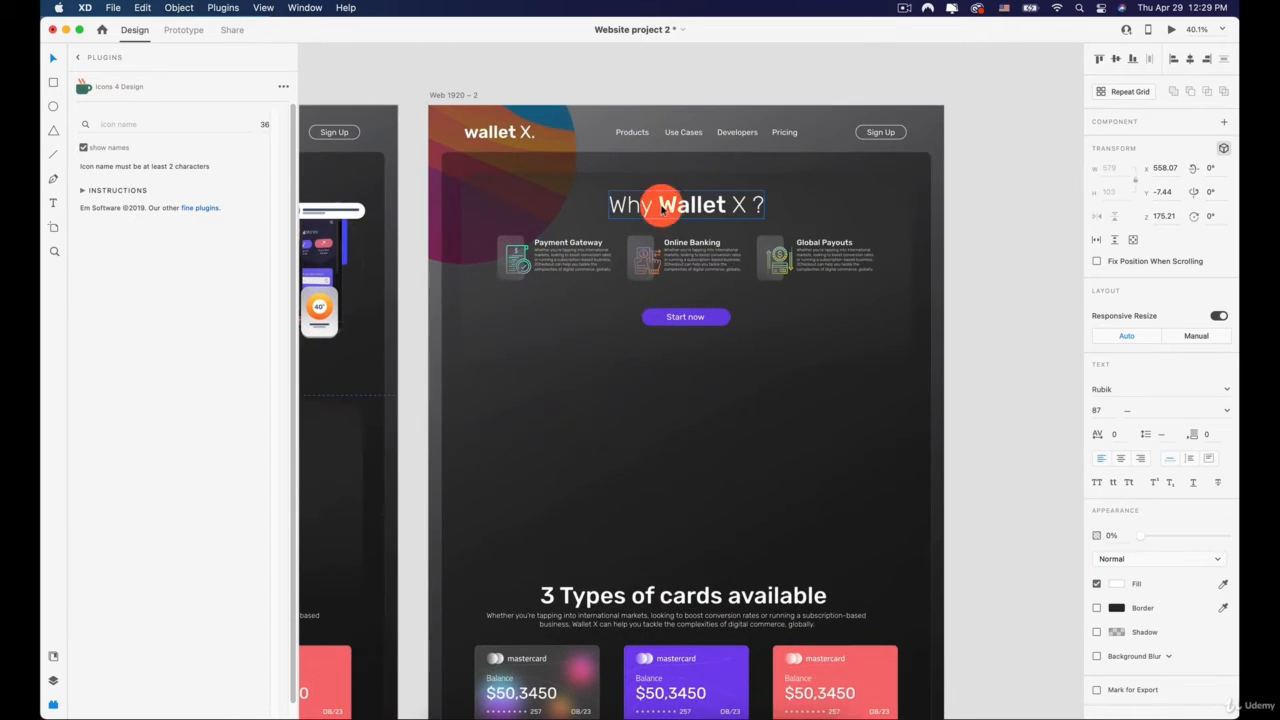
{"action": "left_click", "coordinate": [444, 93]}
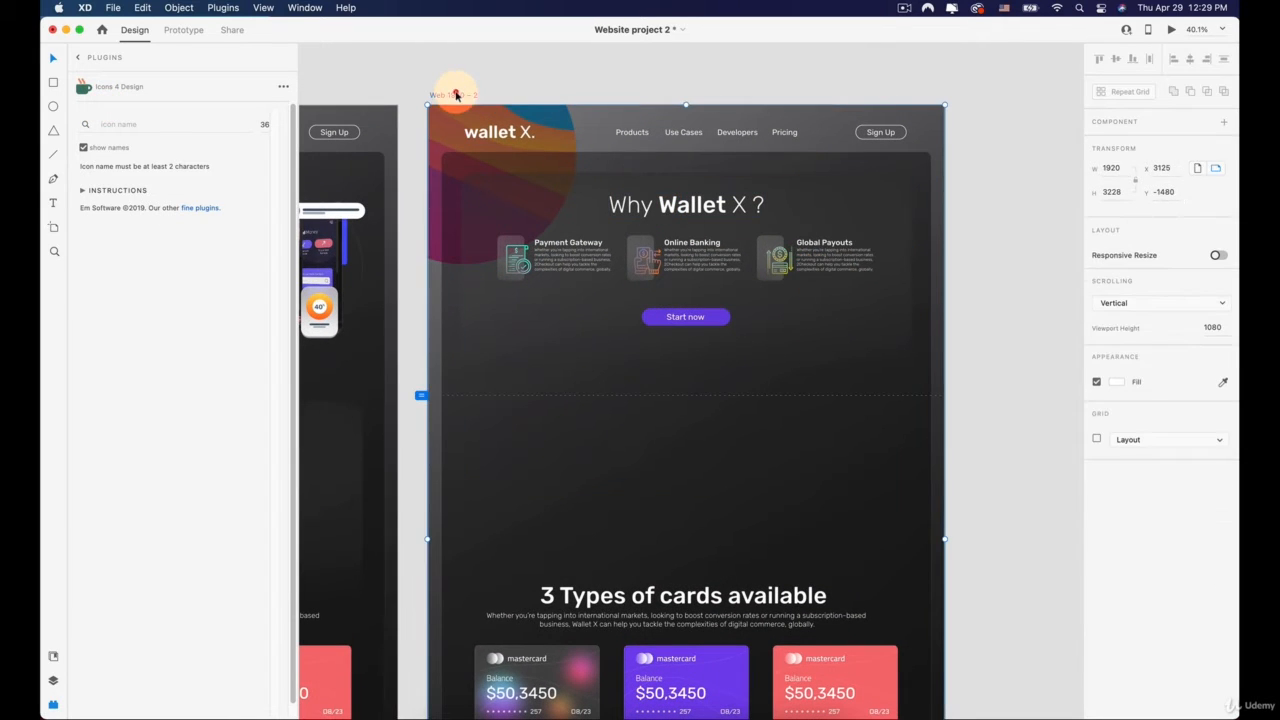
{"action": "left_click", "coordinate": [672, 255]}
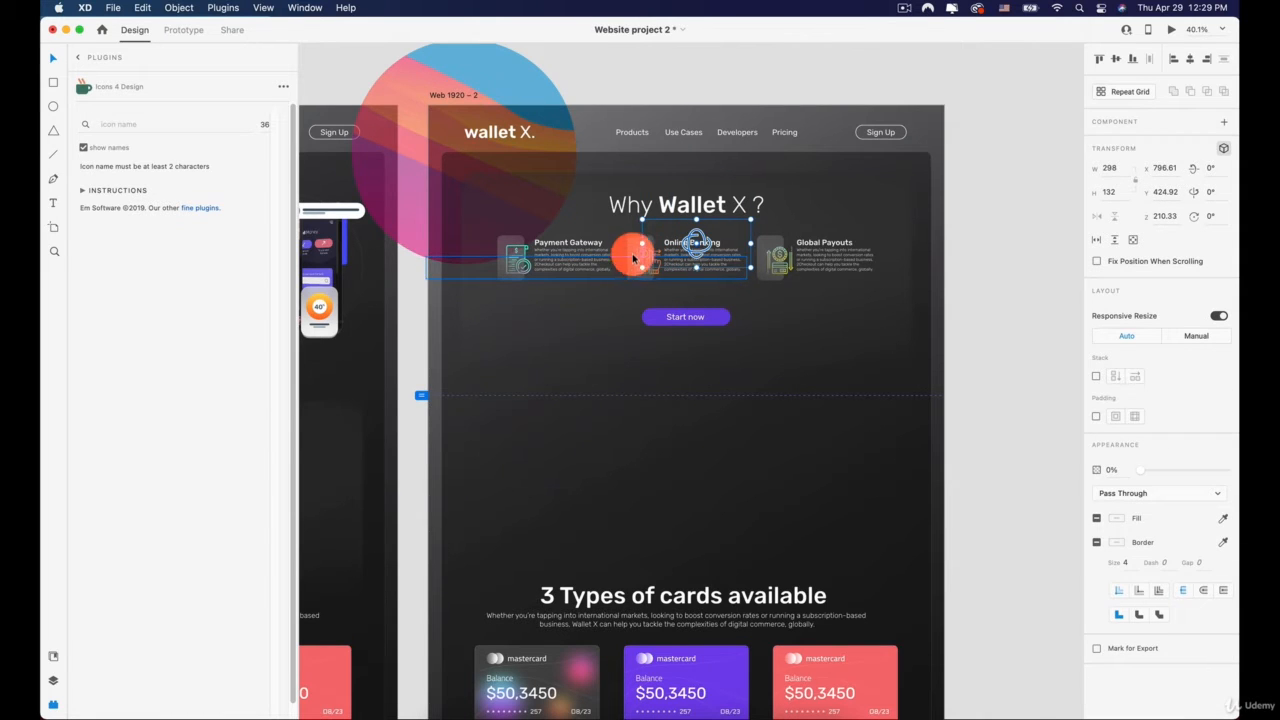
{"action": "left_click", "coordinate": [818, 260]}
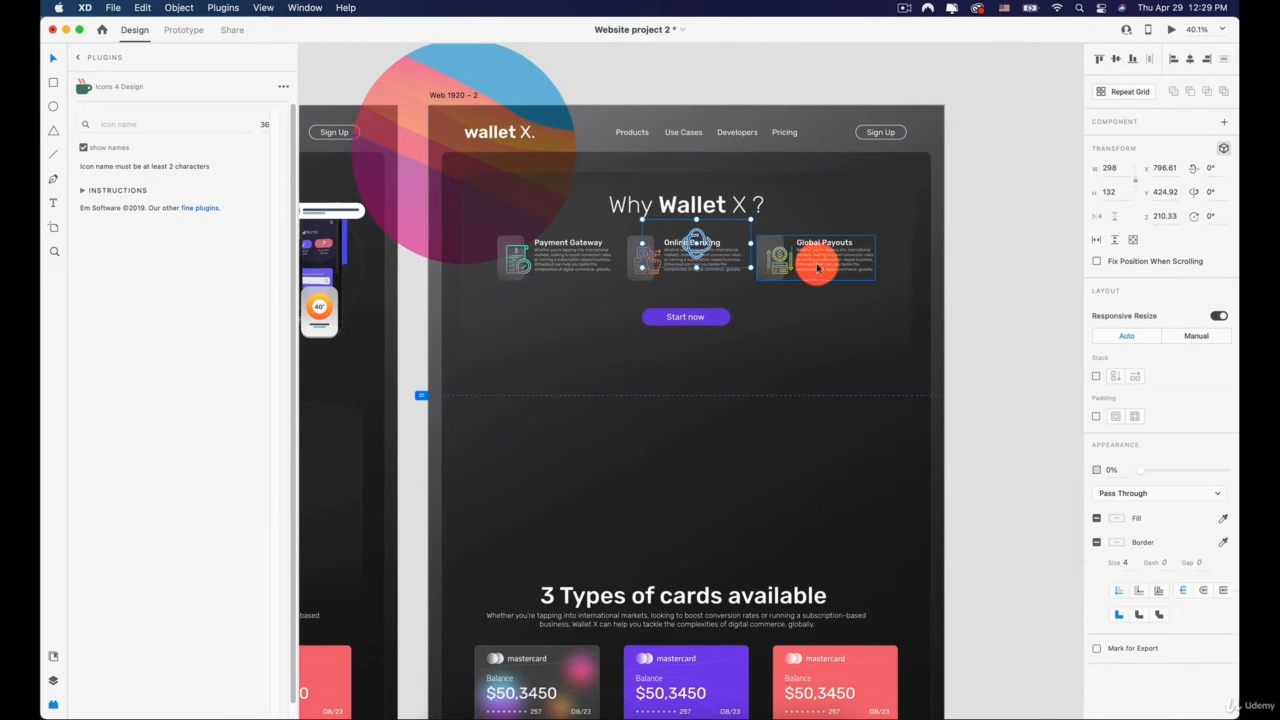
{"action": "left_click", "coordinate": [556, 257], "text": "shift"}
{"action": "left_click", "coordinate": [647, 207], "text": "shift"}
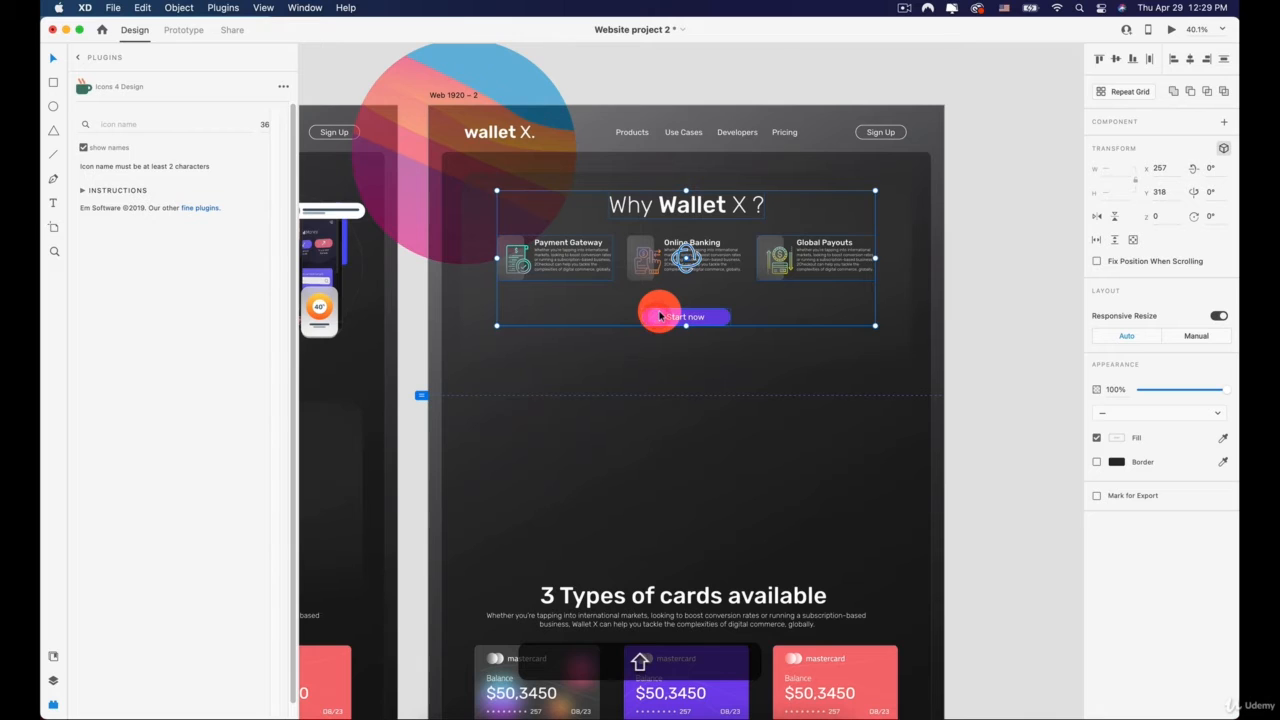
{"action": "key", "text": "shift+Down"}
{"action": "key", "text": "shift+Down"}
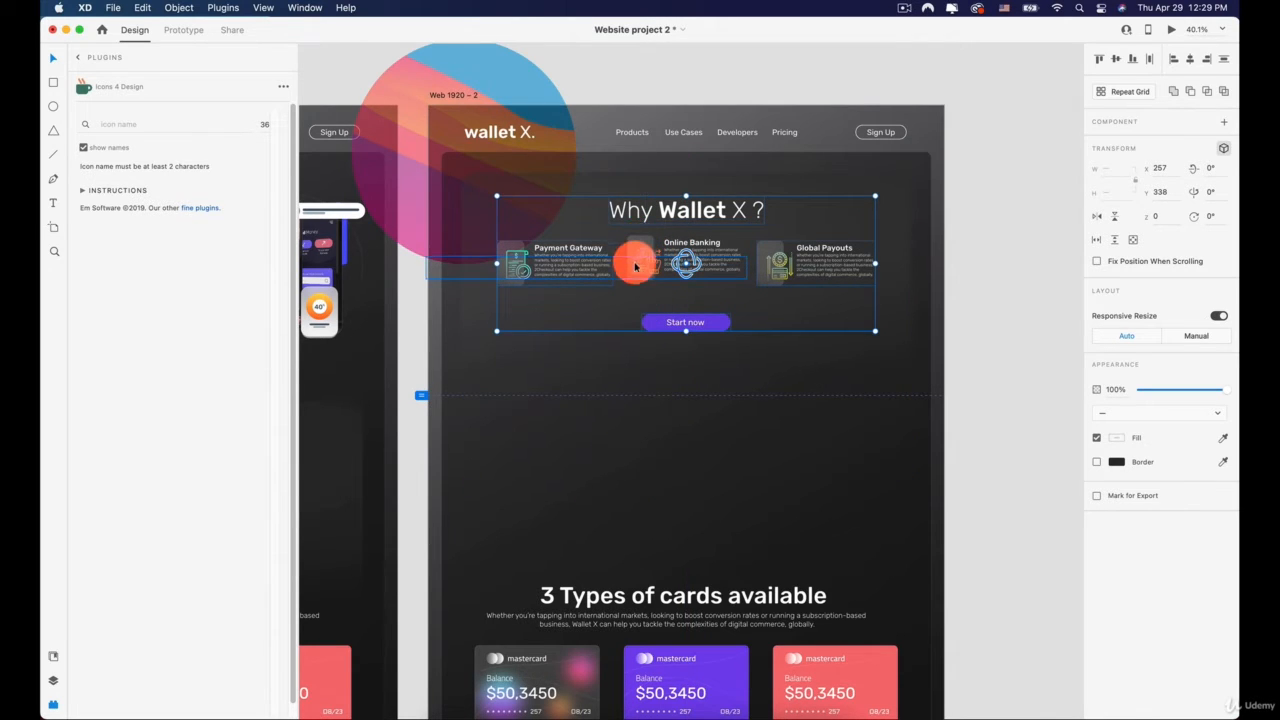
Step: Move the second artboard's Online Banking block down 20 px to Y 504, level with the other feature blocks
{"action": "double_click", "coordinate": [642, 262]}
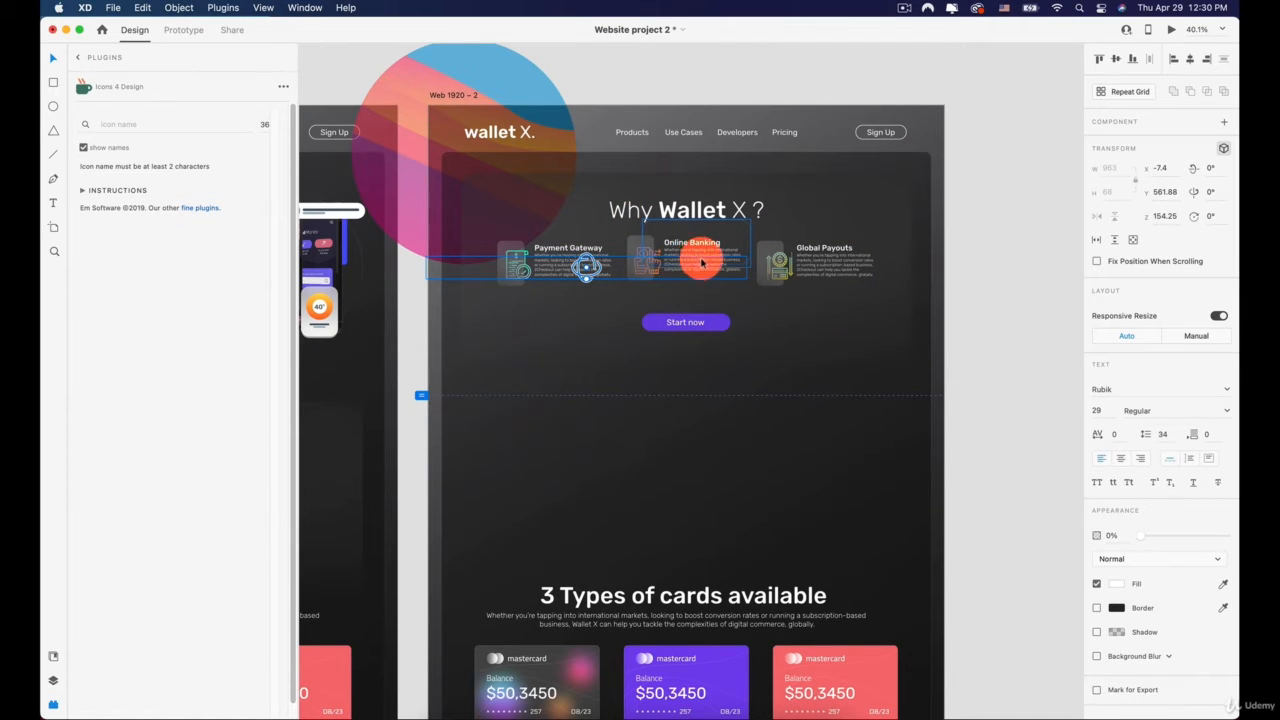
{"action": "scroll", "coordinate": [726, 270], "scroll_direction": "up", "scroll_amount": 5}
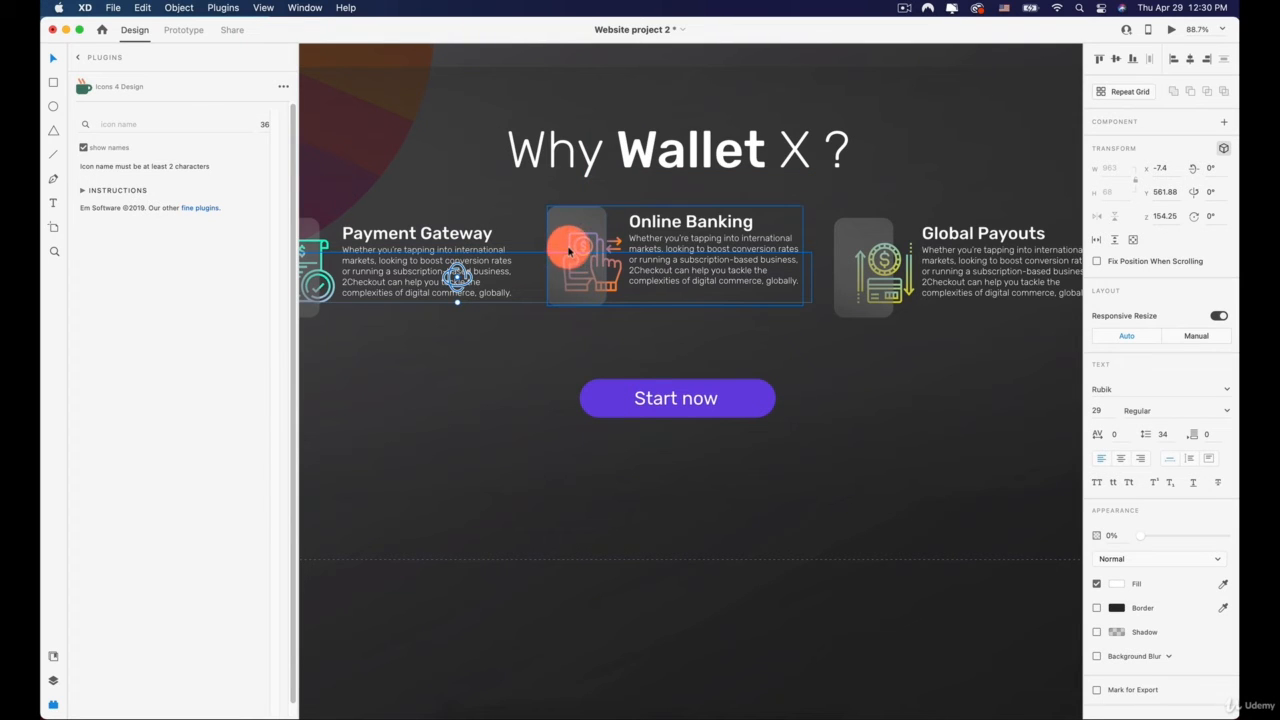
{"action": "left_click", "coordinate": [569, 250]}
{"action": "key", "text": "shift"}
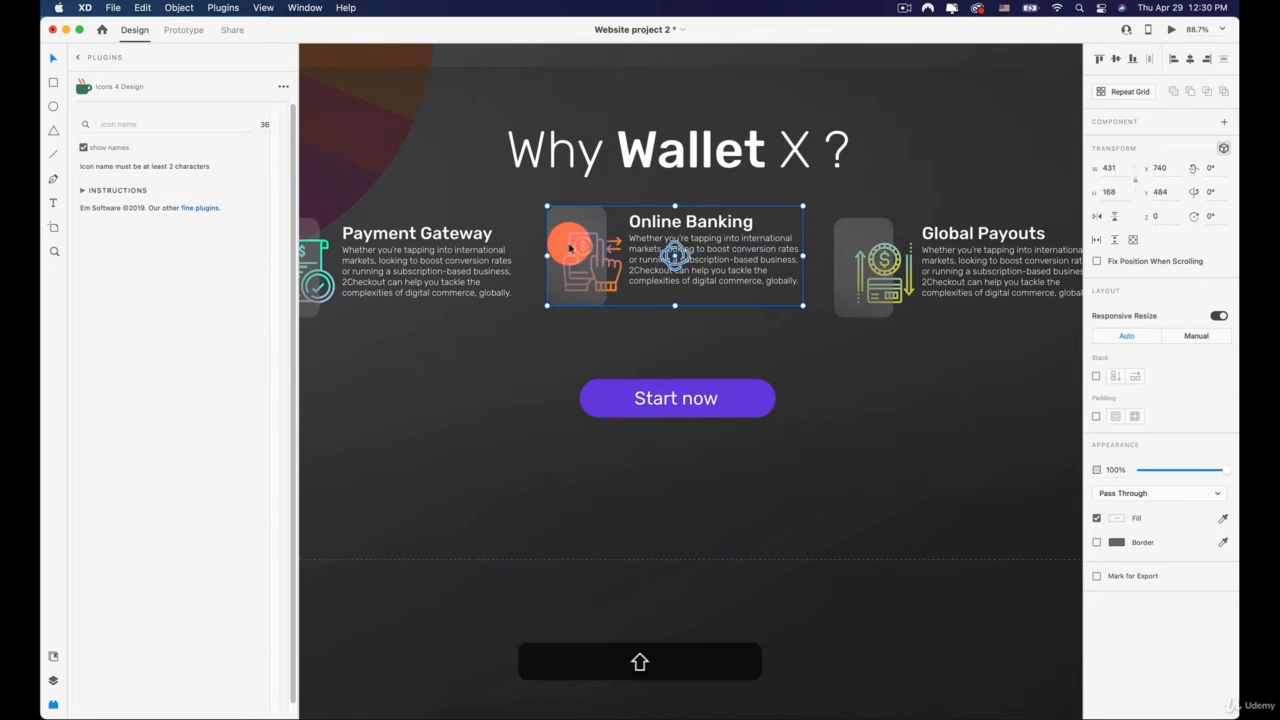
{"action": "key", "text": "shift+Down"}
{"action": "key", "text": "shift+Down"}
{"action": "scroll", "coordinate": [567, 249], "scroll_direction": "down", "scroll_amount": 5}
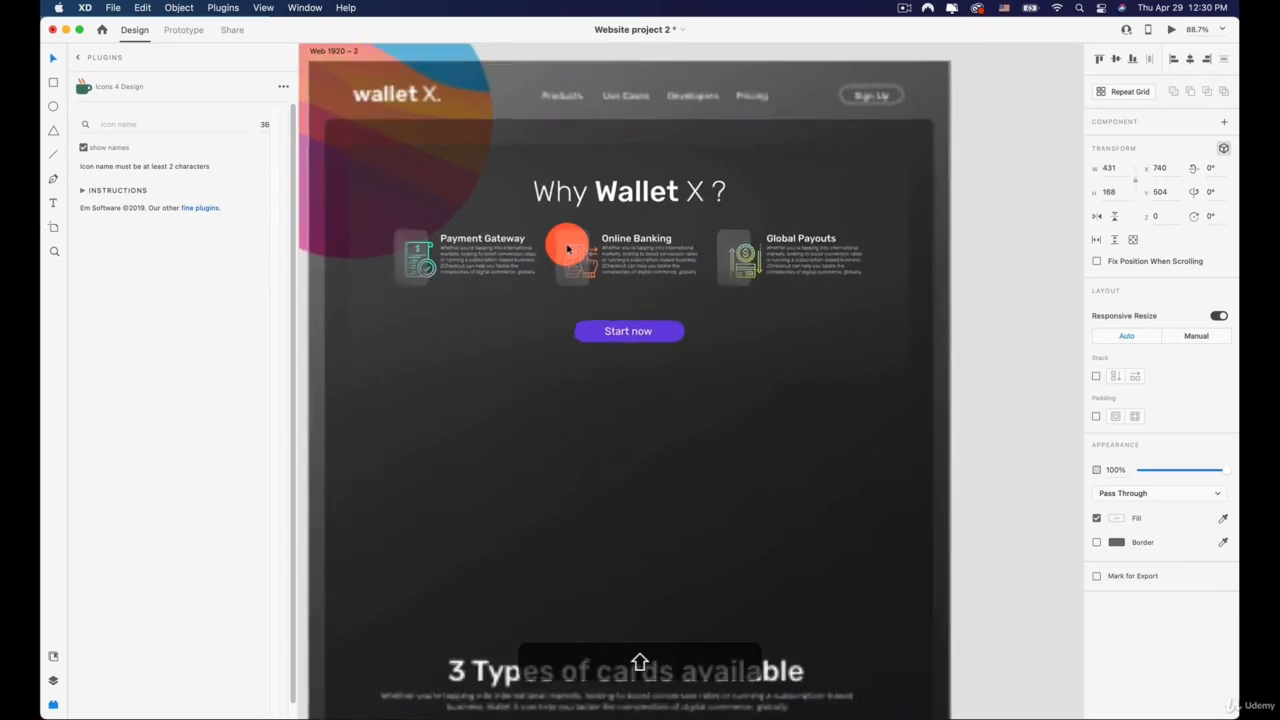
{"action": "scroll", "coordinate": [900, 272], "scroll_direction": "down", "scroll_amount": 3}
{"action": "left_click", "coordinate": [988, 281]}
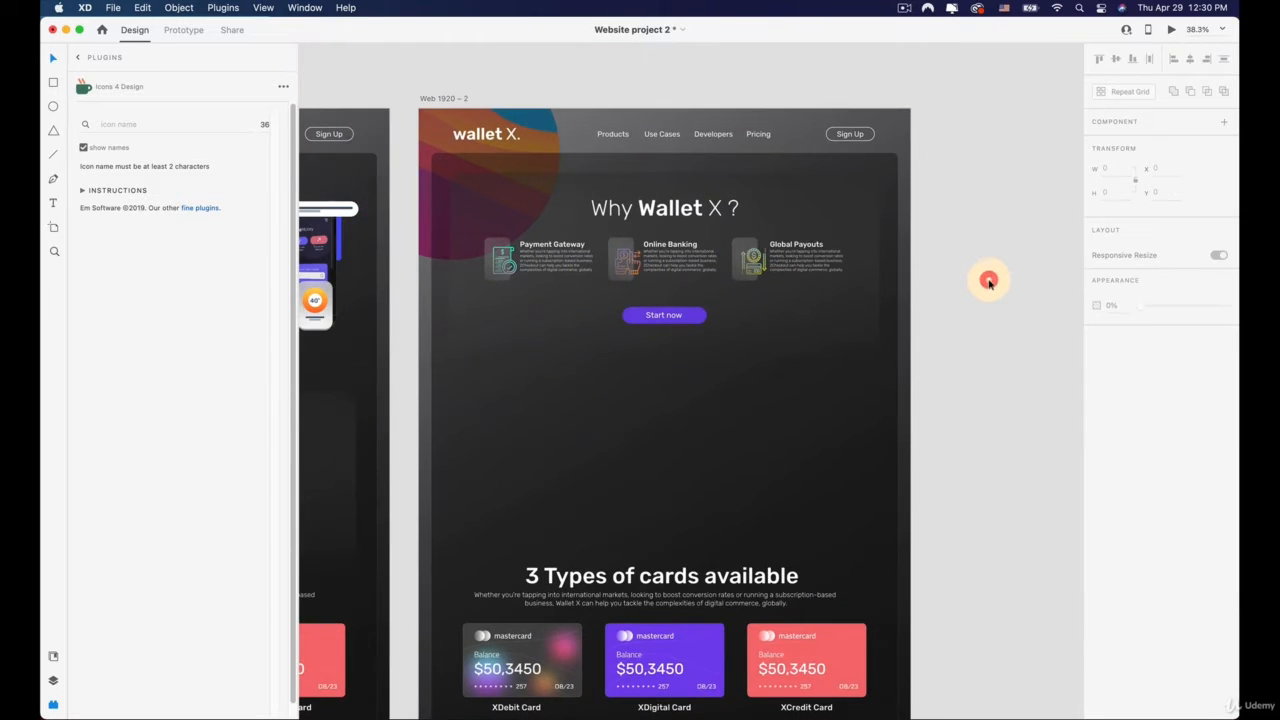
{"action": "scroll", "coordinate": [988, 281], "scroll_direction": "down", "scroll_amount": 3}
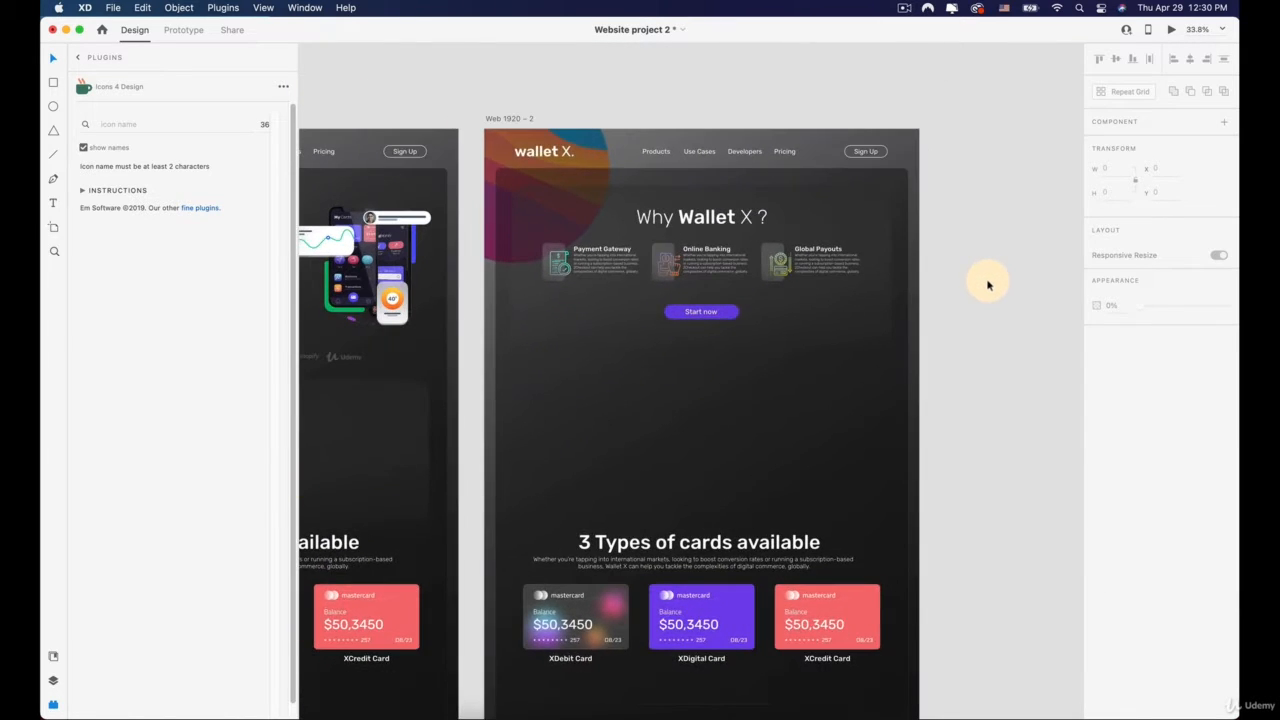
Step: Duplicate the Web 1920 – 2 artboard in design mode and place the copy beside it at X 5159, keeping it level
{"action": "left_click", "coordinate": [718, 266]}
{"action": "scroll", "coordinate": [730, 266], "scroll_direction": "down", "scroll_amount": 4}
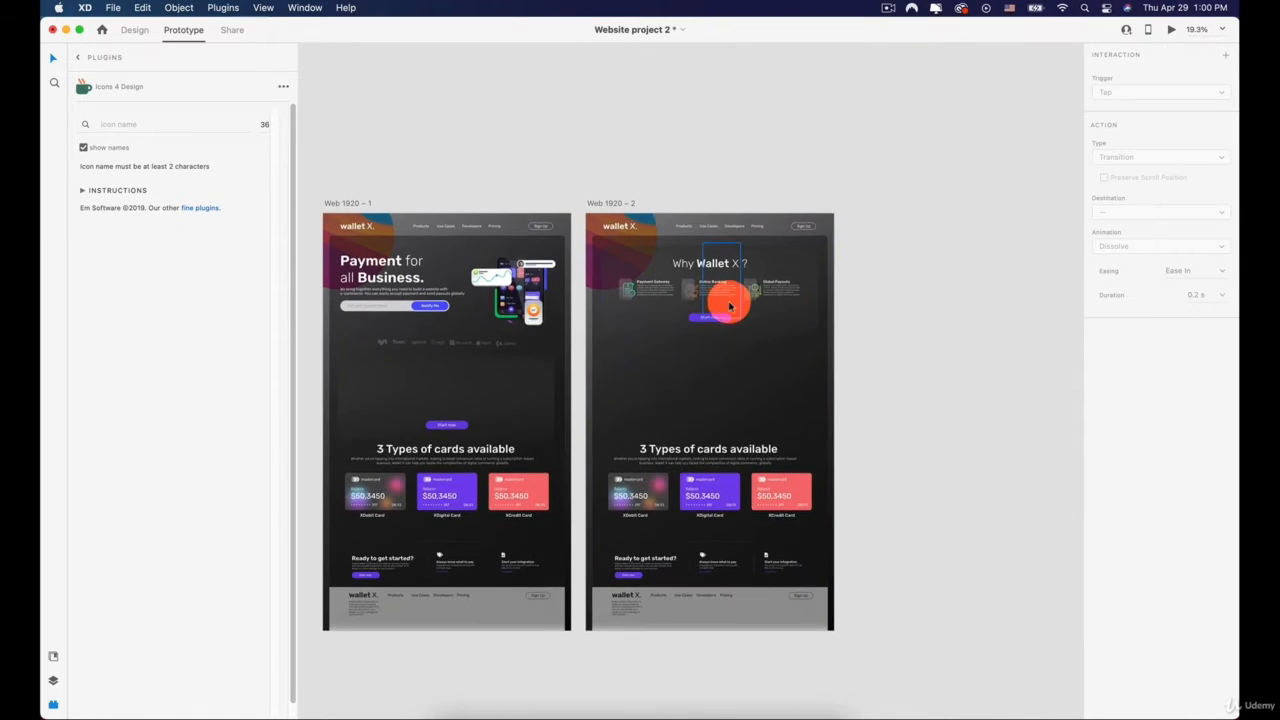
{"action": "scroll", "coordinate": [727, 315], "scroll_direction": "up", "scroll_amount": 3}
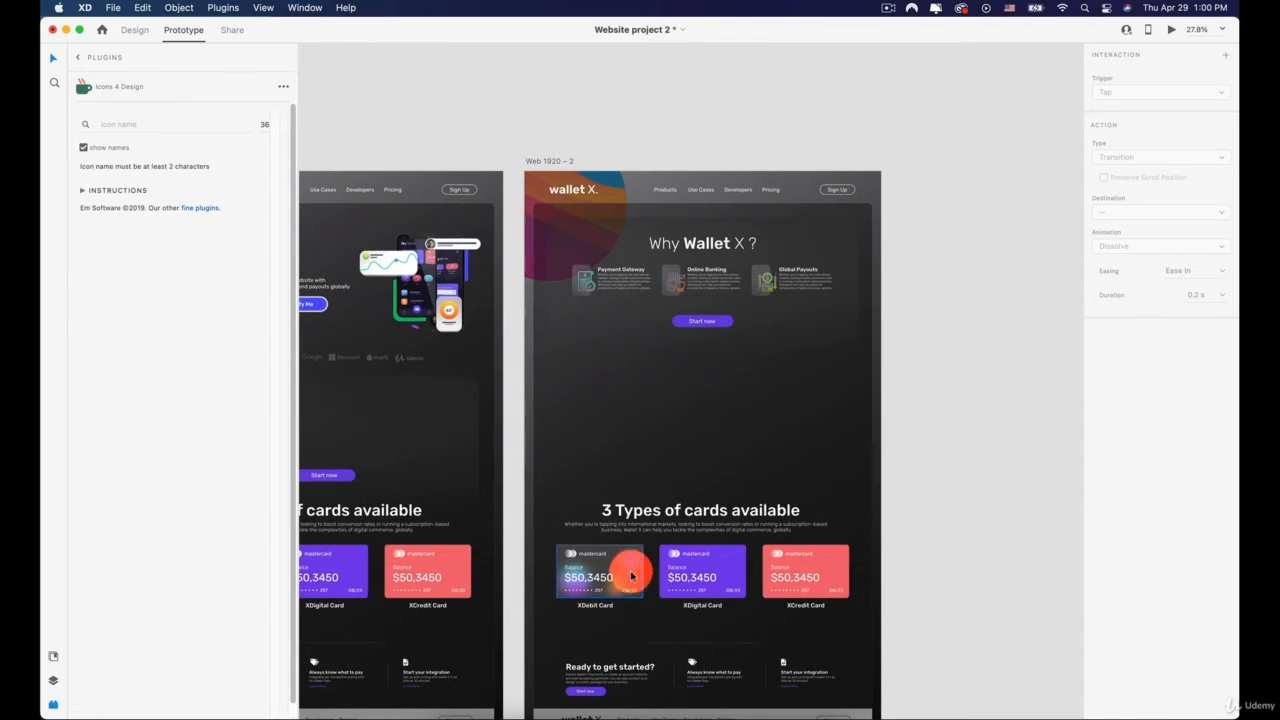
{"action": "key", "text": "space"}
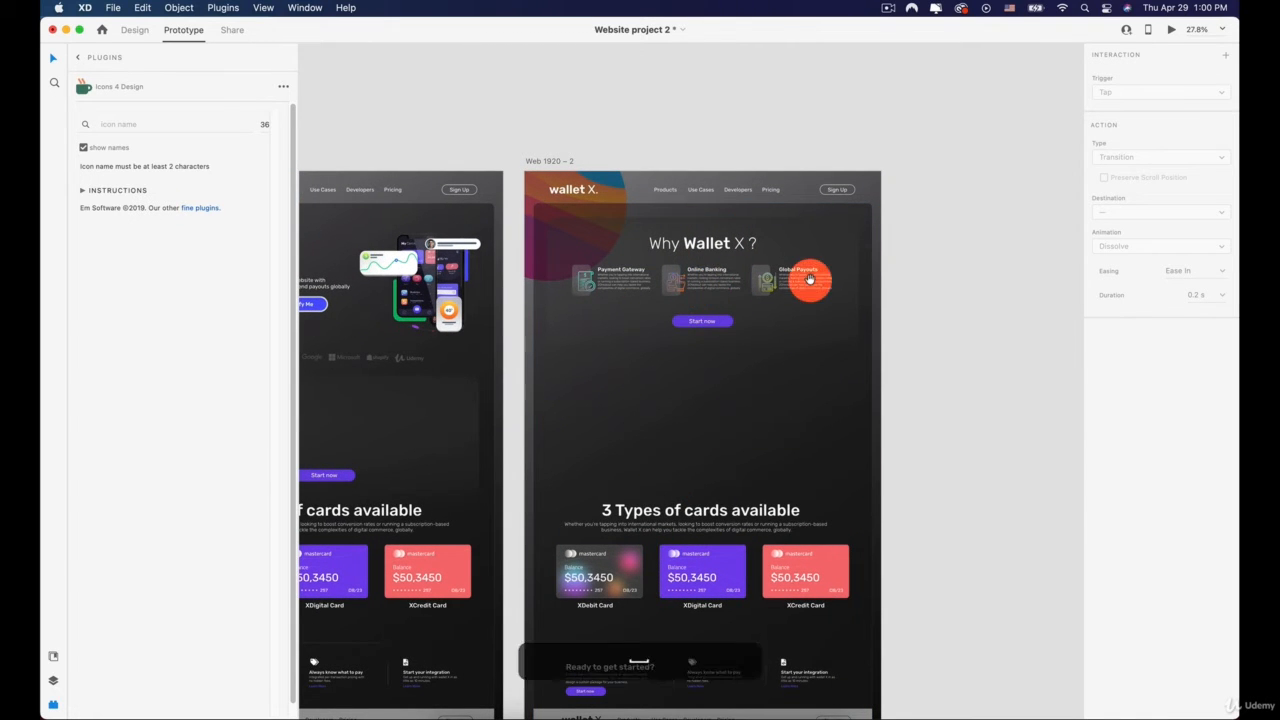
{"action": "left_click_drag", "start_coordinate": [810, 281], "coordinate": [743, 281]}
{"action": "scroll", "coordinate": [743, 281], "scroll_direction": "down", "scroll_amount": 2}
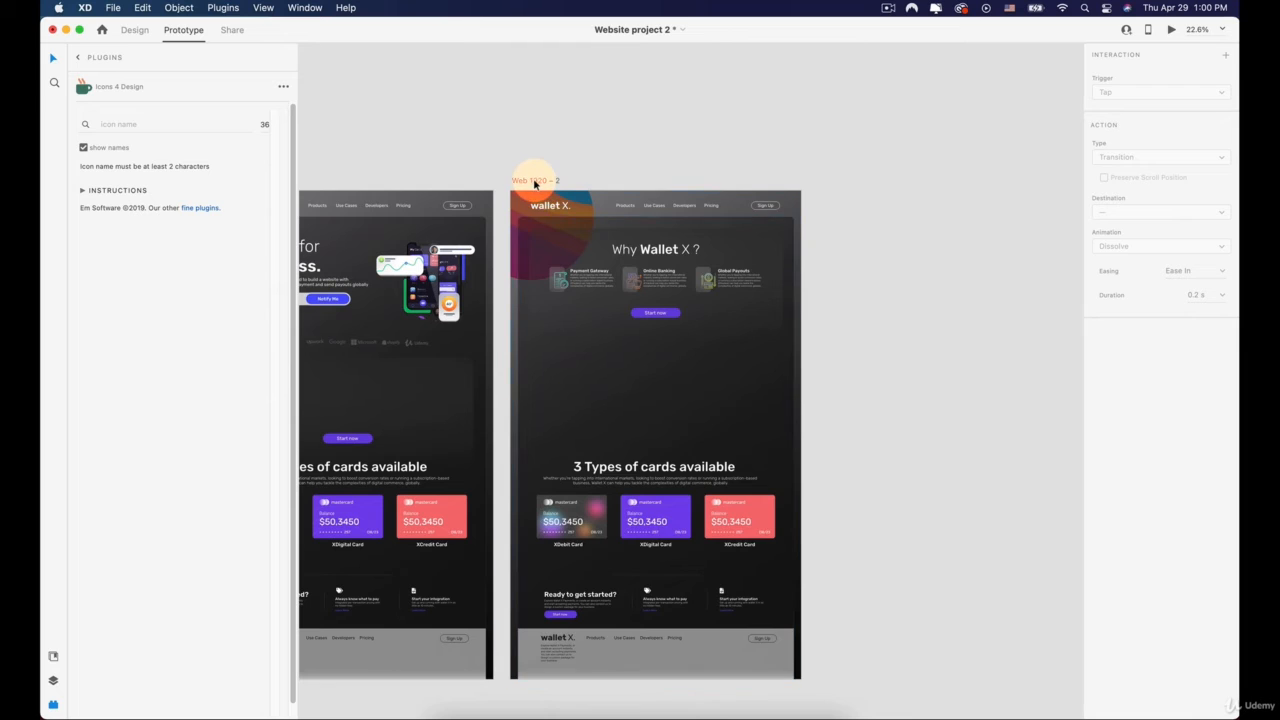
{"action": "left_click", "coordinate": [532, 180]}
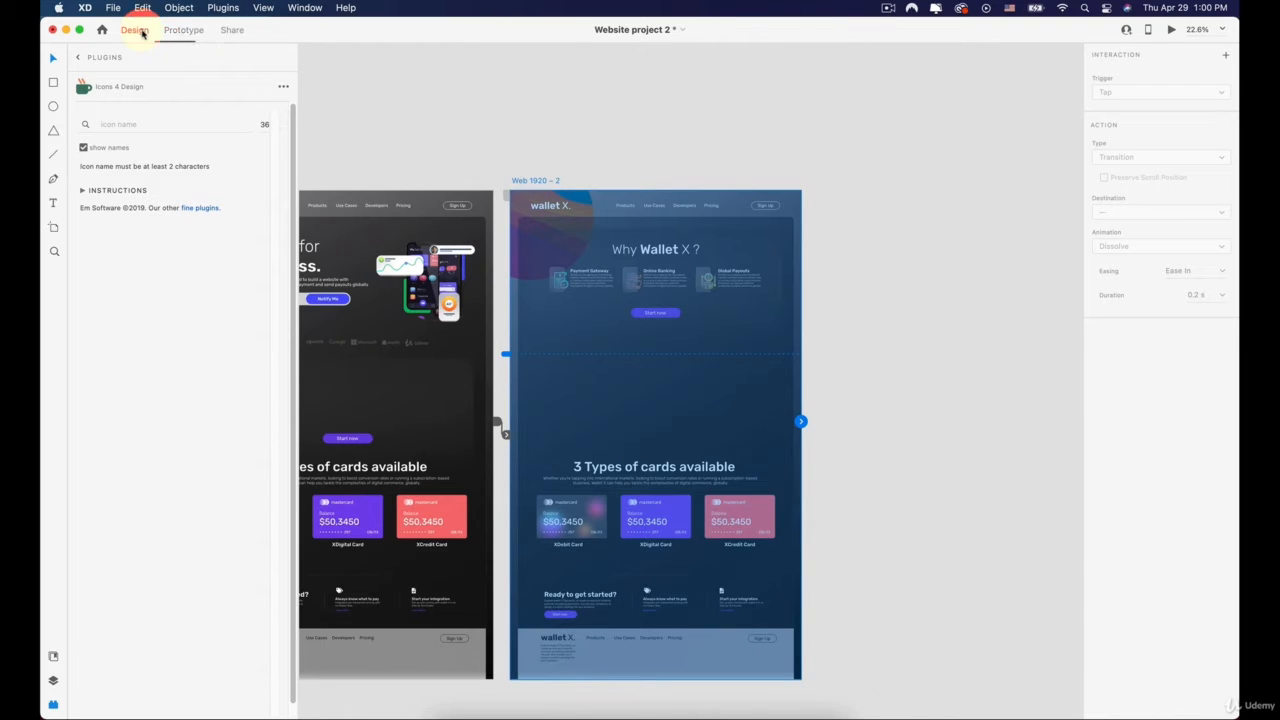
{"action": "left_click", "coordinate": [135, 30]}
{"action": "key", "text": "alt"}
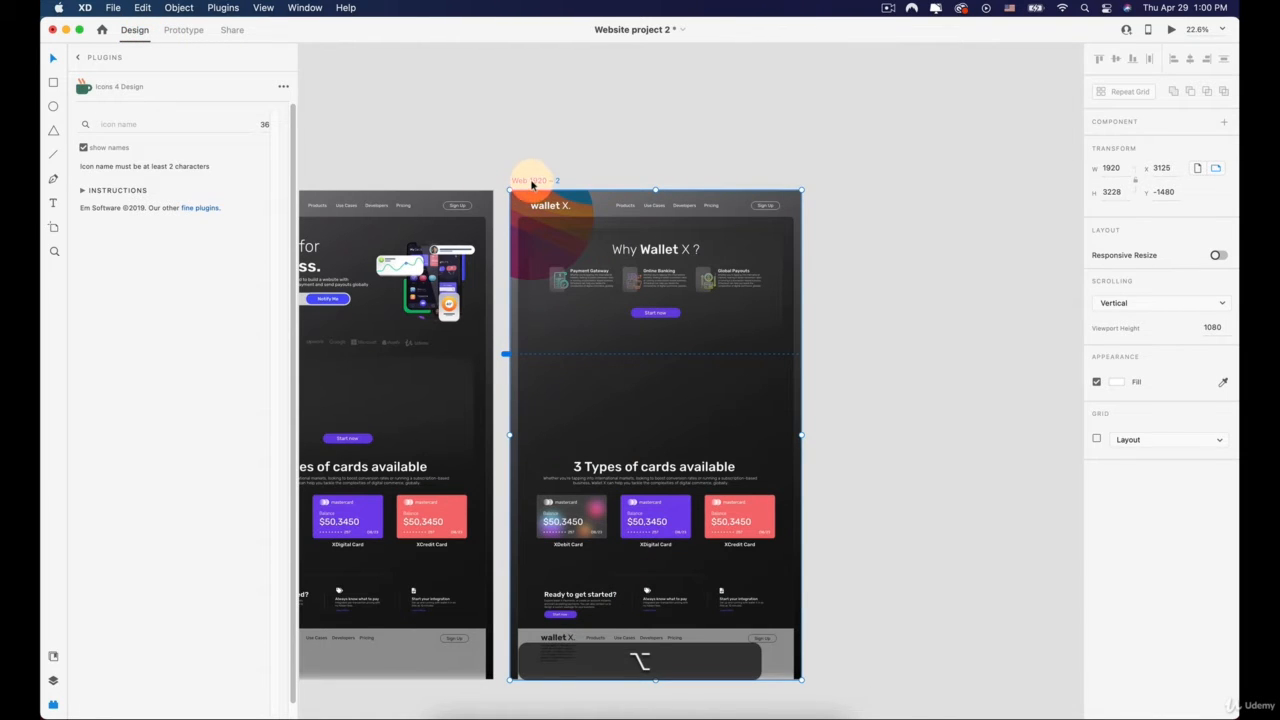
{"action": "left_click_drag", "start_coordinate": [532, 183], "coordinate": [838, 188]}
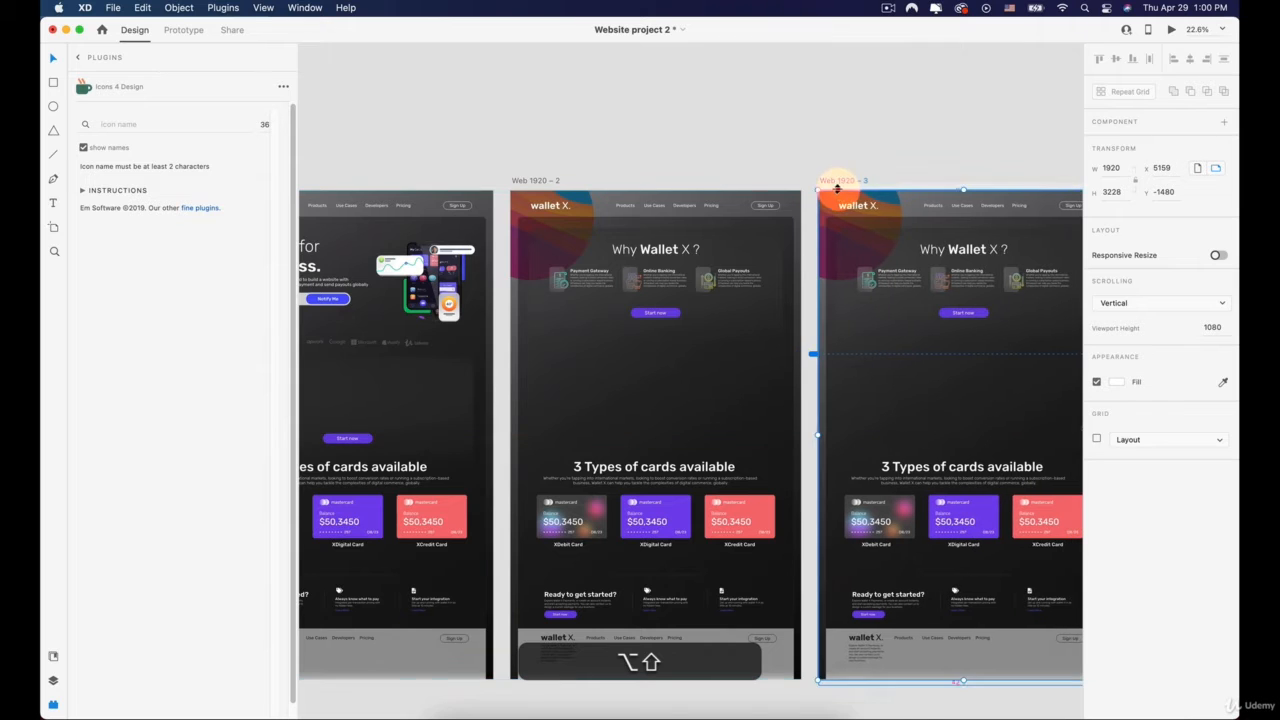
Step: On the new artboard, bring the Payment Gateway block forward to Z about 84, shift it left to X about 58, and set its opacity to 0%
{"action": "scroll", "coordinate": [677, 275], "scroll_direction": "up", "scroll_amount": 10}
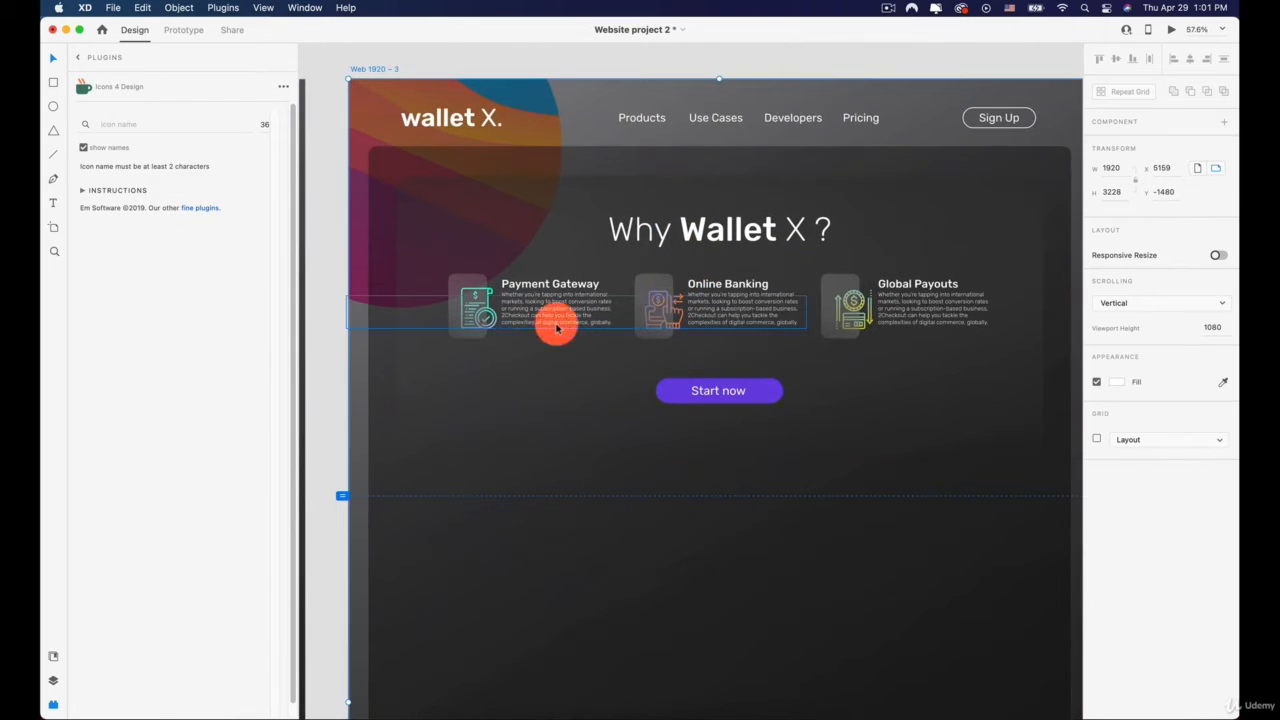
{"action": "left_click", "coordinate": [521, 307]}
{"action": "left_click", "coordinate": [530, 284]}
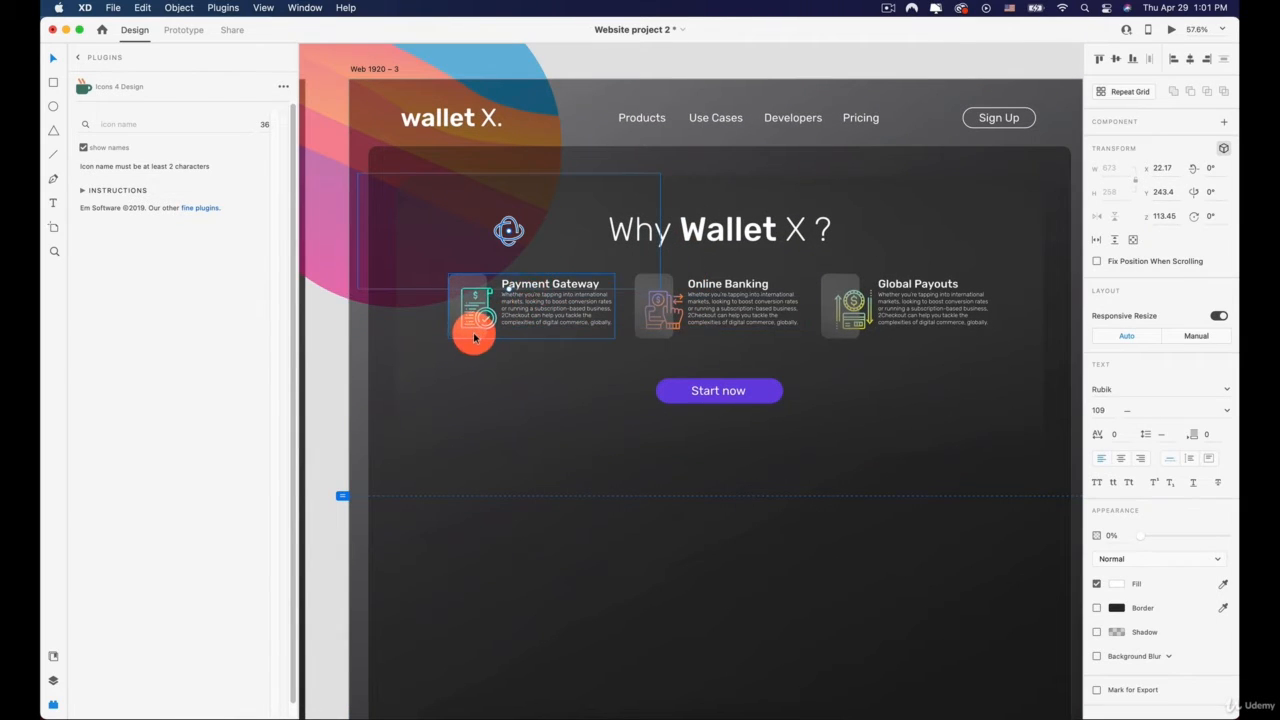
{"action": "left_click", "coordinate": [532, 304]}
{"action": "mouse_move", "coordinate": [532, 306]}
{"action": "left_mouse_down"}
{"action": "mouse_move", "coordinate": [523, 337]}
{"action": "mouse_move", "coordinate": [590, 307]}
{"action": "left_mouse_up"}
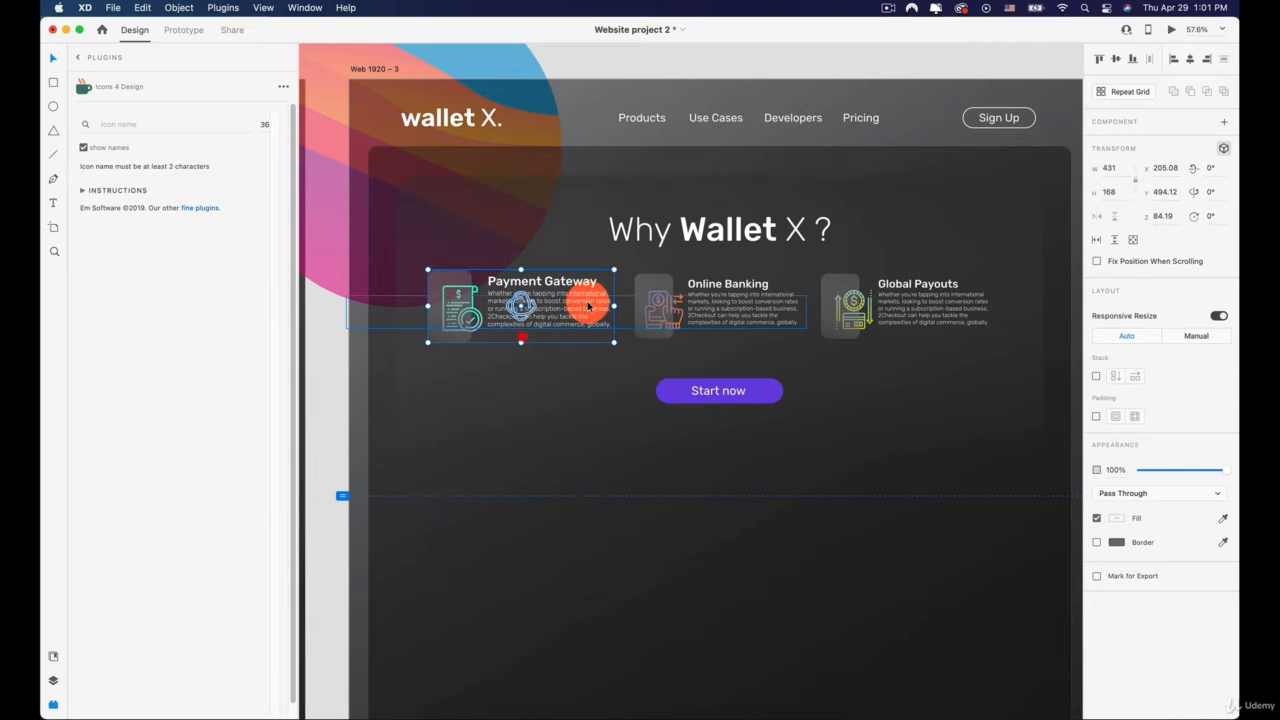
{"action": "left_click", "coordinate": [540, 283]}
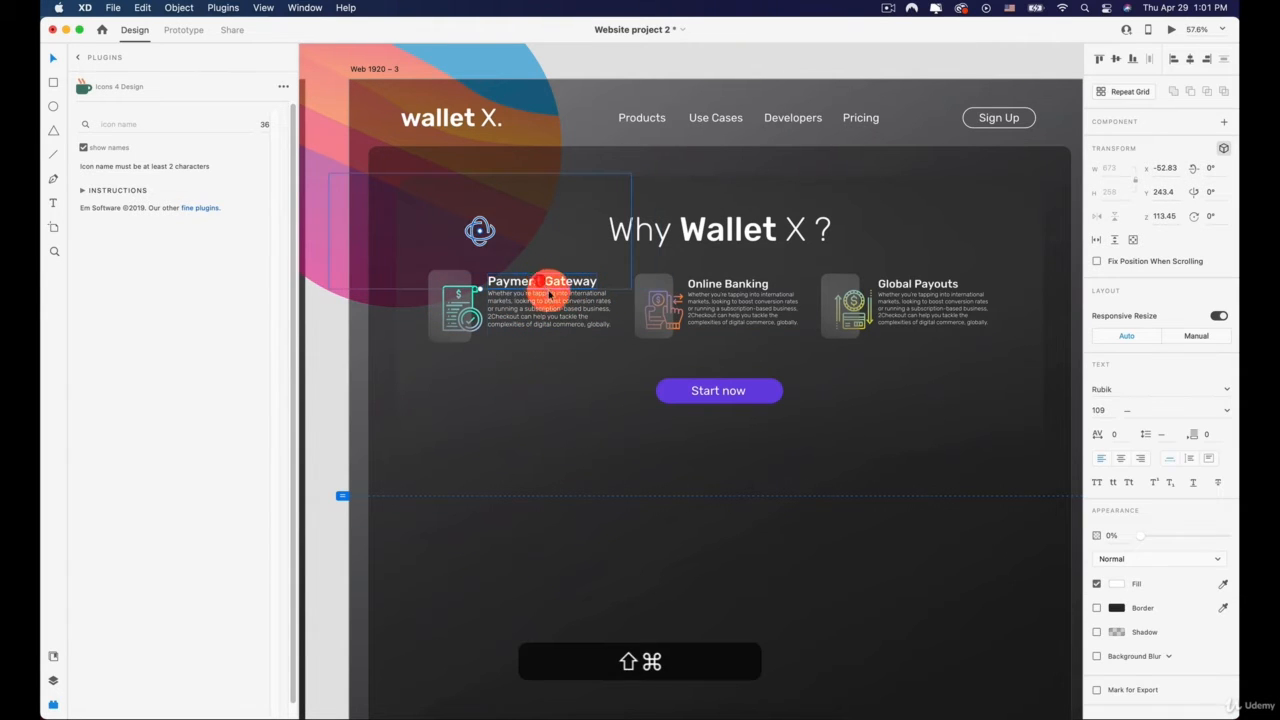
{"action": "key", "text": "super+z"}
{"action": "left_click", "coordinate": [460, 341]}
{"action": "left_click_drag", "start_coordinate": [465, 336], "coordinate": [409, 329]}
{"action": "left_click_drag", "start_coordinate": [1143, 470], "coordinate": [1000, 475]}
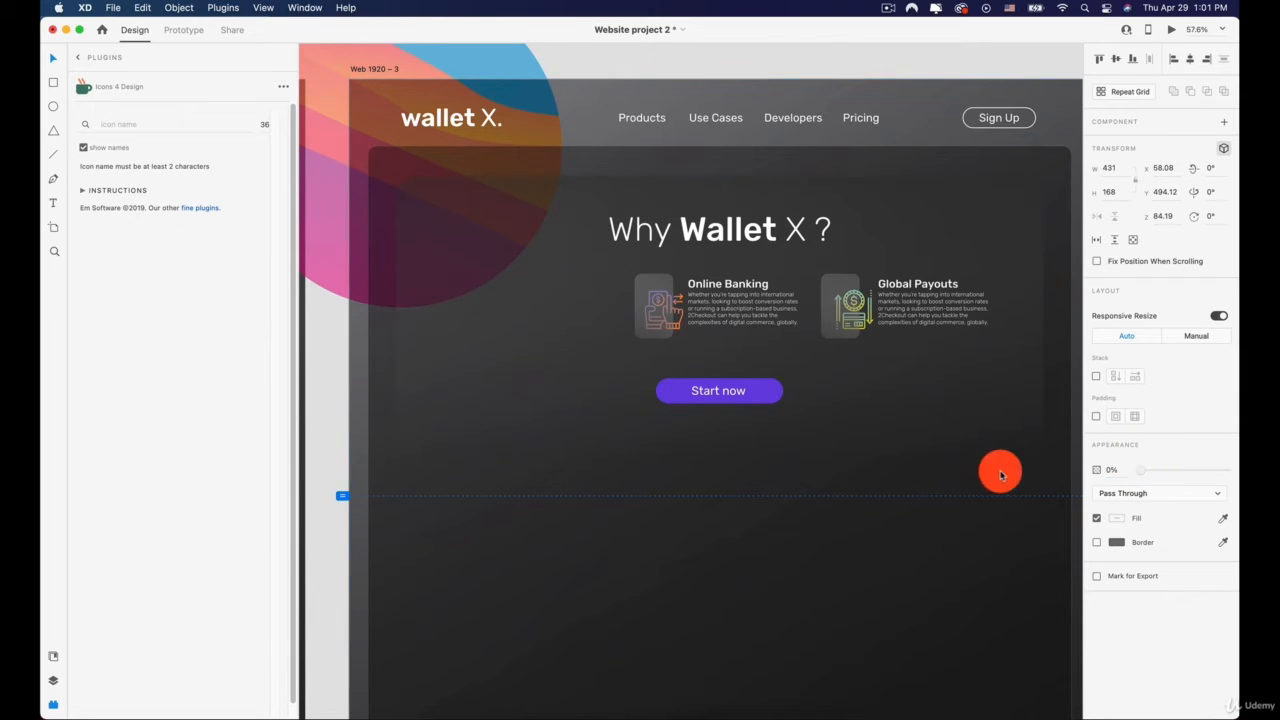
Step: Shift the Global Payouts block right, bring the Online Banking block forward to Z about 114, and set both to 0% opacity
{"action": "left_click", "coordinate": [903, 313]}
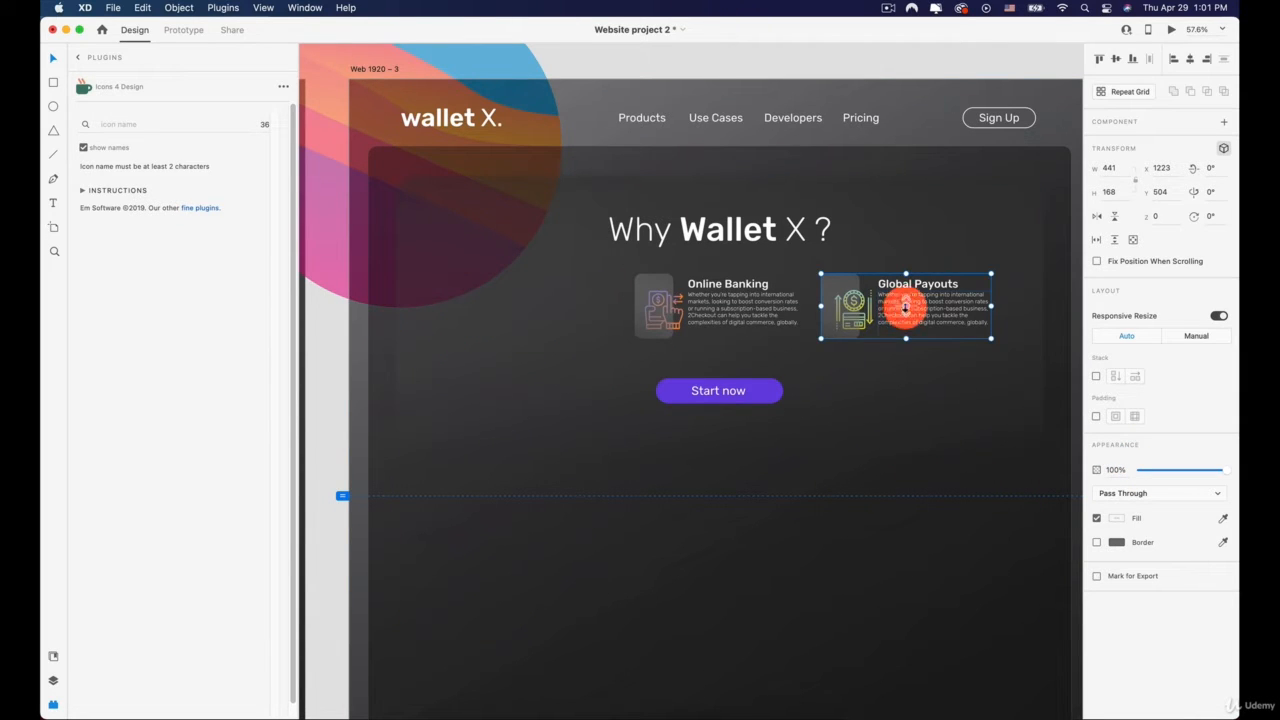
{"action": "left_click_drag", "start_coordinate": [946, 309], "coordinate": [1044, 312]}
{"action": "left_click_drag", "start_coordinate": [1177, 467], "coordinate": [1029, 469]}
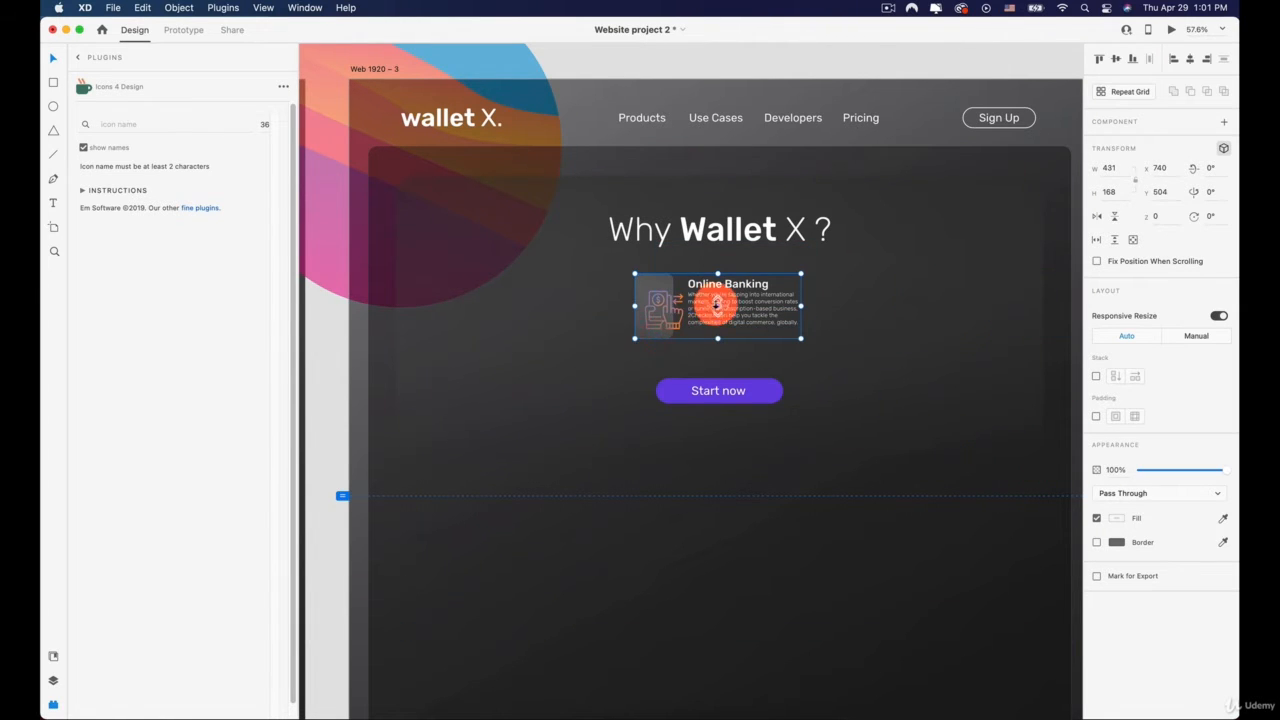
{"action": "left_click_drag", "start_coordinate": [717, 306], "coordinate": [716, 360]}
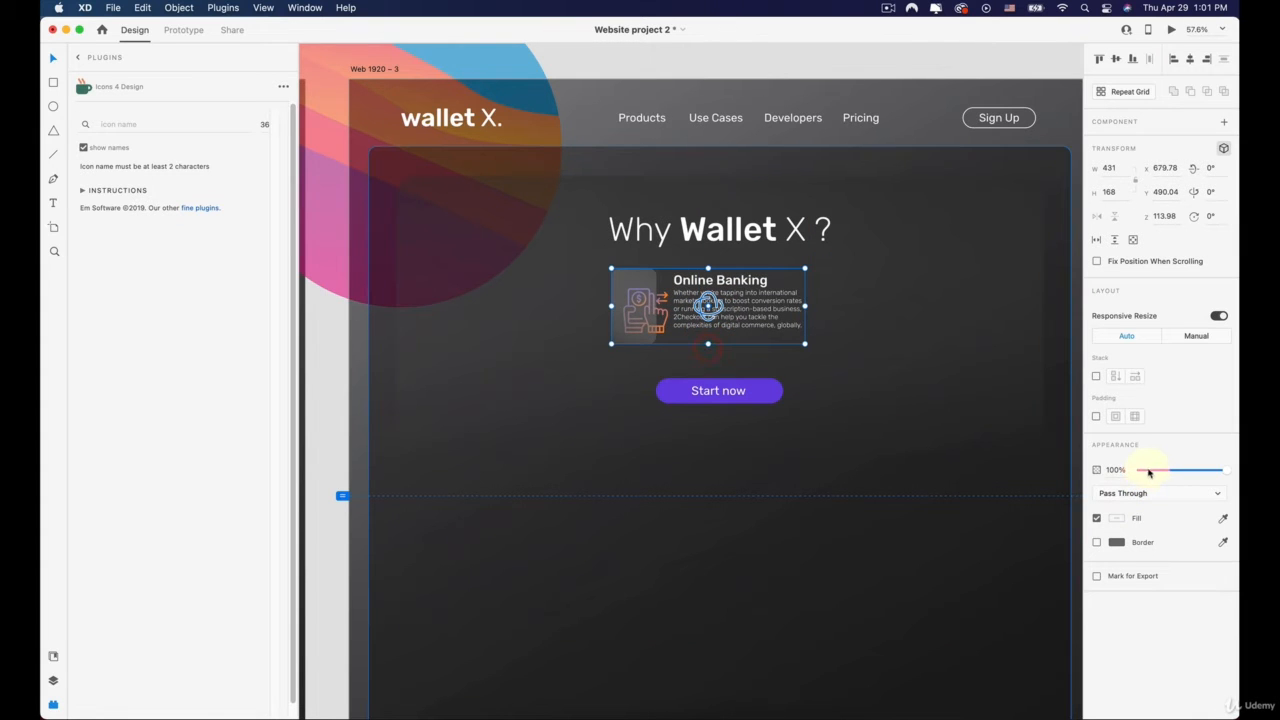
{"action": "left_click_drag", "start_coordinate": [1152, 470], "coordinate": [1021, 468]}
Step: Move the Start now button straight down to Y 872 and set its opacity to 0%
{"action": "left_click", "coordinate": [712, 393]}
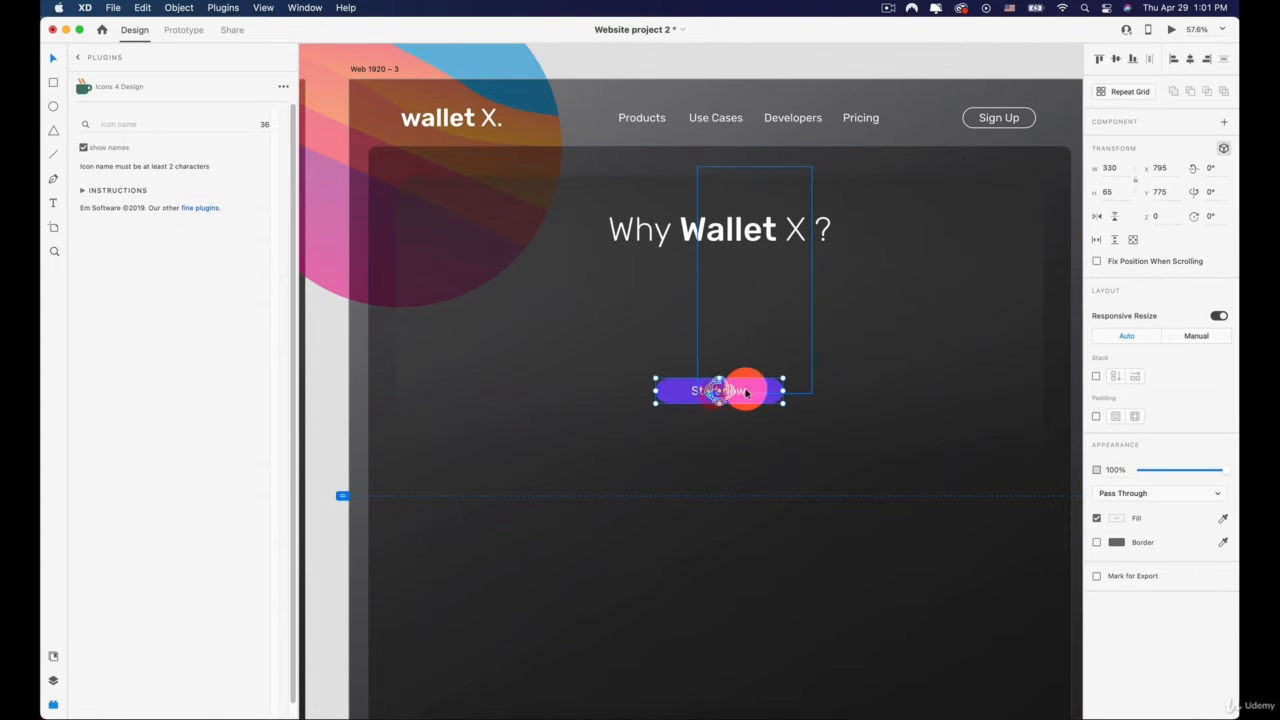
{"action": "left_click_drag", "start_coordinate": [688, 398], "coordinate": [686, 432]}
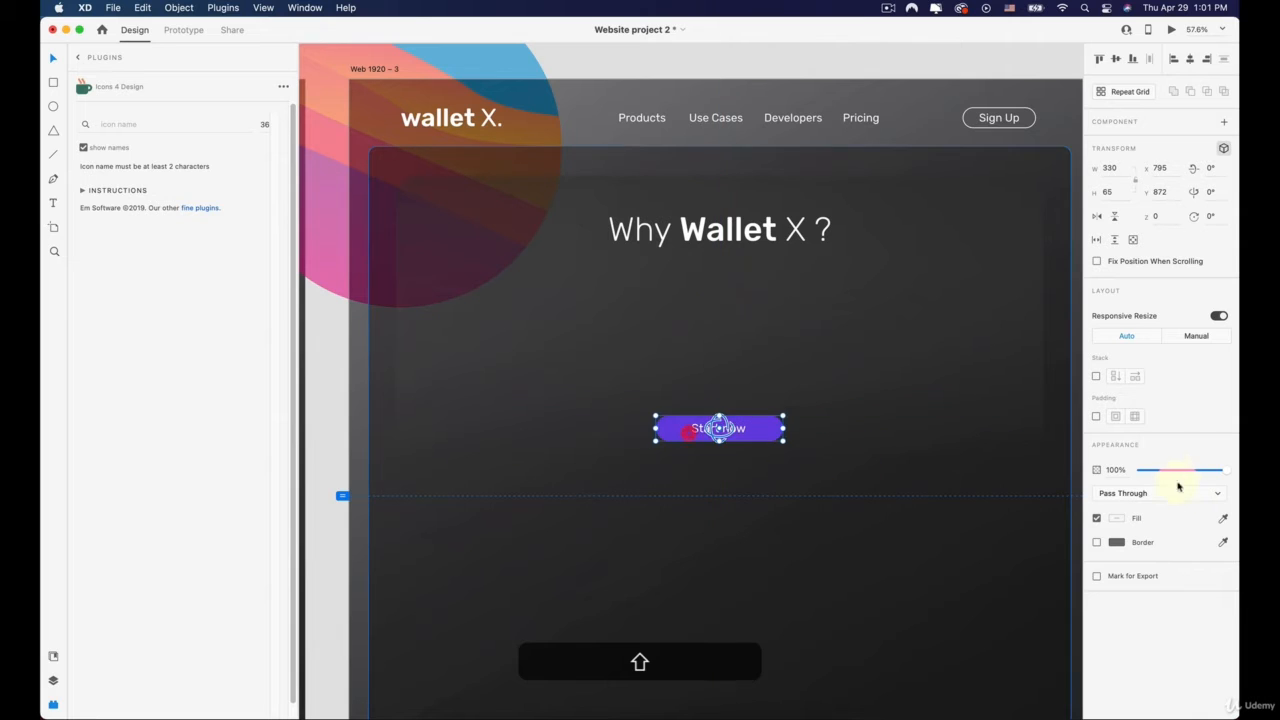
{"action": "left_click_drag", "start_coordinate": [1180, 469], "coordinate": [1071, 466]}
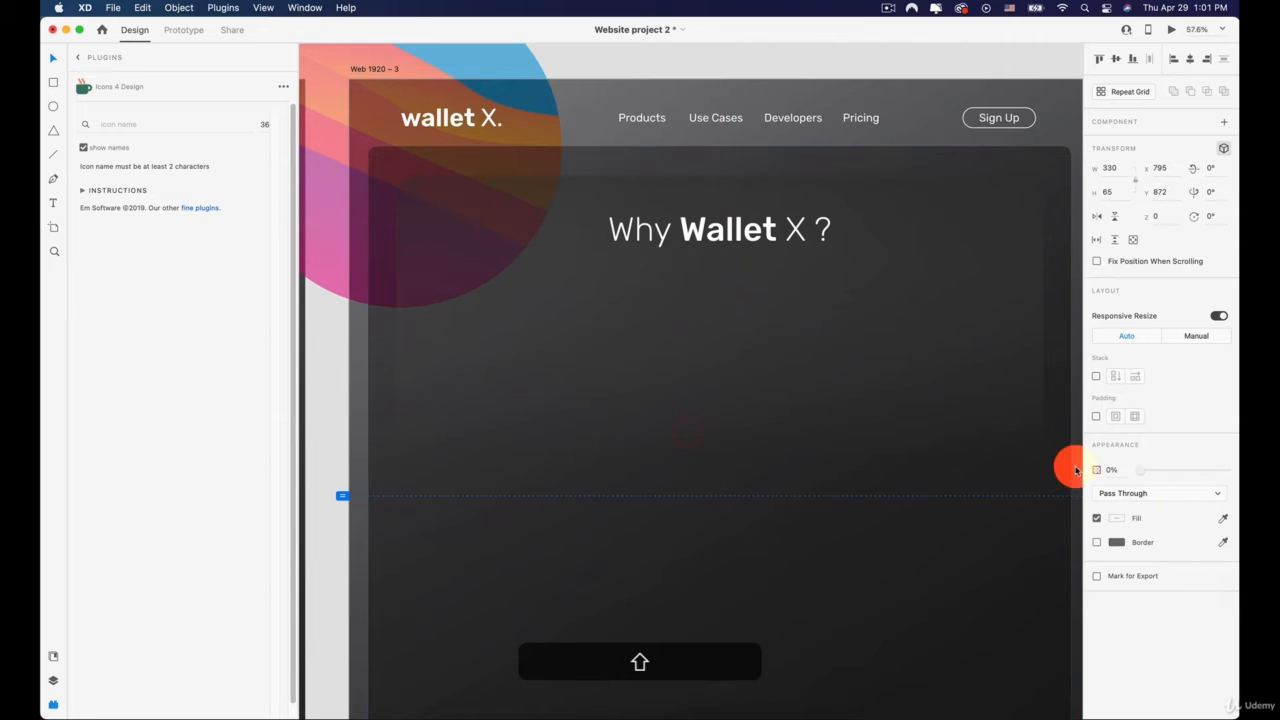
Step: Bring the new artboard's Why Wallet X heading forward to Z about 160 and set its opacity to 0%
{"action": "left_click", "coordinate": [666, 232]}
{"action": "left_click_drag", "start_coordinate": [718, 231], "coordinate": [754, 330]}
{"action": "left_click_drag", "start_coordinate": [1186, 540], "coordinate": [1120, 538]}
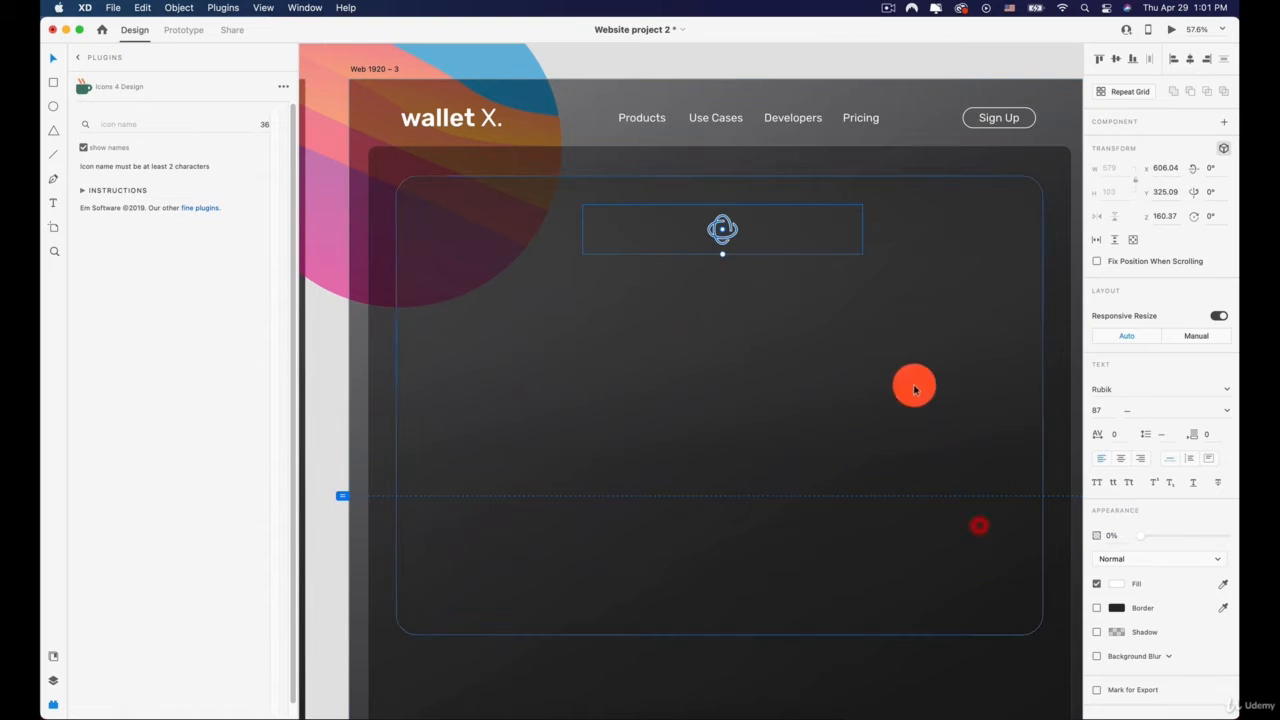
Step: Set the opacity of the rounded background panel behind the Why Wallet X section to 0% on the new artboard
{"action": "scroll", "coordinate": [751, 249], "scroll_direction": "down", "scroll_amount": 3}
{"action": "key", "text": "space"}
{"action": "left_click_drag", "start_coordinate": [757, 241], "coordinate": [754, 304]}
{"action": "left_click", "coordinate": [916, 264]}
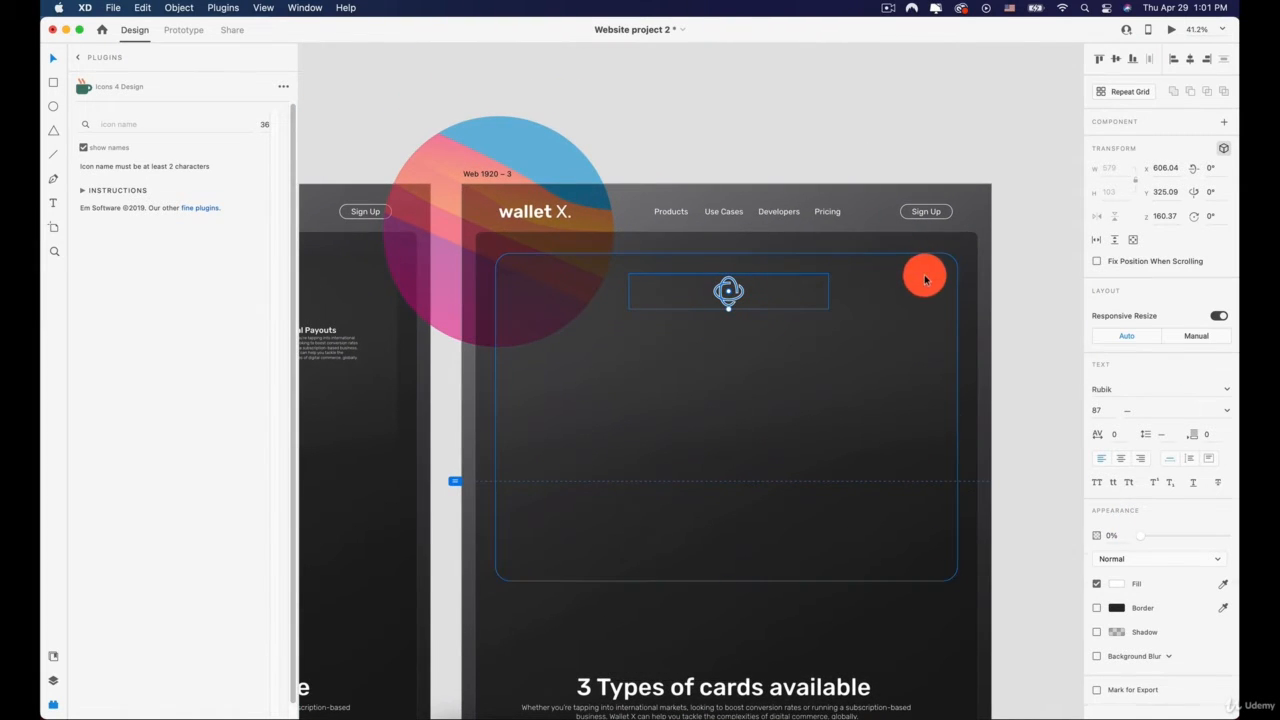
{"action": "left_click_drag", "start_coordinate": [1155, 393], "coordinate": [1138, 391]}
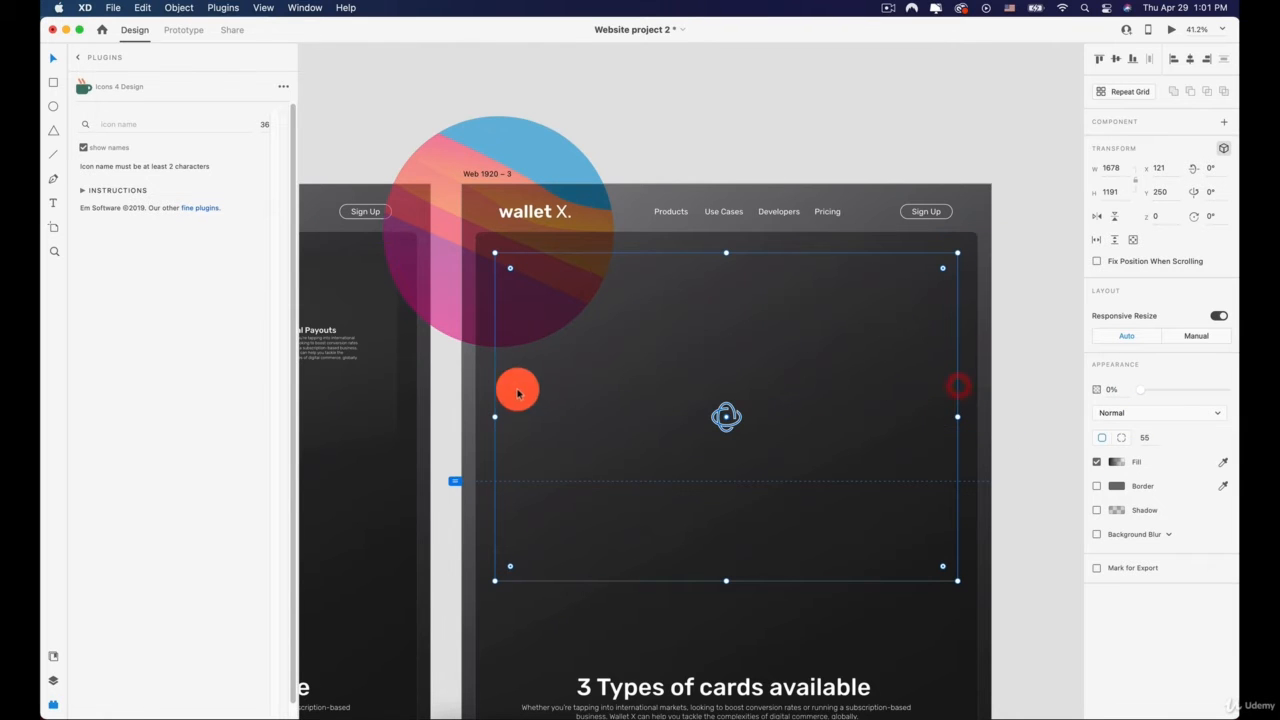
Step: Move the 3 Types of cards available heading, paragraph, three cards and their labels straight up to Y 288 on the Web 1920 – 3 artboard
{"action": "scroll", "coordinate": [658, 460], "scroll_direction": "down", "scroll_amount": 2}
{"action": "scroll", "coordinate": [655, 476], "scroll_direction": "down", "scroll_amount": 4}
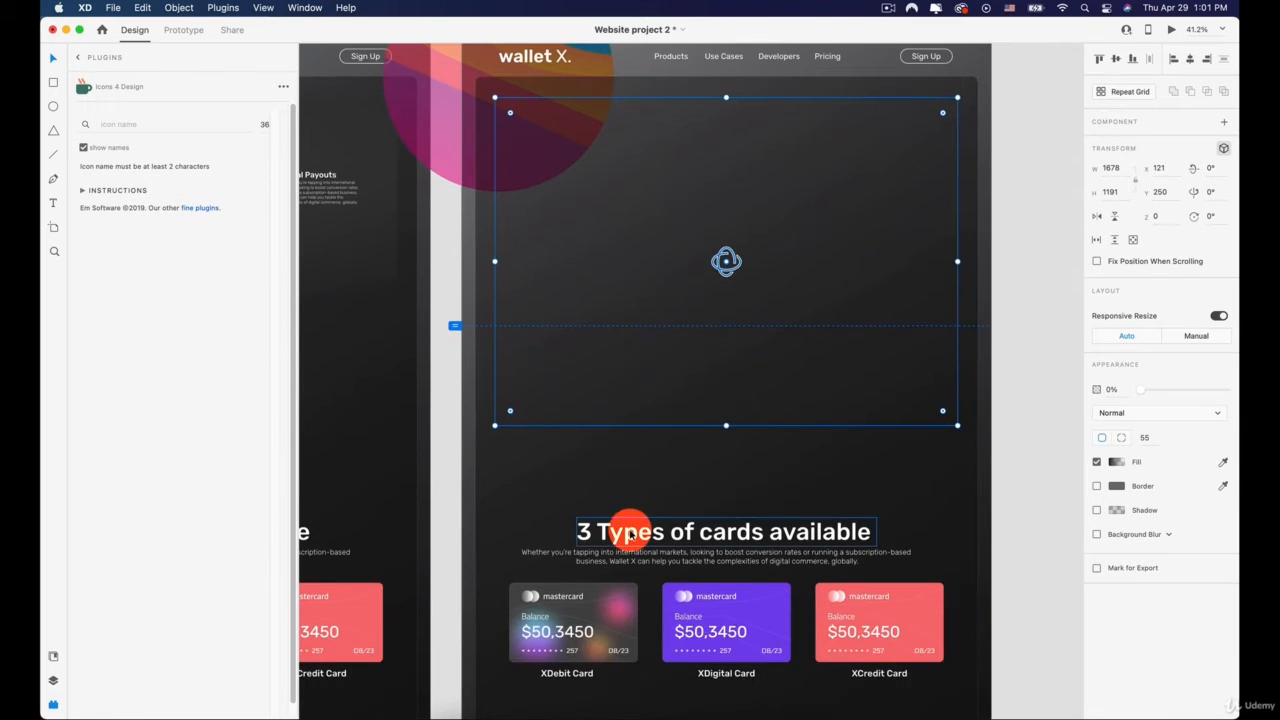
{"action": "left_click", "coordinate": [623, 527]}
{"action": "left_click", "coordinate": [627, 562], "text": "shift"}
{"action": "left_click", "coordinate": [538, 625], "text": "shift"}
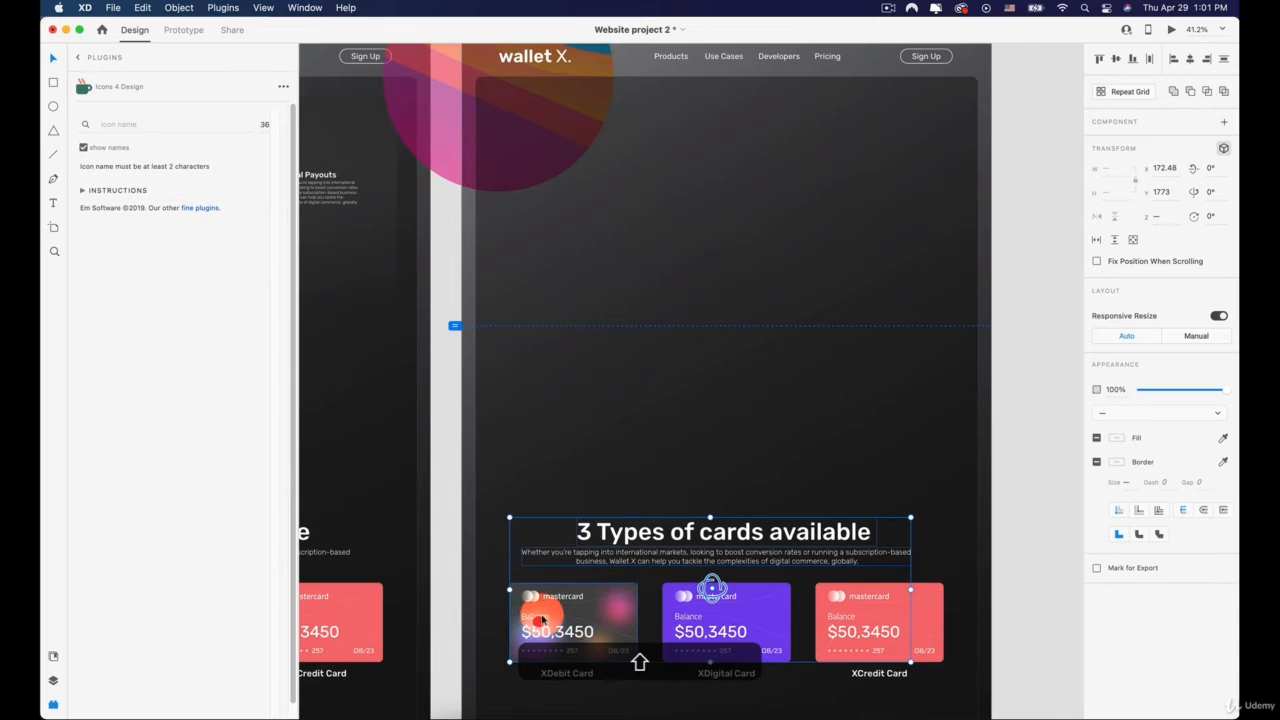
{"action": "left_click", "coordinate": [706, 590], "text": "shift"}
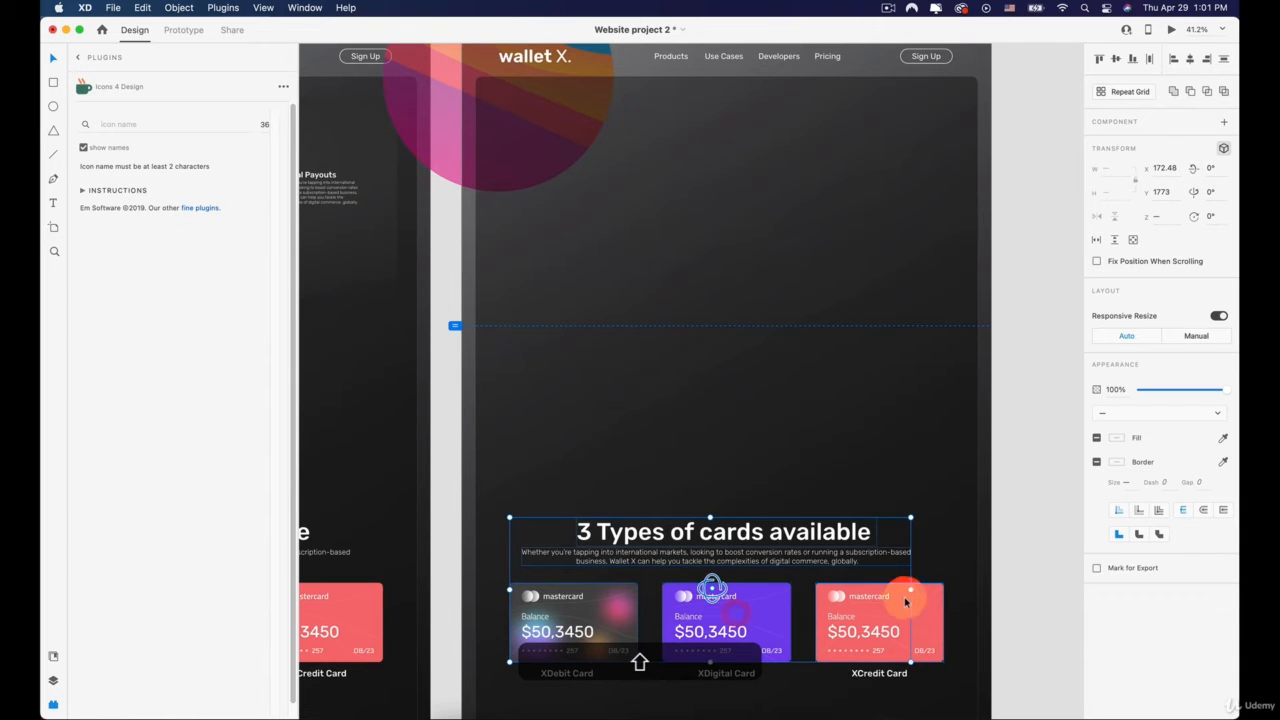
{"action": "left_click", "coordinate": [577, 678], "text": "shift"}
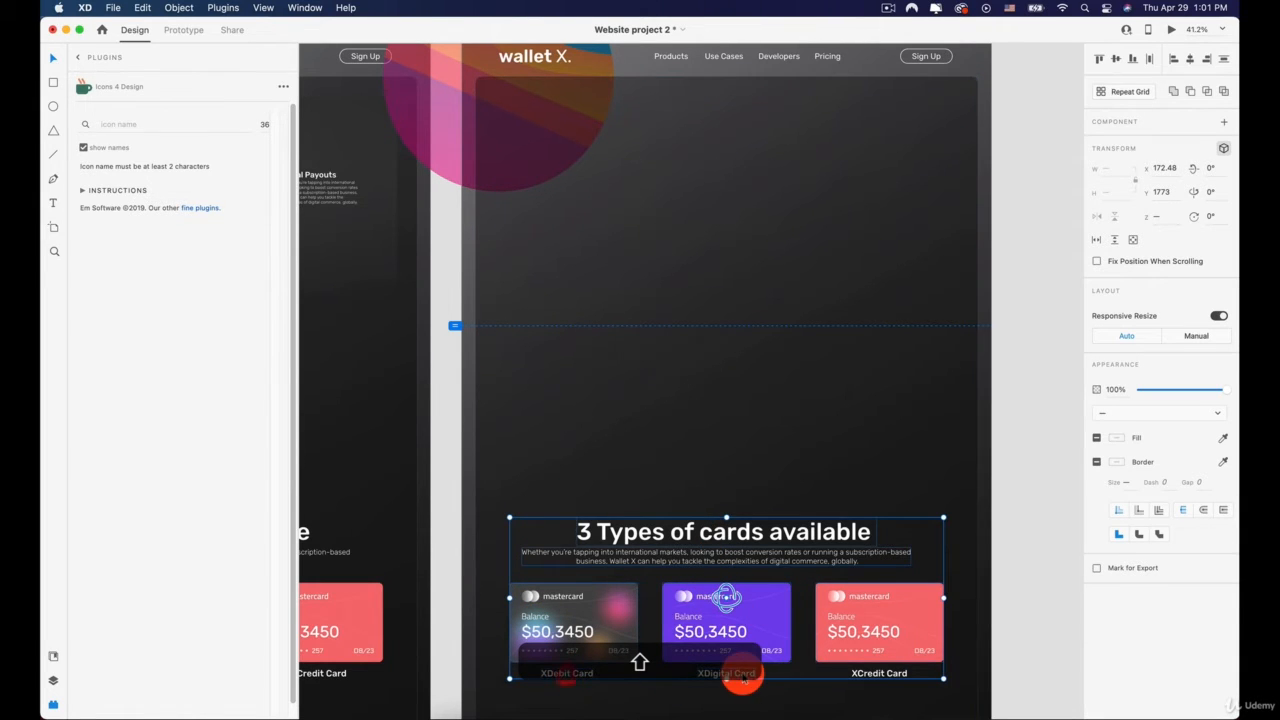
{"action": "left_click", "coordinate": [879, 675], "text": "shift"}
{"action": "left_click", "coordinate": [695, 509]}
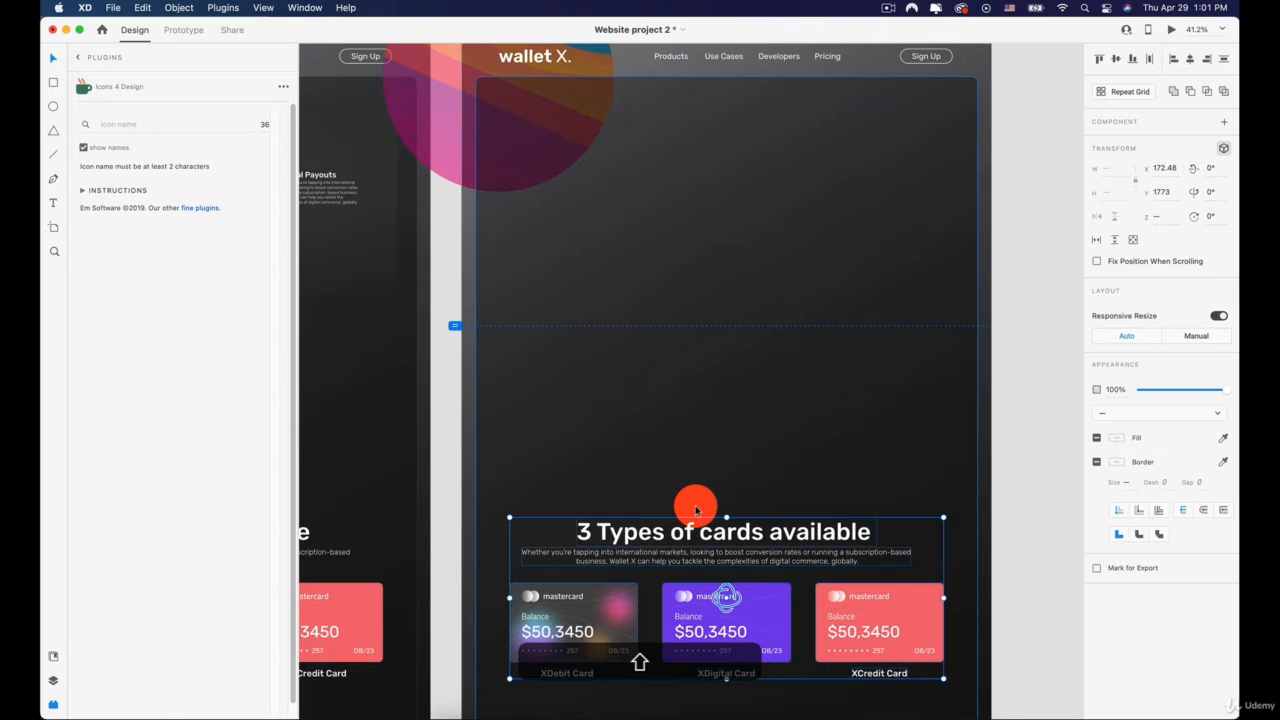
{"action": "key", "text": "shift+Up"}
{"action": "key", "text": "shift+Up"}
{"action": "key", "text": "shift+Up"}
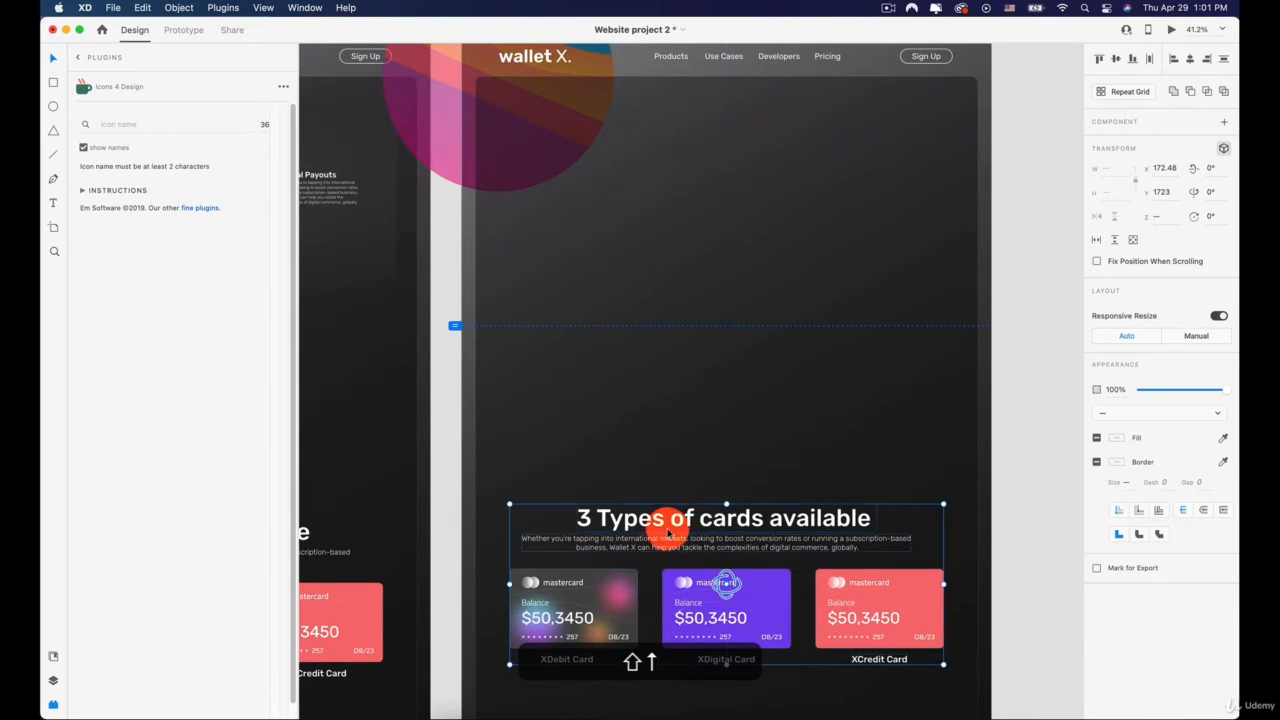
{"action": "left_click_drag", "start_coordinate": [668, 523], "coordinate": [667, 125]}
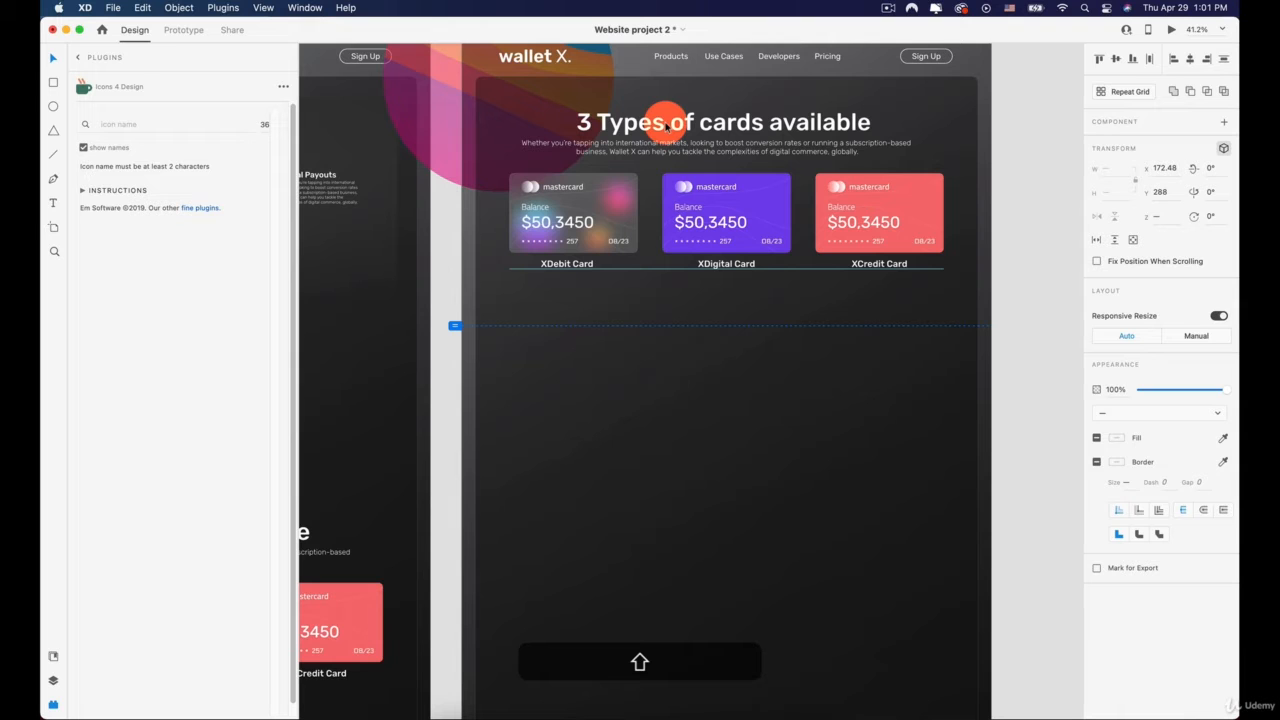
{"action": "left_click_drag", "start_coordinate": [666, 127], "coordinate": [667, 127]}
Step: Link the Web 1920 – 2 artboard to Web 1920 – 3 with a Tap trigger and Auto-Animate, Ease In-Out, 0.6 s
{"action": "left_click_drag", "start_coordinate": [717, 342], "coordinate": [938, 447]}
{"action": "left_click", "coordinate": [839, 458]}
{"action": "scroll", "coordinate": [839, 458], "scroll_direction": "down", "scroll_amount": 3}
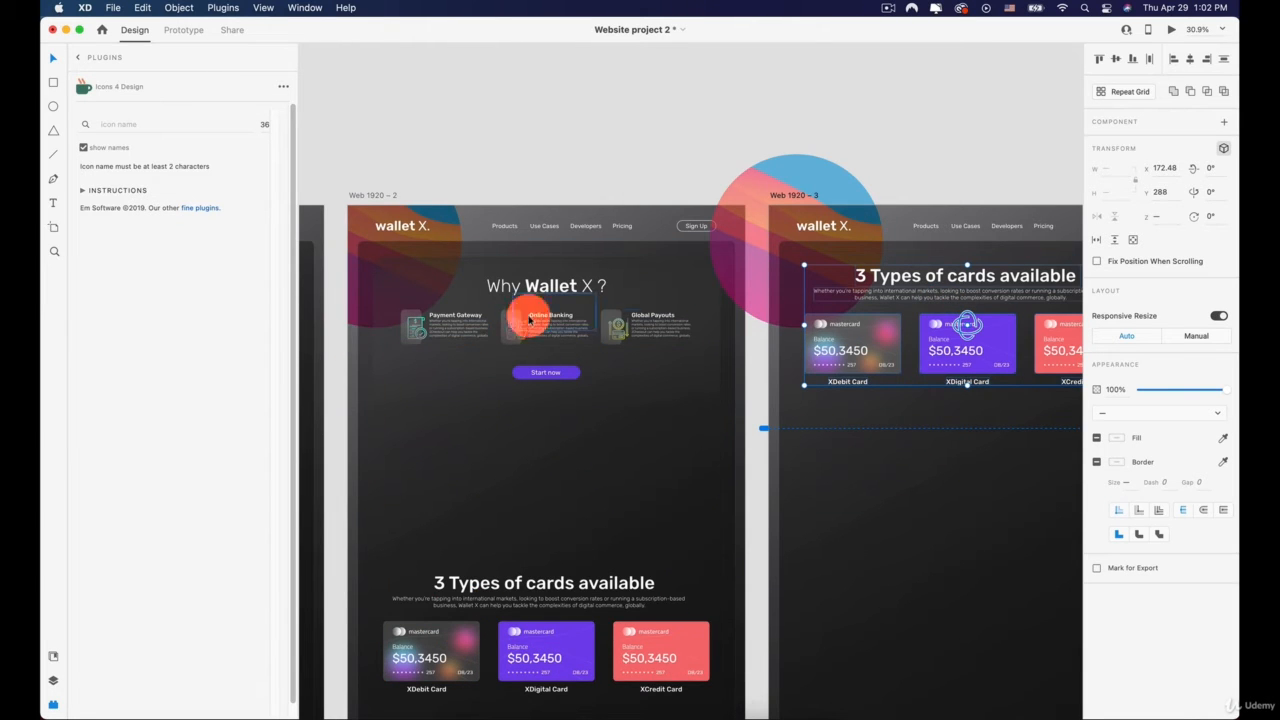
{"action": "left_click", "coordinate": [379, 195]}
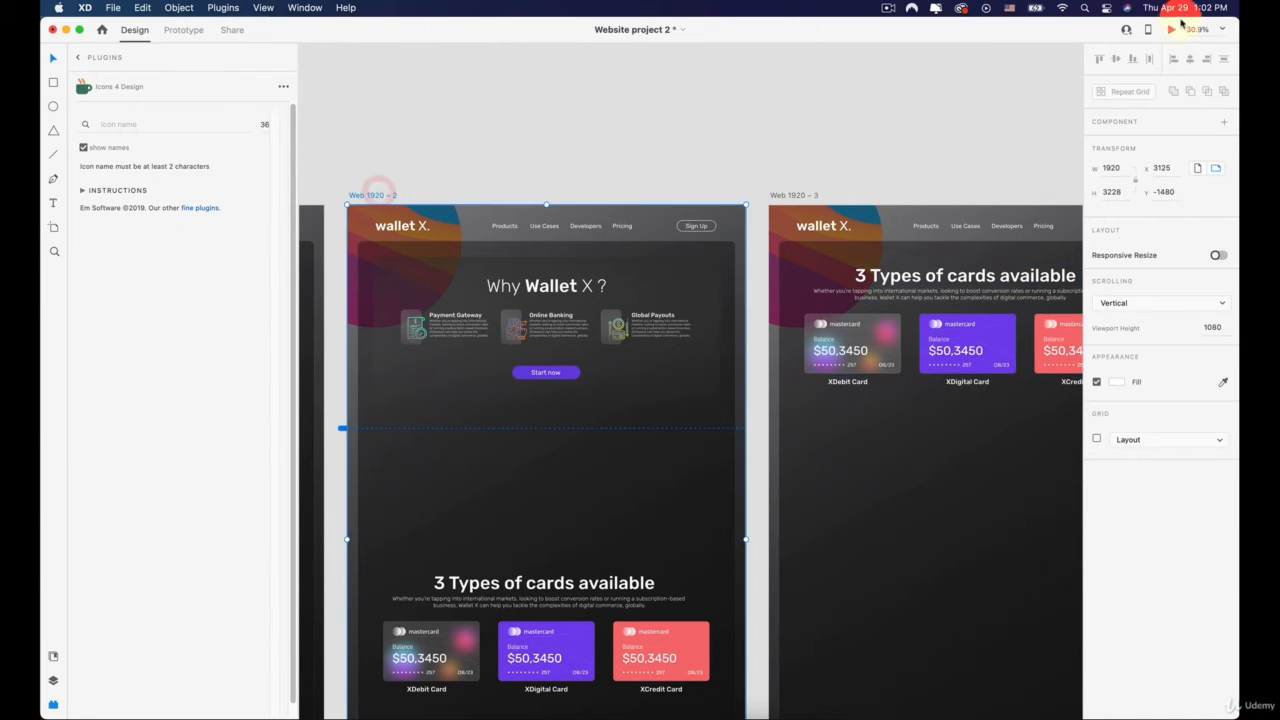
{"action": "left_click", "coordinate": [184, 30]}
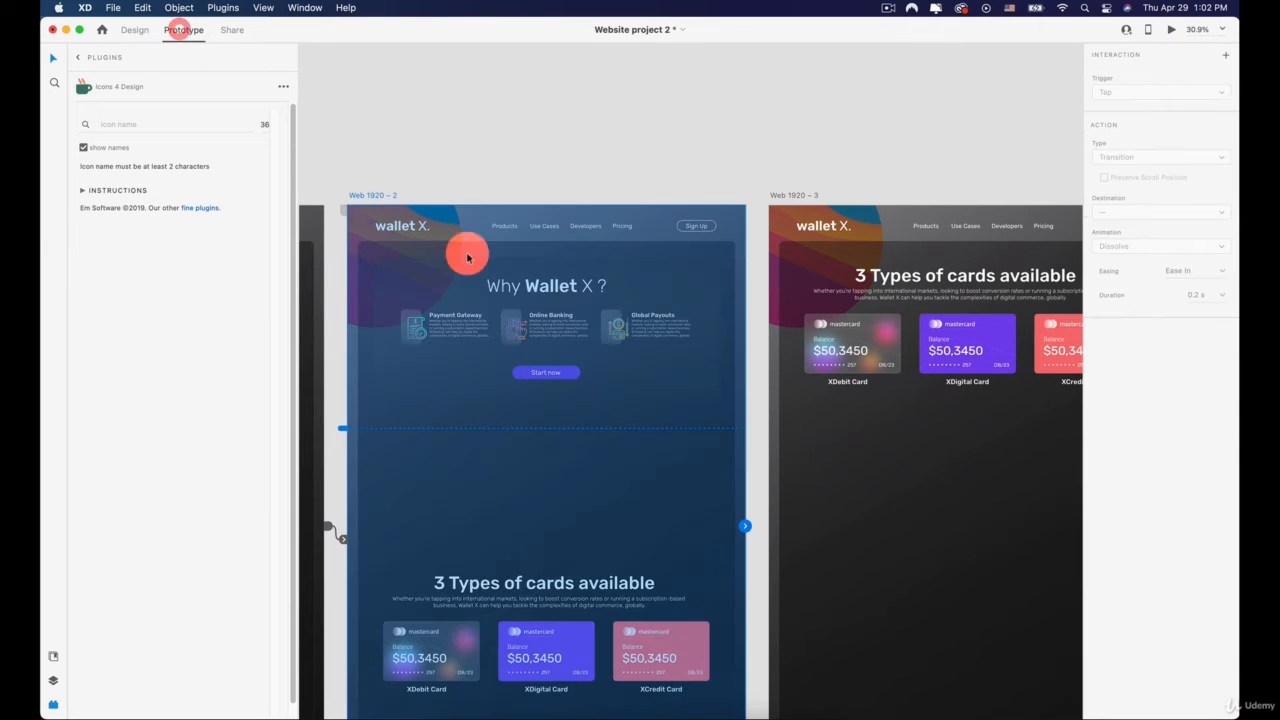
{"action": "left_click_drag", "start_coordinate": [746, 526], "coordinate": [803, 528]}
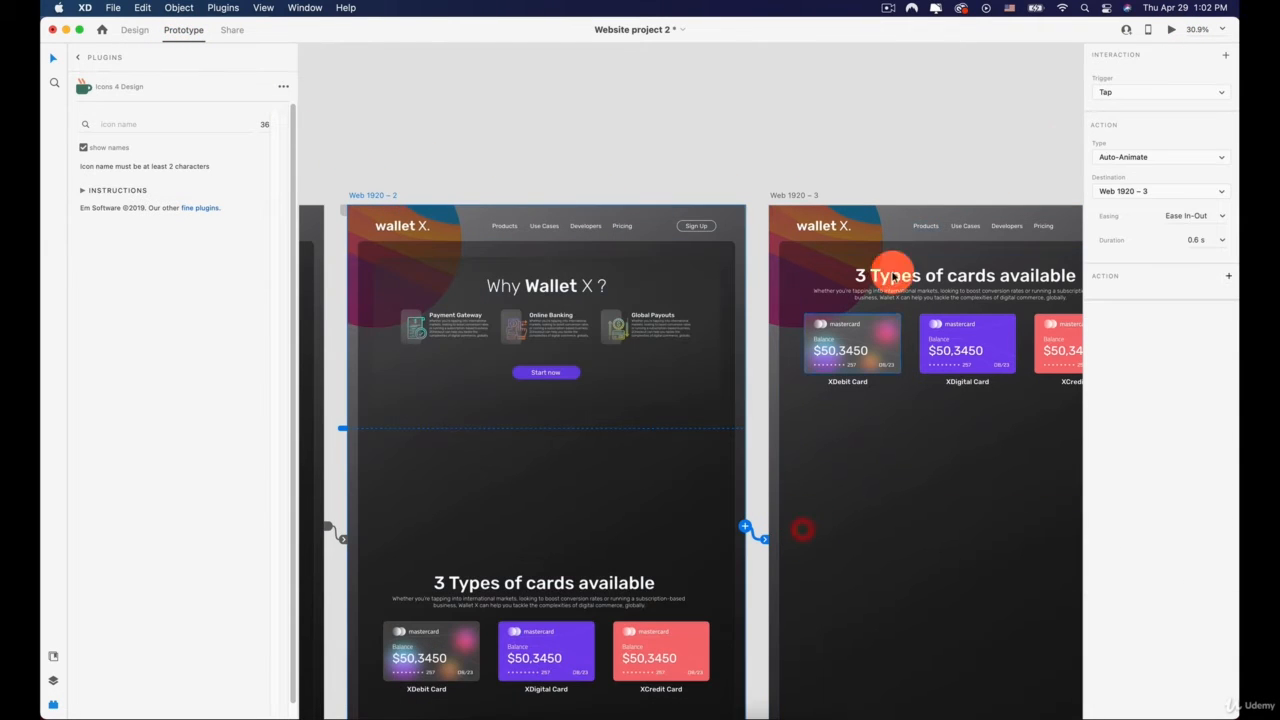
Step: Preview the transition from the Why Wallet X section to the cards section, and shrink the preview window to uncover the artboards
{"action": "left_click", "coordinate": [1168, 31]}
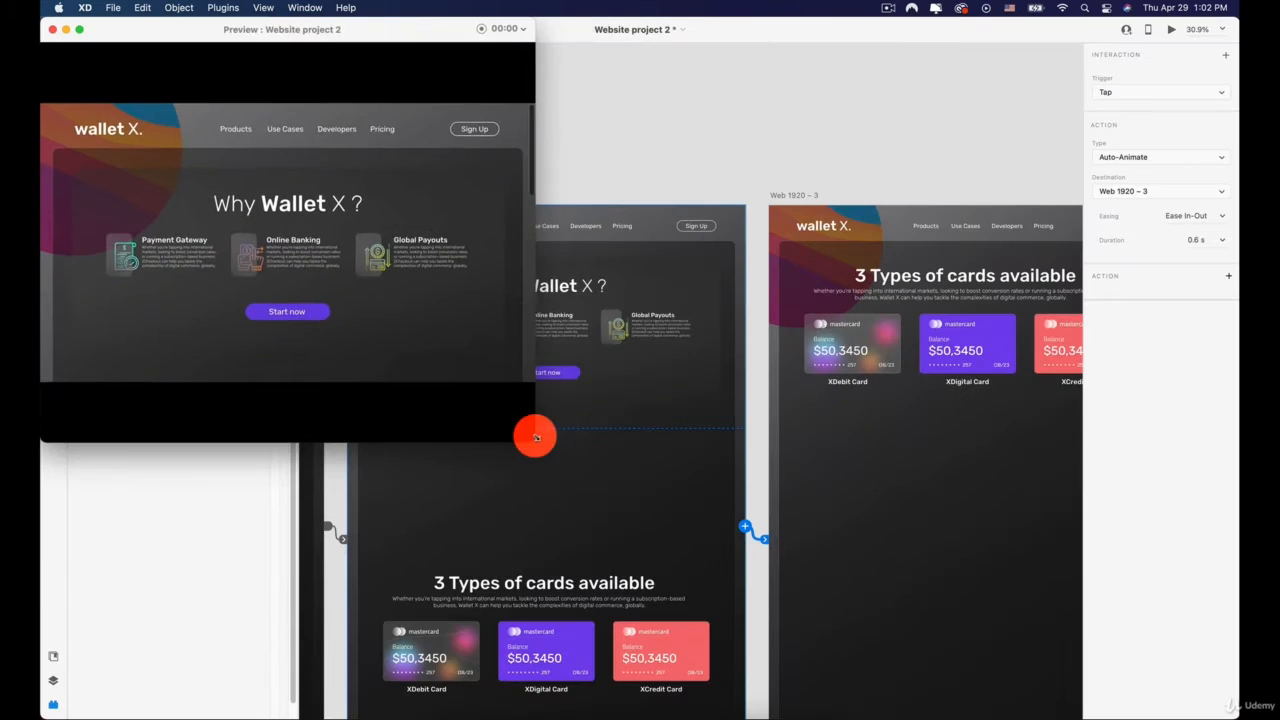
{"action": "left_click", "coordinate": [326, 253]}
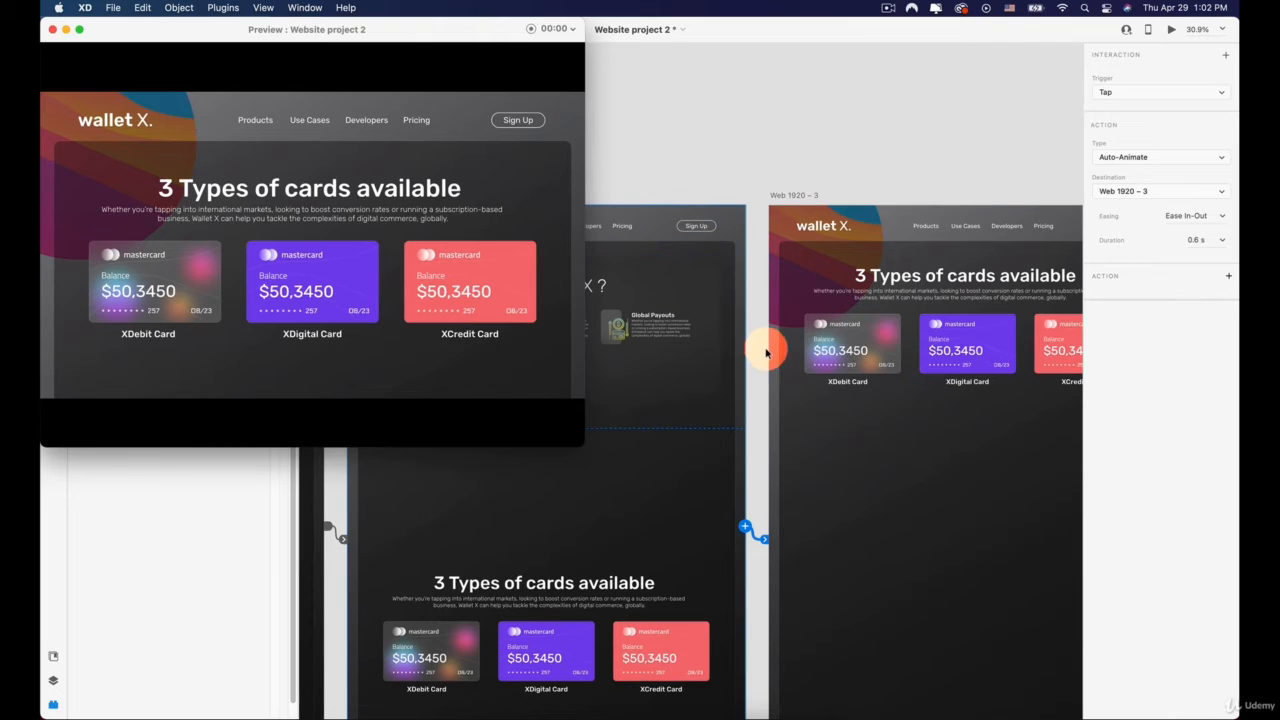
{"action": "left_click_drag", "start_coordinate": [583, 446], "coordinate": [349, 274]}
{"action": "left_click_drag", "start_coordinate": [252, 39], "coordinate": [201, 136]}
Step: Move the three cards and their labels on the Web 1920 – 2 artboard straight up to Y about 538, over the Why Wallet X section
{"action": "left_click", "coordinate": [135, 29]}
{"action": "left_click", "coordinate": [543, 543]}
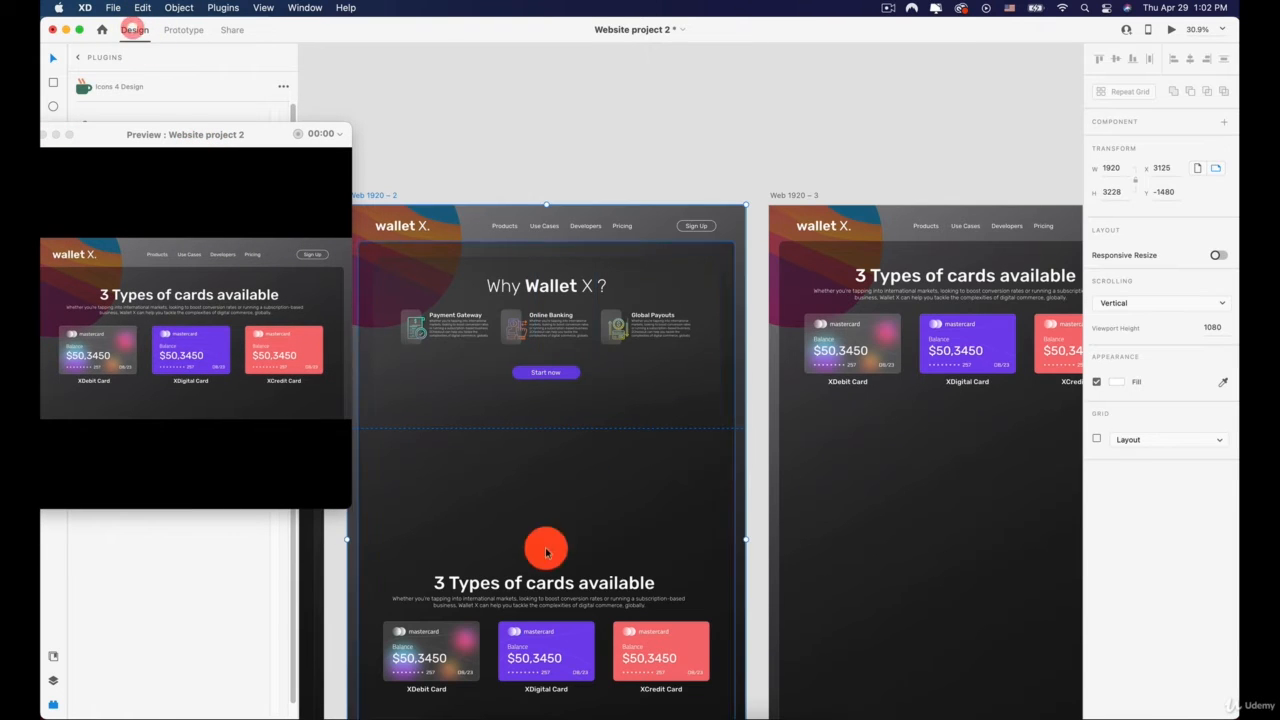
{"action": "left_click", "coordinate": [430, 648]}
{"action": "left_click", "coordinate": [546, 655], "text": "shift"}
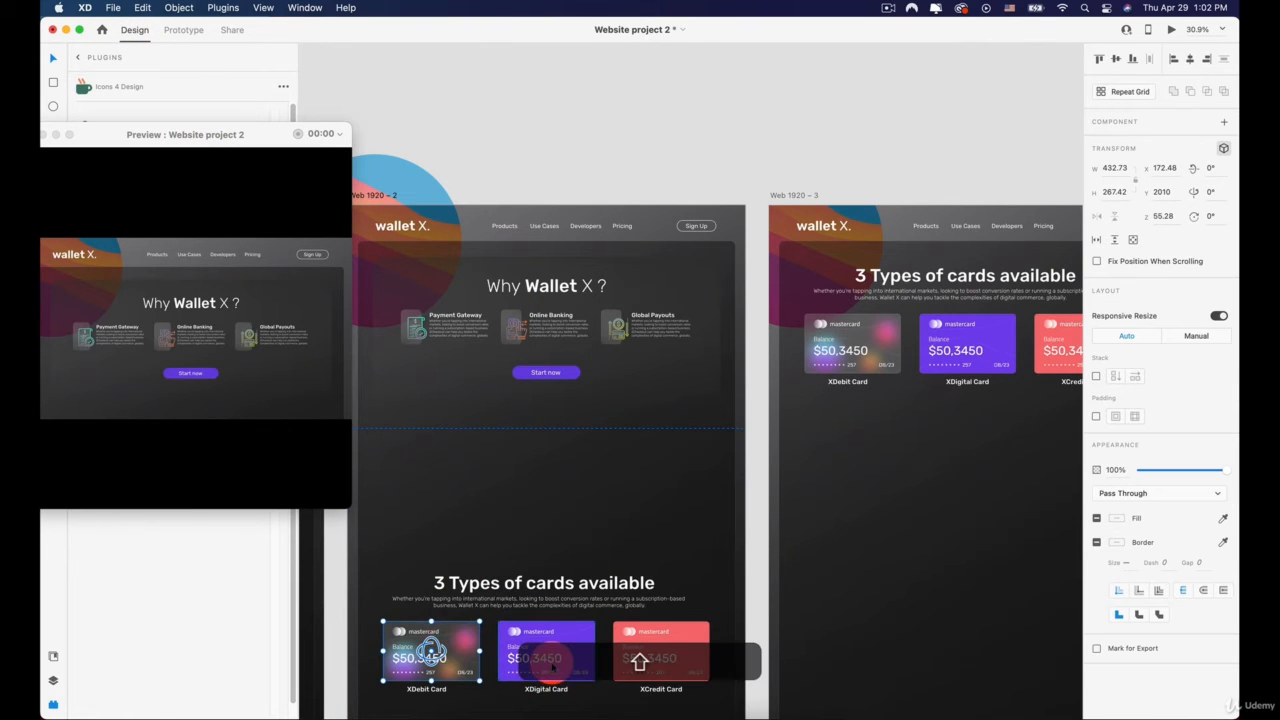
{"action": "left_click", "coordinate": [416, 688], "text": "shift"}
{"action": "left_click", "coordinate": [545, 690], "text": "shift"}
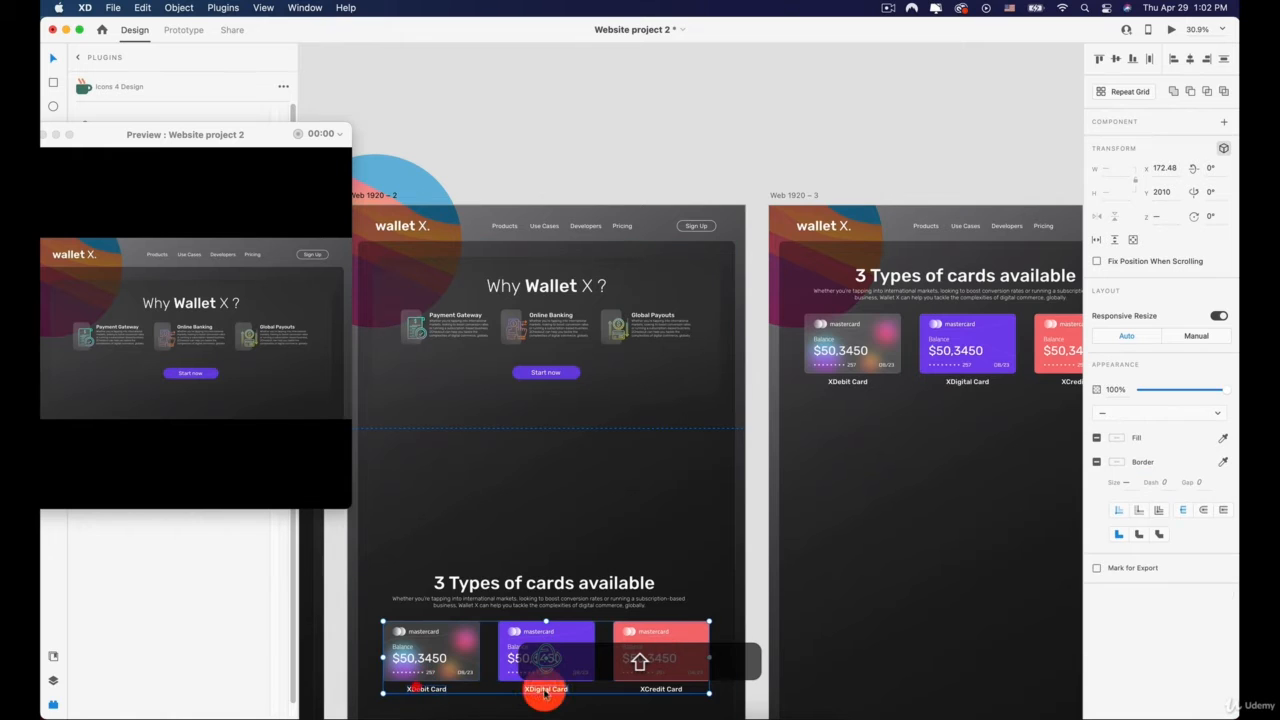
{"action": "left_click", "coordinate": [667, 691], "text": "shift"}
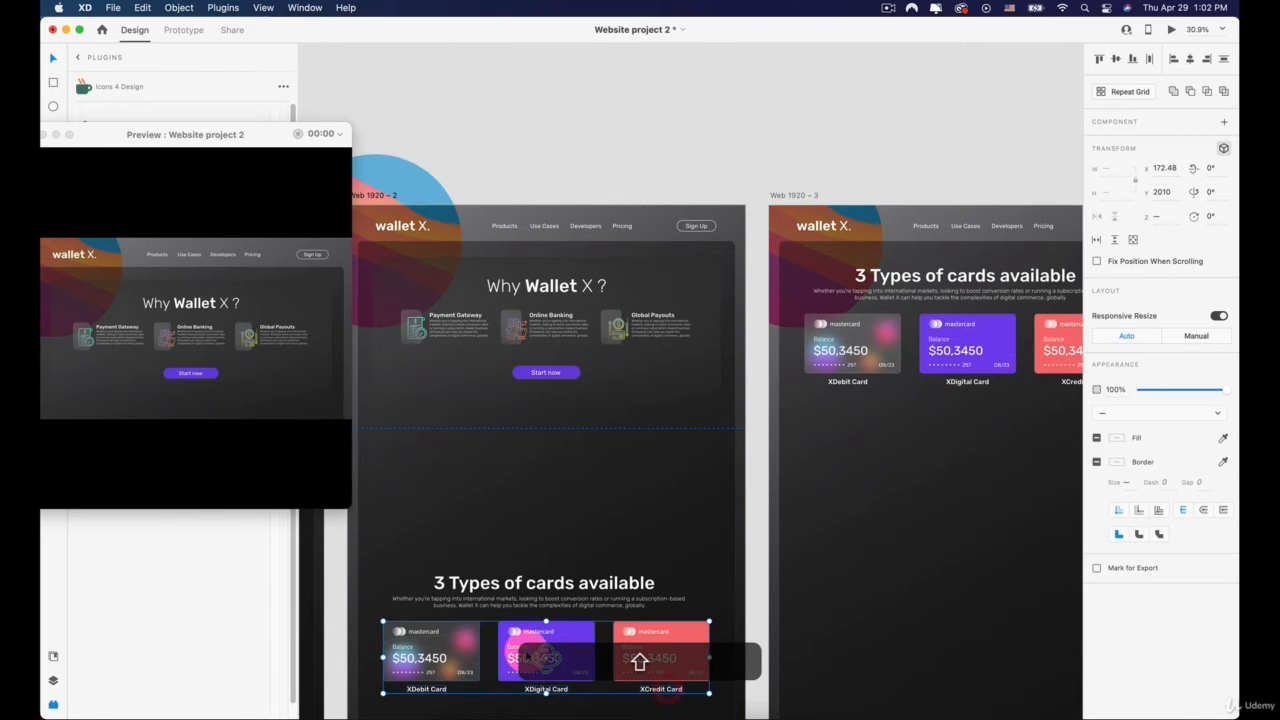
{"action": "left_click_drag", "start_coordinate": [527, 649], "coordinate": [536, 350]}
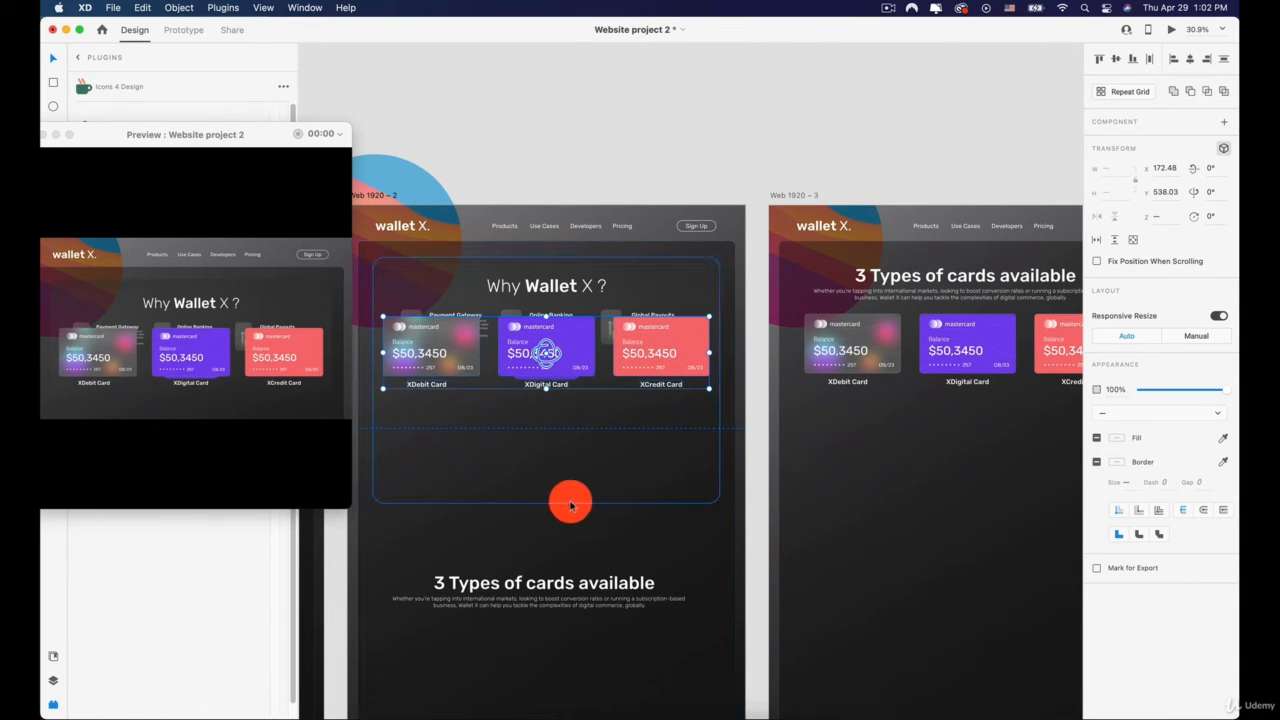
{"action": "left_click", "coordinate": [570, 505]}
Step: Shift the red XCredit card right to X about 1476 with -39° Y rotation, and the XDebit card left to X 51.5 with 30° Y rotation
{"action": "left_click", "coordinate": [678, 346]}
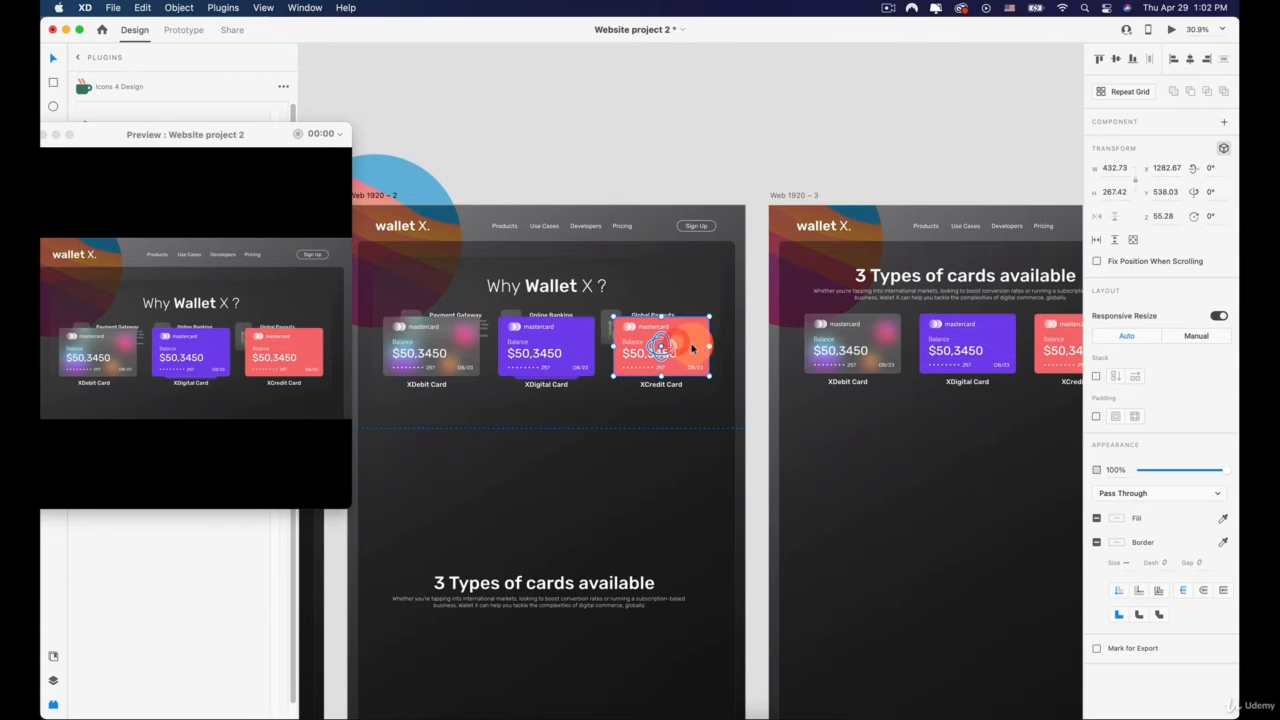
{"action": "left_click_drag", "start_coordinate": [692, 348], "coordinate": [714, 344]}
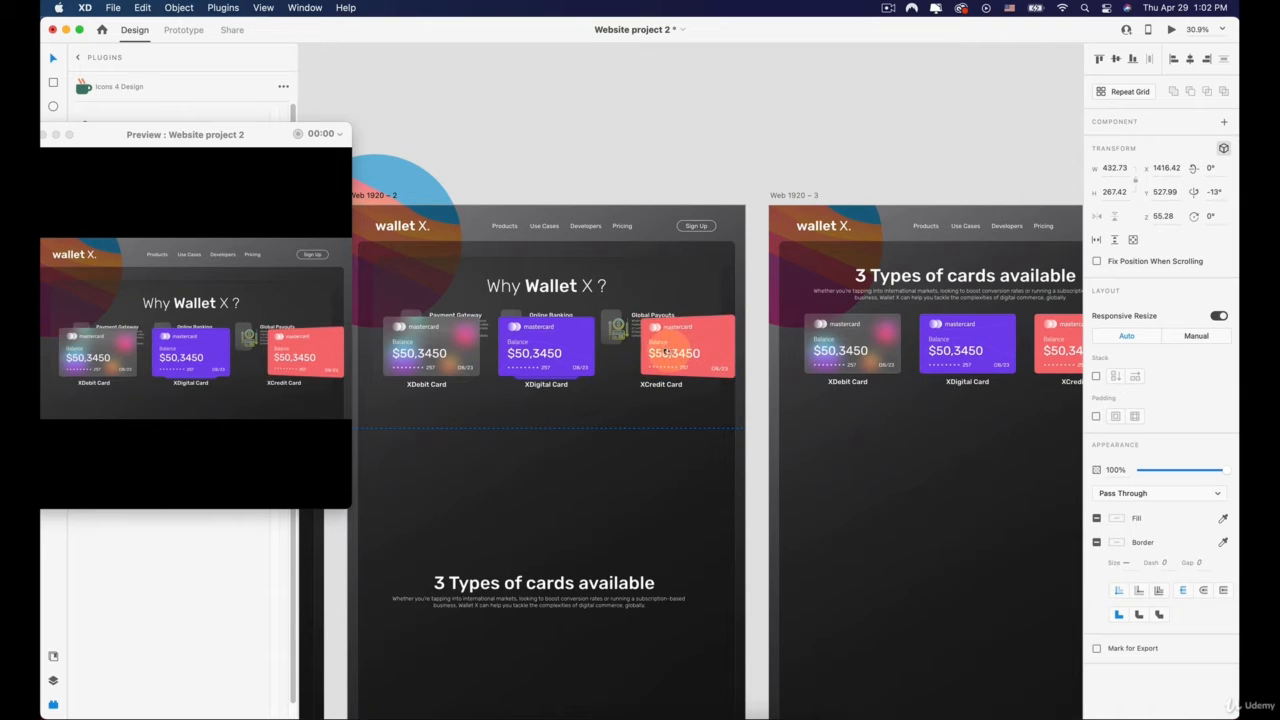
{"action": "left_click", "coordinate": [415, 352]}
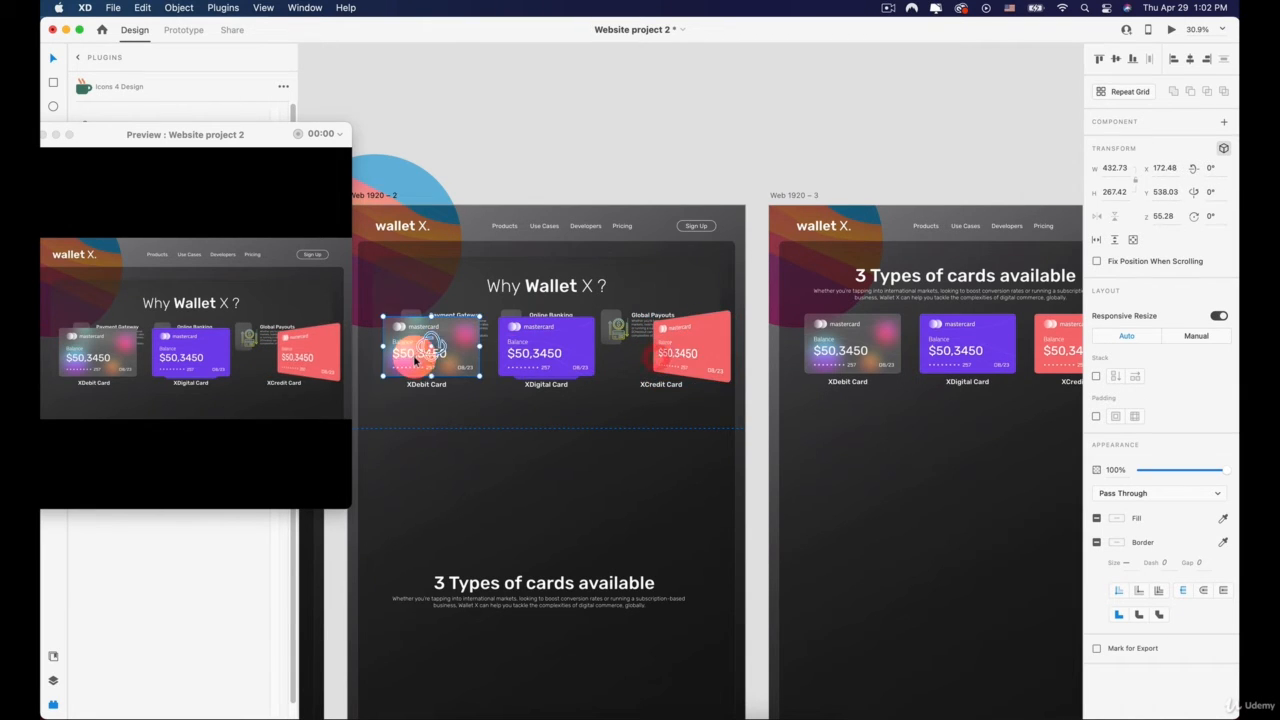
{"action": "scroll", "coordinate": [471, 366], "scroll_direction": "left", "scroll_amount": 2}
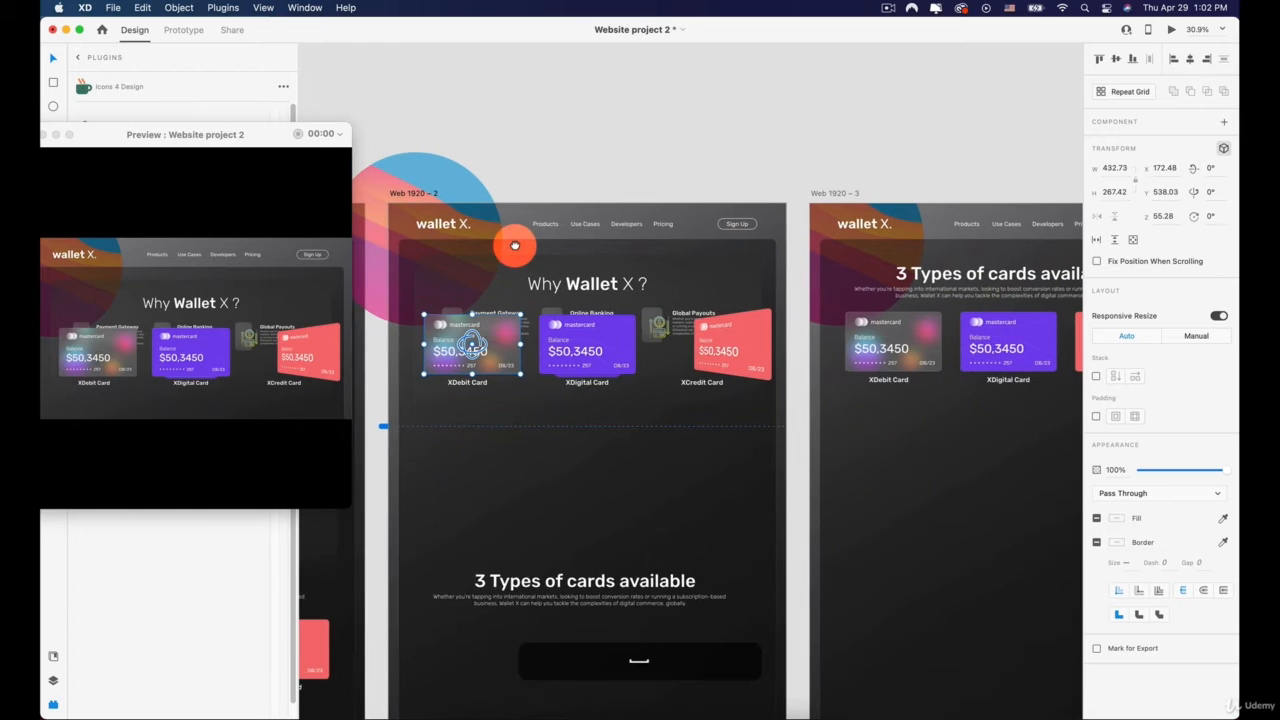
{"action": "left_click_drag", "start_coordinate": [503, 349], "coordinate": [448, 350]}
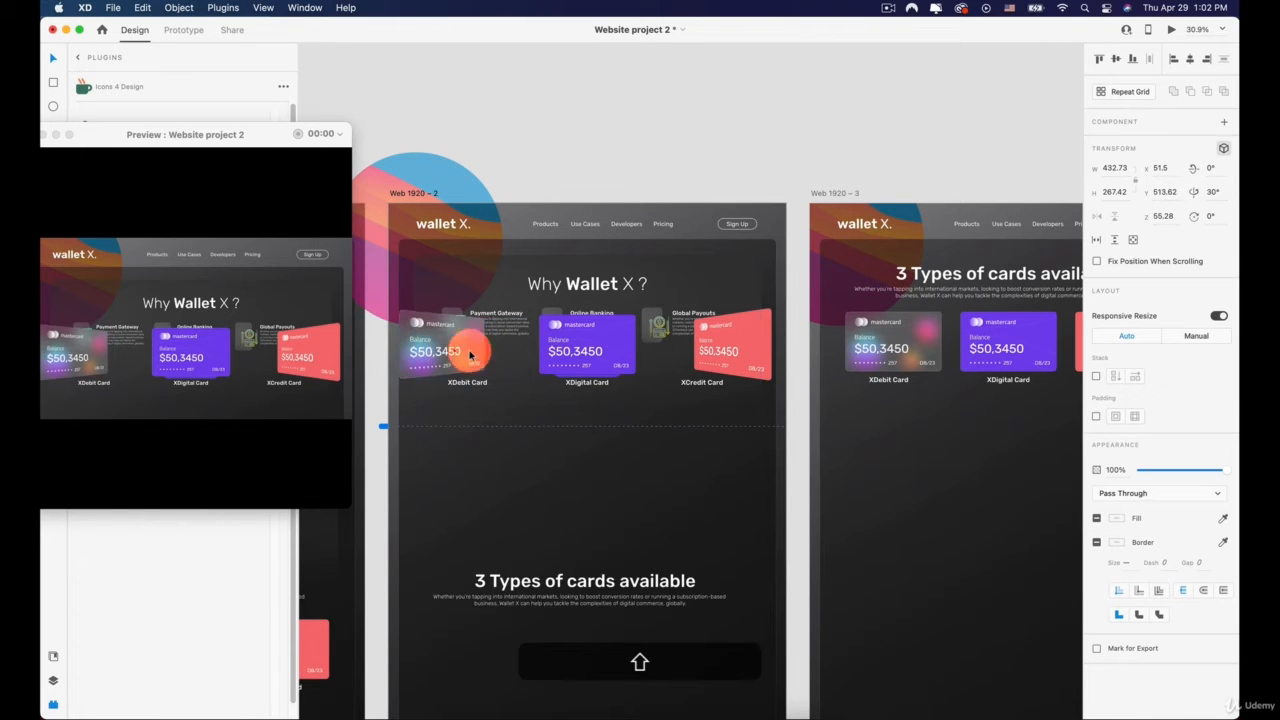
Step: Lower the purple XDigital card to Y about 746, X about 695, and tilt it to a 44° X rotation
{"action": "left_click", "coordinate": [565, 338]}
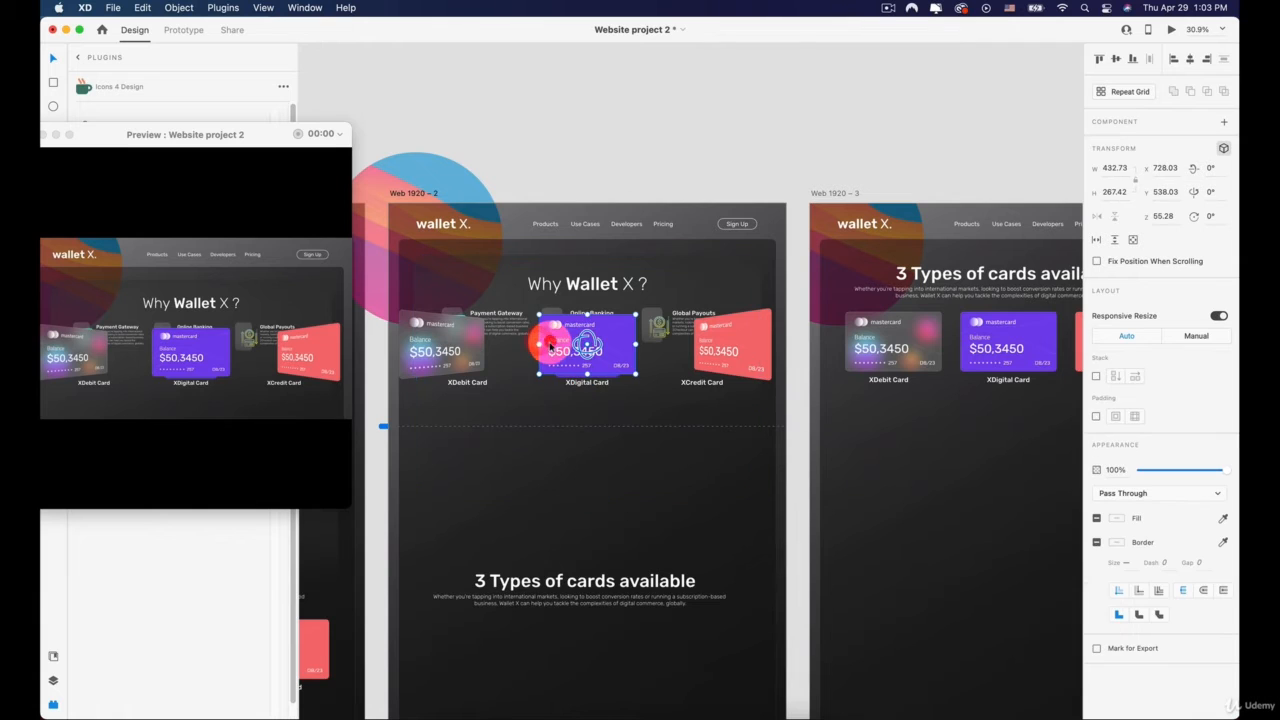
{"action": "left_click_drag", "start_coordinate": [551, 345], "coordinate": [579, 365]}
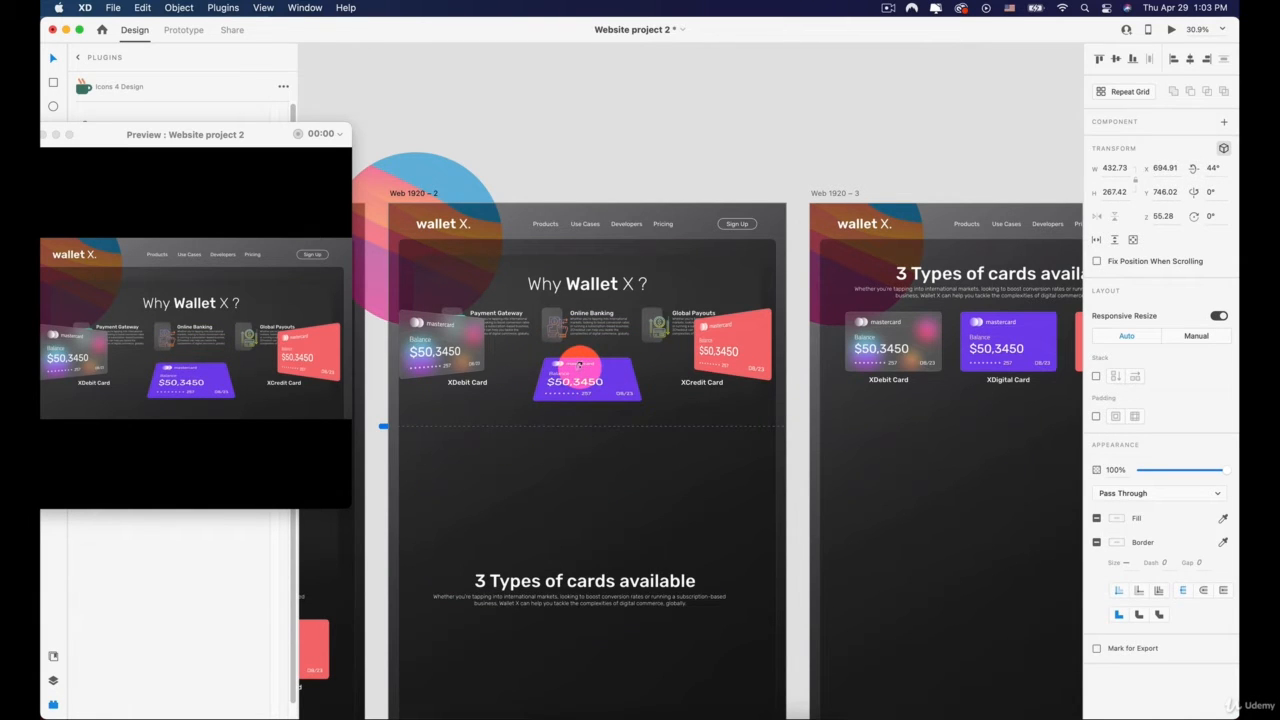
Step: Set the opacity of the XDebit, XCredit and XDigital cards on the Web 1920 – 2 artboard to 0%
{"action": "left_click", "coordinate": [445, 357]}
{"action": "left_click_drag", "start_coordinate": [1227, 470], "coordinate": [945, 467]}
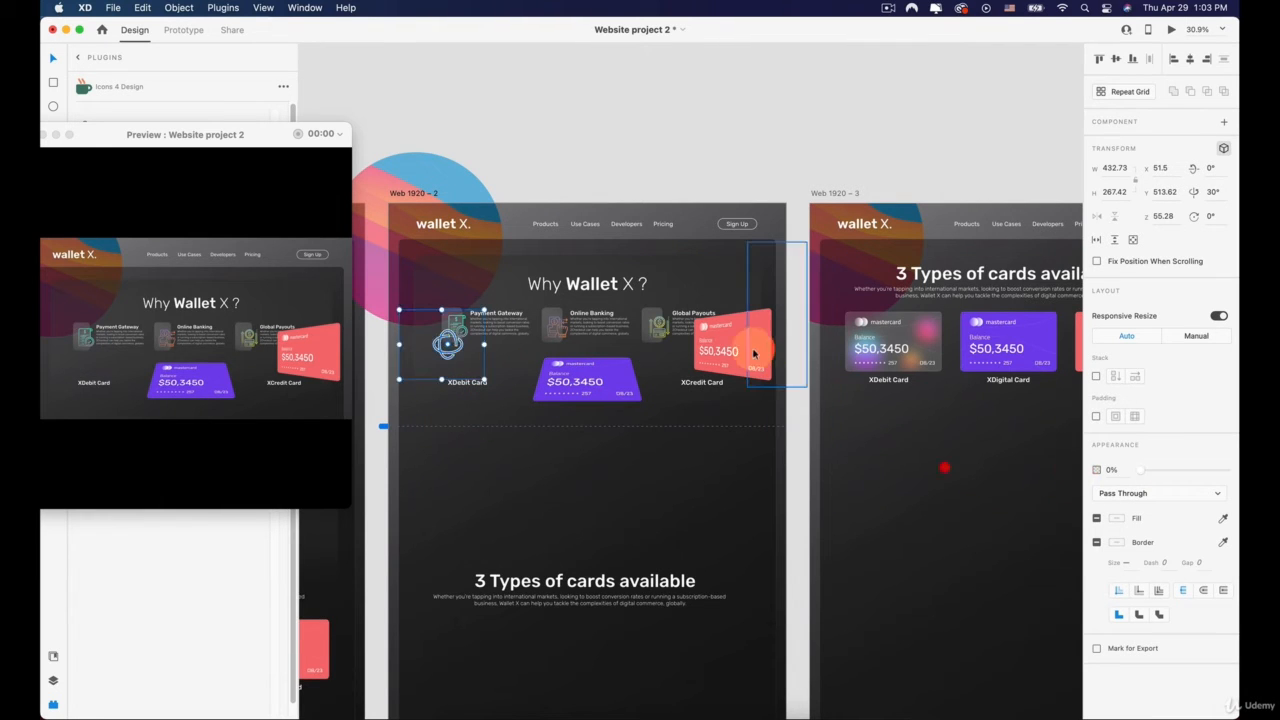
{"action": "left_click_drag", "start_coordinate": [1191, 468], "coordinate": [1063, 466]}
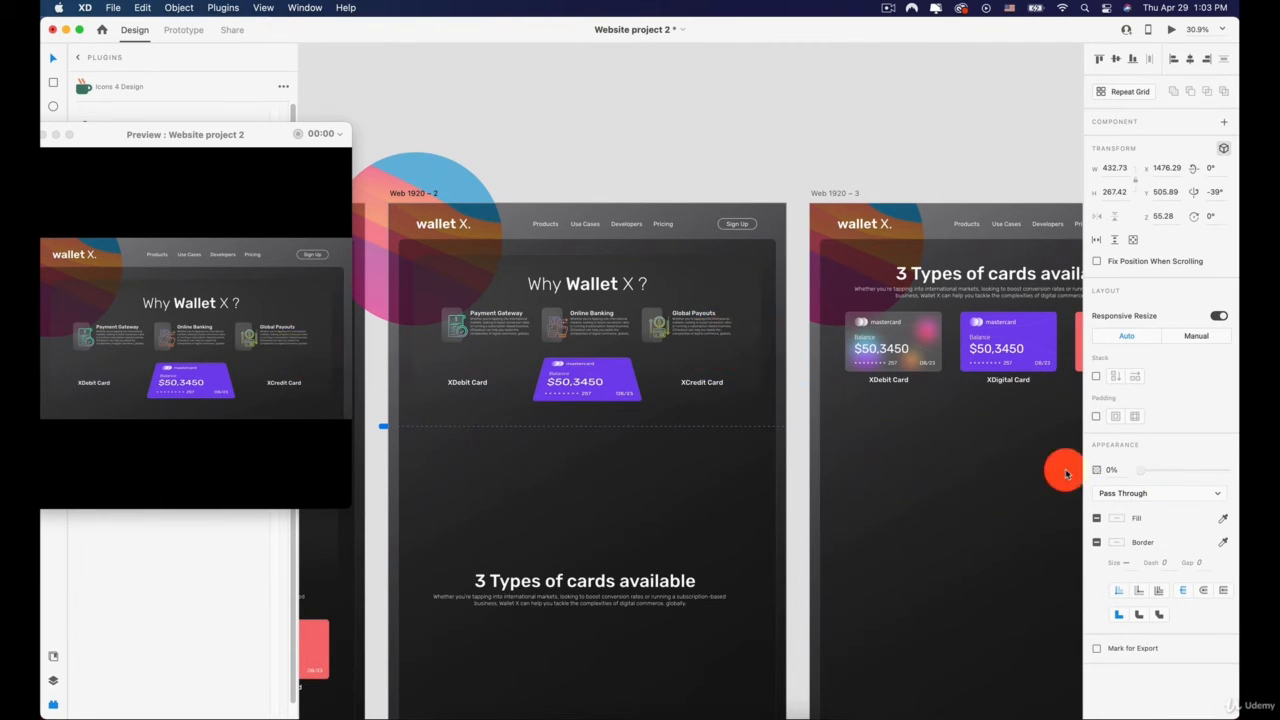
{"action": "left_click", "coordinate": [606, 385]}
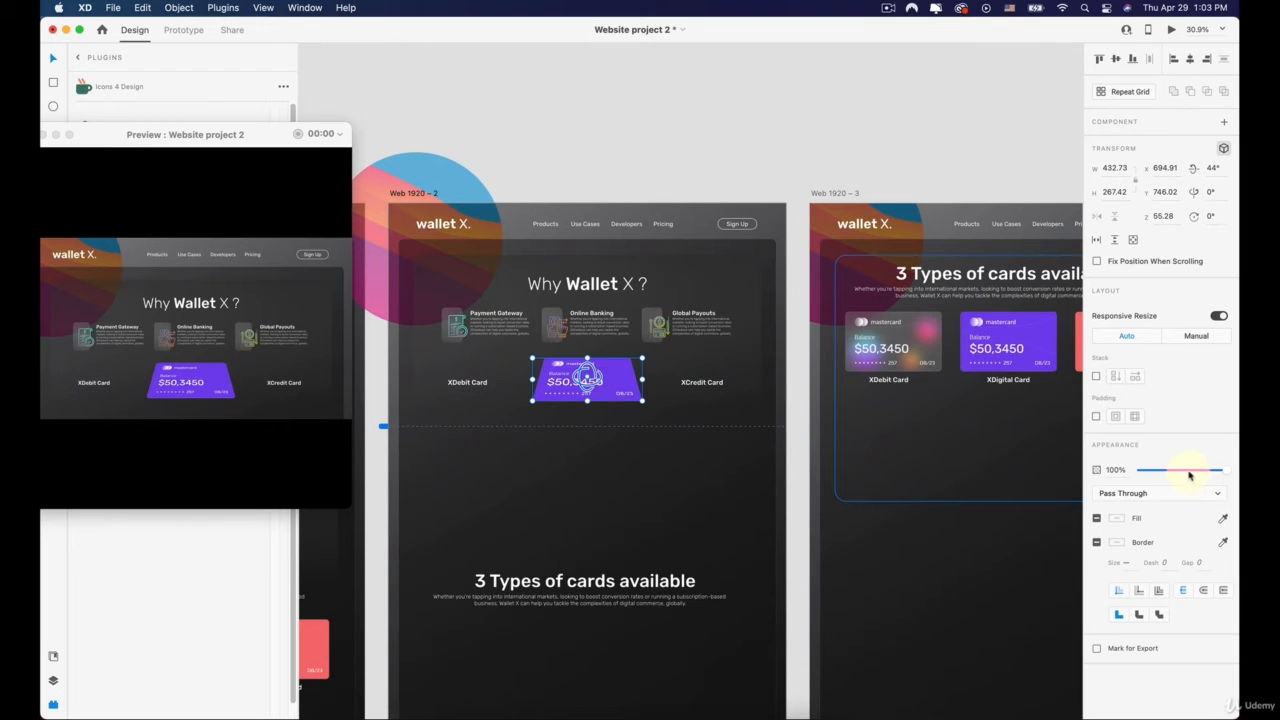
{"action": "left_click_drag", "start_coordinate": [1189, 476], "coordinate": [1080, 466]}
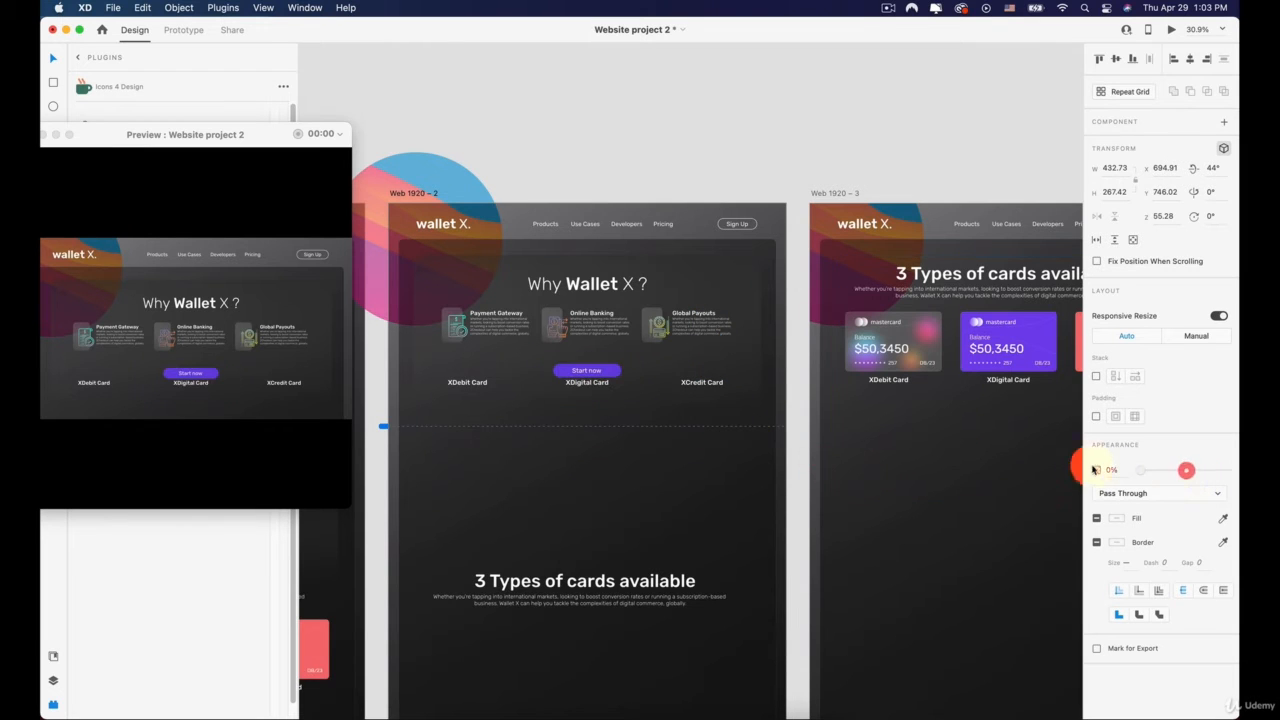
Step: Set the opacity of the XDebit Card, XCredit Card and XDigital Card labels on the Web 1920 – 2 artboard to 0%
{"action": "left_click", "coordinate": [464, 388]}
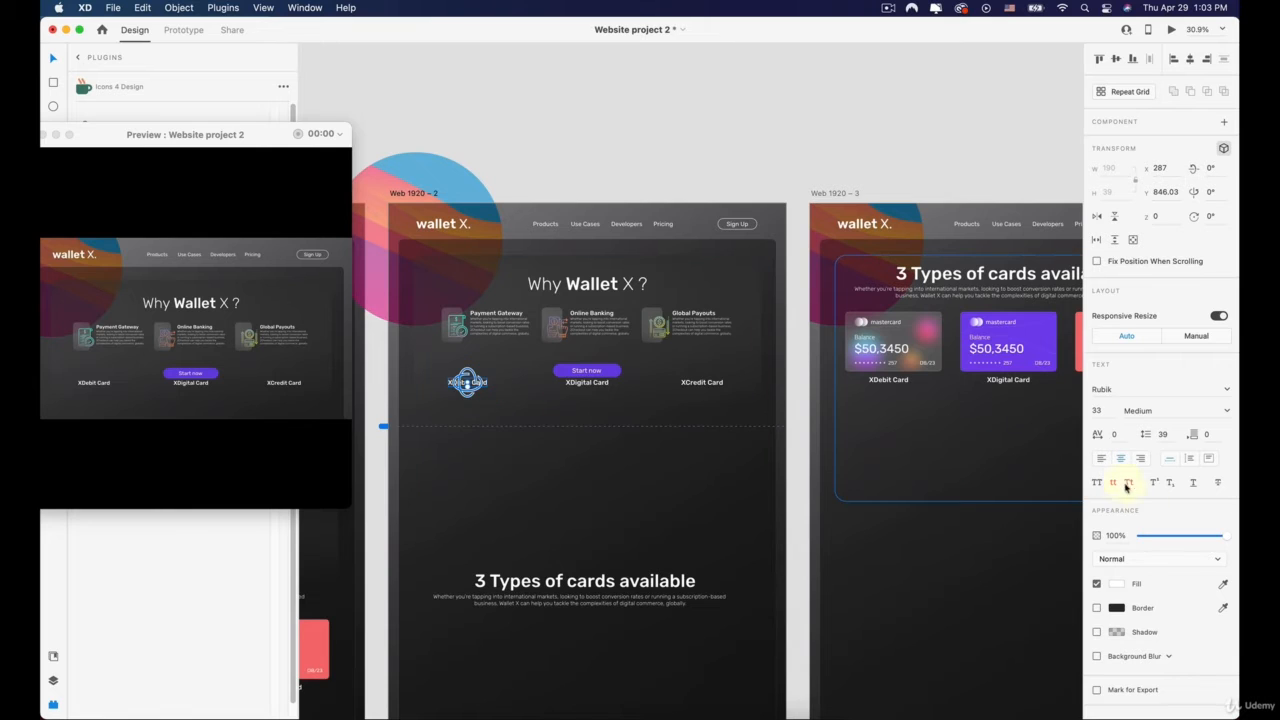
{"action": "left_click_drag", "start_coordinate": [1193, 537], "coordinate": [604, 383]}
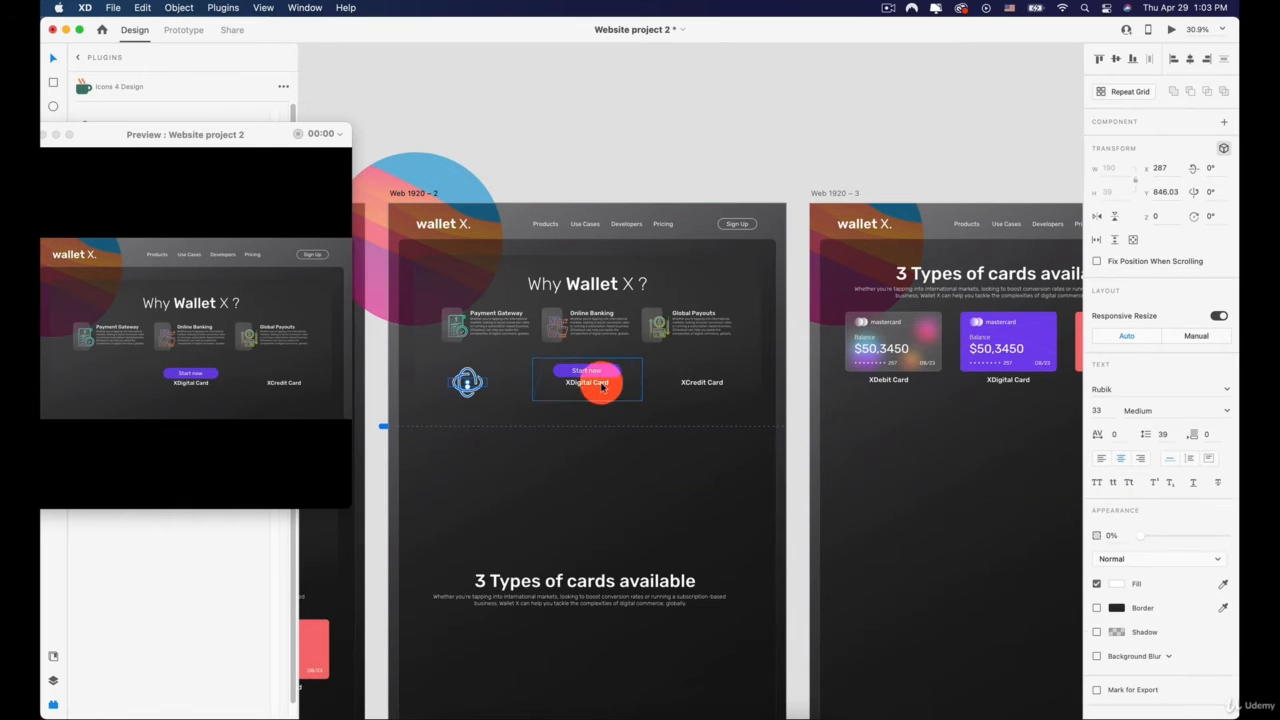
{"action": "left_click", "coordinate": [702, 382]}
{"action": "left_click_drag", "start_coordinate": [1193, 537], "coordinate": [948, 526]}
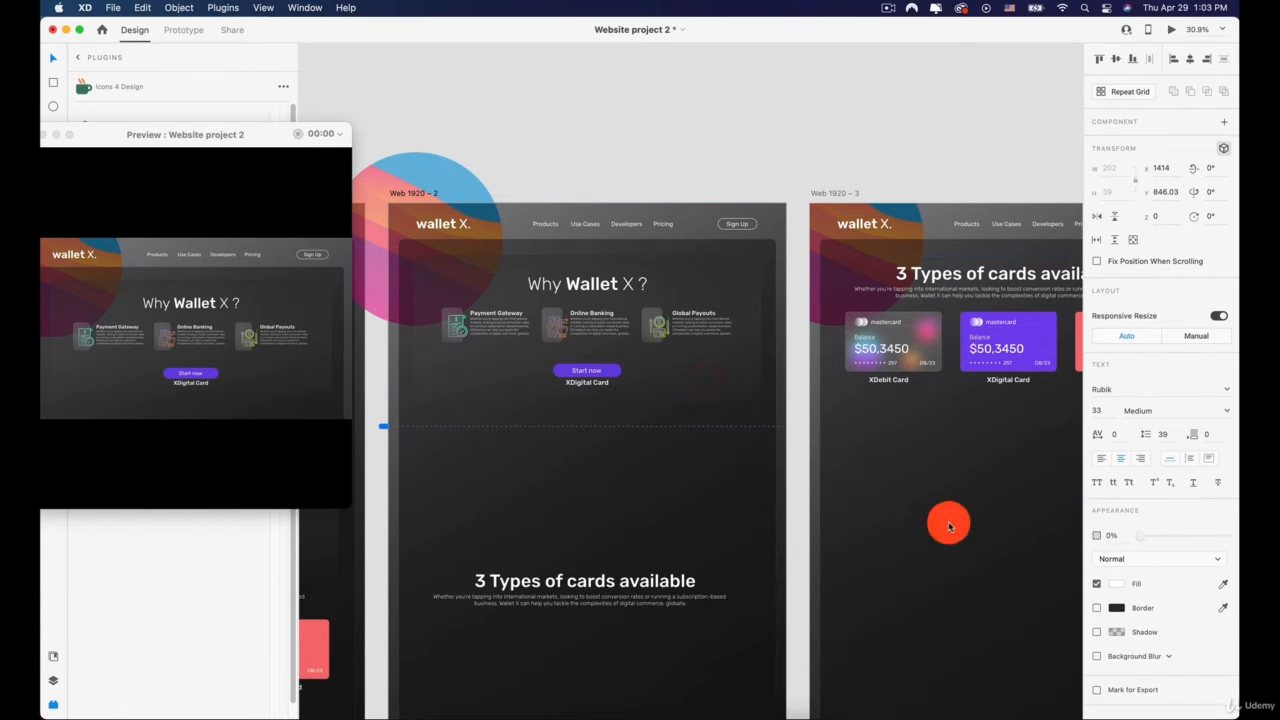
{"action": "left_click", "coordinate": [602, 387]}
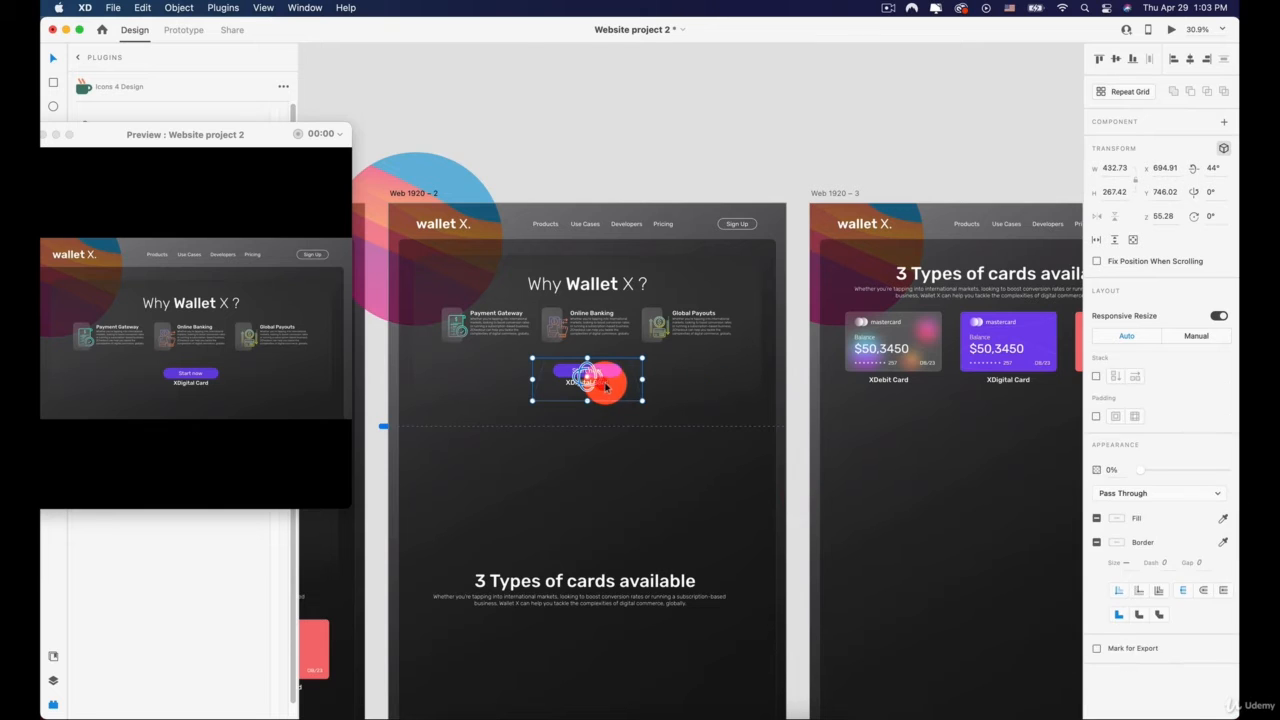
{"action": "left_click", "coordinate": [596, 384], "text": "super"}
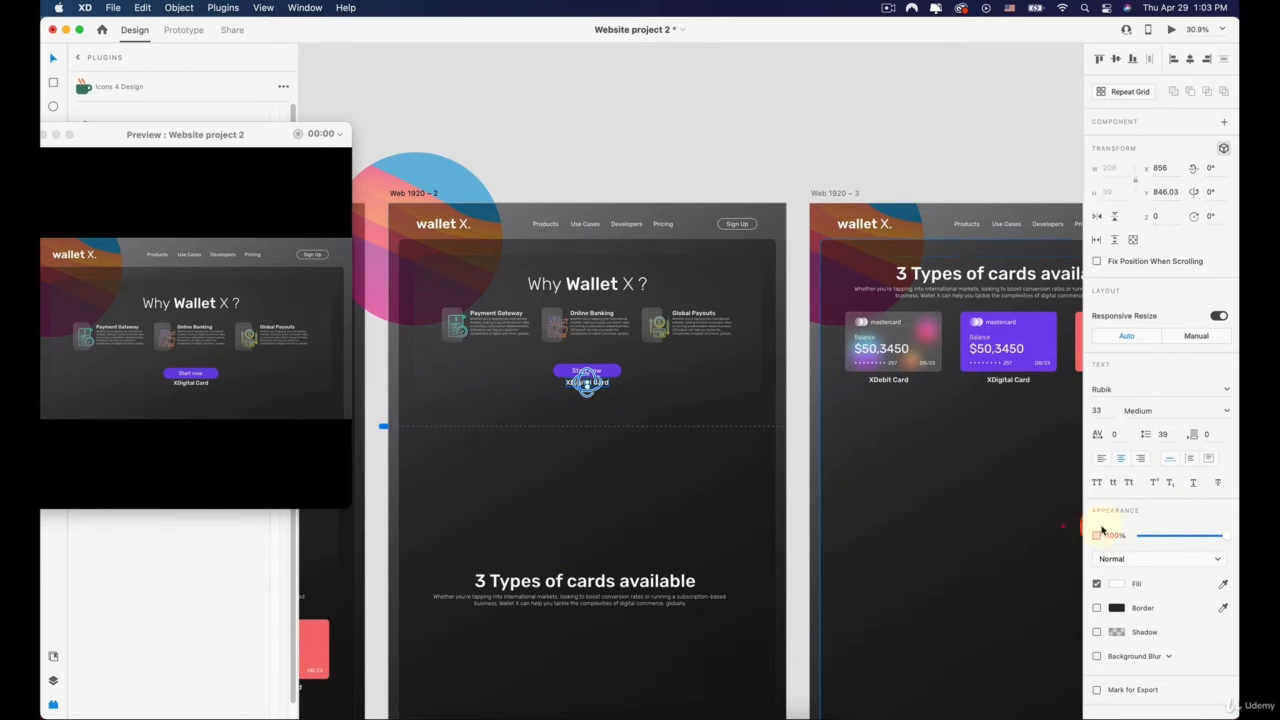
{"action": "left_click_drag", "start_coordinate": [1162, 540], "coordinate": [672, 435]}
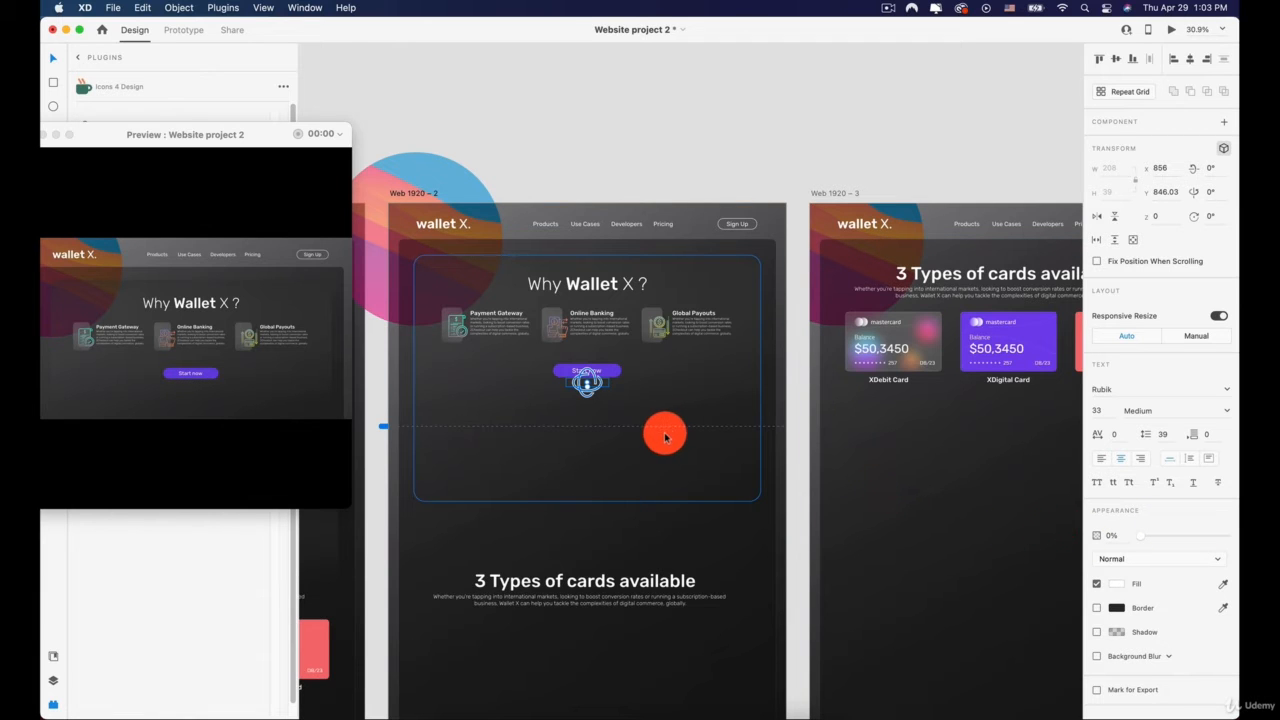
Step: Move the "3 Types of cards available" heading and paragraph on Web 1920 – 2 to X 76.99, Y 127.15, Z 117.36, and set their opacity to 0%
{"action": "left_click", "coordinate": [563, 597]}
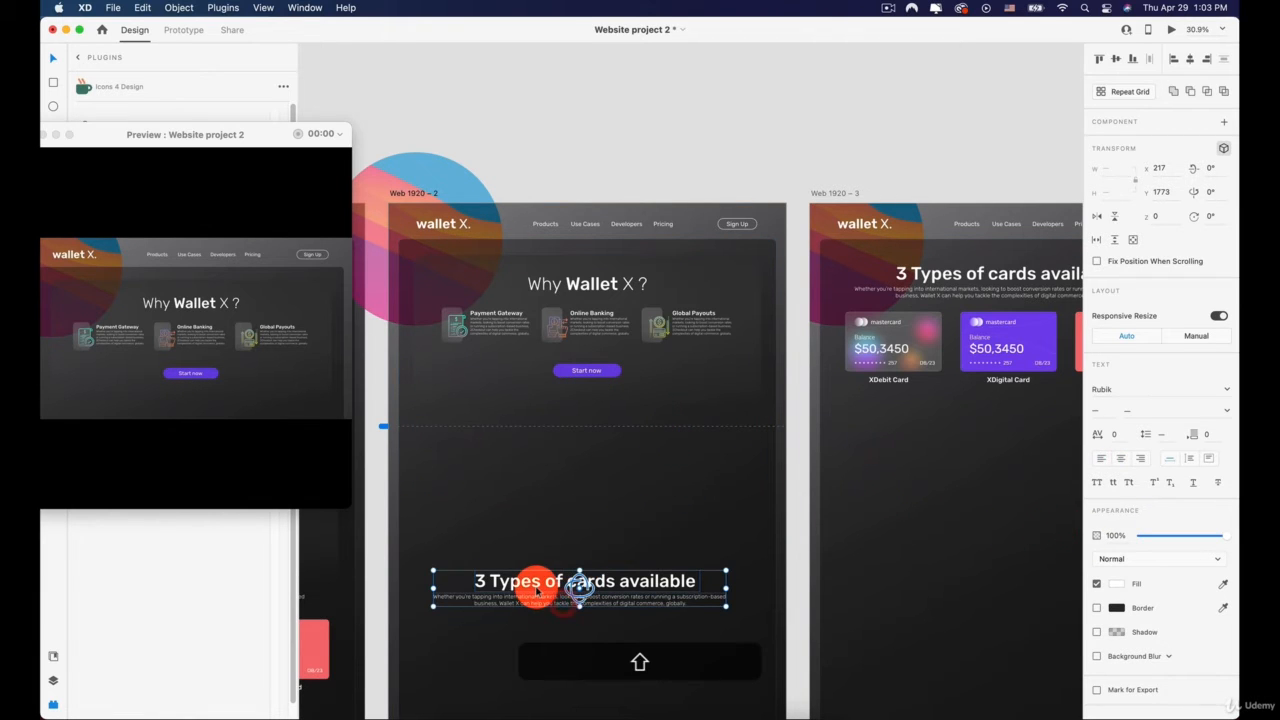
{"action": "left_click_drag", "start_coordinate": [537, 590], "coordinate": [572, 262]}
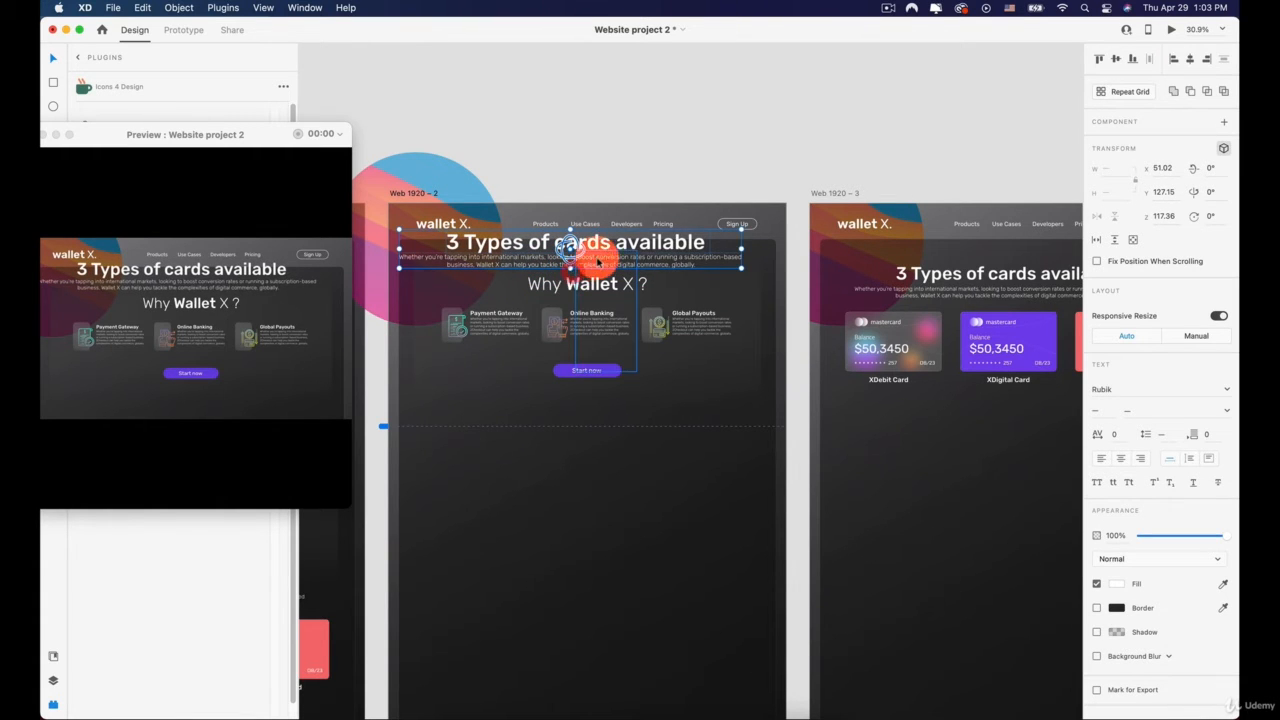
{"action": "left_click_drag", "start_coordinate": [681, 244], "coordinate": [688, 243]}
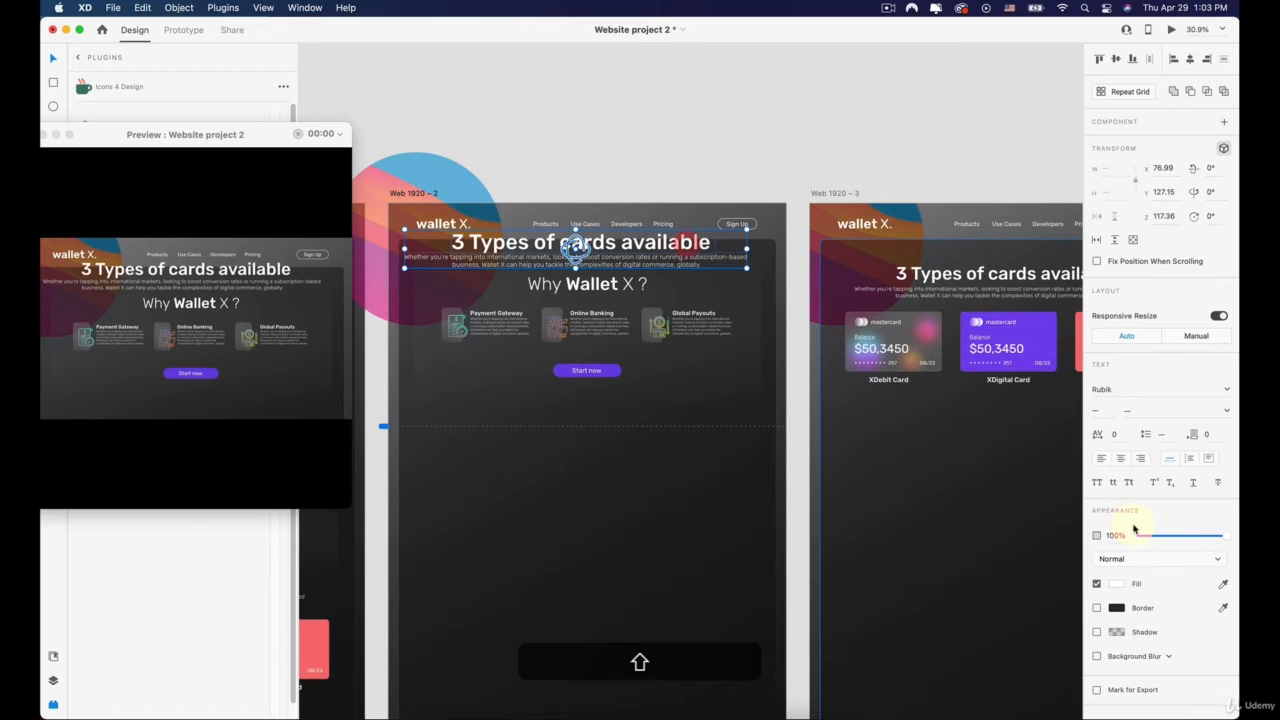
{"action": "left_click_drag", "start_coordinate": [1134, 529], "coordinate": [1140, 535]}
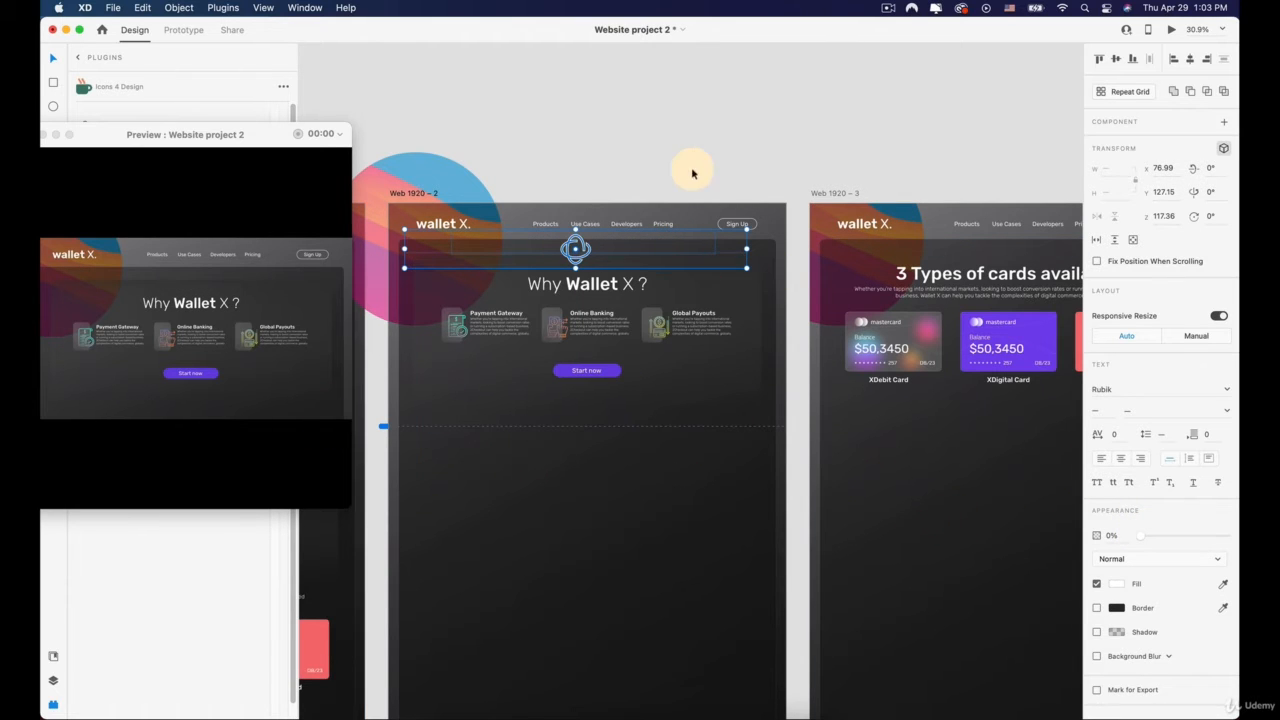
{"action": "mouse_move", "coordinate": [777, 170]}
{"action": "left_mouse_down"}
{"action": "mouse_move", "coordinate": [735, 166]}
{"action": "mouse_move", "coordinate": [752, 167]}
{"action": "left_mouse_up"}
Step: Play the transition from Why Wallet X to the cards section in the preview, enlarging the preview window
{"action": "left_click_drag", "start_coordinate": [135, 143], "coordinate": [321, 146]}
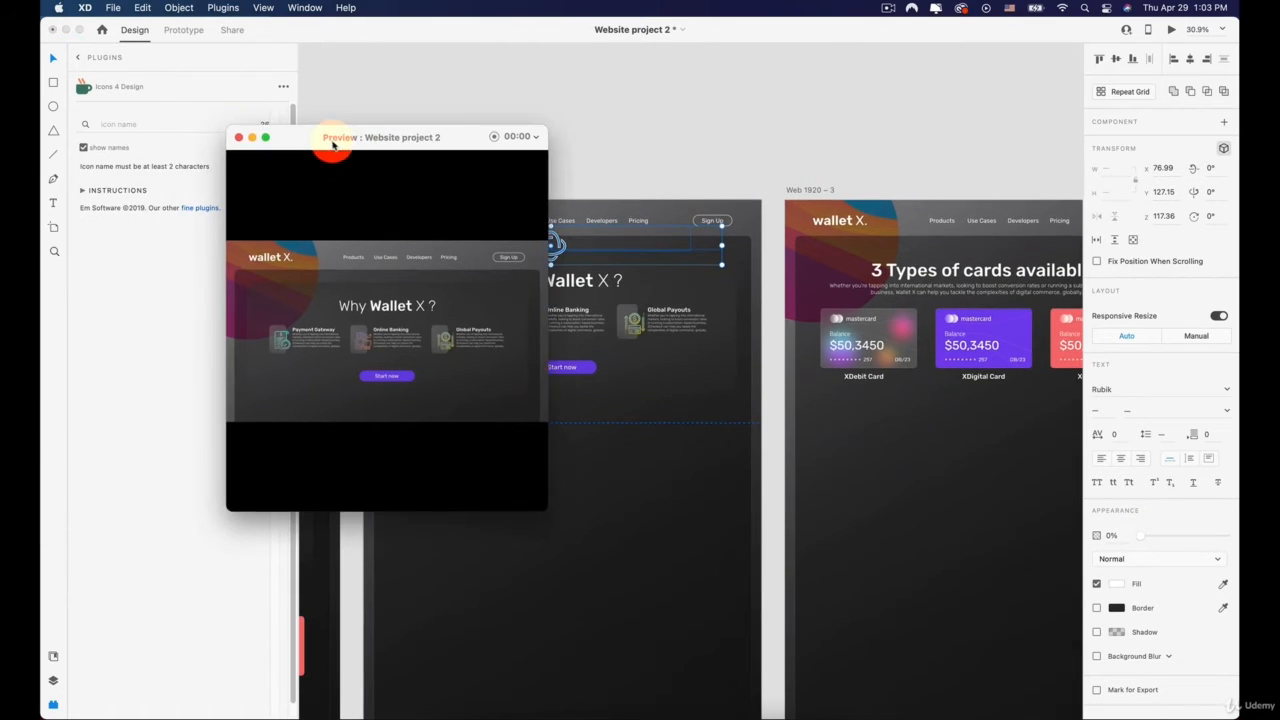
{"action": "left_click", "coordinate": [386, 333]}
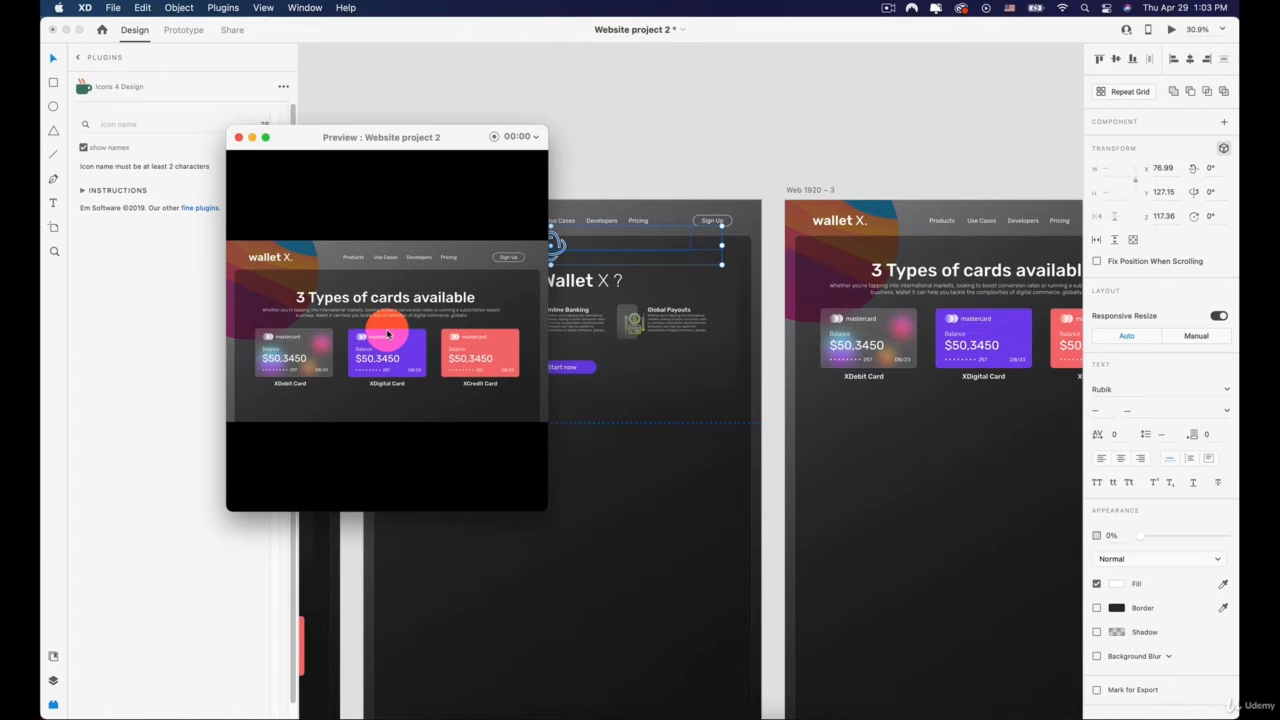
{"action": "left_click", "coordinate": [507, 501]}
{"action": "left_click_drag", "start_coordinate": [539, 511], "coordinate": [911, 594]}
{"action": "left_click", "coordinate": [547, 373]}
Step: Replay the transitions through the Why Wallet X and three-cards sections several times, checking the card animation, and close the preview
{"action": "key", "text": "Left"}
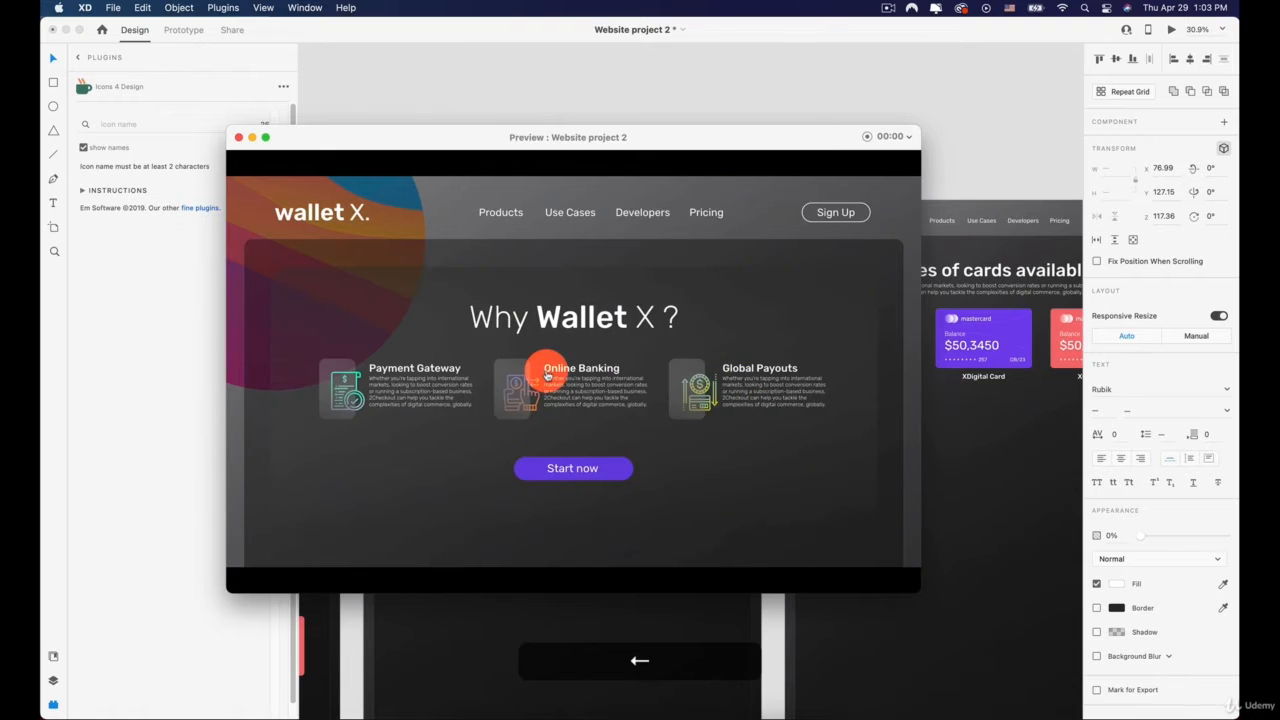
{"action": "key", "text": "Left"}
{"action": "left_click", "coordinate": [547, 372]}
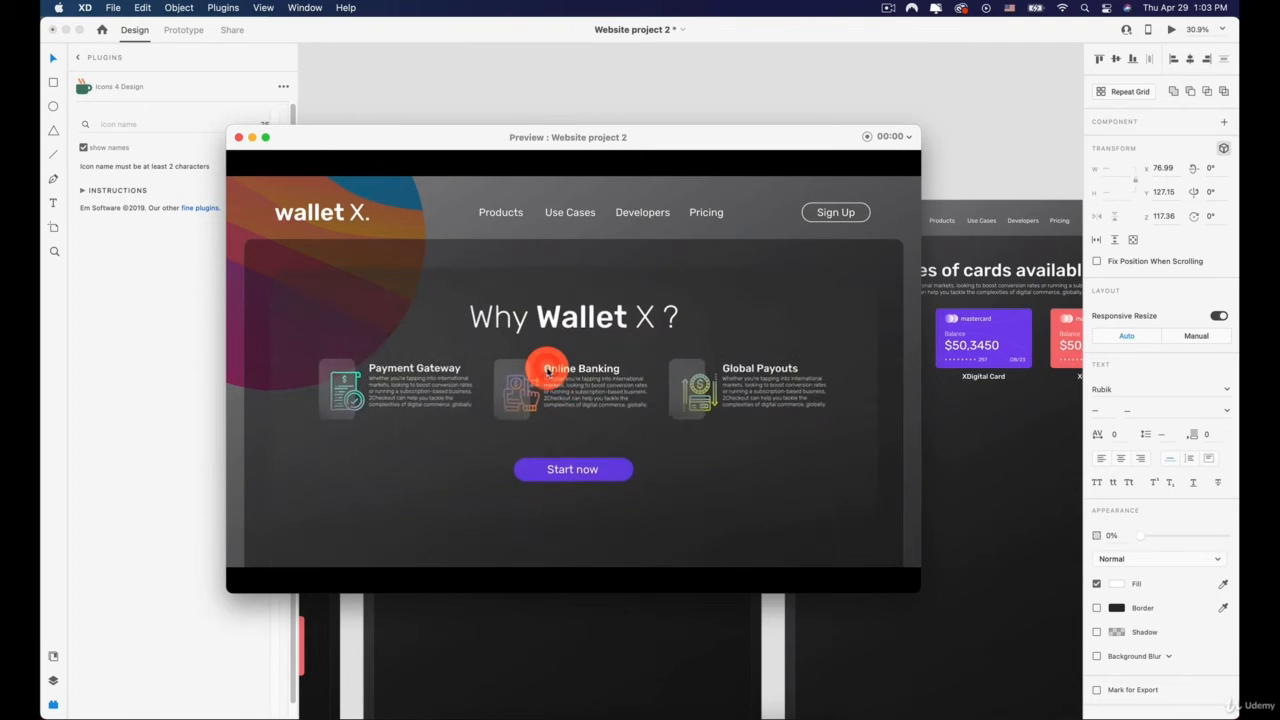
{"action": "left_click", "coordinate": [546, 372]}
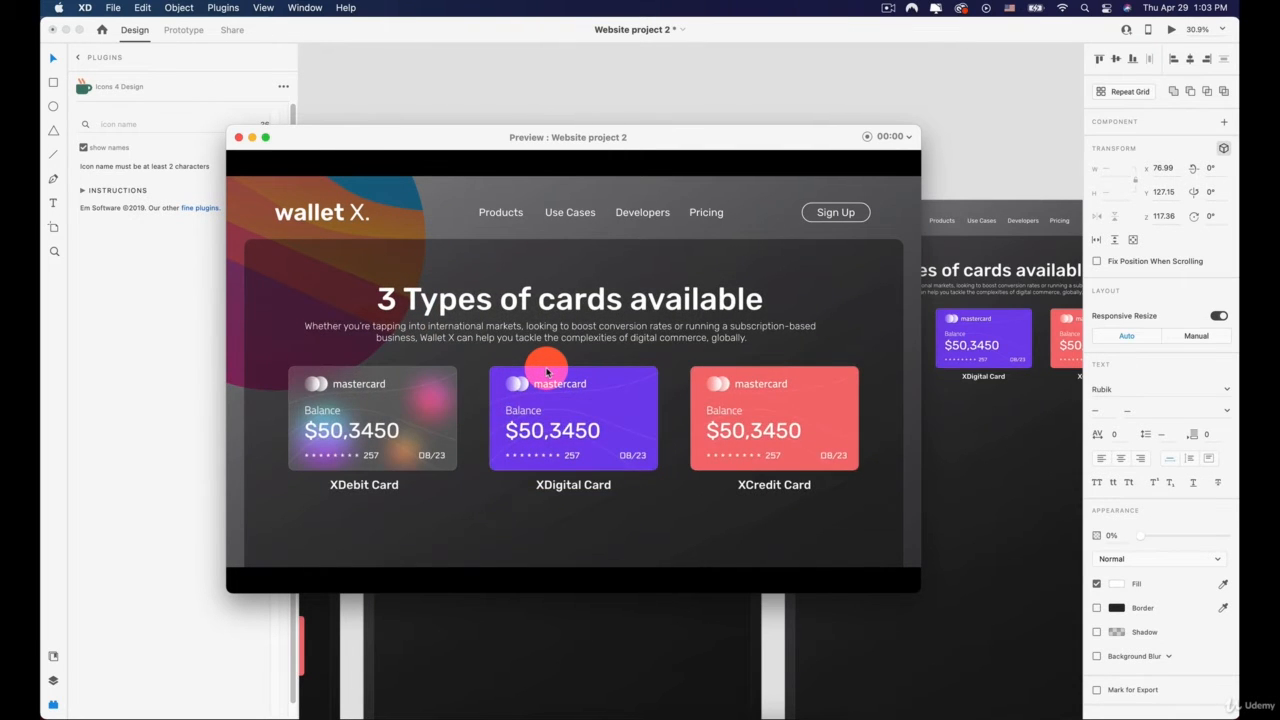
{"action": "key", "text": "Left"}
{"action": "left_click", "coordinate": [547, 372]}
{"action": "key", "text": "Left"}
{"action": "key", "text": "Left"}
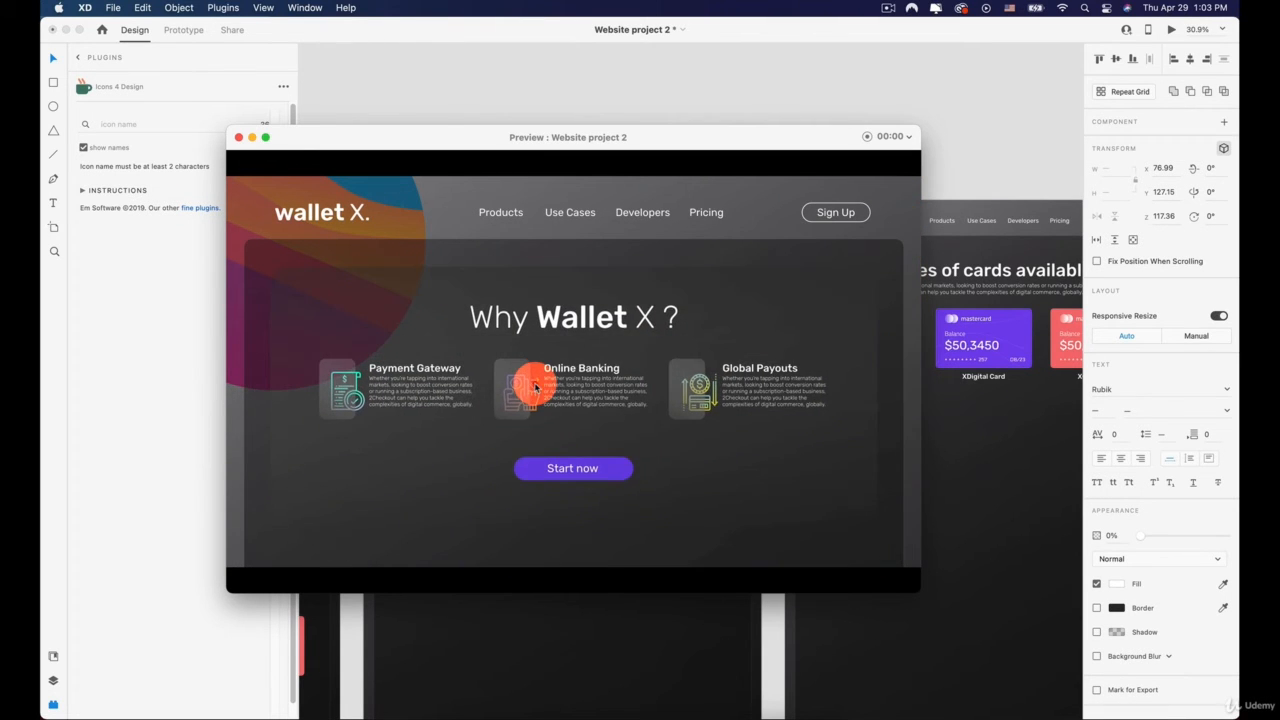
{"action": "left_click", "coordinate": [535, 388]}
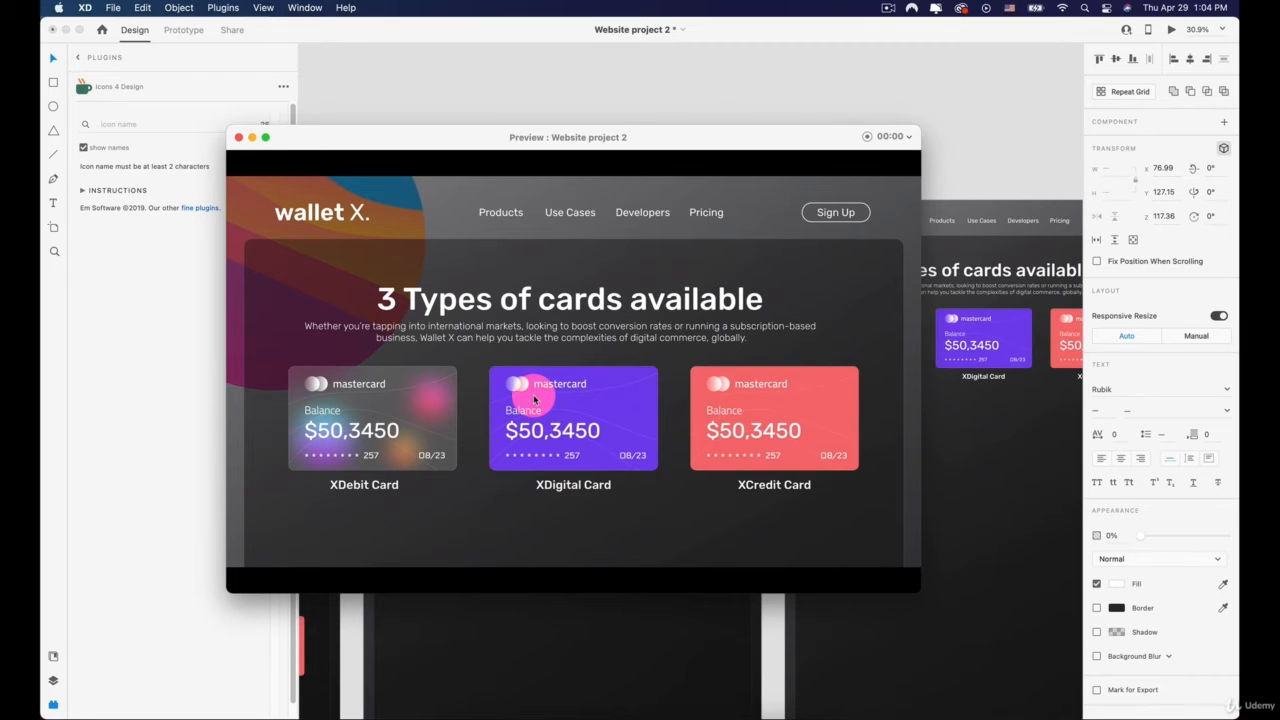
{"action": "left_click", "coordinate": [246, 140]}
Step: Duplicate the Web 1920 – 3 artboard and place the copy beside it as the fourth artboard
{"action": "scroll", "coordinate": [703, 363], "scroll_direction": "right", "scroll_amount": 5}
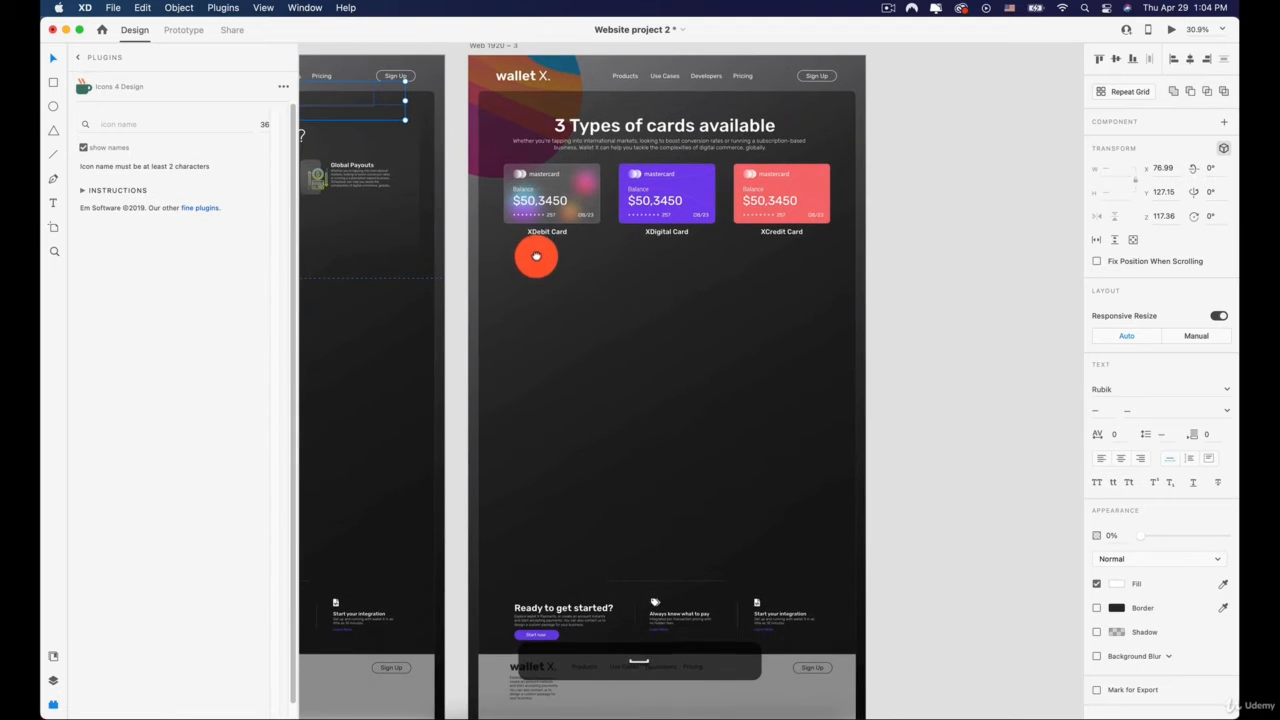
{"action": "scroll", "coordinate": [583, 529], "scroll_direction": "down", "scroll_amount": 5}
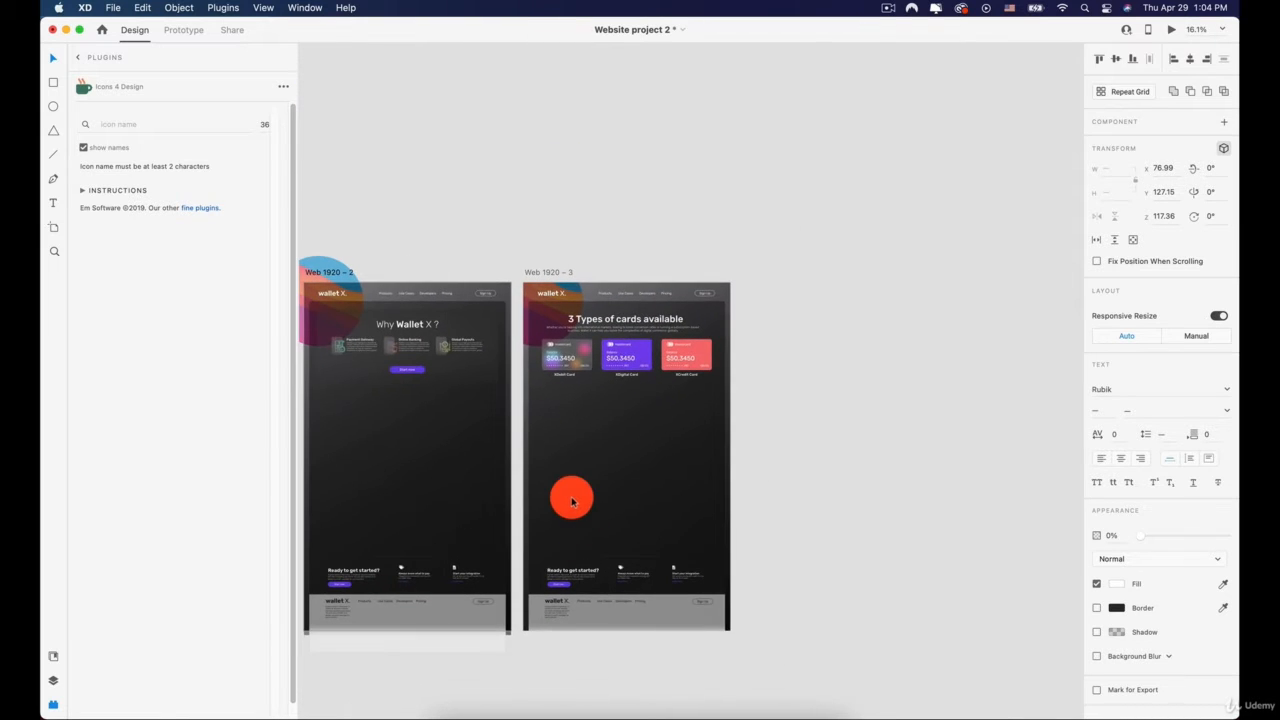
{"action": "left_click_drag", "start_coordinate": [572, 499], "coordinate": [589, 505]}
{"action": "left_click", "coordinate": [763, 256]}
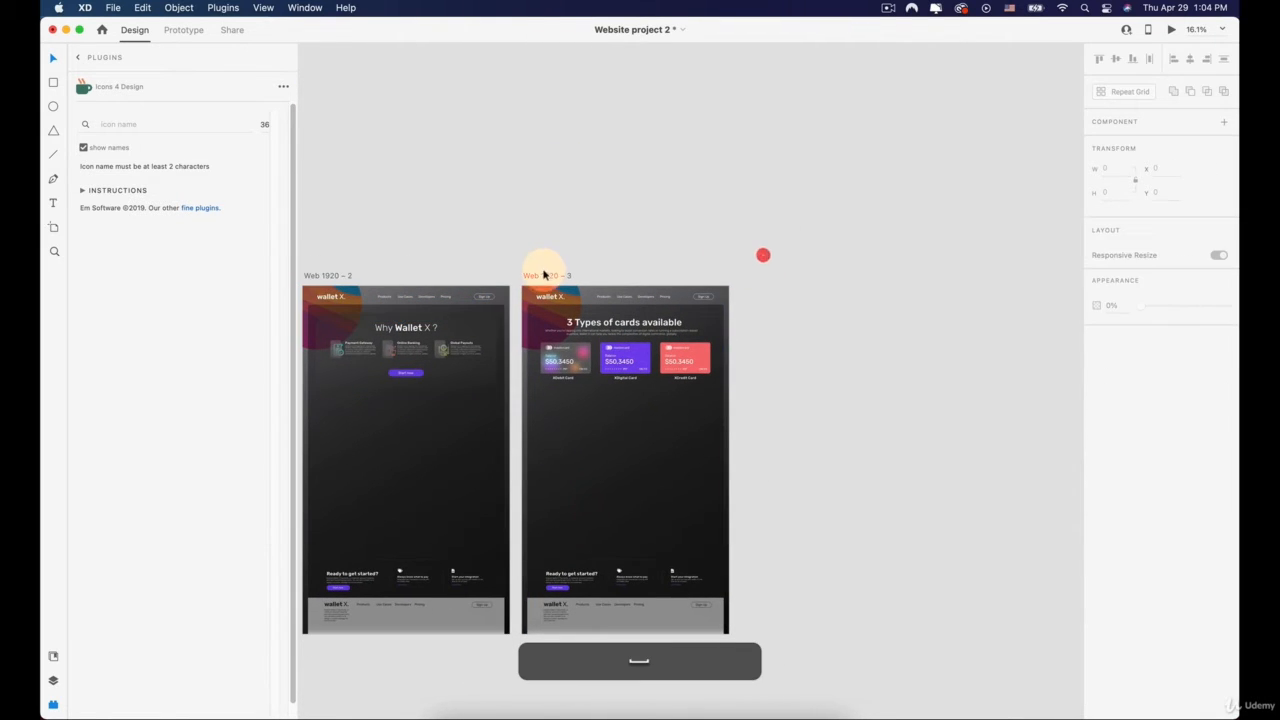
{"action": "left_click", "coordinate": [544, 273]}
{"action": "left_click_drag", "start_coordinate": [543, 274], "coordinate": [760, 276]}
{"action": "left_click_drag", "start_coordinate": [843, 236], "coordinate": [744, 226]}
Step: On Web 1920 – 4, shift the XDebit card left to X 44.96 with 39° Y rotation, and the XCredit card right to X about 1454, tilted about Y
{"action": "scroll", "coordinate": [779, 335], "scroll_direction": "up", "scroll_amount": 5}
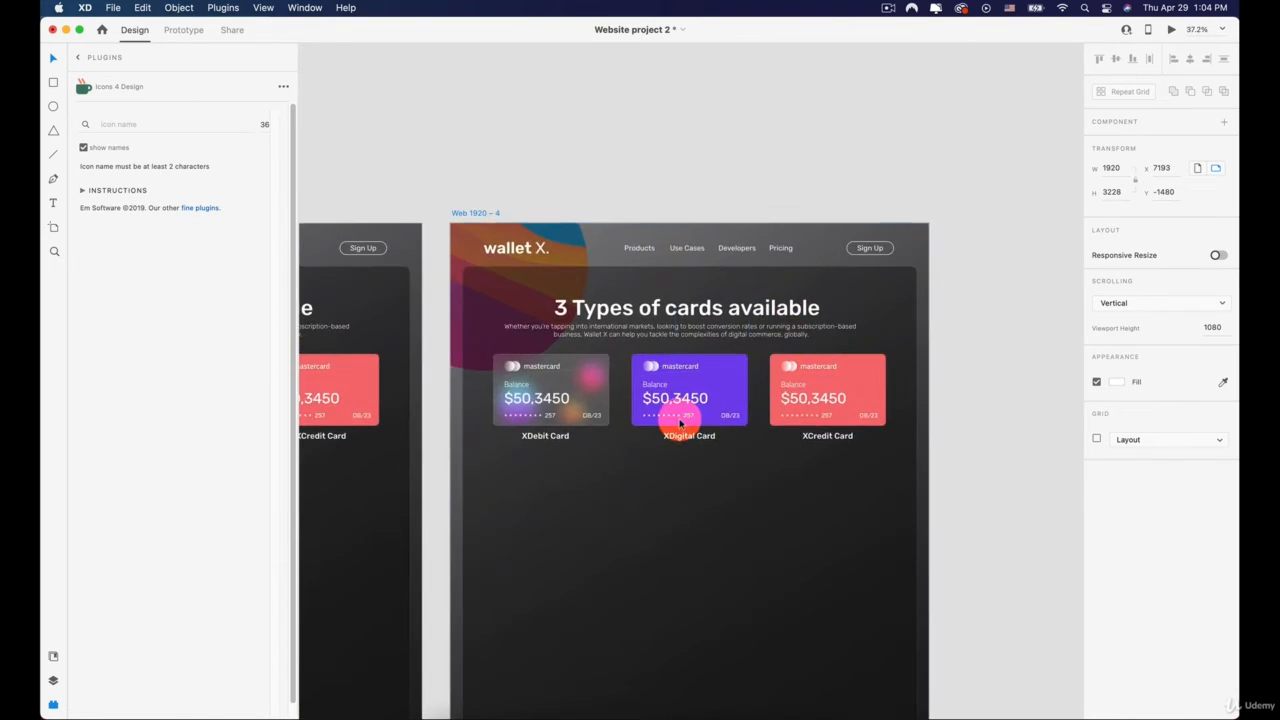
{"action": "double_click", "coordinate": [680, 424]}
{"action": "left_click", "coordinate": [559, 413]}
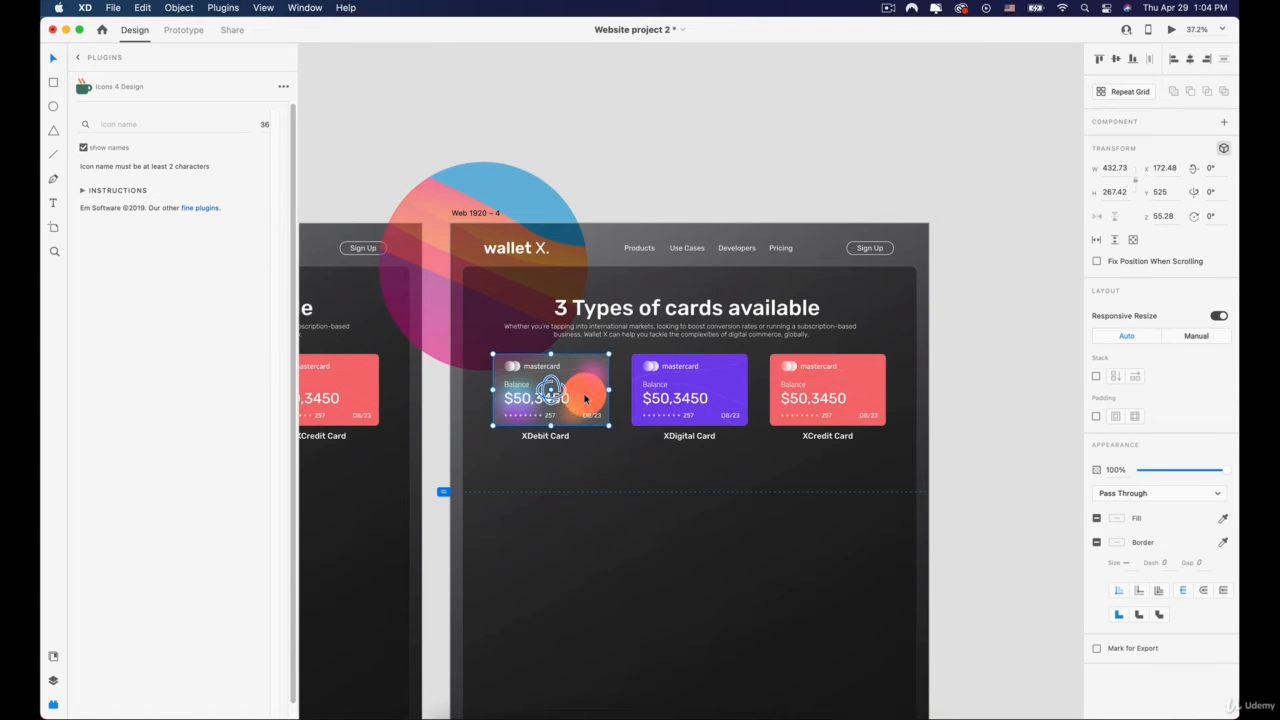
{"action": "left_click_drag", "start_coordinate": [585, 399], "coordinate": [548, 397]}
{"action": "left_click", "coordinate": [855, 383]}
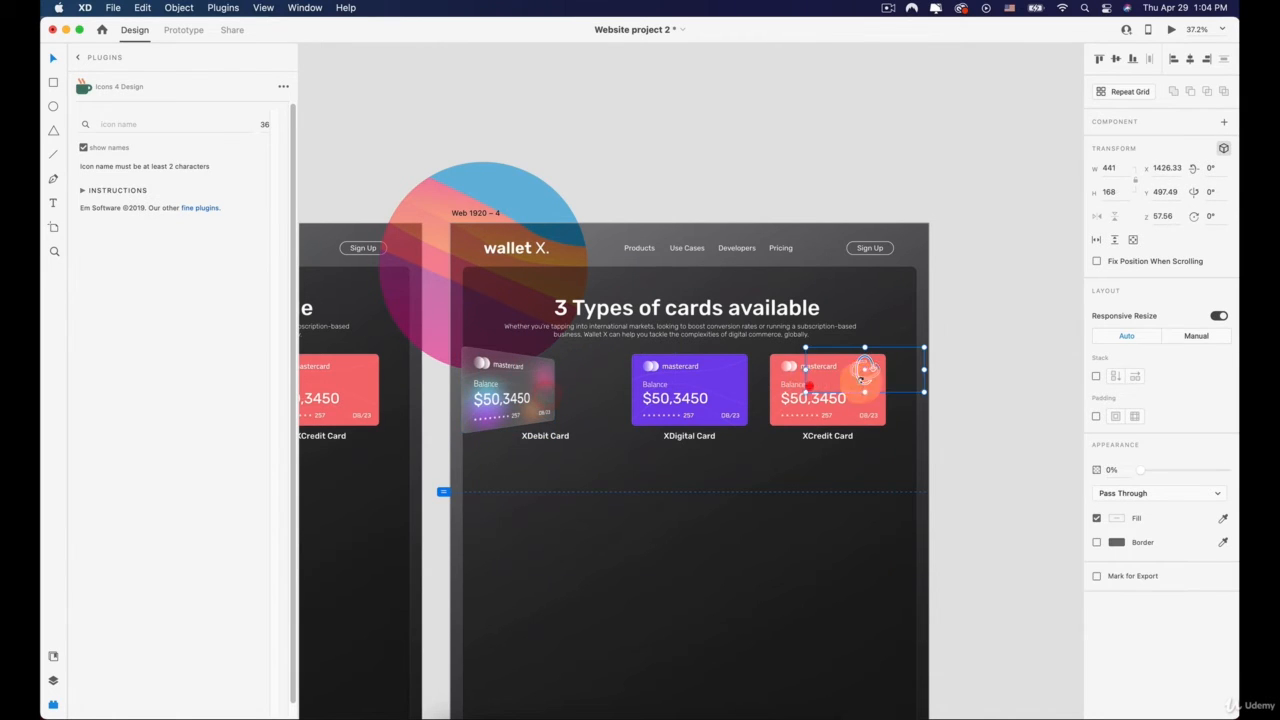
{"action": "left_click_drag", "start_coordinate": [779, 384], "coordinate": [860, 397]}
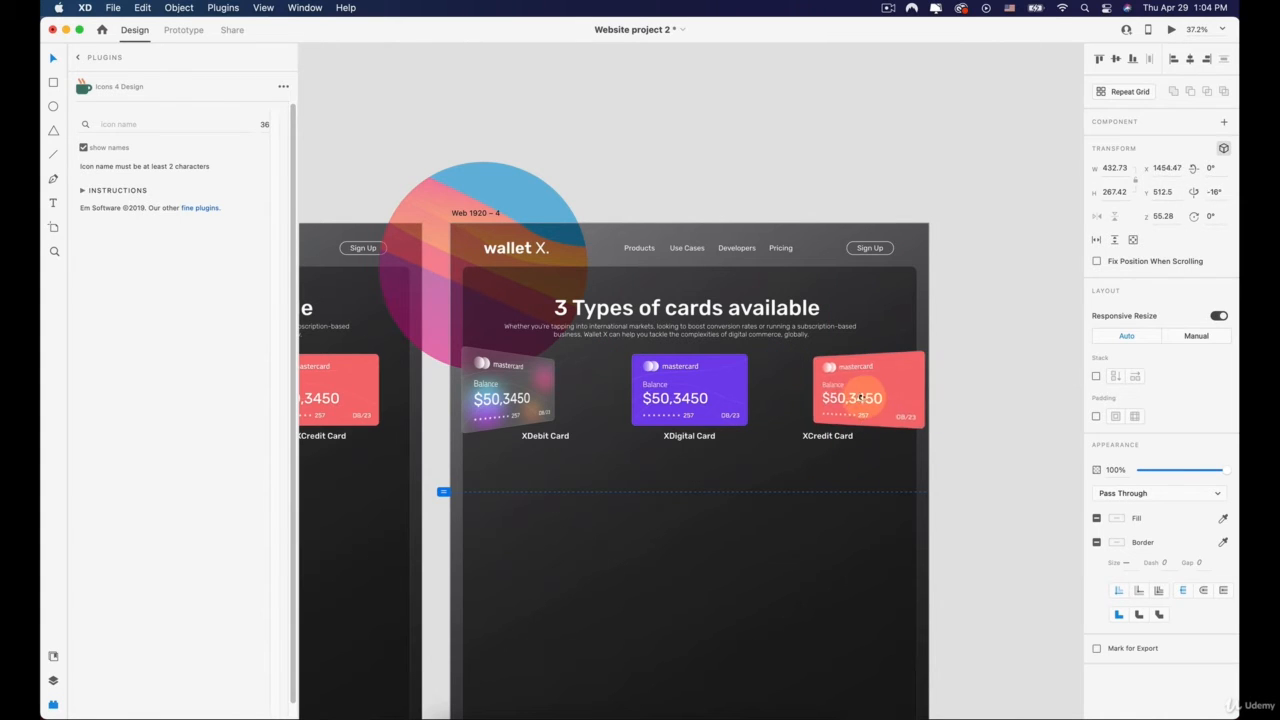
Step: Set the opacity of the XCredit and XDebit cards on Web 1920 – 4 to 0%
{"action": "left_click_drag", "start_coordinate": [1226, 470], "coordinate": [986, 473]}
{"action": "left_click", "coordinate": [476, 390]}
{"action": "left_click", "coordinate": [494, 425], "text": "shift"}
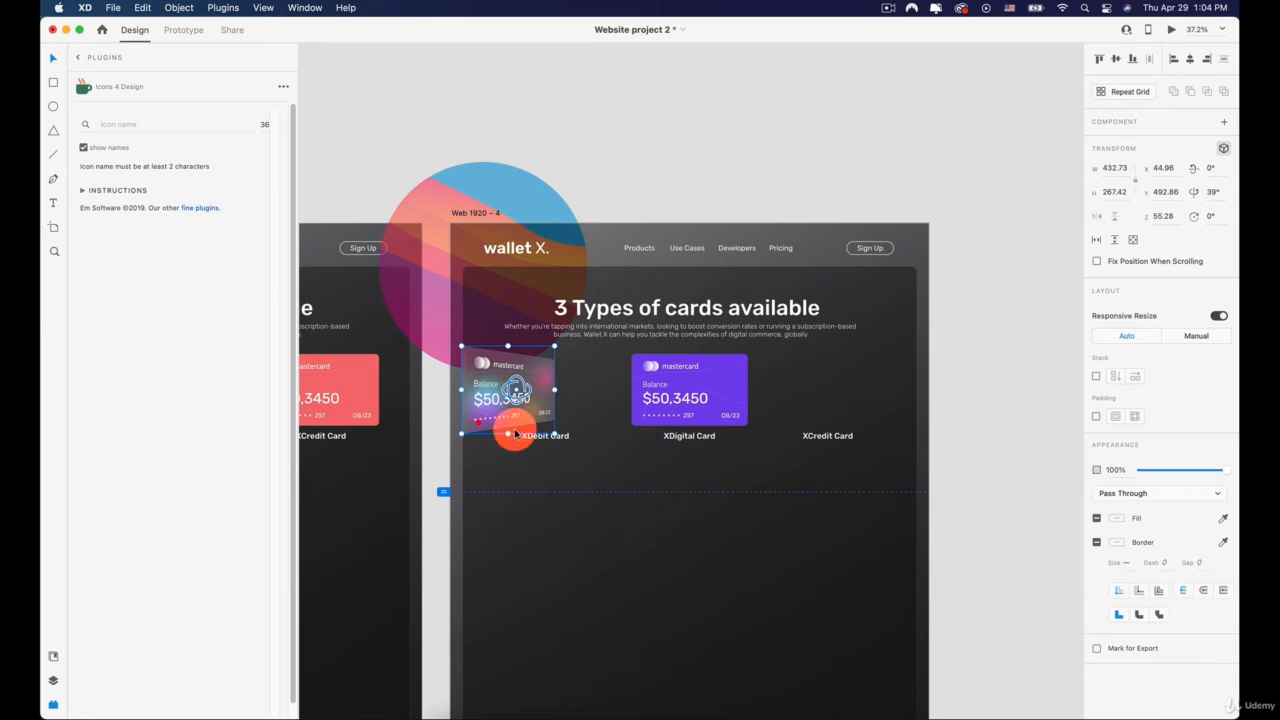
{"action": "left_click_drag", "start_coordinate": [1158, 471], "coordinate": [1046, 474]}
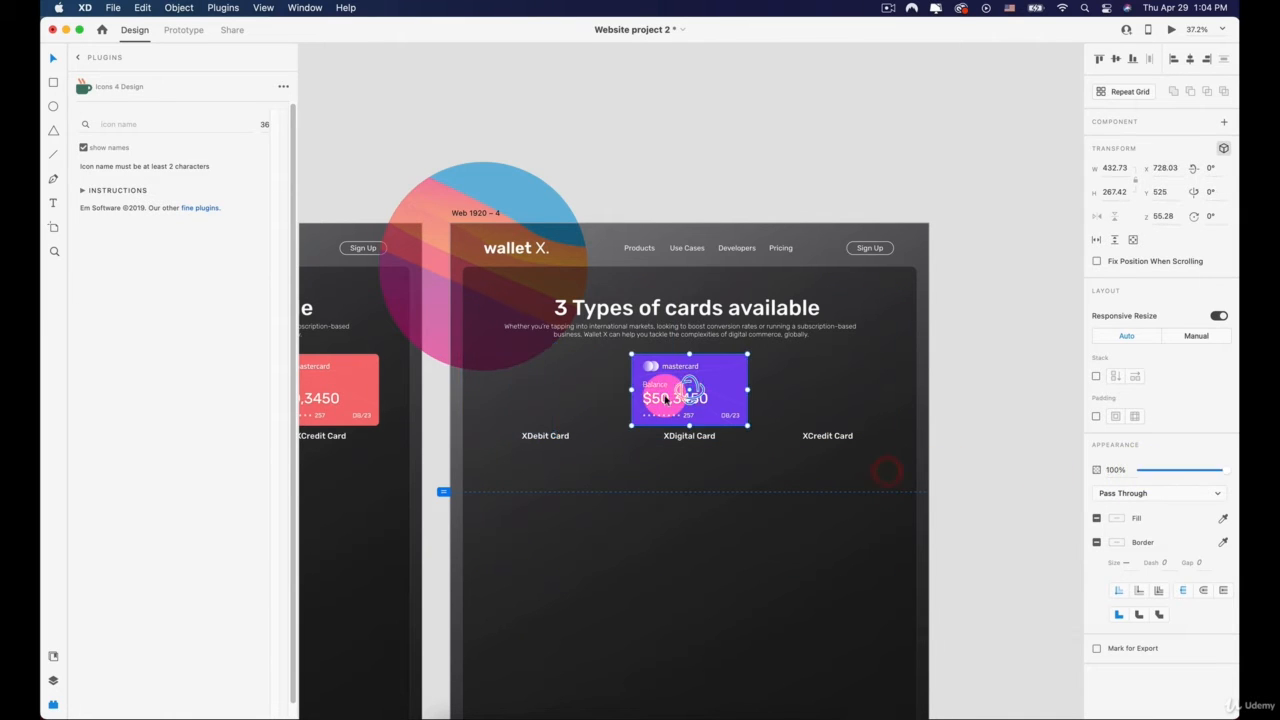
Step: Lower the purple XDigital card on Web 1920 – 4 to Y about 746, X about 698, with 39° X rotation, and set its opacity to 0%
{"action": "left_click_drag", "start_coordinate": [683, 388], "coordinate": [683, 418]}
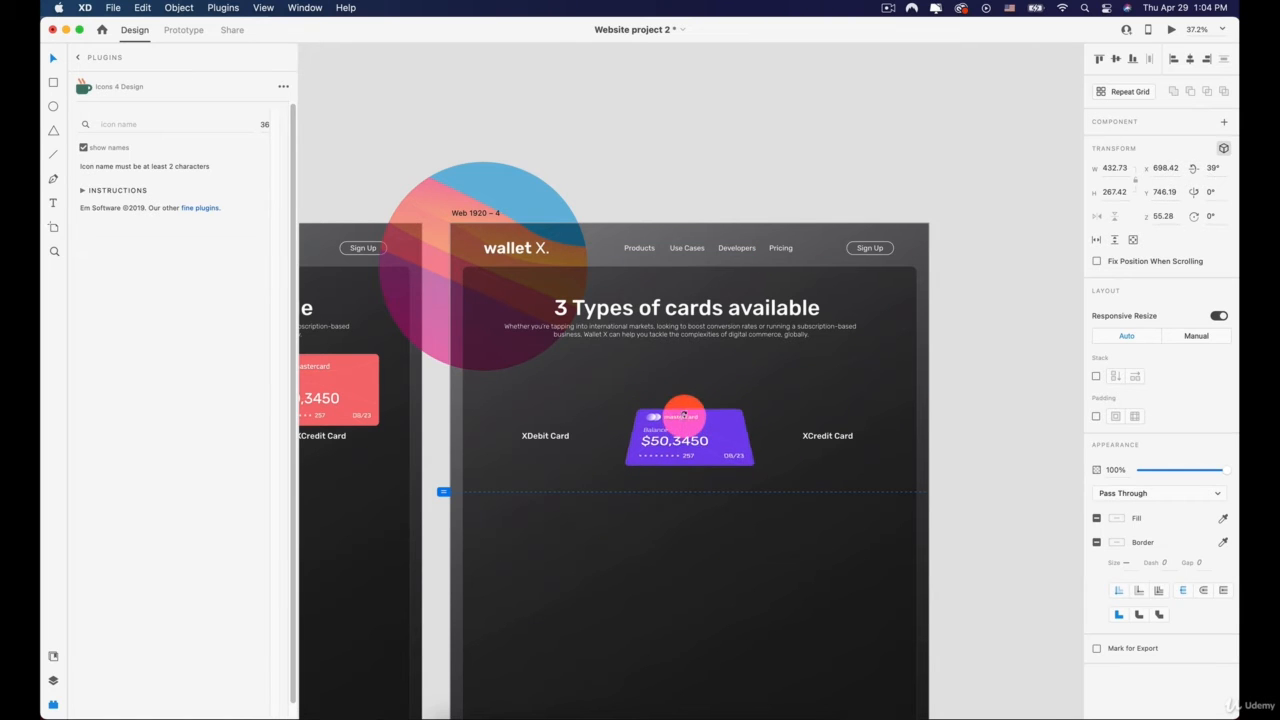
{"action": "left_click_drag", "start_coordinate": [1176, 464], "coordinate": [1003, 467]}
Step: Set the opacity of the XDigital Card, XCredit Card and XDebit Card labels on Web 1920 – 4 to 0%
{"action": "left_click", "coordinate": [666, 440]}
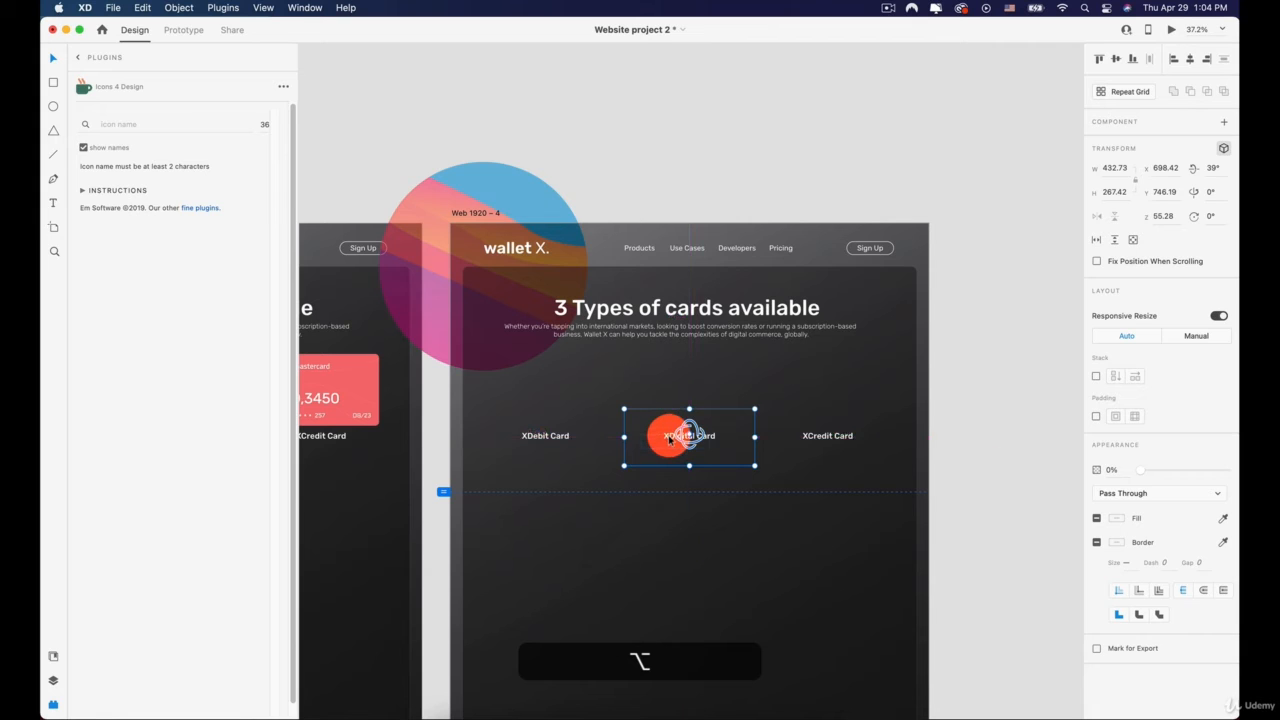
{"action": "left_click", "coordinate": [709, 436], "text": "super"}
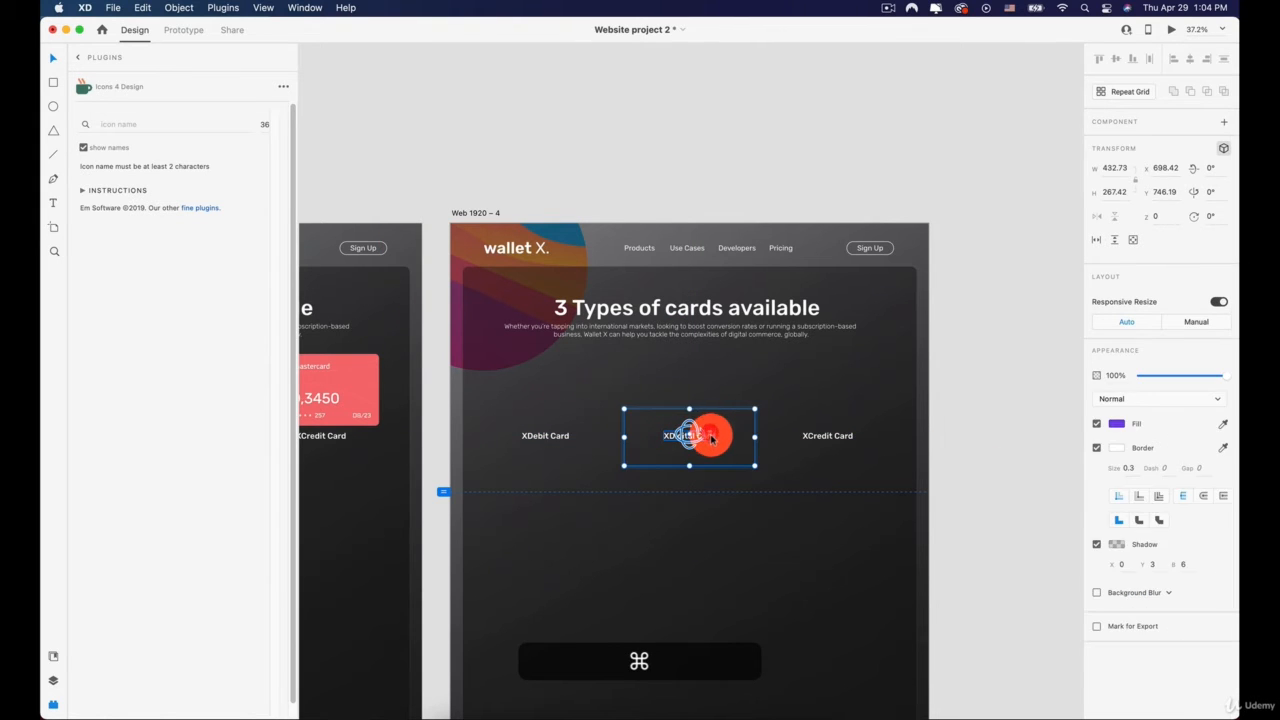
{"action": "left_click_drag", "start_coordinate": [1176, 524], "coordinate": [1037, 529]}
{"action": "left_click", "coordinate": [830, 436]}
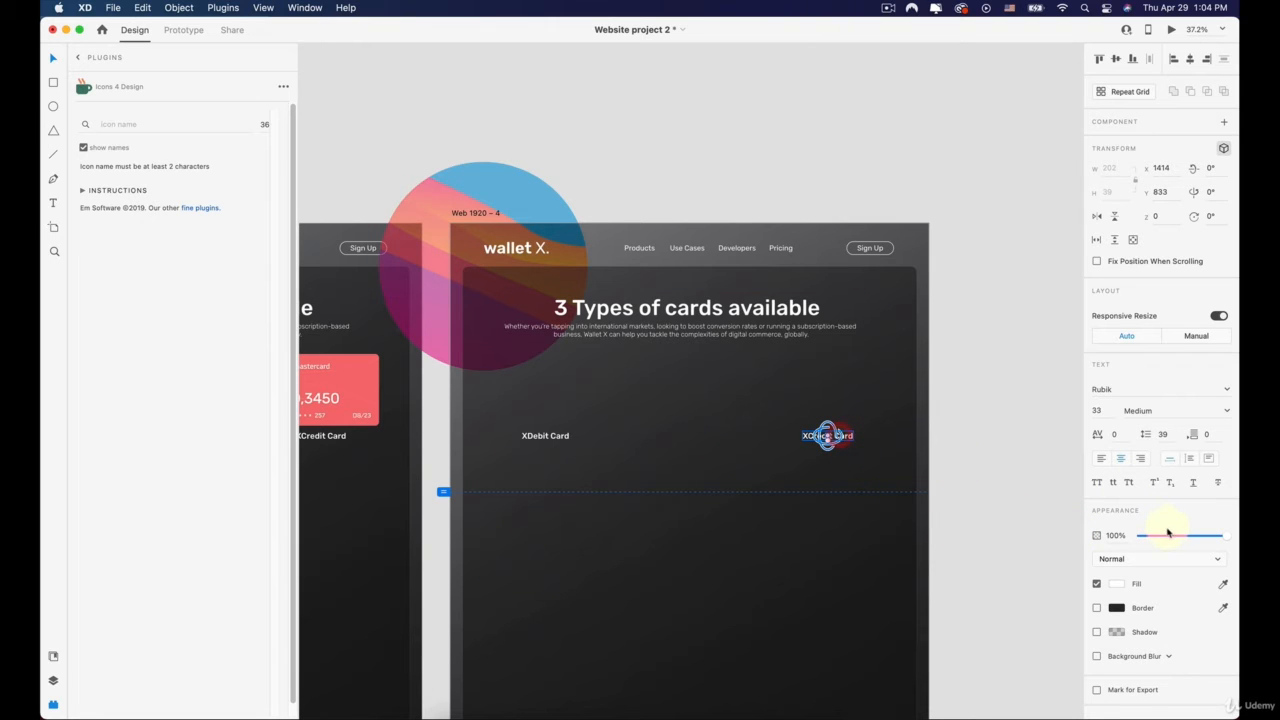
{"action": "left_click", "coordinate": [545, 436], "text": "super"}
Step: Move the "3 Types of cards available" heading and its paragraph on Web 1920 – 4 up to X 204, Y 138
{"action": "left_click", "coordinate": [772, 313], "text": "shift"}
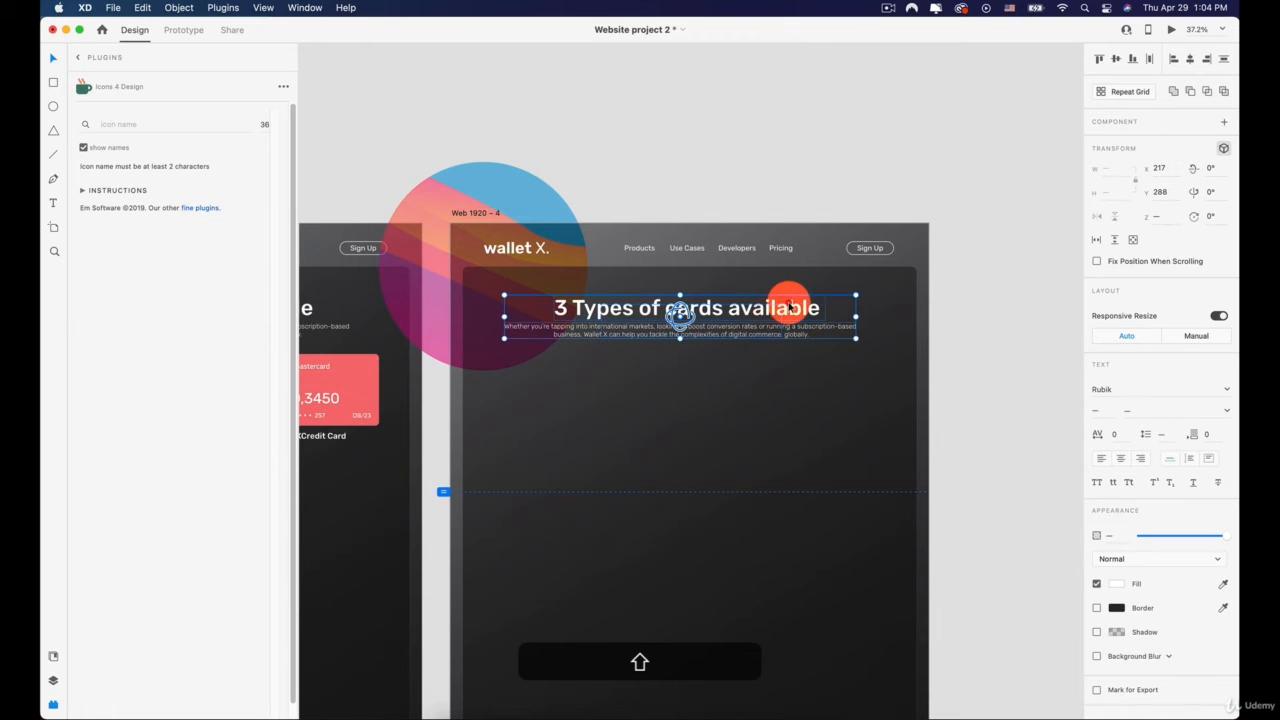
{"action": "left_click", "coordinate": [1075, 368]}
{"action": "left_click", "coordinate": [810, 328]}
{"action": "left_click", "coordinate": [789, 312], "text": "shift"}
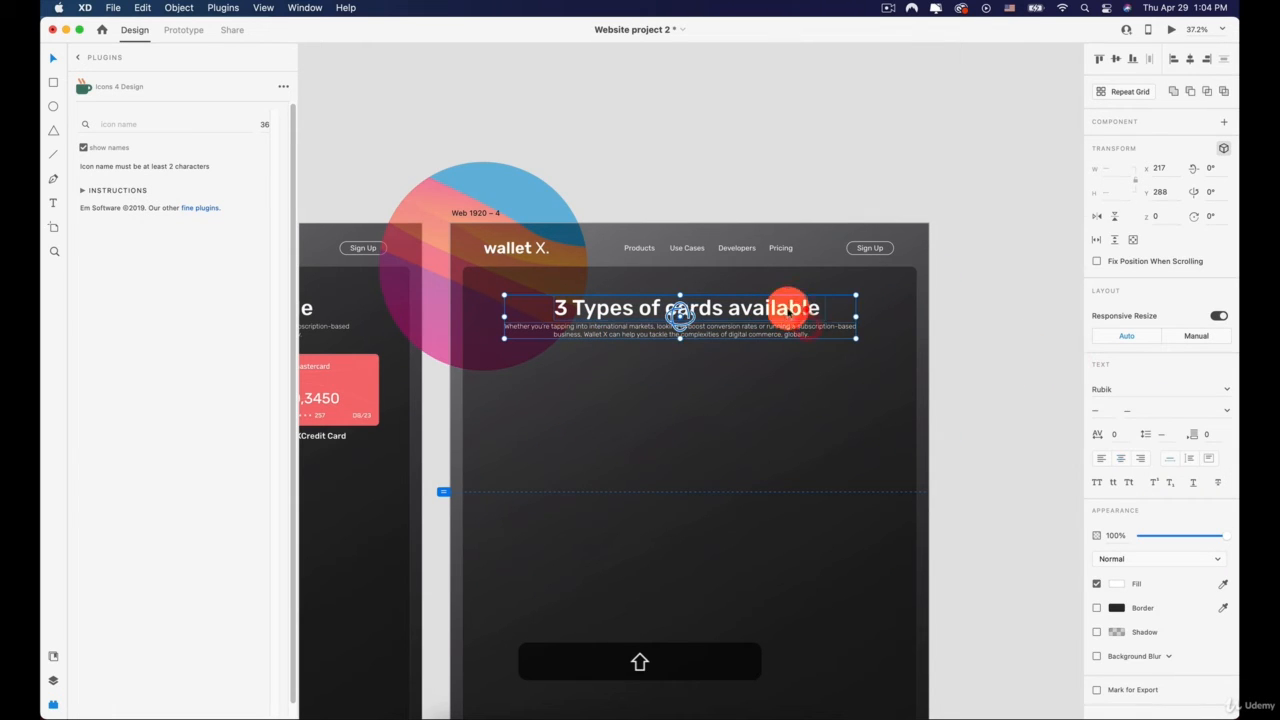
{"action": "mouse_move", "coordinate": [764, 309]}
{"action": "left_mouse_down"}
{"action": "mouse_move", "coordinate": [766, 271]}
{"action": "mouse_move", "coordinate": [760, 286]}
{"action": "left_mouse_up"}
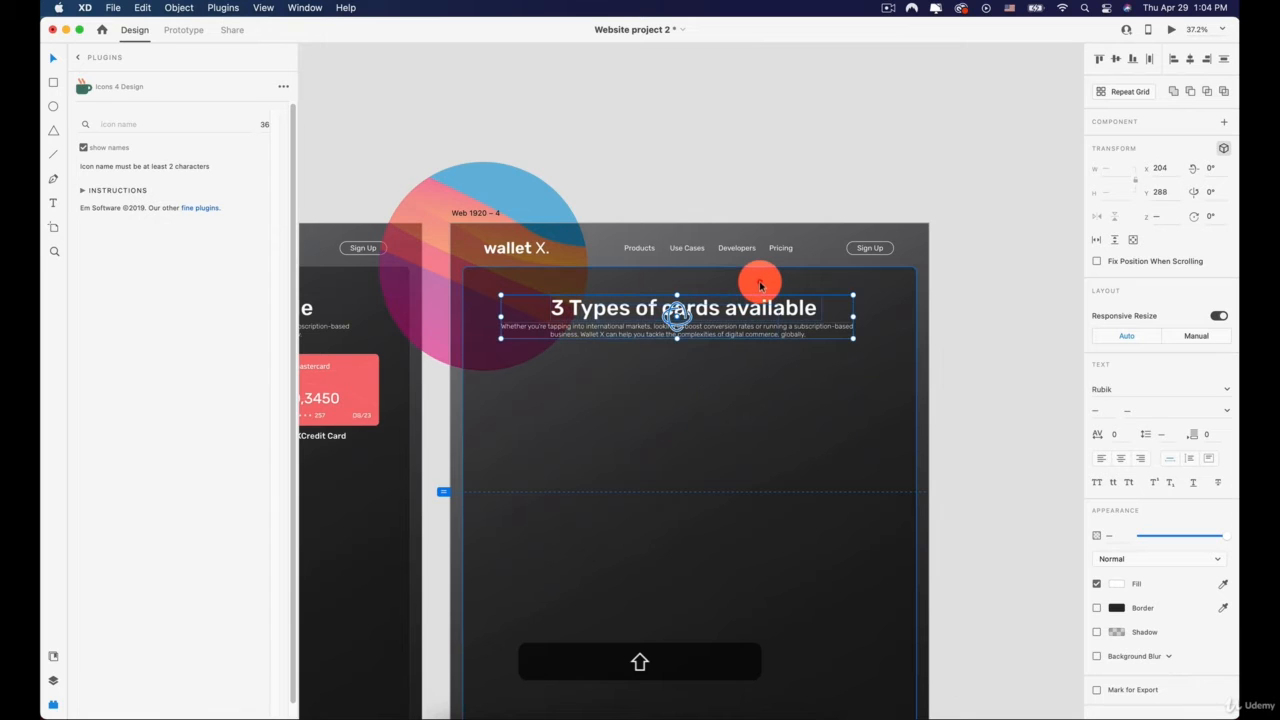
{"action": "key", "text": "shift+Up"}
{"action": "key", "text": "shift+Up"}
{"action": "key", "text": "shift+Up"}
{"action": "key", "text": "shift+Up"}
{"action": "key", "text": "shift+Up"}
{"action": "key", "text": "shift+Up"}
{"action": "key", "text": "shift+Up"}
{"action": "key", "text": "shift+Up"}
{"action": "key", "text": "shift+Up"}
{"action": "key", "text": "shift+Up"}
{"action": "key", "text": "shift+Up"}
{"action": "key", "text": "shift+Up"}
{"action": "key", "text": "shift+Up"}
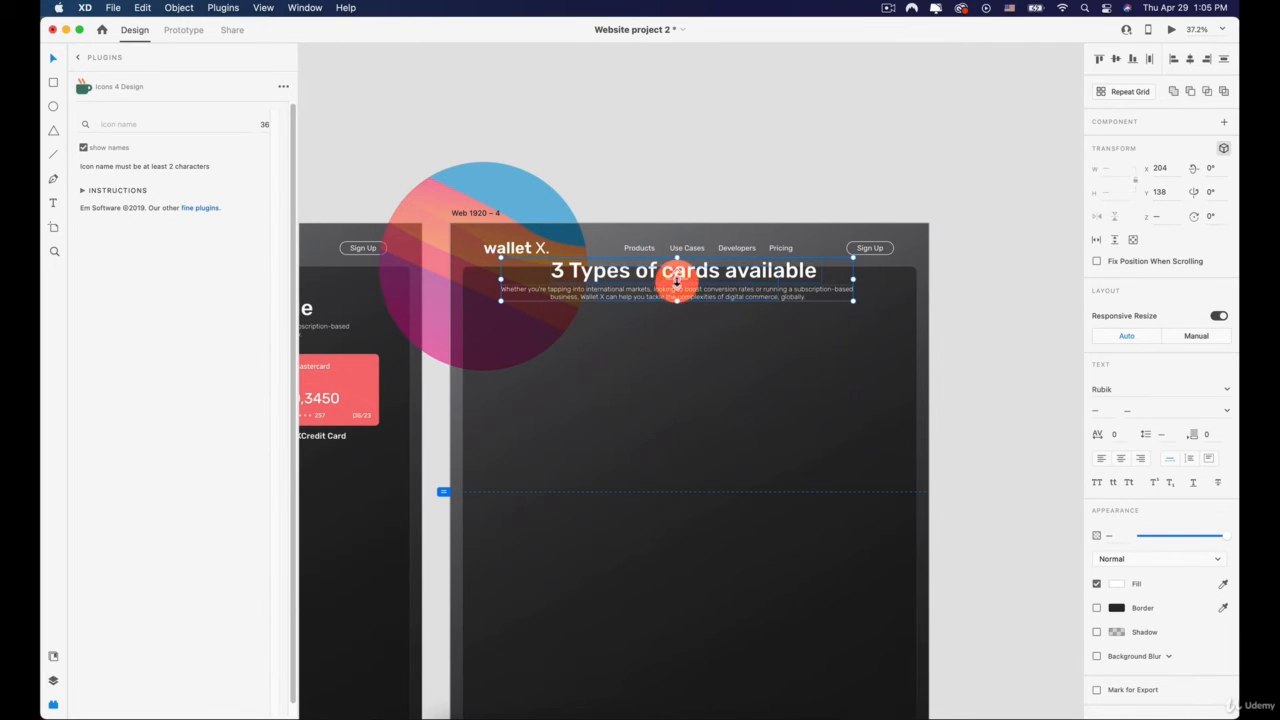
Step: Bring the cards heading and paragraph on Web 1920 – 4 forward in Z depth and set their opacity to 0%
{"action": "left_click_drag", "start_coordinate": [677, 286], "coordinate": [674, 296]}
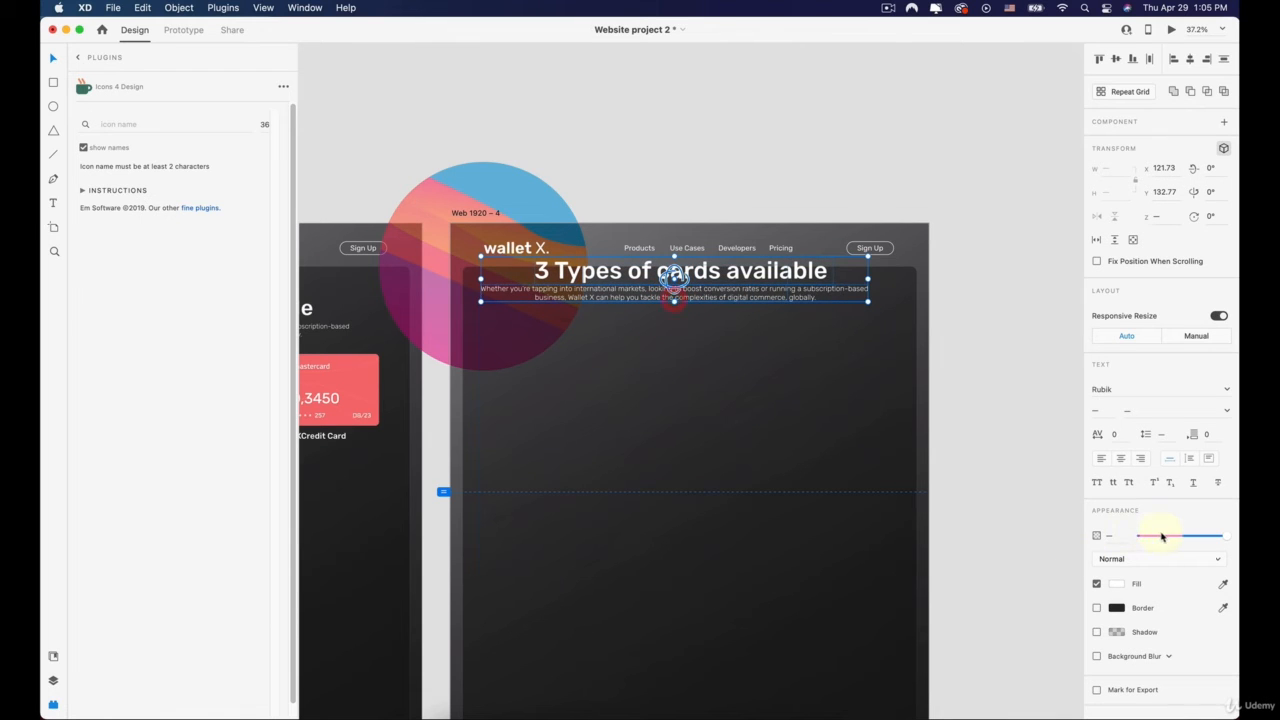
{"action": "left_click_drag", "start_coordinate": [1163, 536], "coordinate": [752, 508]}
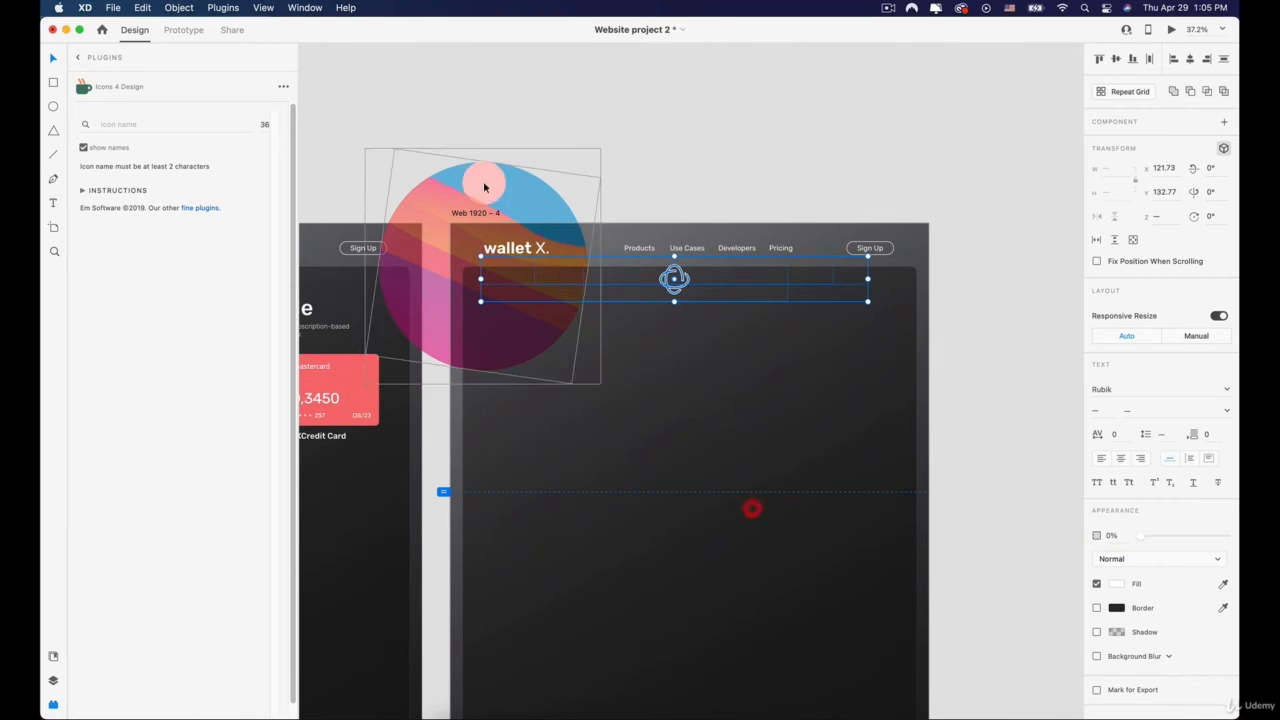
{"action": "left_click", "coordinate": [765, 187]}
Step: Move the whole Ready to get started section, including its divider lines, up Web 1920 – 4 to about X 190, Y 364
{"action": "key", "text": "space"}
{"action": "left_click_drag", "start_coordinate": [650, 370], "coordinate": [648, 300]}
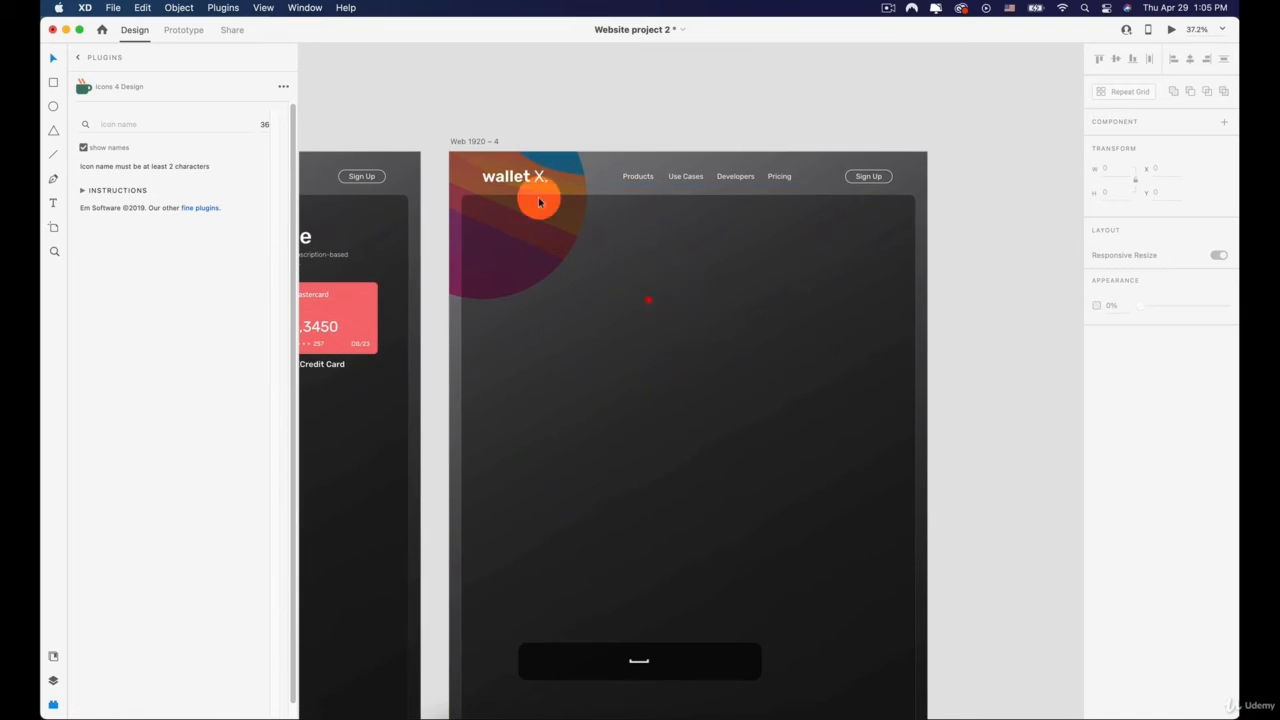
{"action": "left_click_drag", "start_coordinate": [717, 480], "coordinate": [727, 277]}
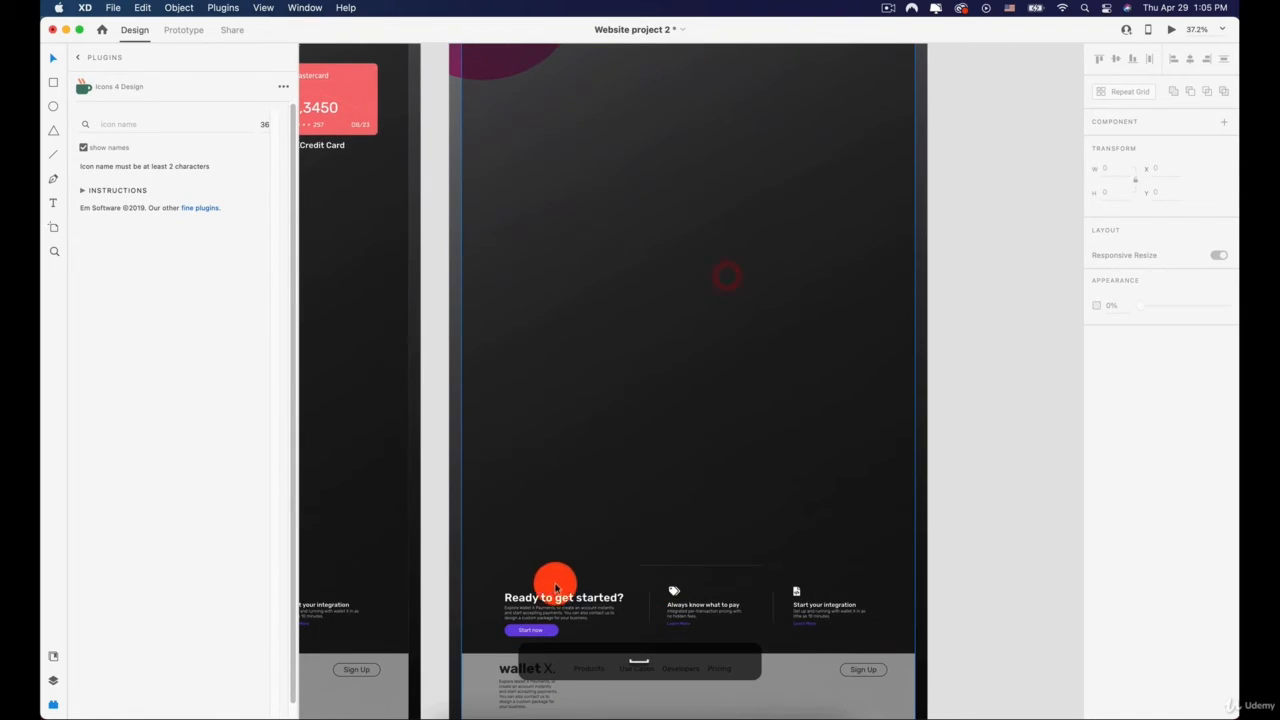
{"action": "left_click", "coordinate": [555, 590]}
{"action": "left_click", "coordinate": [705, 612], "text": "shift"}
{"action": "left_click", "coordinate": [796, 618], "text": "shift"}
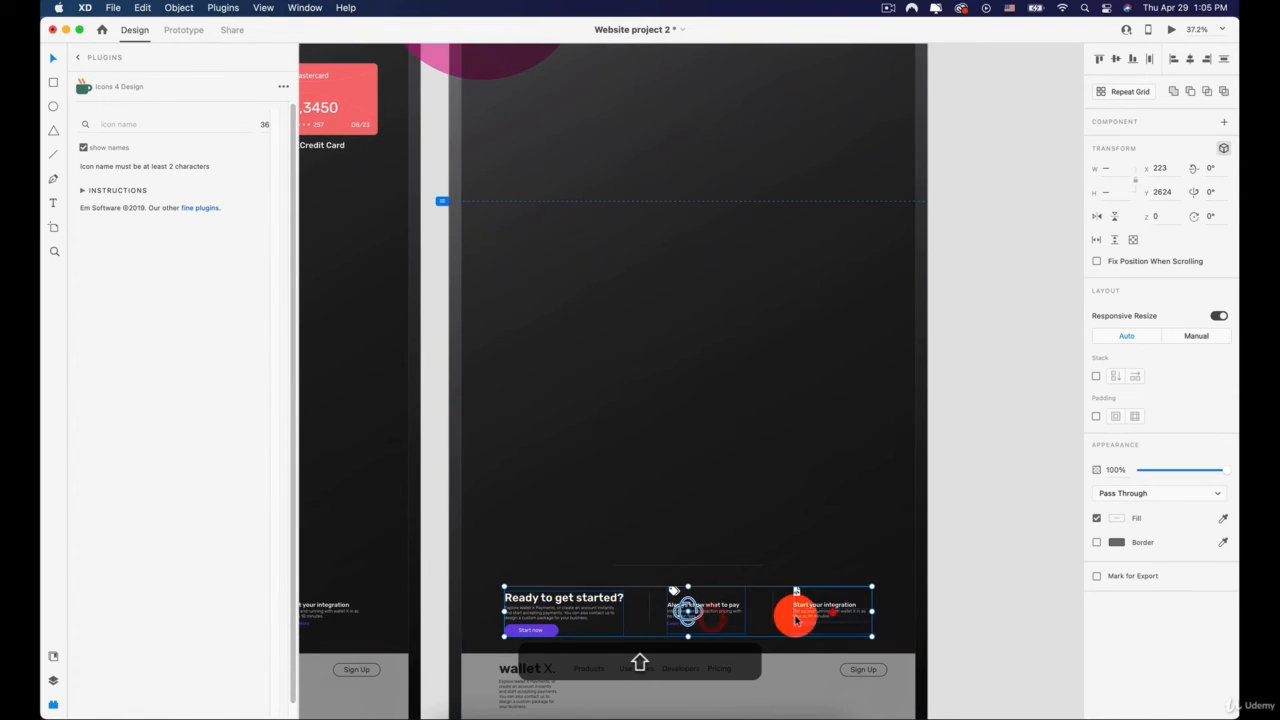
{"action": "left_click", "coordinate": [773, 613], "text": "shift"}
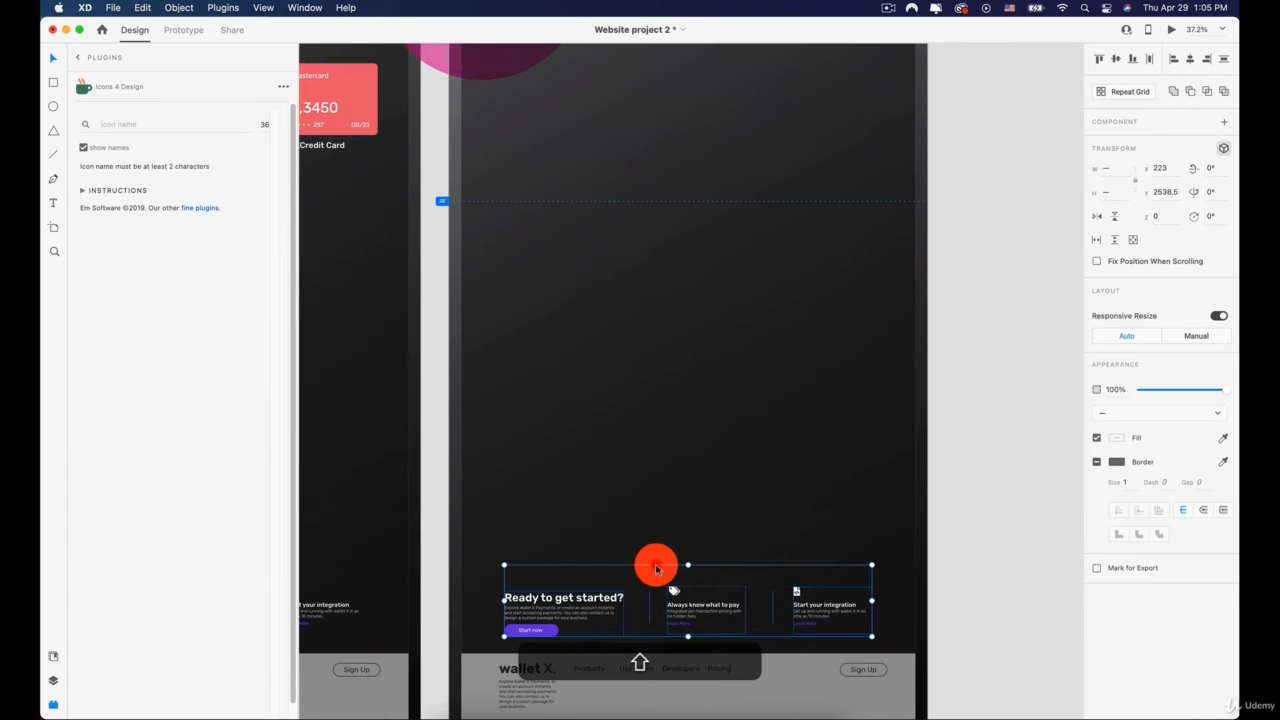
{"action": "scroll", "coordinate": [674, 496], "scroll_direction": "left", "scroll_amount": 1}
{"action": "scroll", "coordinate": [674, 500], "scroll_direction": "right", "scroll_amount": 1}
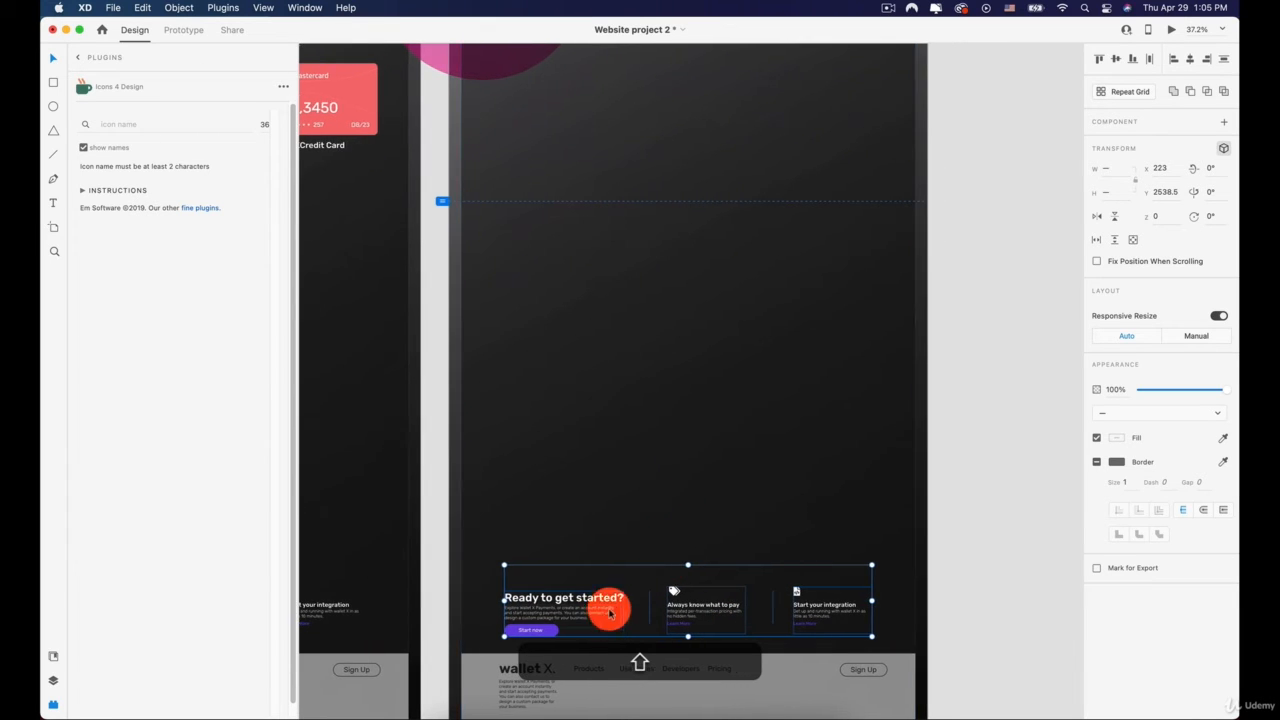
{"action": "left_click_drag", "start_coordinate": [597, 604], "coordinate": [590, 60]}
{"action": "scroll", "coordinate": [600, 263], "scroll_direction": "up", "scroll_amount": 5}
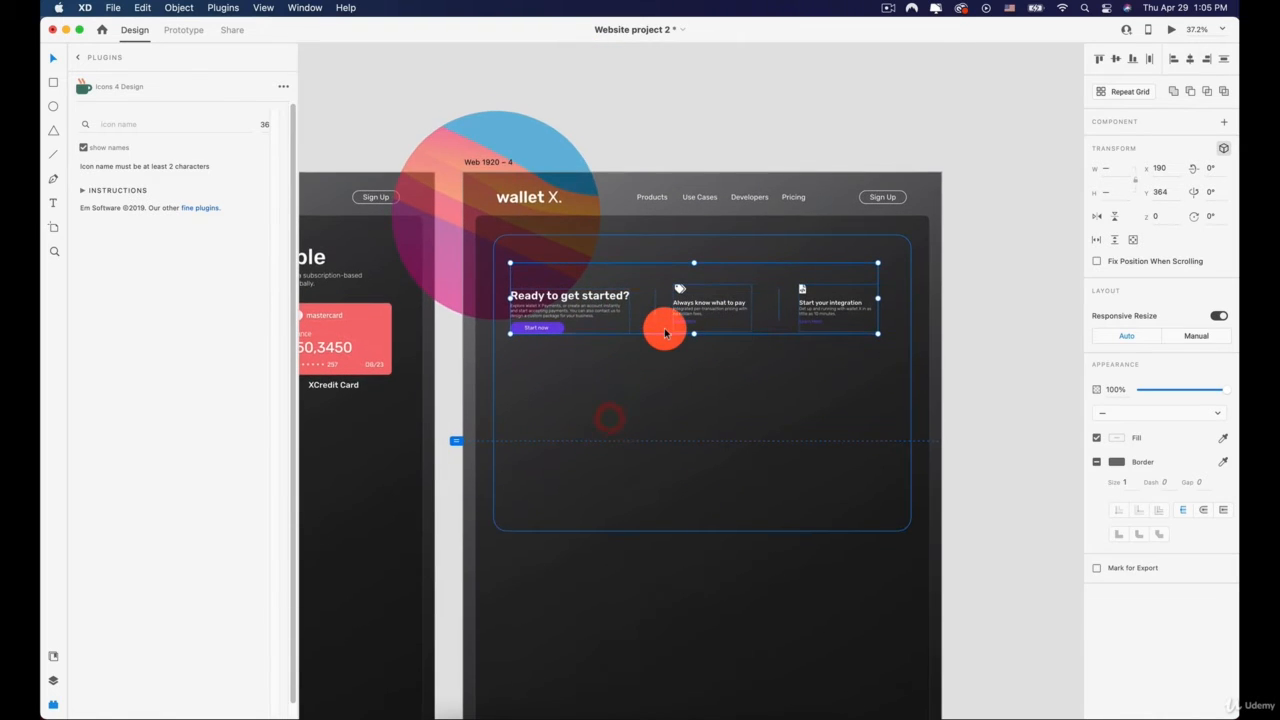
Step: Nudge the Ready to get started section on Web 1920 – 4 to X 210, Y 425, and deselect it
{"action": "key", "text": "shift+Down"}
{"action": "key", "text": "shift+Down"}
{"action": "key", "text": "shift+Down"}
{"action": "key", "text": "shift+Down"}
{"action": "key", "text": "shift+Down"}
{"action": "key", "text": "shift+Down"}
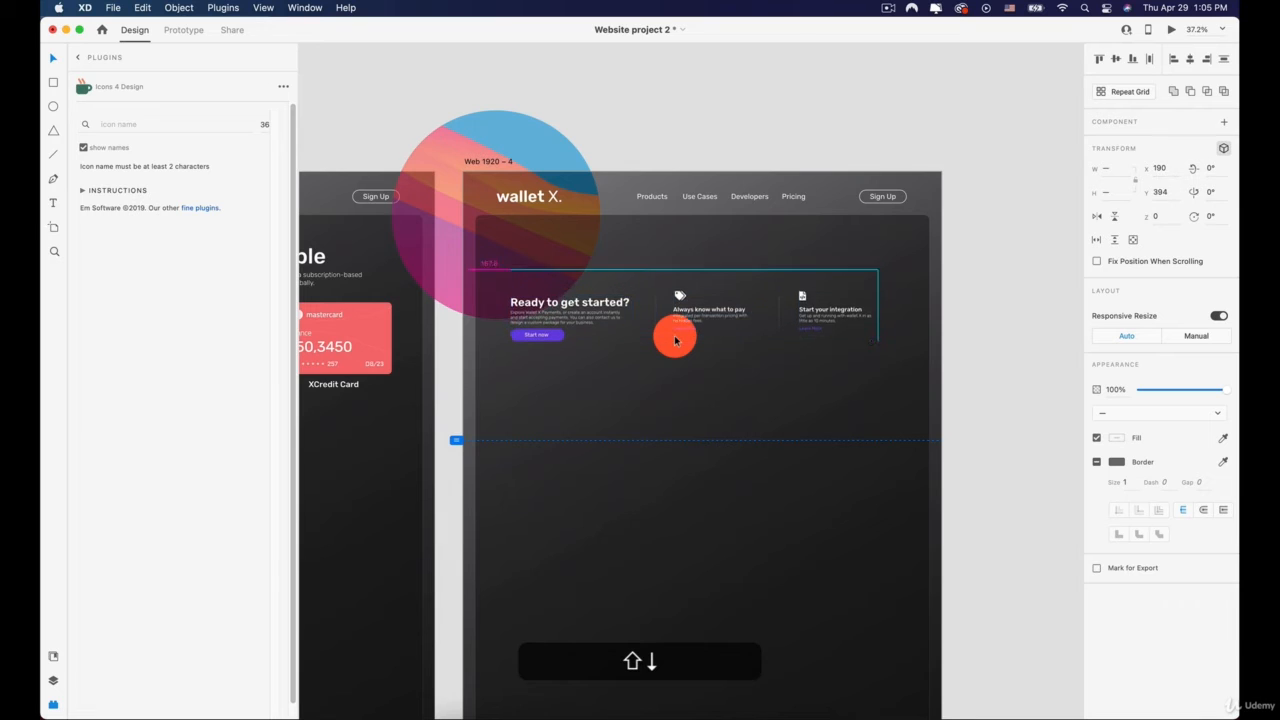
{"action": "key", "text": "shift+Down"}
{"action": "key", "text": "shift+Right"}
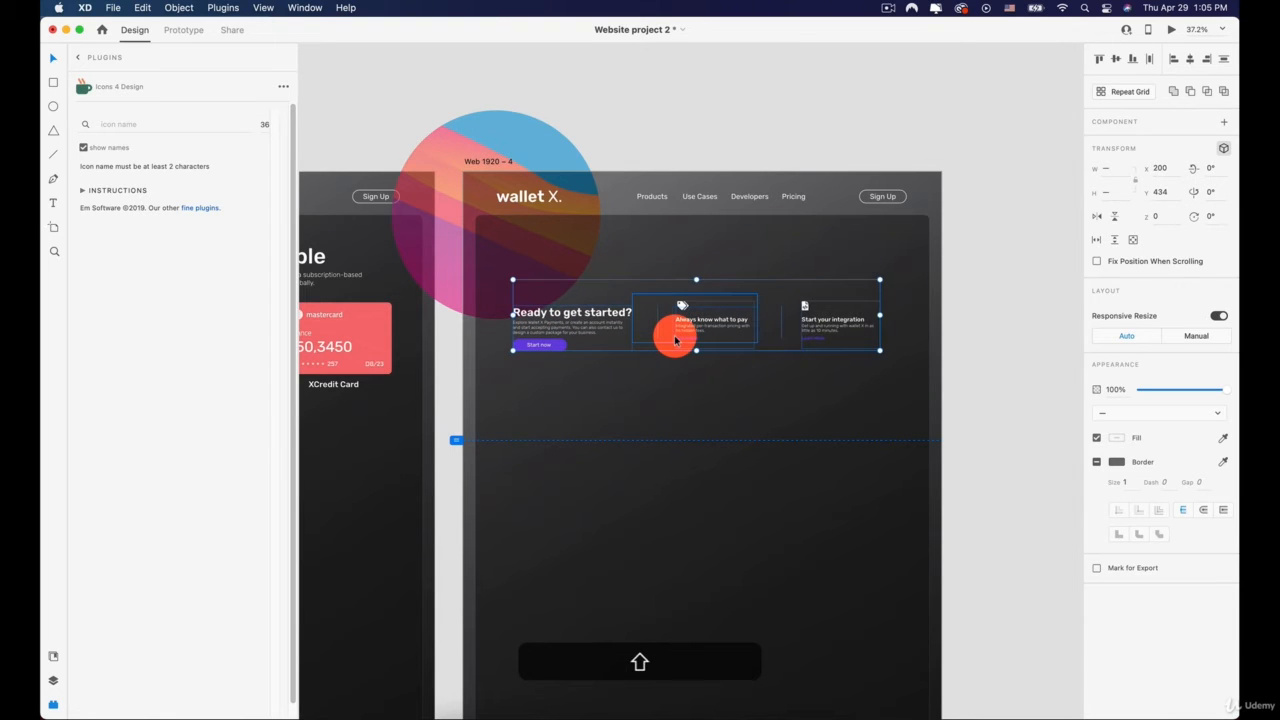
{"action": "key", "text": "shift+Down"}
{"action": "key", "text": "shift+Right"}
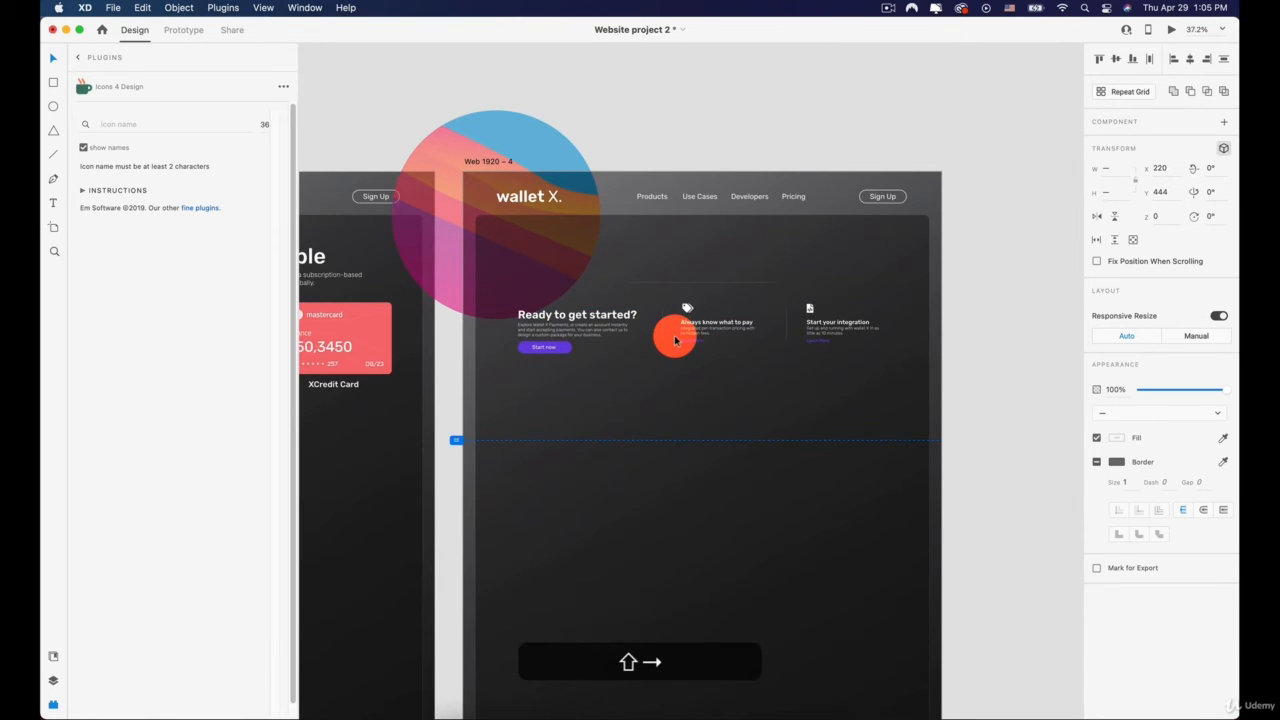
{"action": "key", "text": "shift+Left"}
{"action": "key", "text": "shift+Up"}
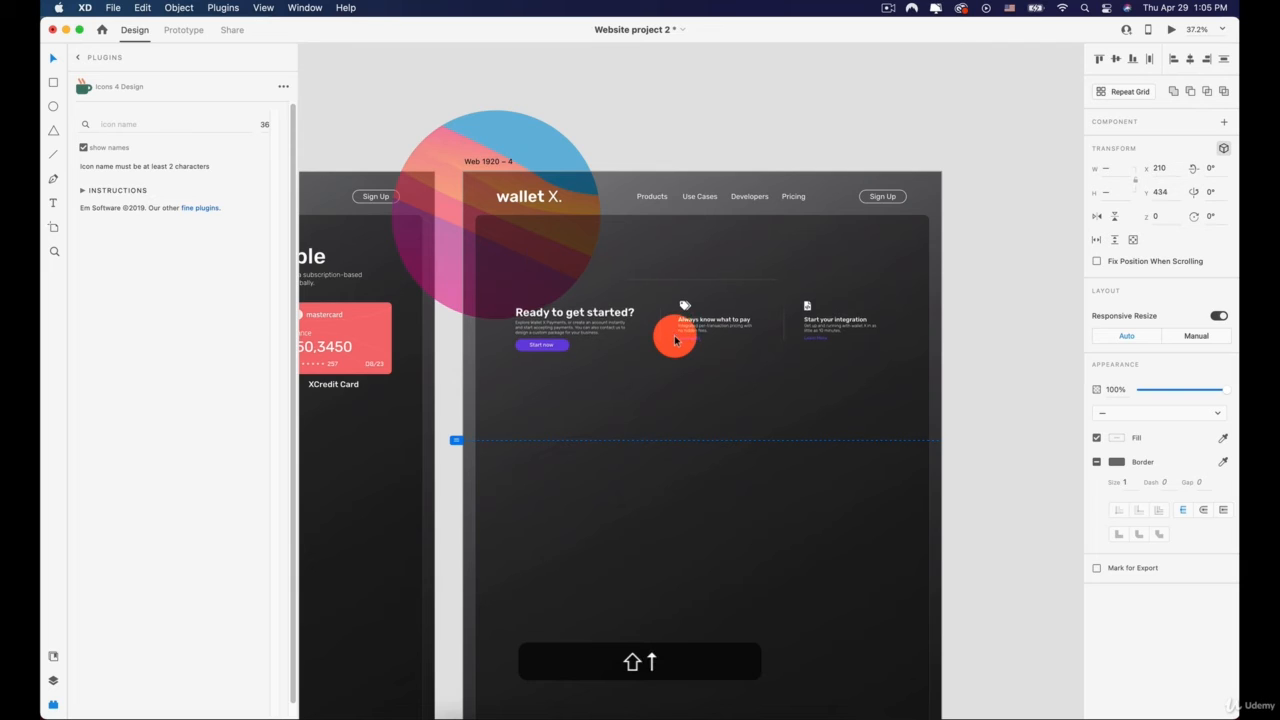
{"action": "key", "text": "shift+Up"}
{"action": "key", "text": "shift+Down"}
{"action": "key", "text": "shift+Up"}
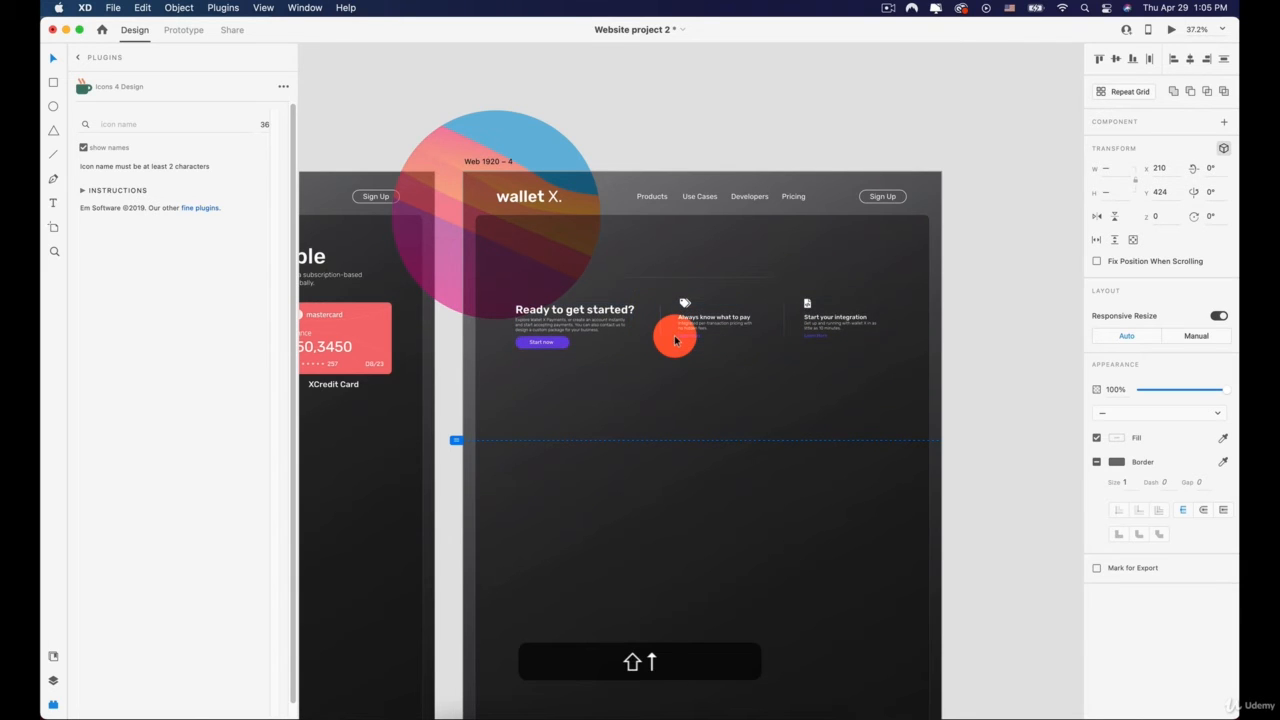
{"action": "key", "text": "shift+Down"}
{"action": "key", "text": "shift+Up"}
{"action": "key", "text": "Down"}
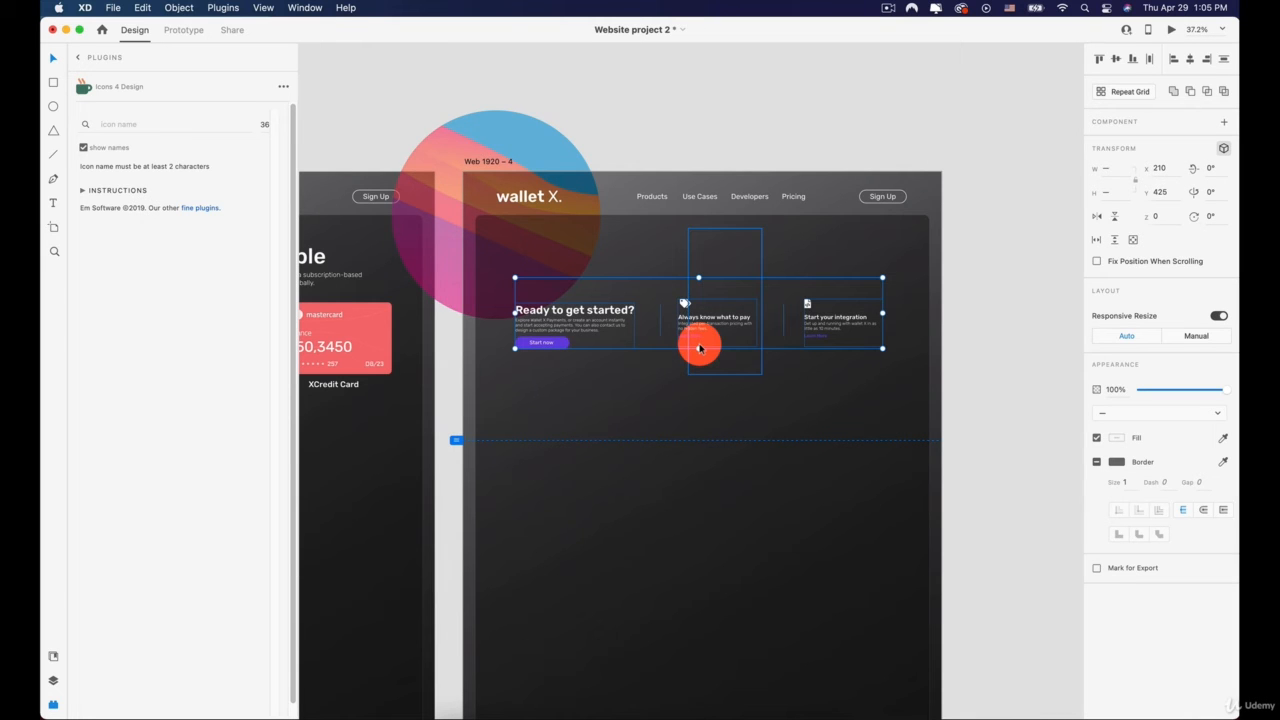
{"action": "left_click", "coordinate": [1004, 323]}
Step: Link the Web 1920 – 3 artboard to Web 1920 – 4 with a Tap-triggered Auto-Animate action, Ease In-Out, 0.6 s
{"action": "key", "text": "space"}
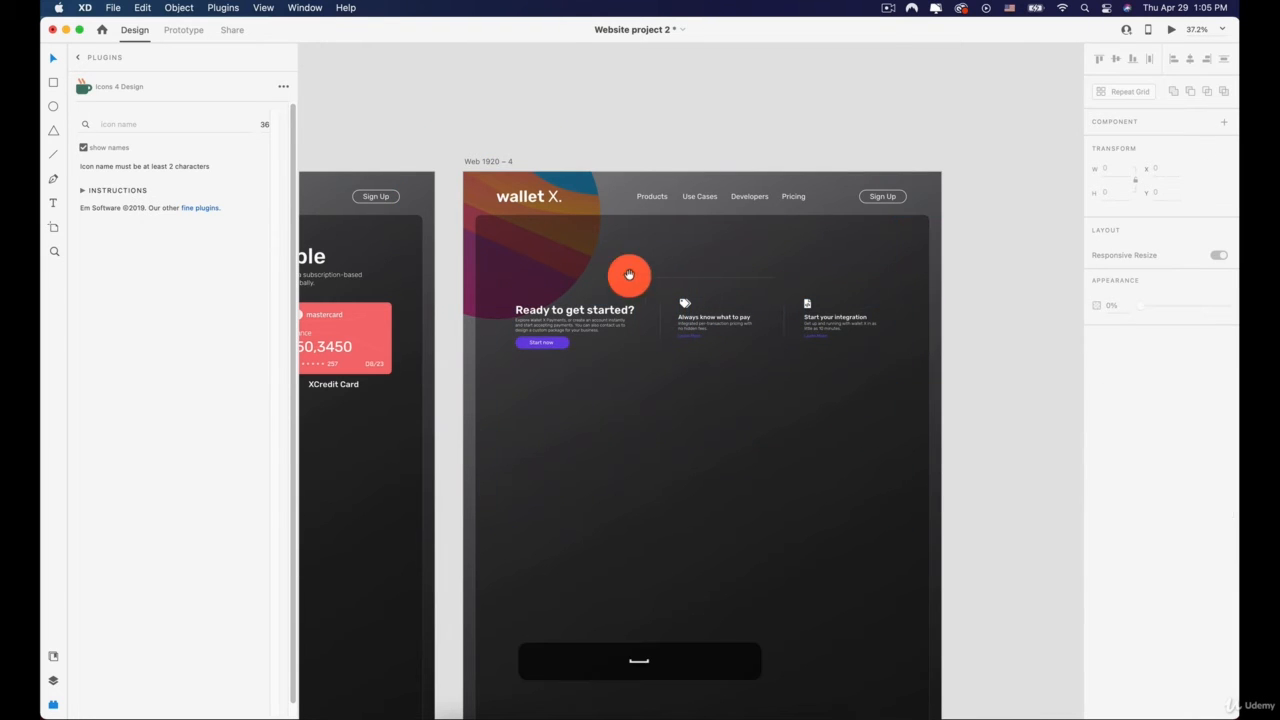
{"action": "left_click_drag", "start_coordinate": [629, 271], "coordinate": [960, 249]}
{"action": "scroll", "coordinate": [808, 308], "scroll_direction": "down", "scroll_amount": 3}
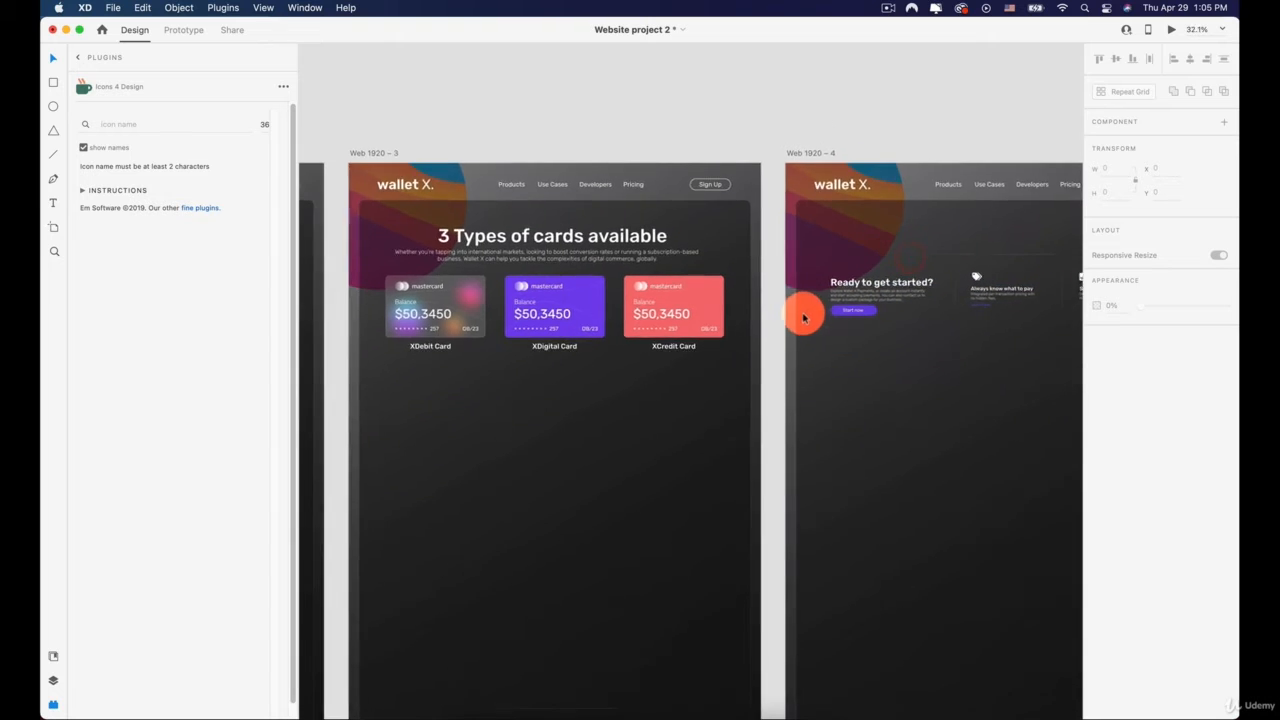
{"action": "key", "text": "space"}
{"action": "left_click_drag", "start_coordinate": [957, 327], "coordinate": [864, 313]}
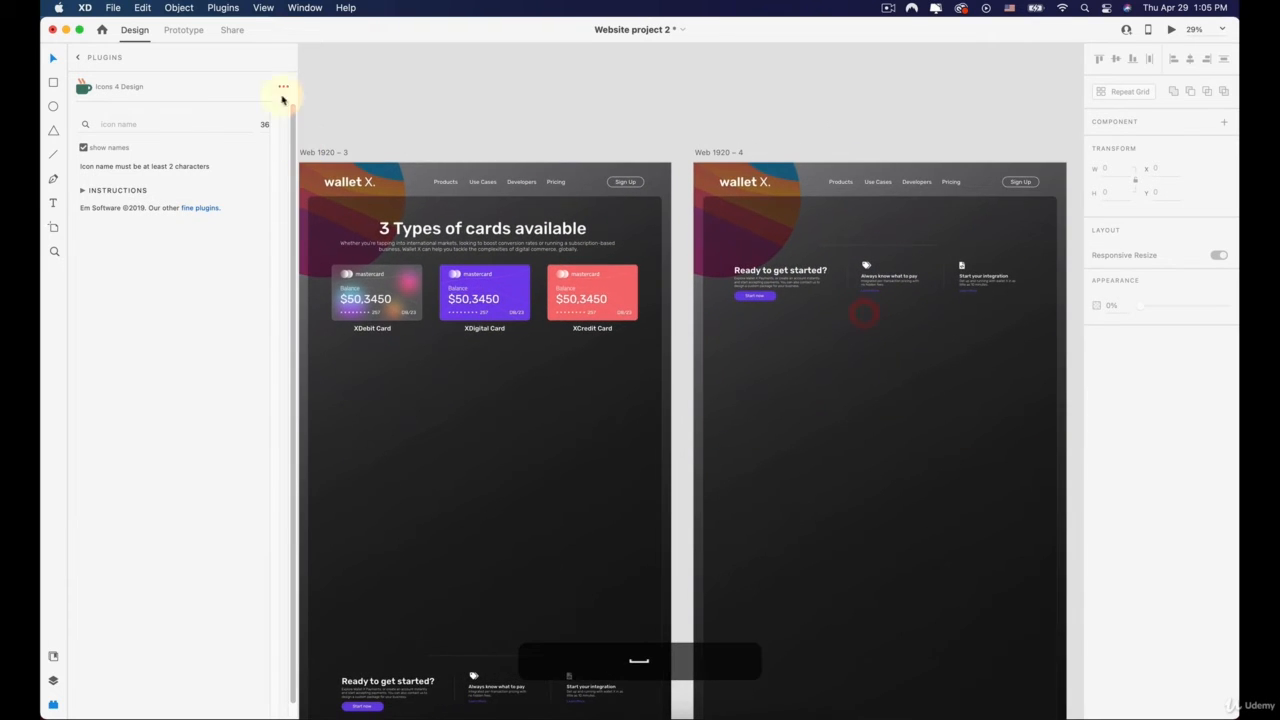
{"action": "left_click", "coordinate": [183, 28]}
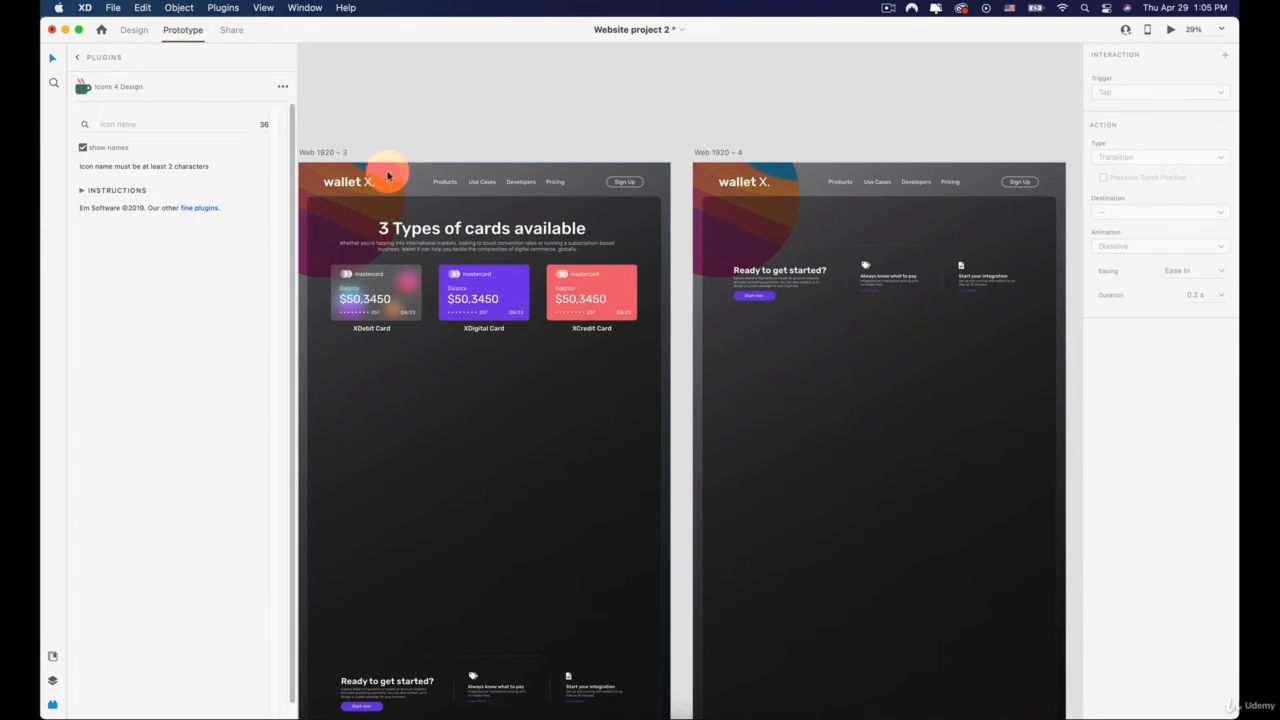
{"action": "left_click", "coordinate": [323, 152]}
{"action": "left_click_drag", "start_coordinate": [671, 463], "coordinate": [766, 434]}
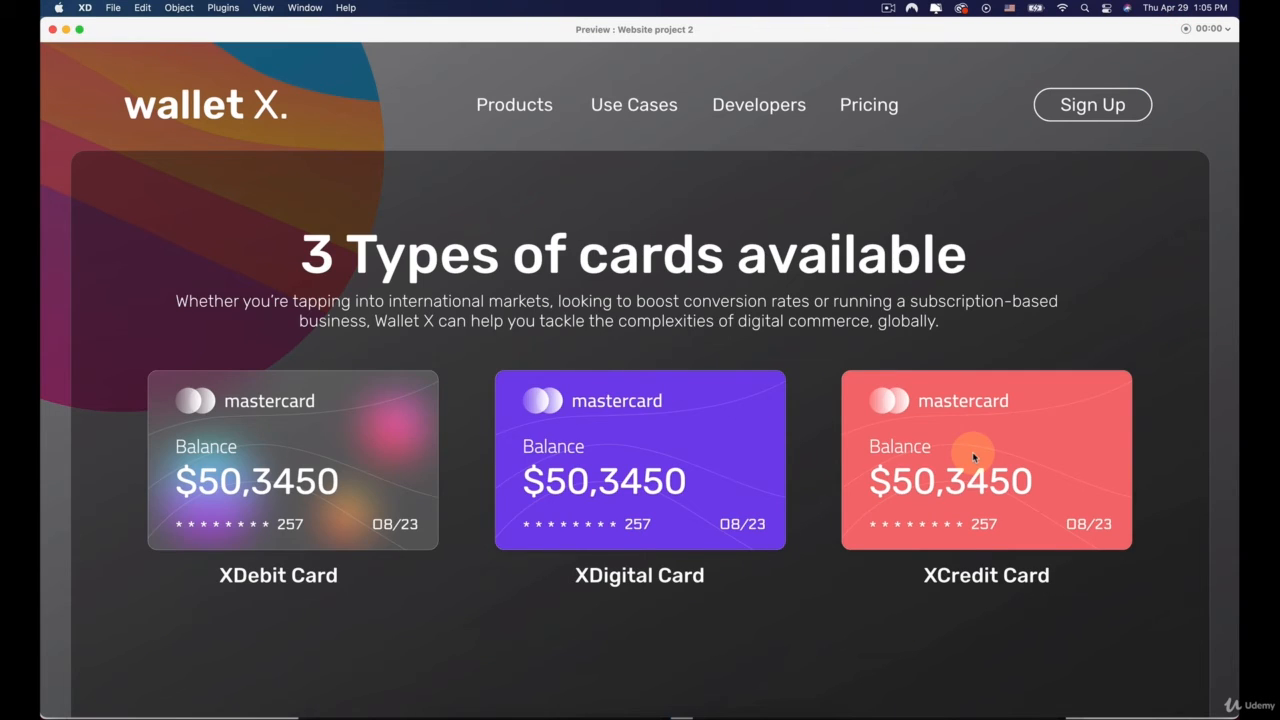
Step: Play the transition from Web 1920 – 3 to Web 1920 – 4 in the preview and shrink the preview window beside the artboards
{"action": "left_click", "coordinate": [972, 451]}
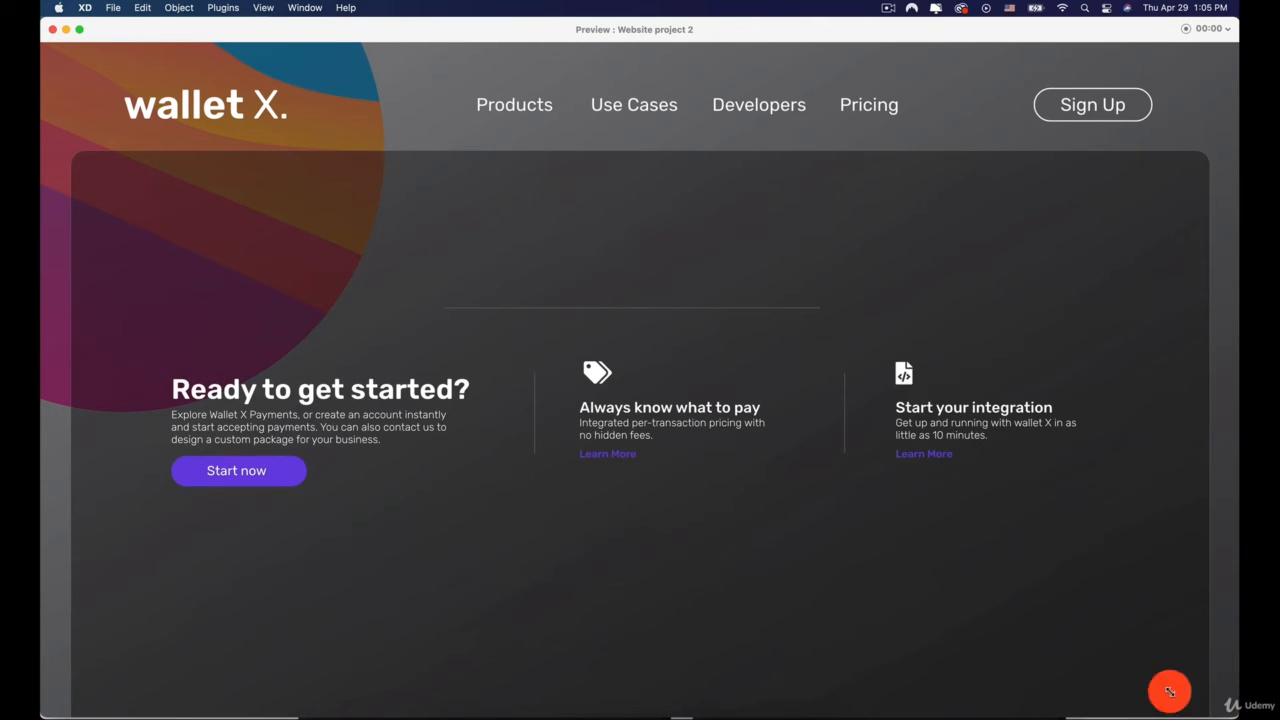
{"action": "left_click_drag", "start_coordinate": [1170, 691], "coordinate": [593, 480]}
{"action": "key", "text": "Left"}
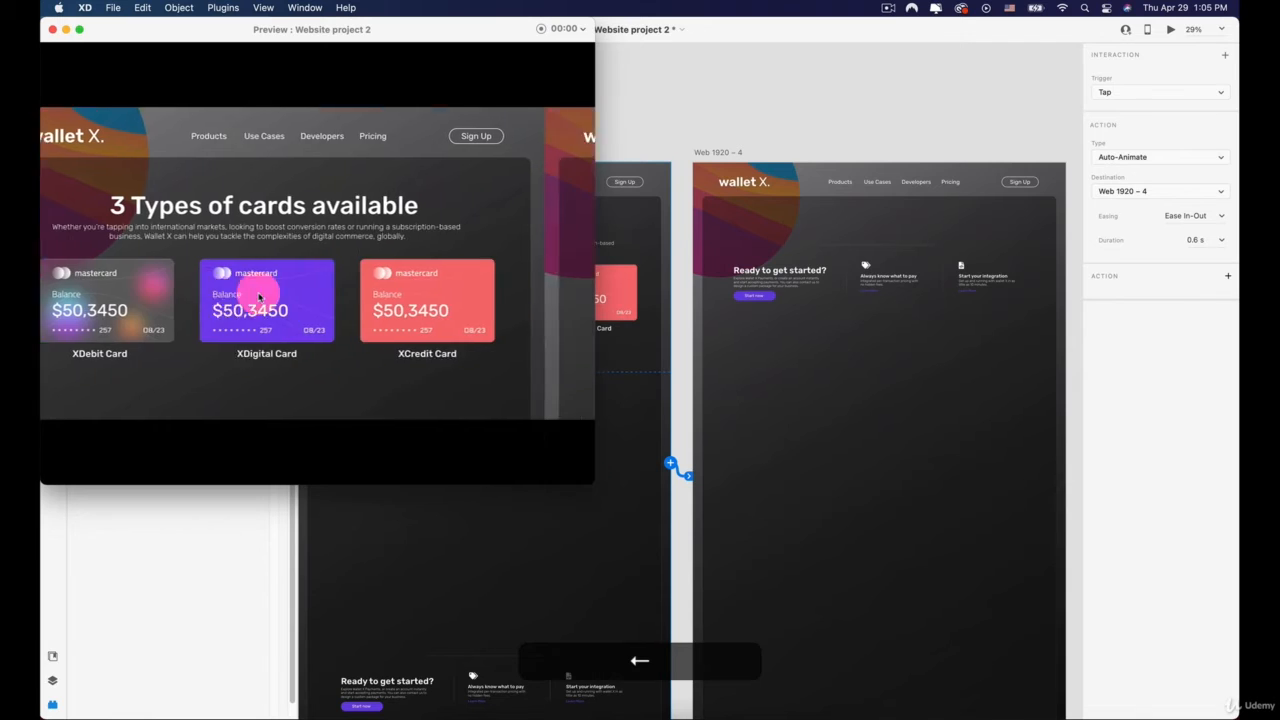
{"action": "left_click", "coordinate": [201, 292]}
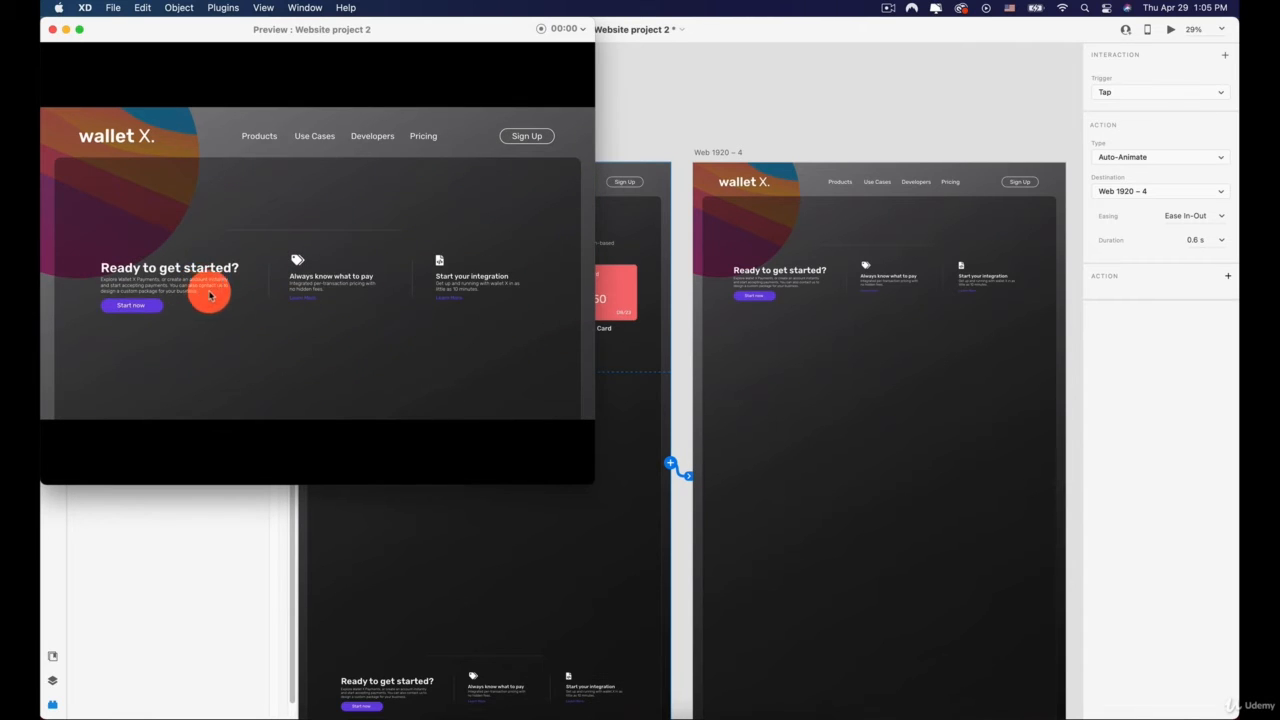
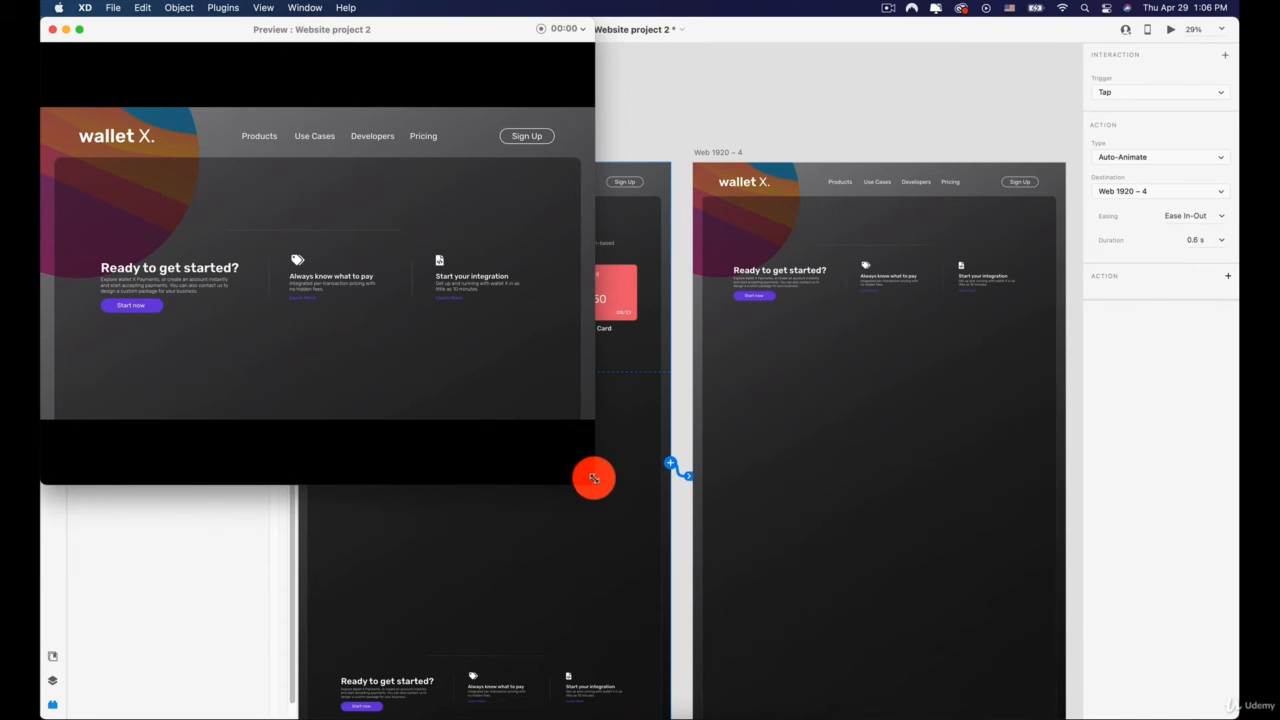
{"action": "left_click_drag", "start_coordinate": [591, 481], "coordinate": [340, 245]}
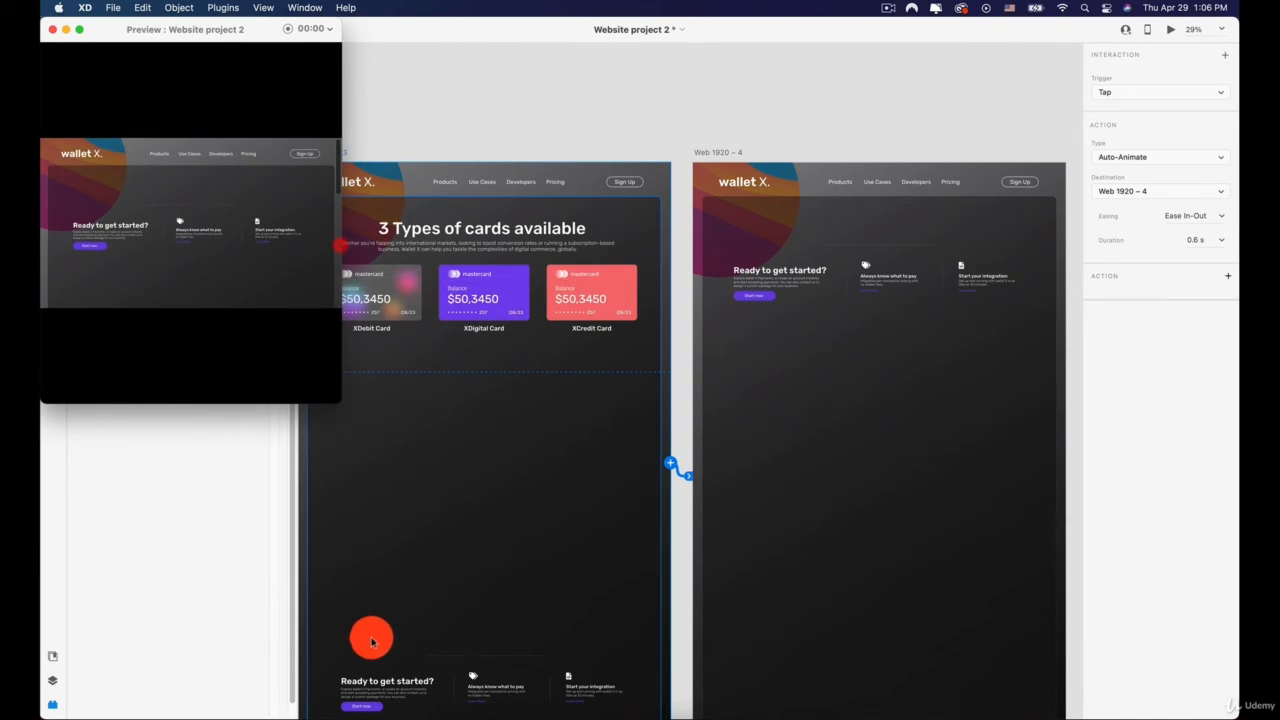
Step: Move the Ready to get started section with its dividers on Web 1920 – 3 up beneath the cards, to Y about 929
{"action": "left_click", "coordinate": [395, 692]}
{"action": "scroll", "coordinate": [418, 634], "scroll_direction": "down", "scroll_amount": 2}
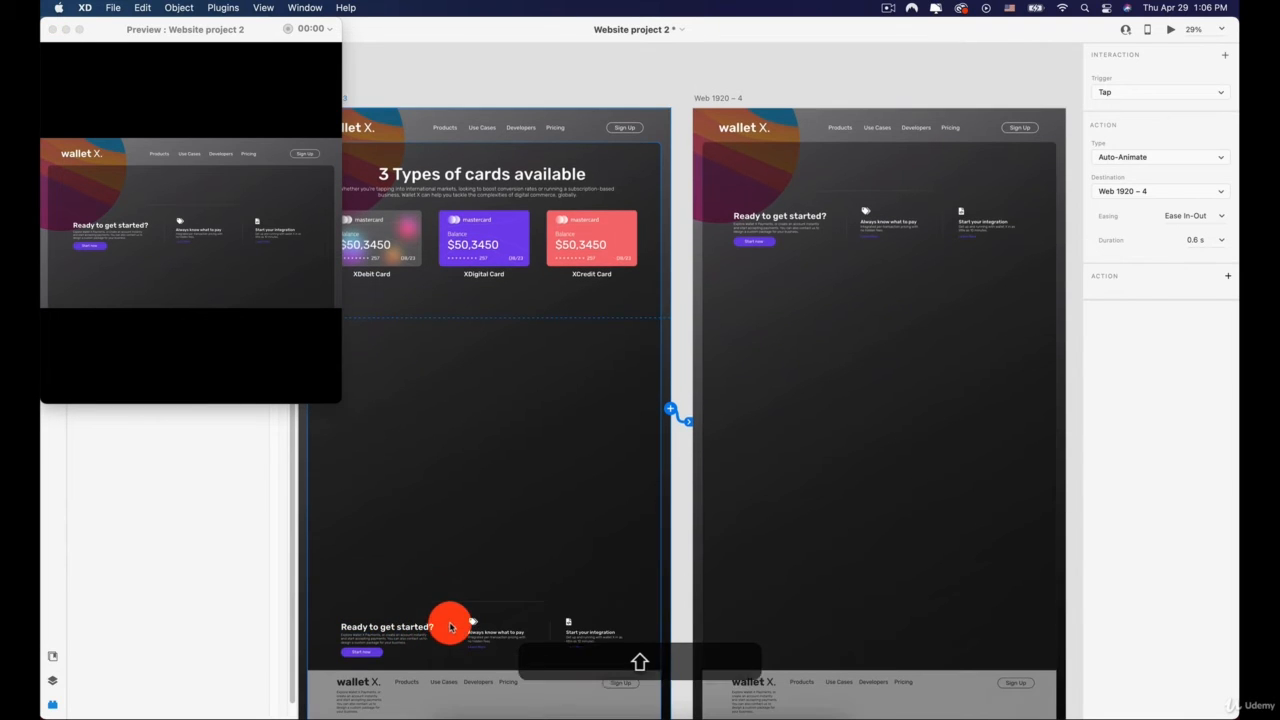
{"action": "left_click", "coordinate": [392, 634]}
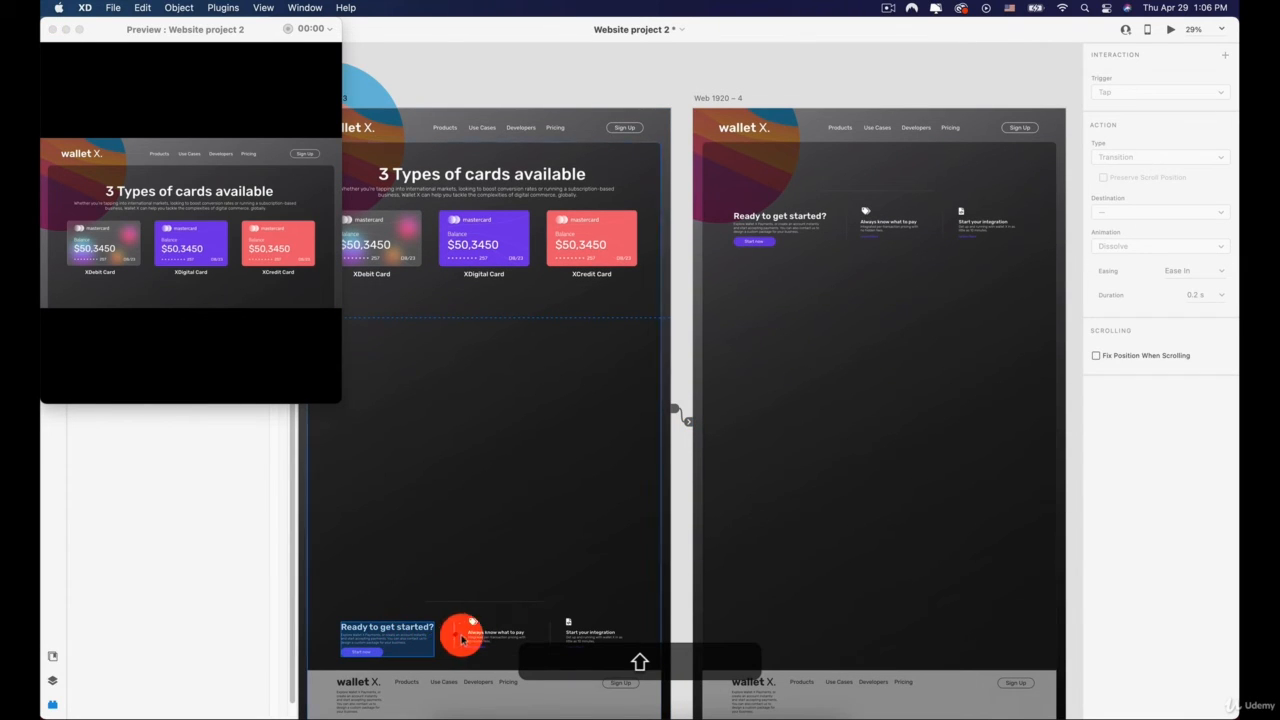
{"action": "left_click", "coordinate": [478, 638], "text": "shift"}
{"action": "left_click_drag", "start_coordinate": [223, 29], "coordinate": [209, 103]}
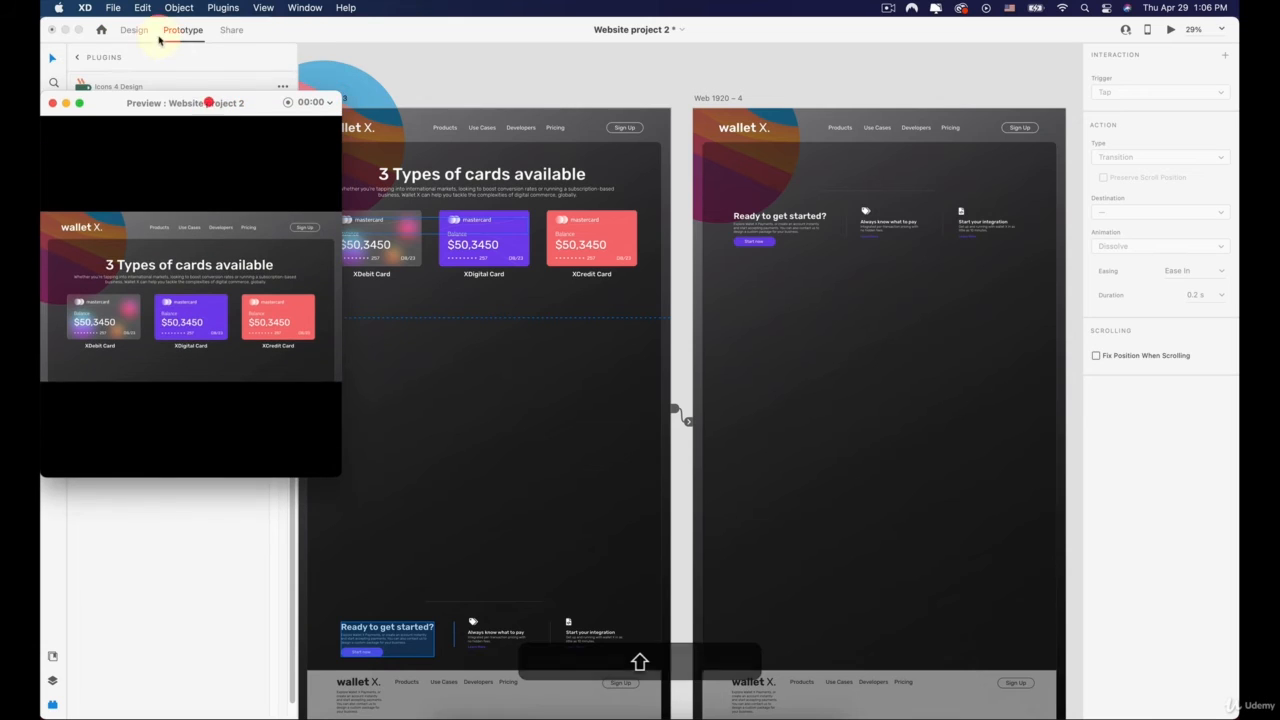
{"action": "left_click", "coordinate": [133, 27]}
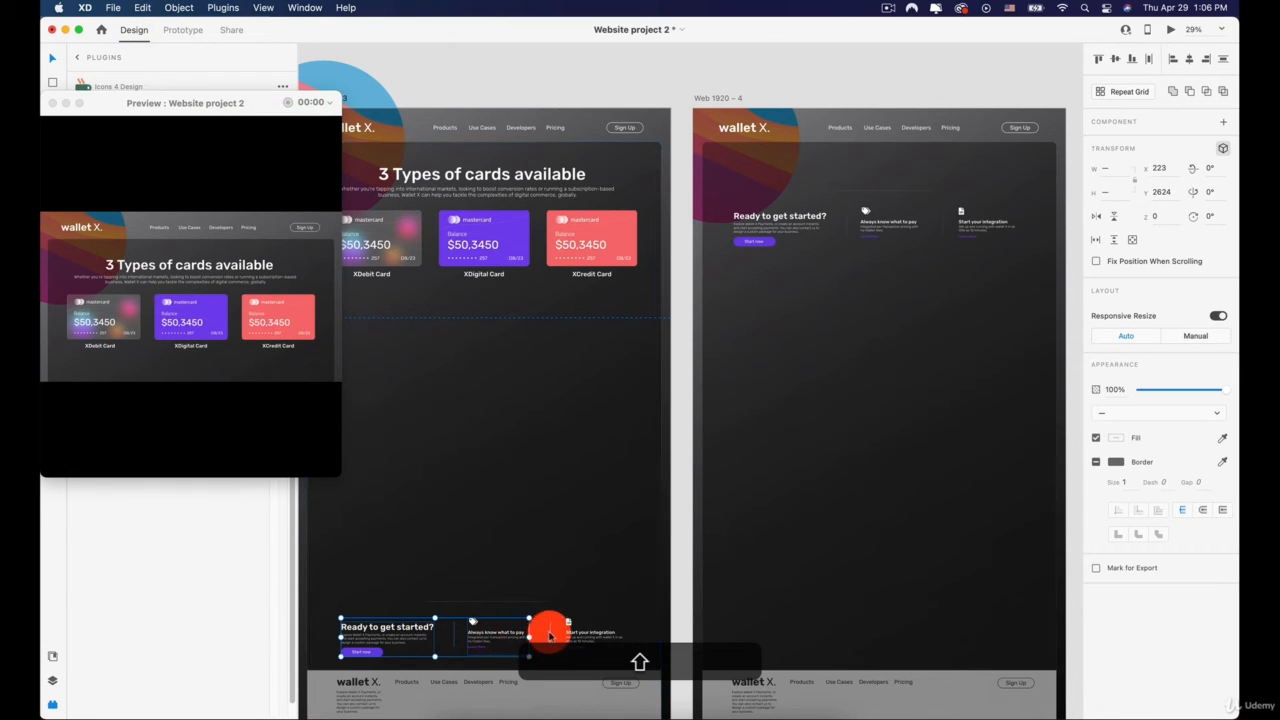
{"action": "left_click", "coordinate": [513, 612], "text": "shift"}
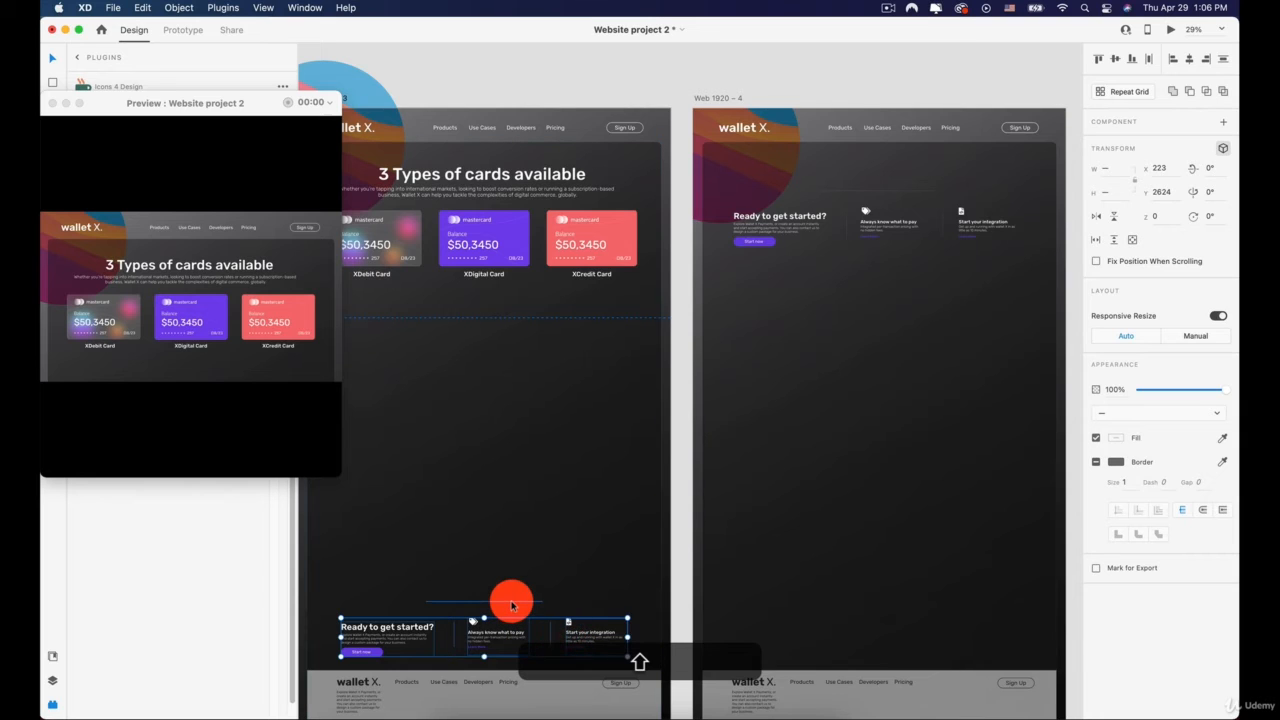
{"action": "left_click", "coordinate": [497, 632], "text": "shift"}
{"action": "left_click_drag", "start_coordinate": [491, 636], "coordinate": [505, 321]}
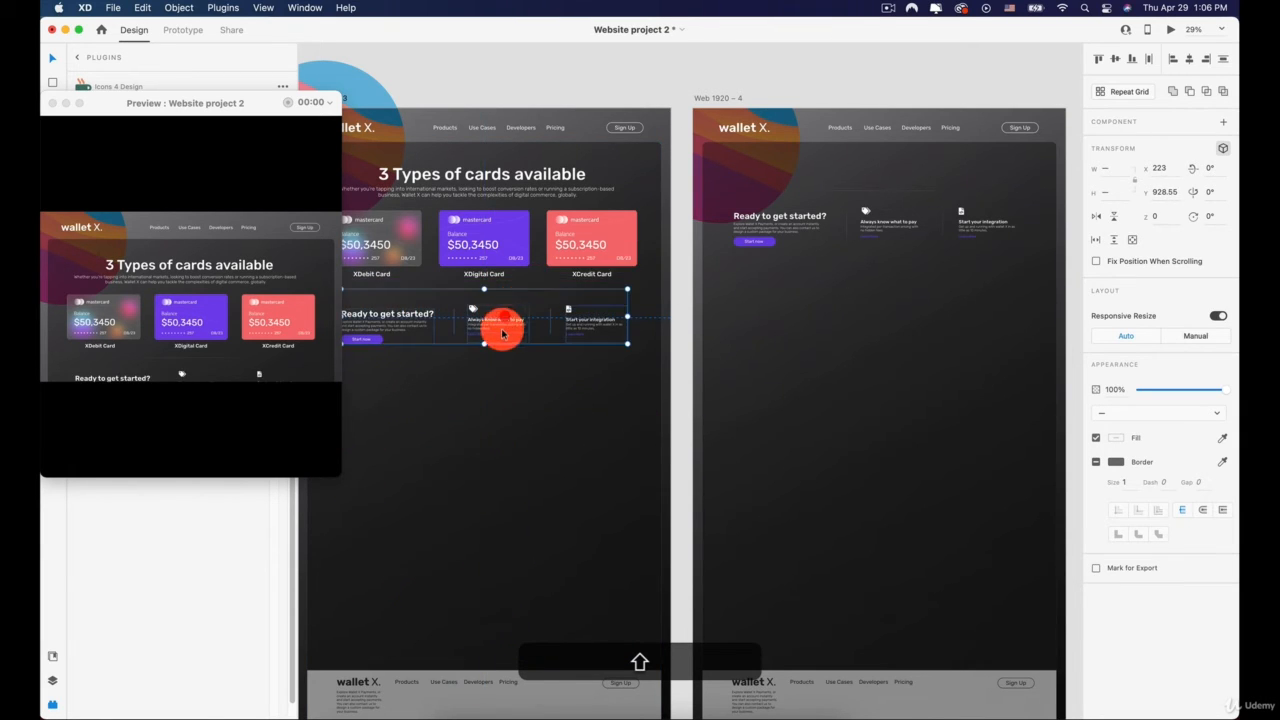
Step: Stagger the section's columns and vertical dividers downward on Web 1920 – 3, with Always know what to pay at Y about 1370 and Start your integration at about 1594
{"action": "left_click_drag", "start_coordinate": [440, 277], "coordinate": [558, 275]}
{"action": "scroll", "coordinate": [574, 366], "scroll_direction": "up", "scroll_amount": 4}
{"action": "scroll", "coordinate": [574, 366], "scroll_direction": "up", "scroll_amount": 2}
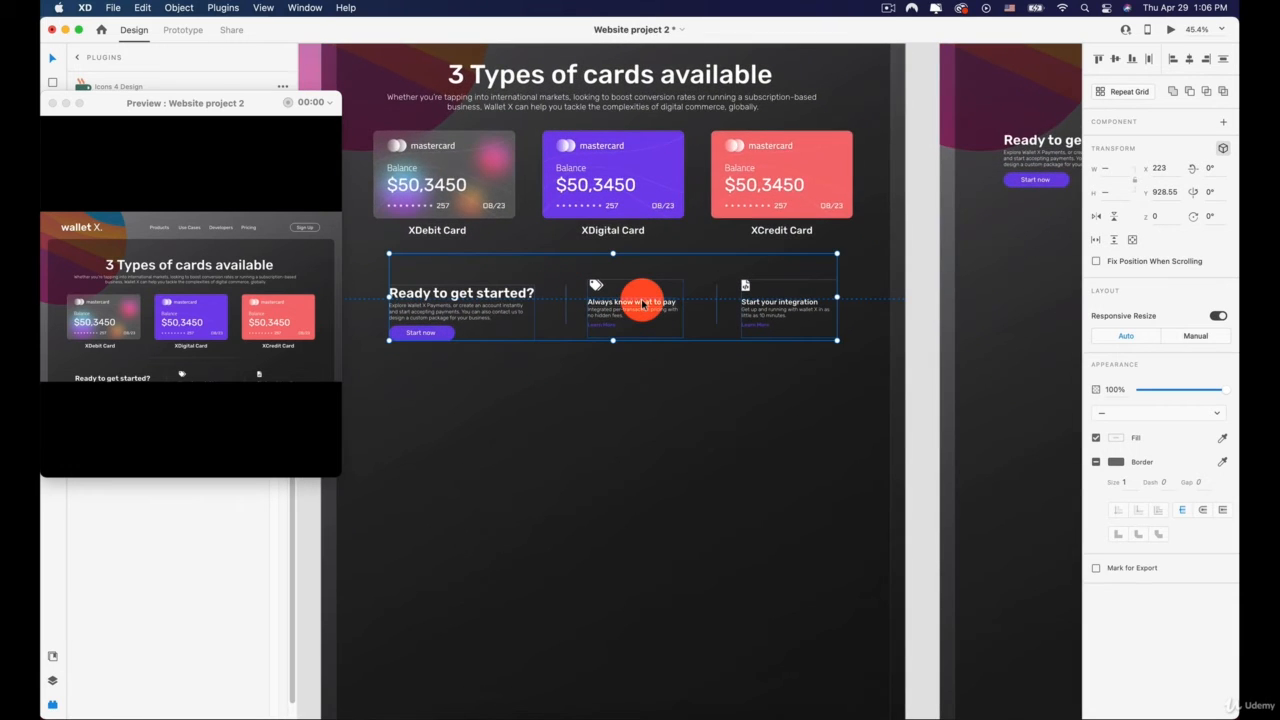
{"action": "left_click", "coordinate": [641, 424]}
{"action": "left_click", "coordinate": [614, 315]}
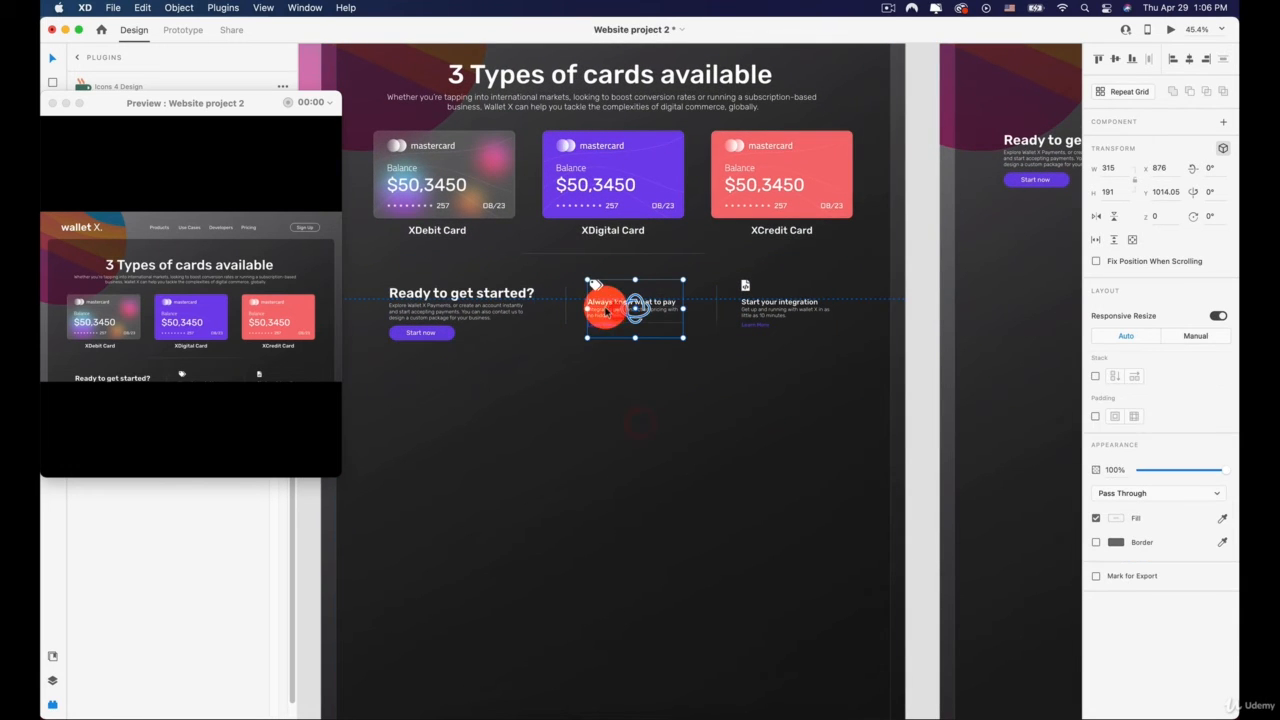
{"action": "left_click_drag", "start_coordinate": [608, 312], "coordinate": [608, 403]}
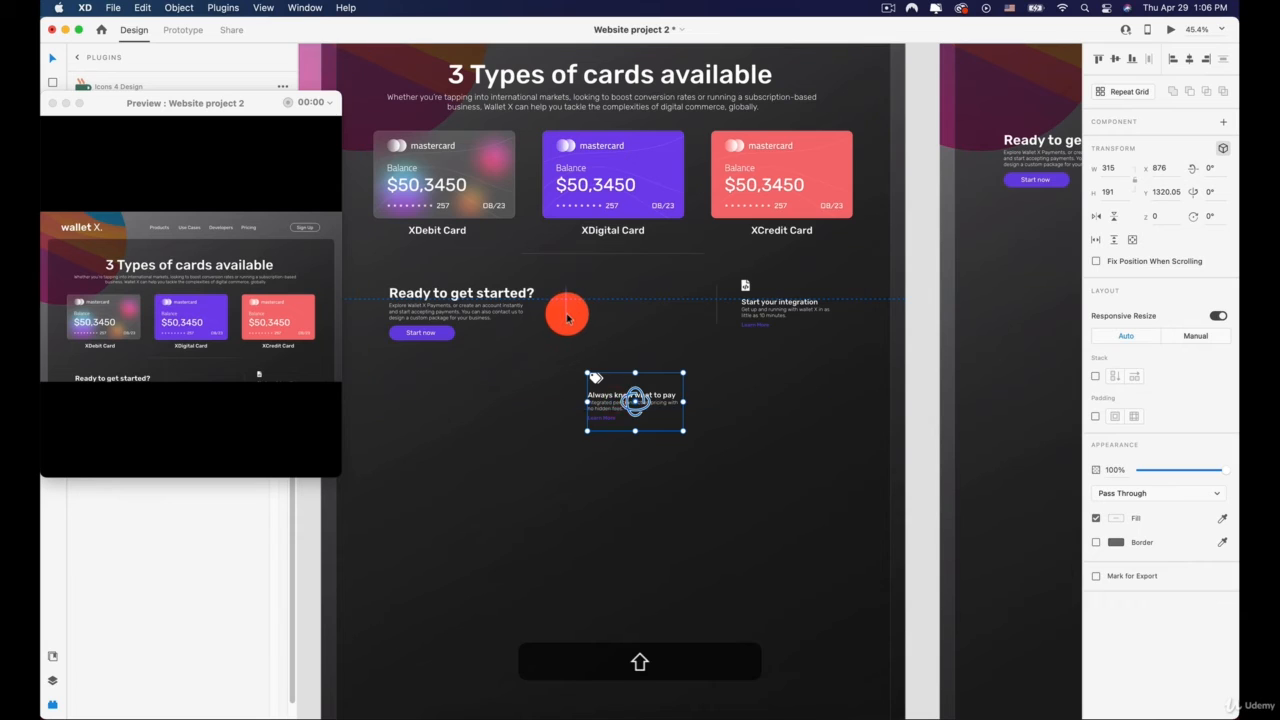
{"action": "left_click", "coordinate": [567, 316]}
{"action": "left_click_drag", "start_coordinate": [567, 316], "coordinate": [700, 429]}
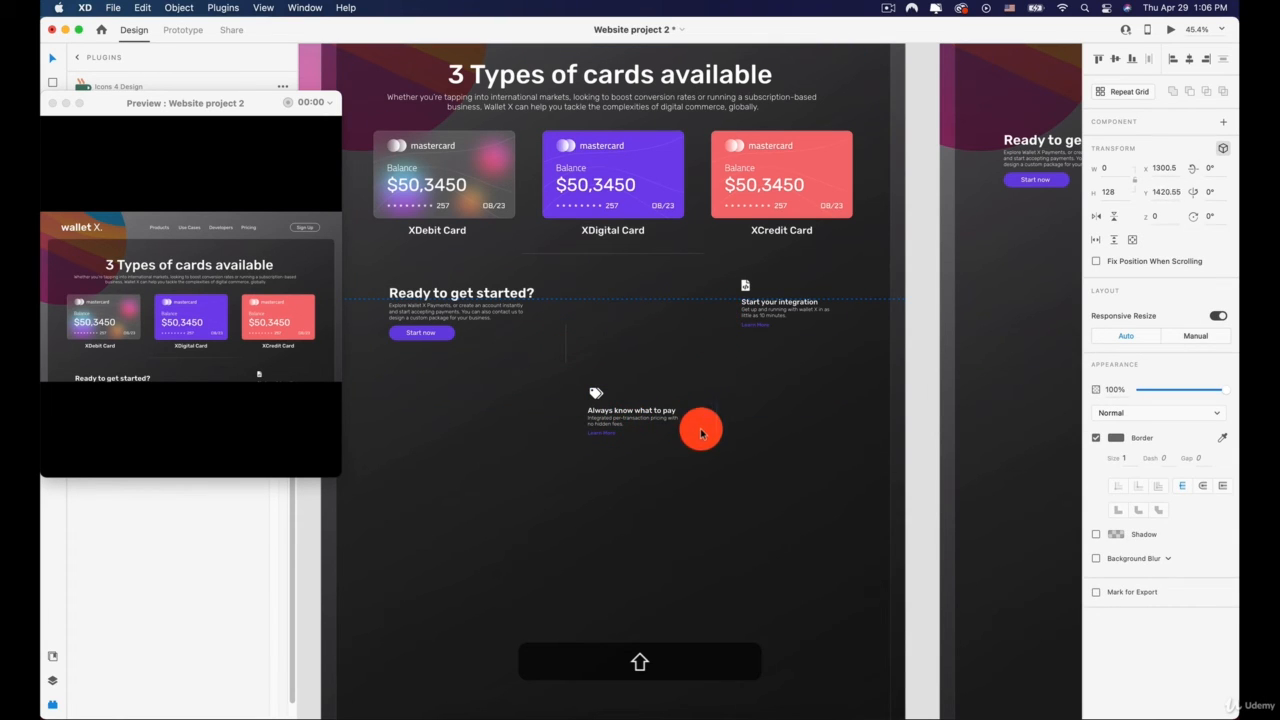
{"action": "left_click", "coordinate": [768, 323]}
{"action": "left_click_drag", "start_coordinate": [759, 313], "coordinate": [766, 486]}
Step: Set the opacity of the Ready to get started, Always know what to pay and Start your integration blocks on Web 1920 – 3 to 0%
{"action": "left_click", "coordinate": [612, 431]}
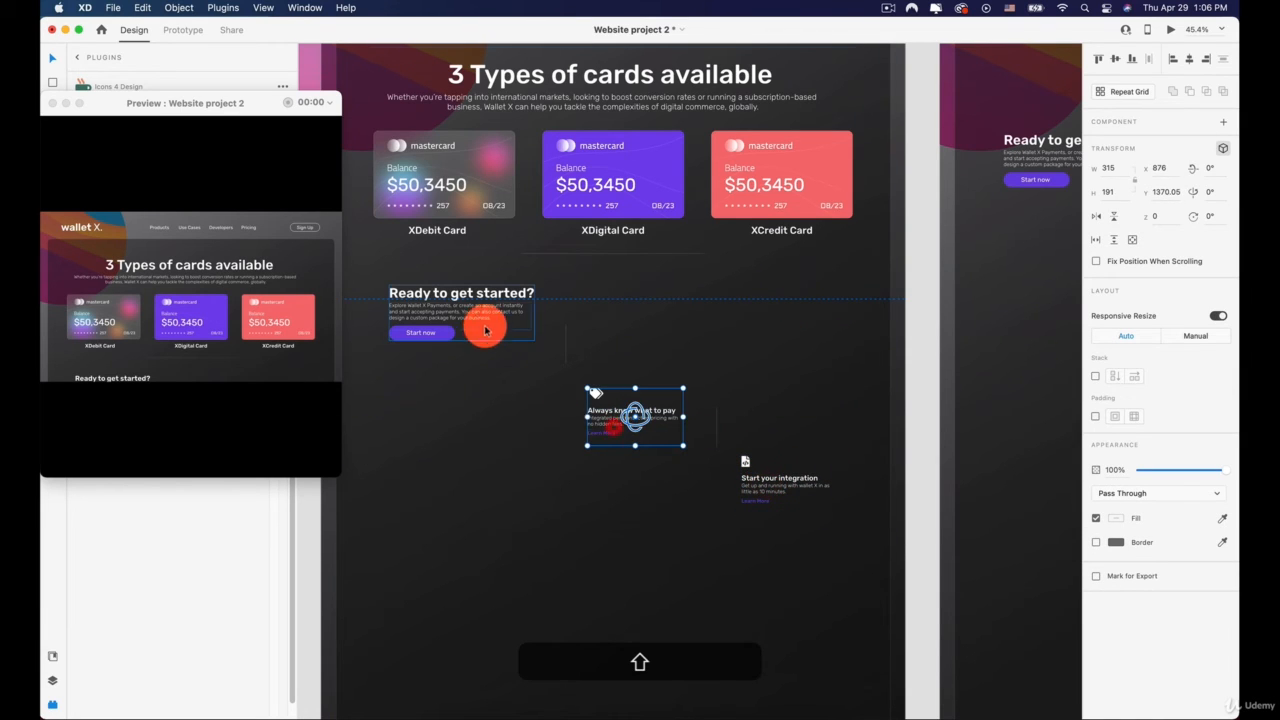
{"action": "left_click", "coordinate": [488, 320], "text": "shift"}
{"action": "left_click_drag", "start_coordinate": [1163, 471], "coordinate": [1011, 469]}
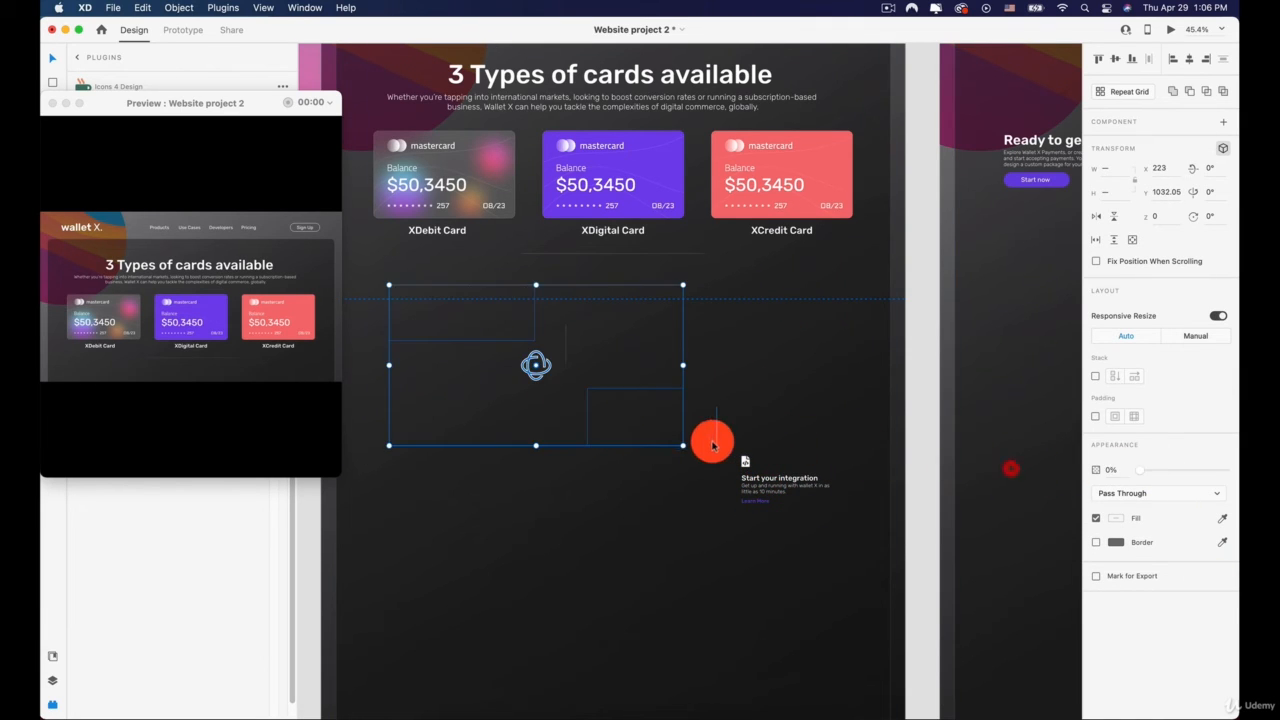
{"action": "left_click", "coordinate": [766, 476]}
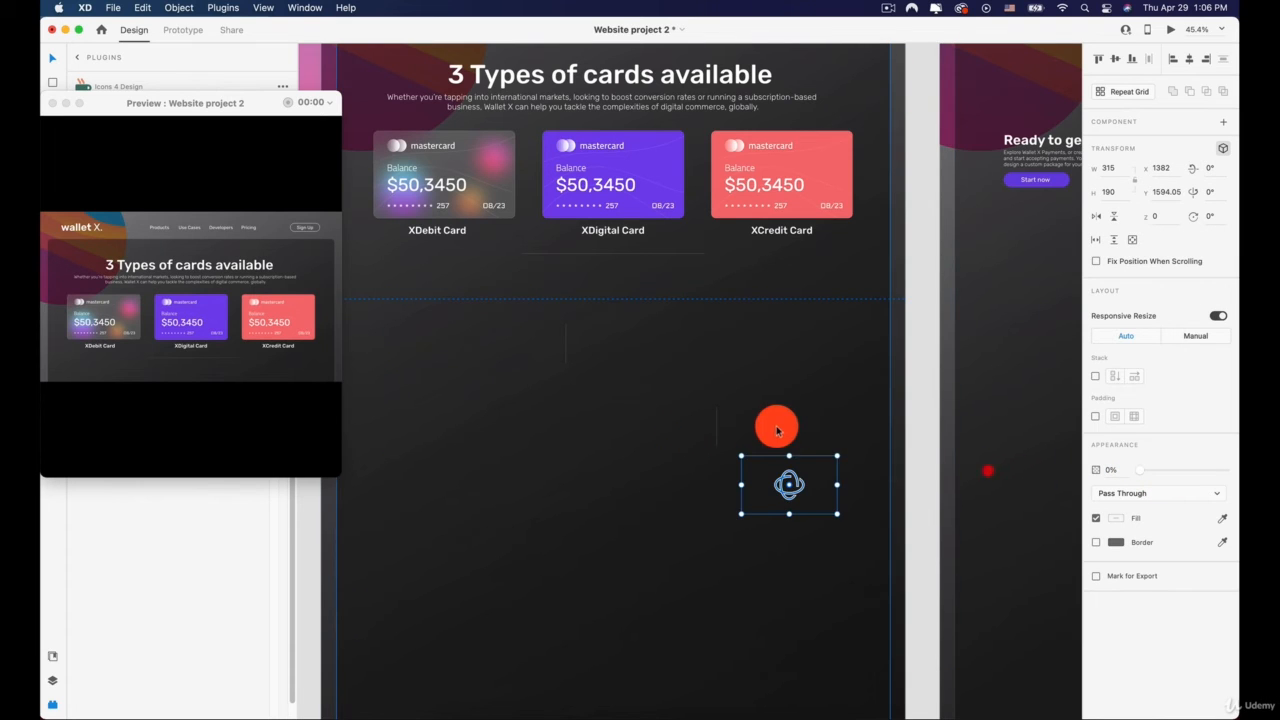
Step: Set the opacity of both vertical dividers in the staggered section on Web 1920 – 3 to 0%
{"action": "left_click", "coordinate": [716, 426]}
{"action": "left_click_drag", "start_coordinate": [1165, 390], "coordinate": [986, 384]}
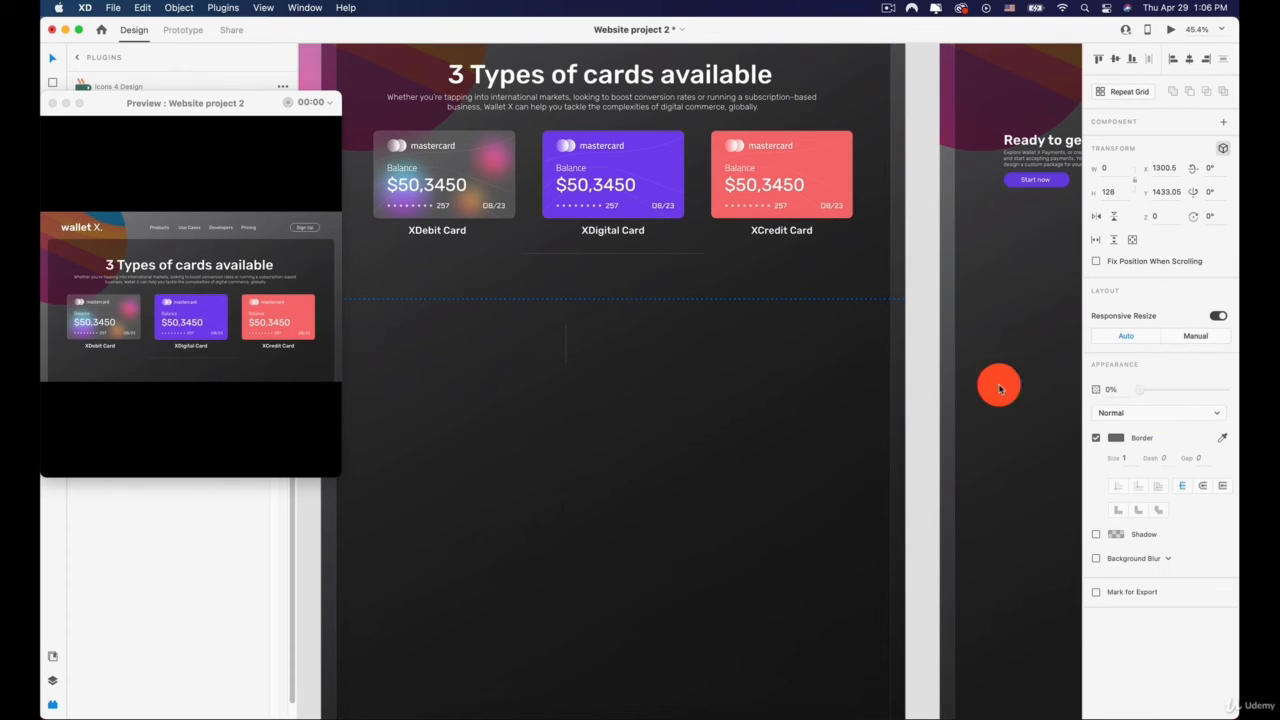
{"action": "left_click", "coordinate": [566, 336]}
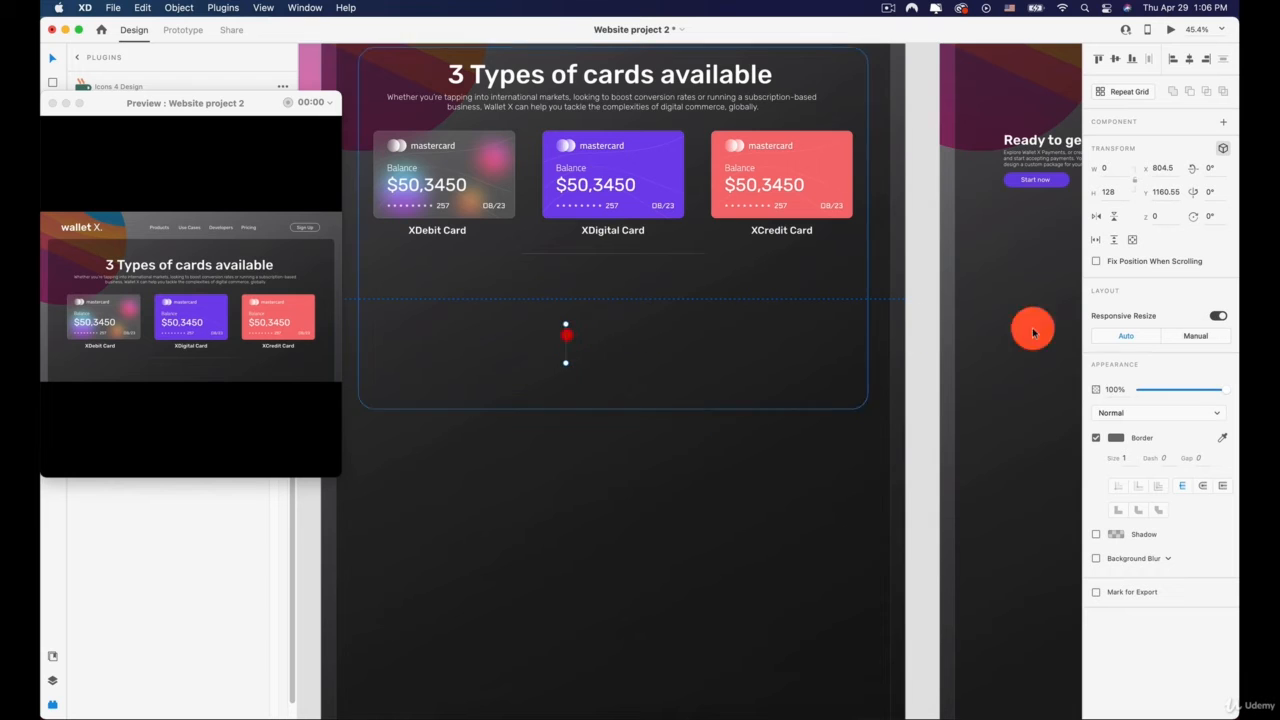
{"action": "left_click_drag", "start_coordinate": [1178, 391], "coordinate": [953, 372]}
Step: Play the transition between the three-cards and Ready to get started screens back and forth in the preview, and close the preview
{"action": "scroll", "coordinate": [620, 300], "scroll_direction": "down", "scroll_amount": 5}
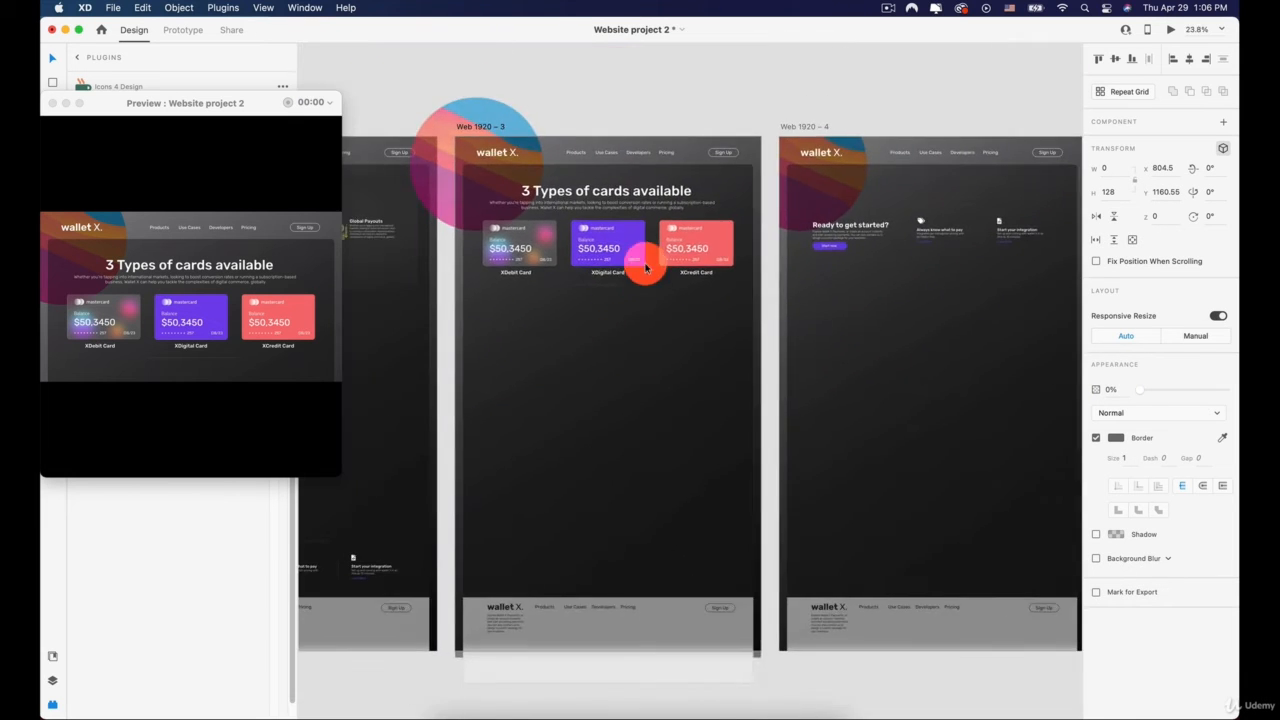
{"action": "left_click", "coordinate": [223, 233]}
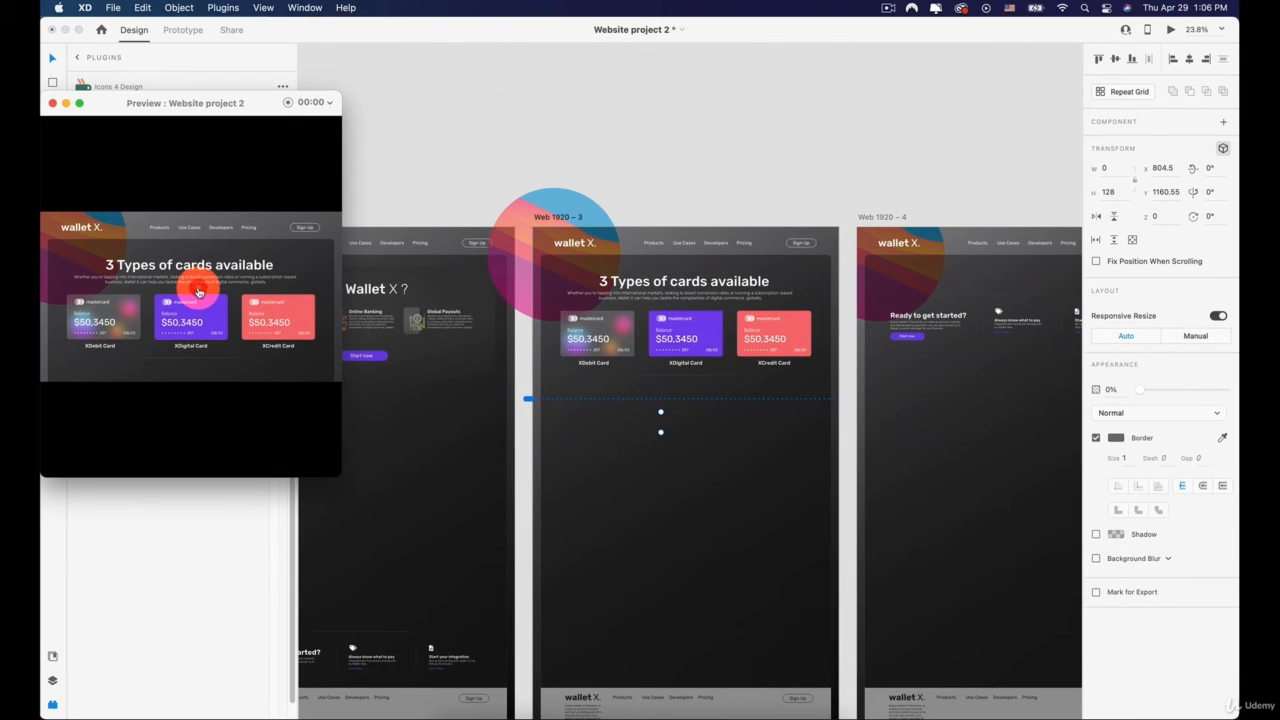
{"action": "left_click", "coordinate": [196, 307]}
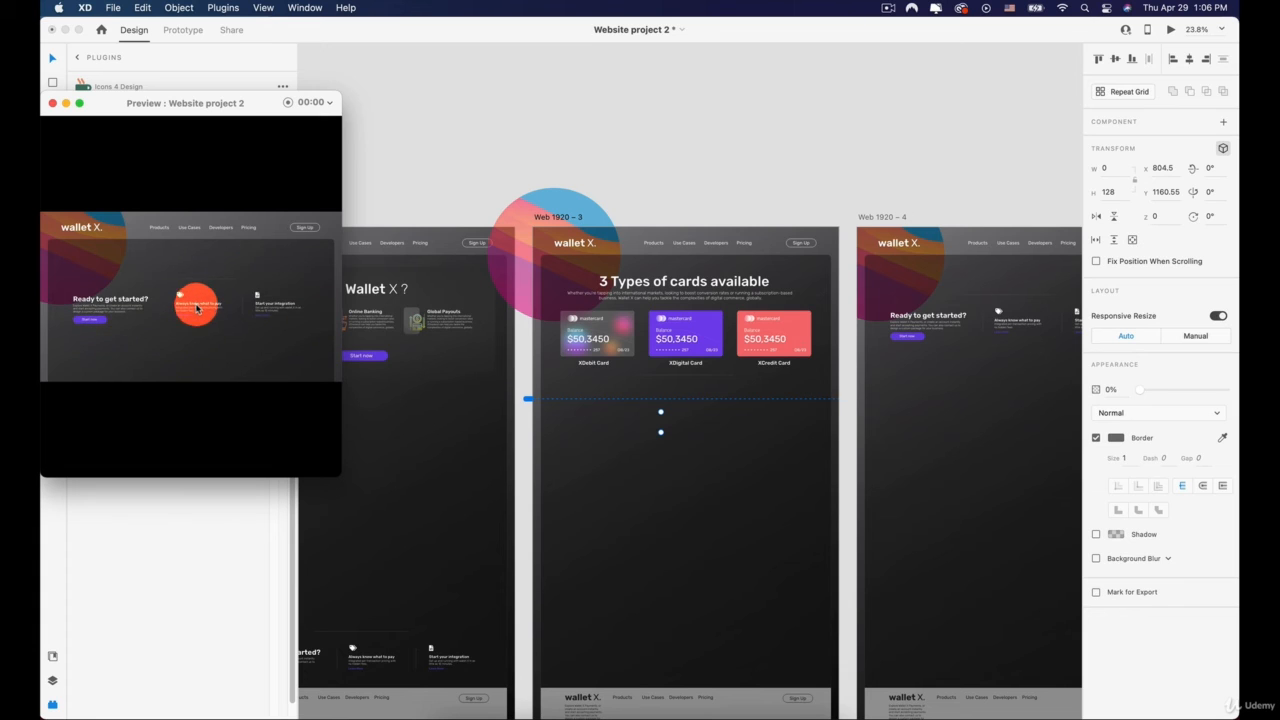
{"action": "key", "text": "Left"}
{"action": "left_click", "coordinate": [192, 310]}
{"action": "key", "text": "Left"}
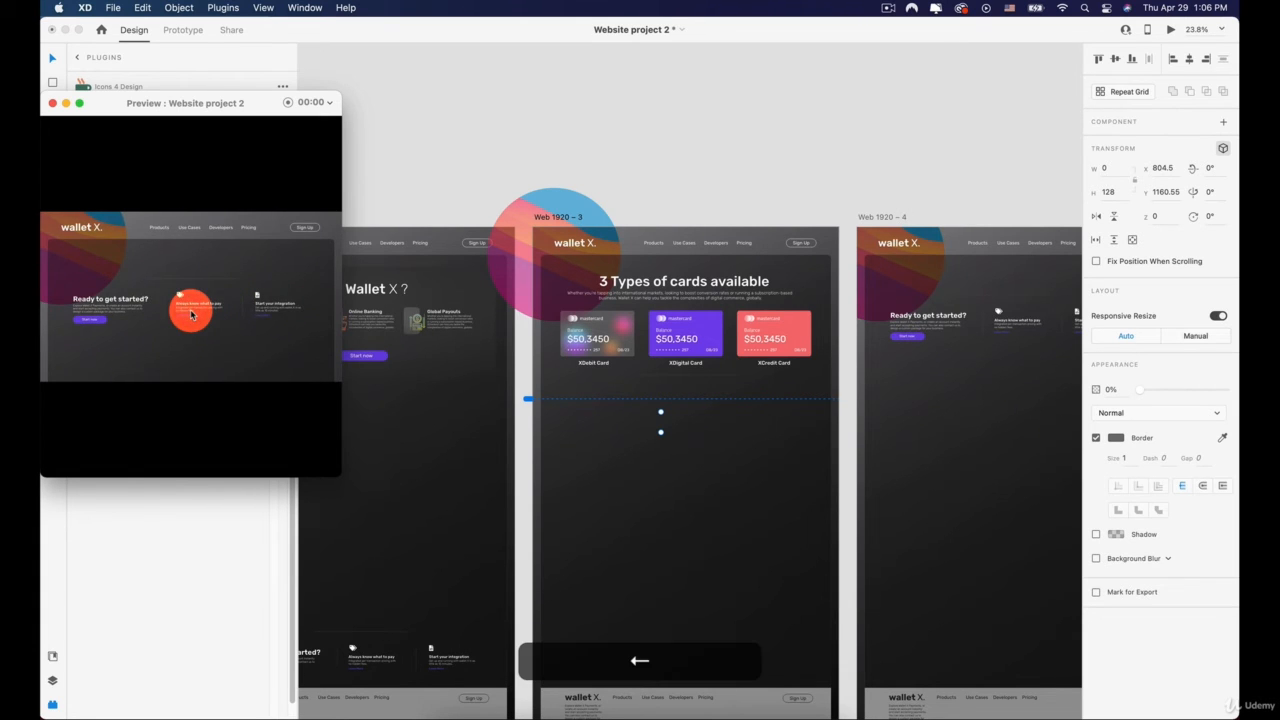
{"action": "left_click", "coordinate": [188, 312]}
{"action": "key", "text": "Left"}
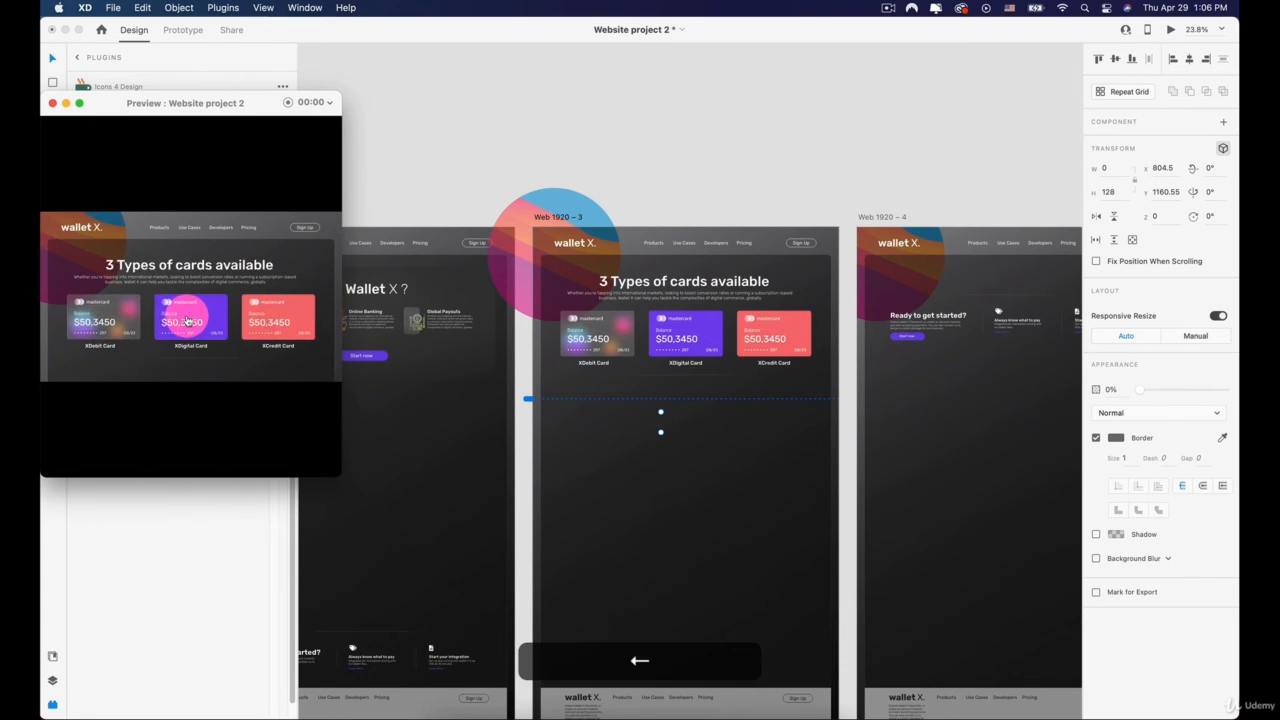
{"action": "left_click", "coordinate": [187, 320]}
{"action": "key", "text": "Left"}
{"action": "left_click", "coordinate": [187, 320]}
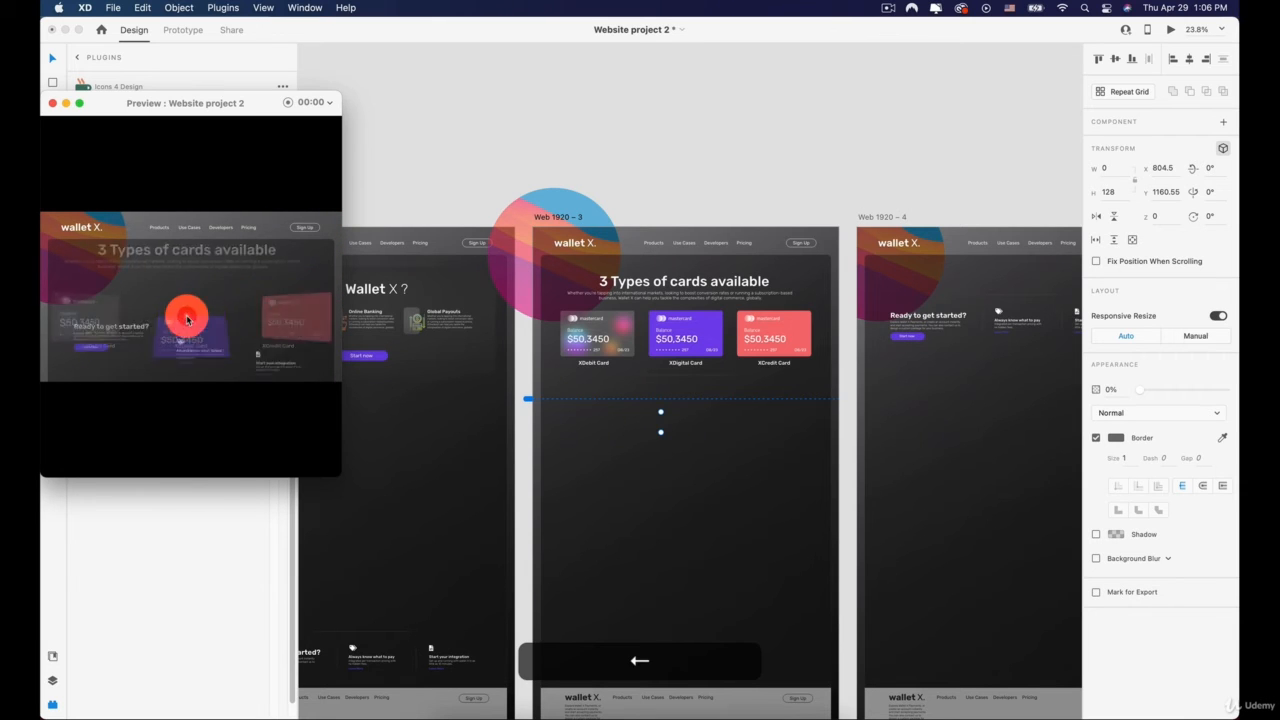
{"action": "key", "text": "Left"}
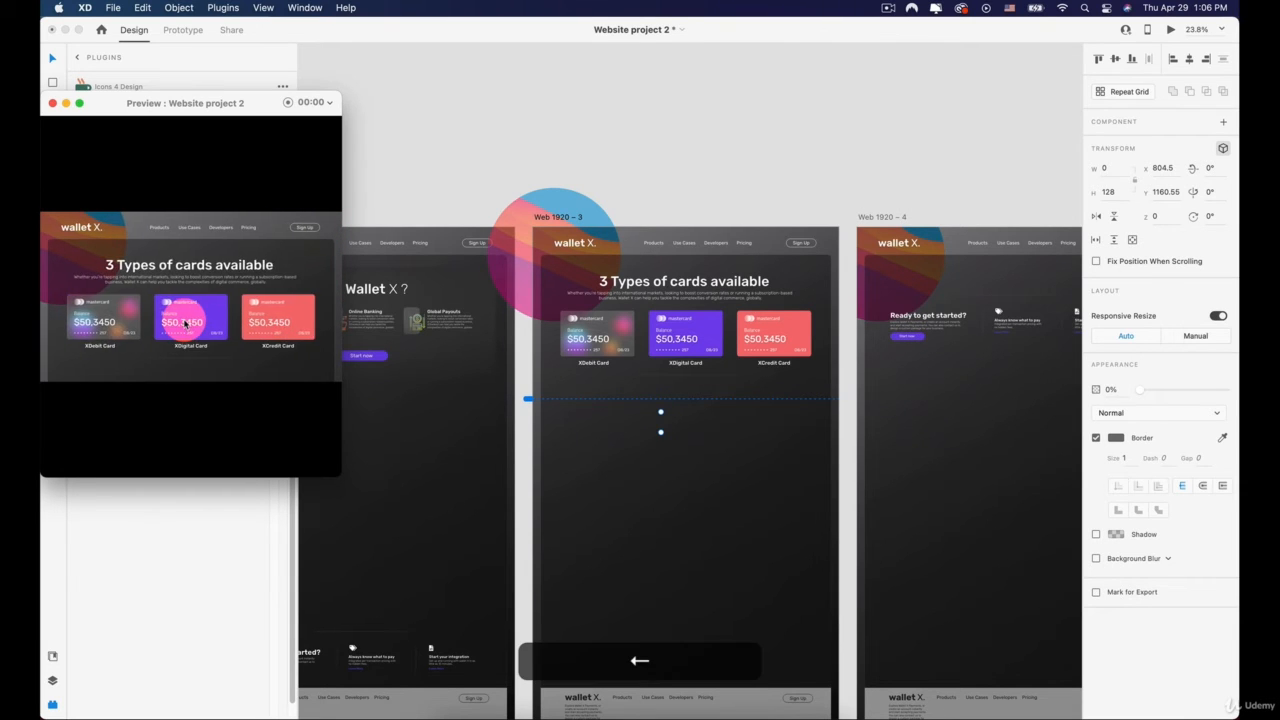
{"action": "left_click", "coordinate": [186, 322]}
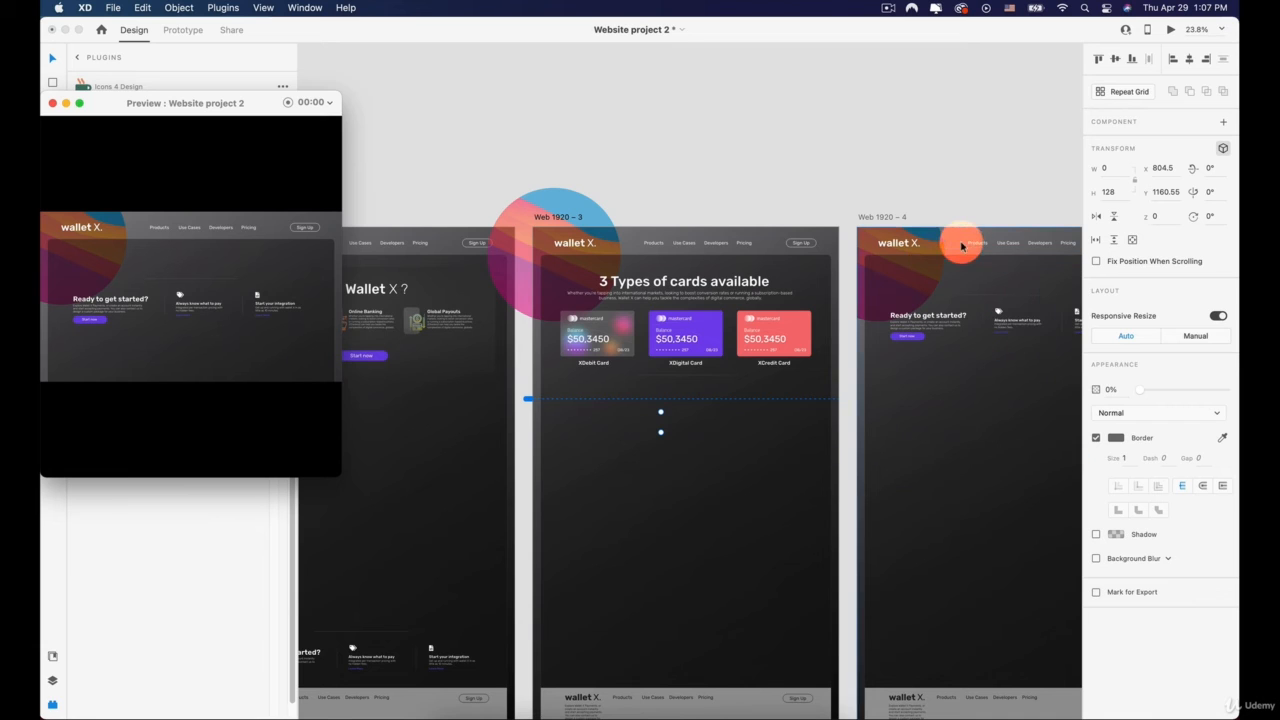
{"action": "key", "text": "space"}
{"action": "left_click", "coordinate": [53, 103]}
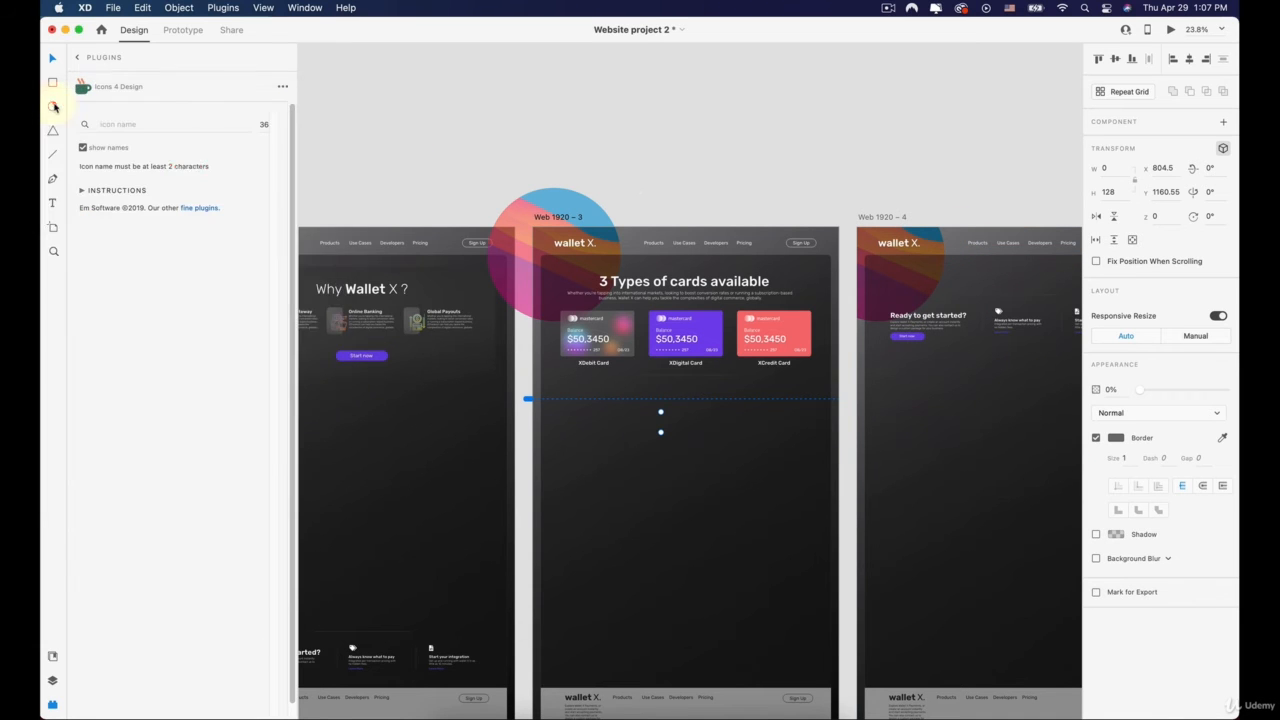
Step: Duplicate the Web 1920 – 4 artboard and place the copy to its right
{"action": "key", "text": "space"}
{"action": "left_click_drag", "start_coordinate": [914, 306], "coordinate": [571, 258]}
{"action": "left_click", "coordinate": [458, 655]}
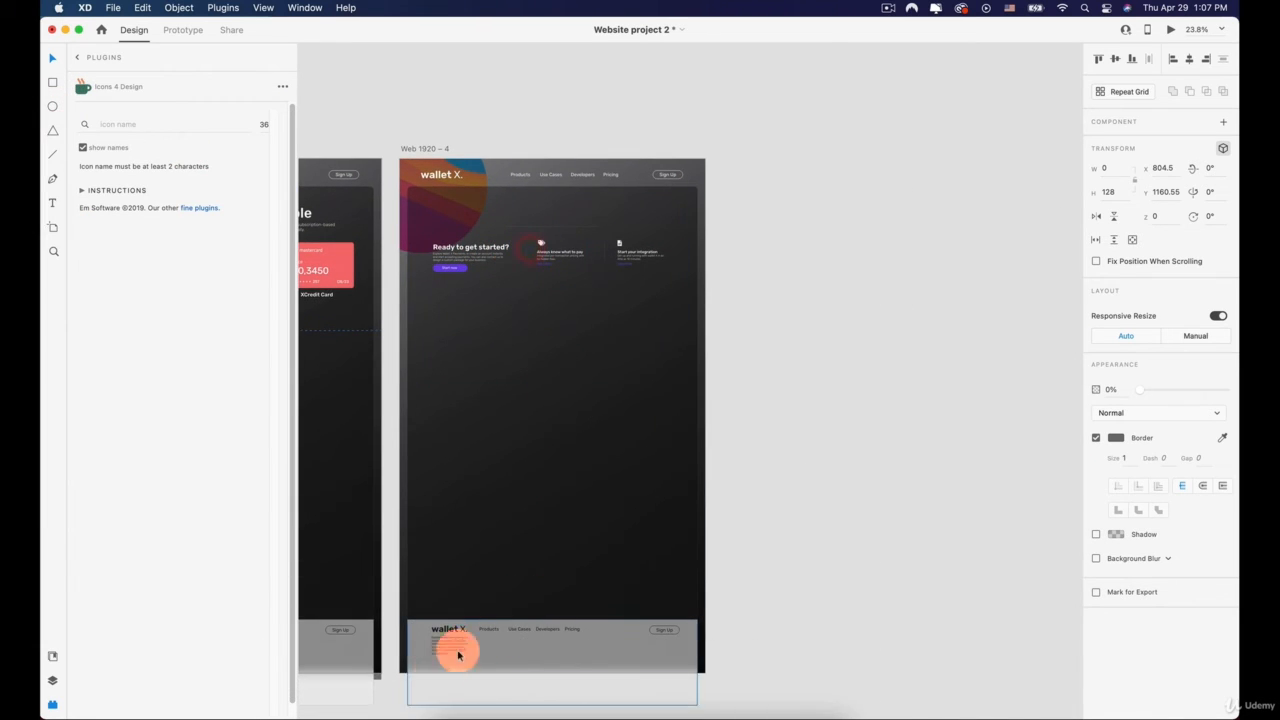
{"action": "left_click", "coordinate": [422, 148]}
{"action": "left_click_drag", "start_coordinate": [422, 148], "coordinate": [741, 146]}
{"action": "left_click_drag", "start_coordinate": [856, 200], "coordinate": [703, 200]}
Step: Move the Ready to get started and Start your integration blocks, horizontal divider and right-hand vertical divider on Web 1920 – 5 up together to Y 215
{"action": "scroll", "coordinate": [702, 219], "scroll_direction": "up", "scroll_amount": 5}
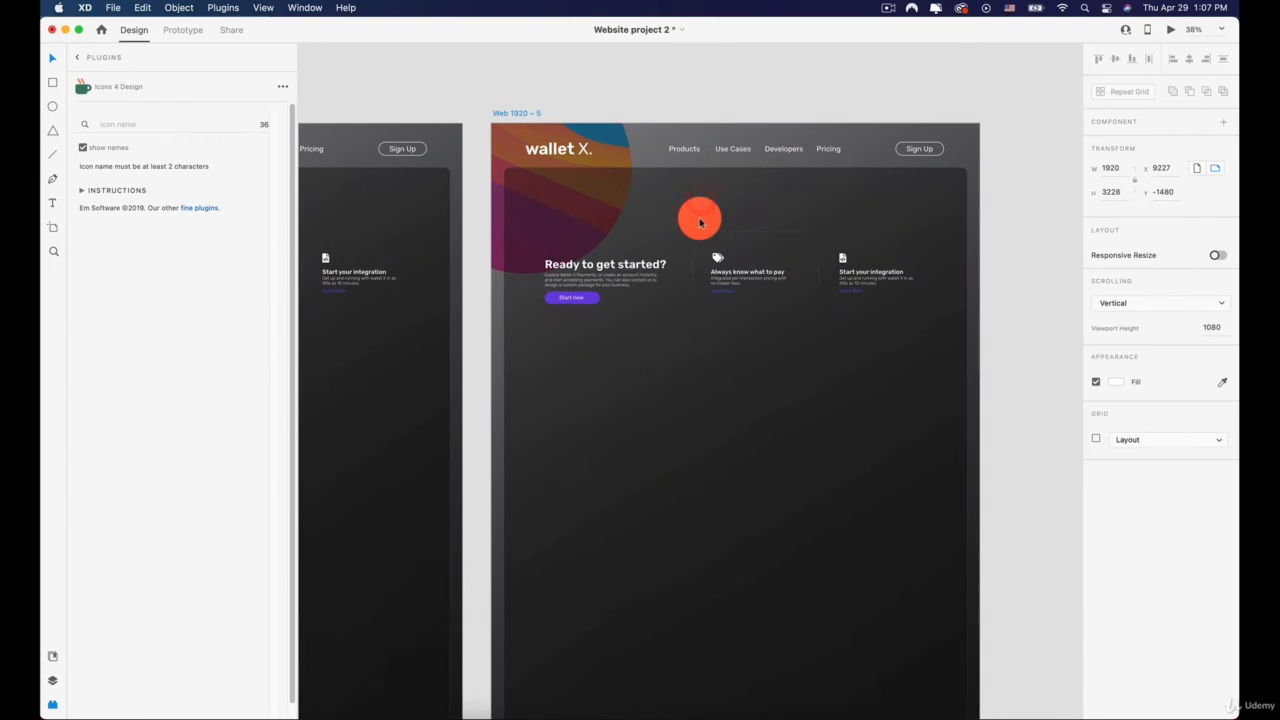
{"action": "left_click", "coordinate": [641, 293]}
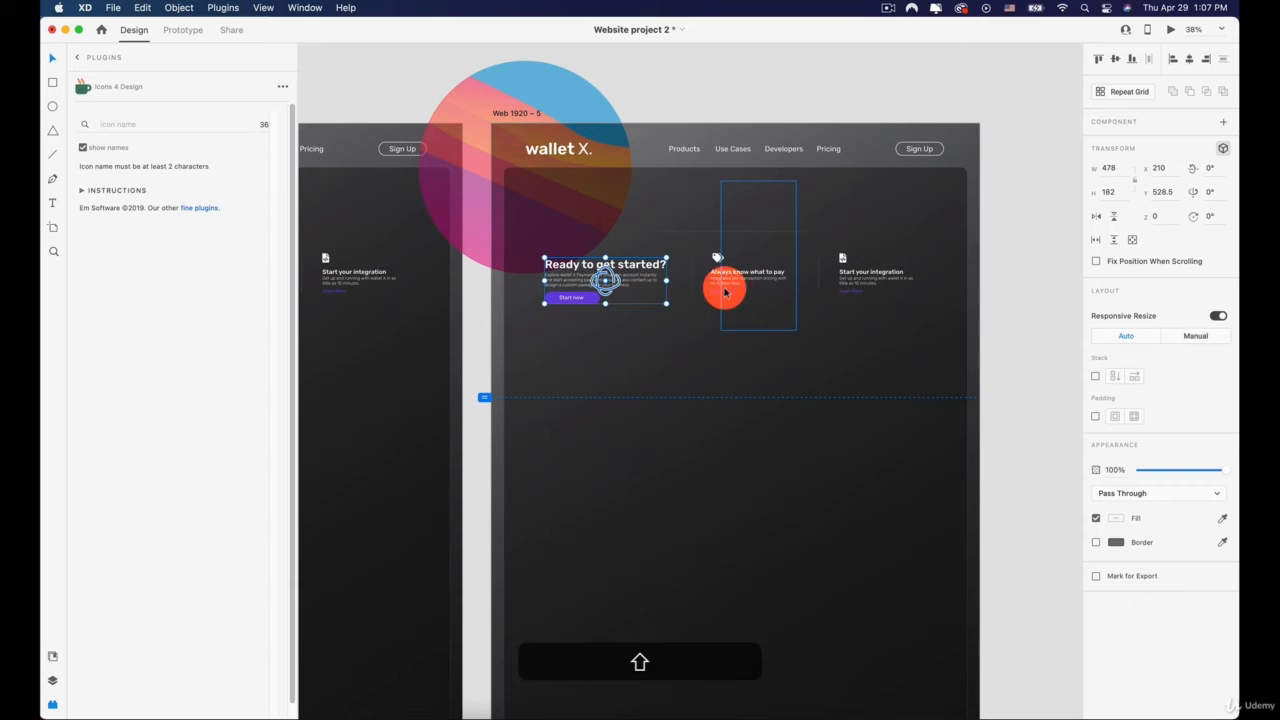
{"action": "scroll", "coordinate": [736, 283], "scroll_direction": "up", "scroll_amount": 8}
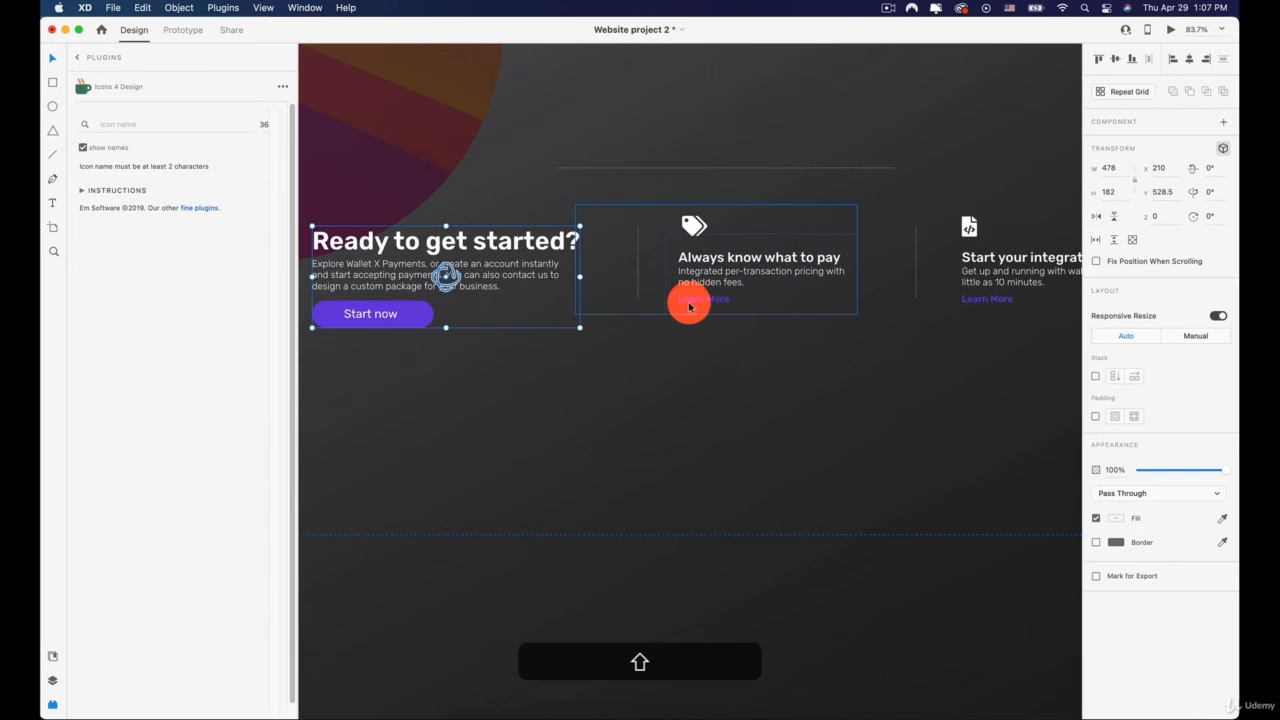
{"action": "left_click", "coordinate": [694, 304], "text": "shift"}
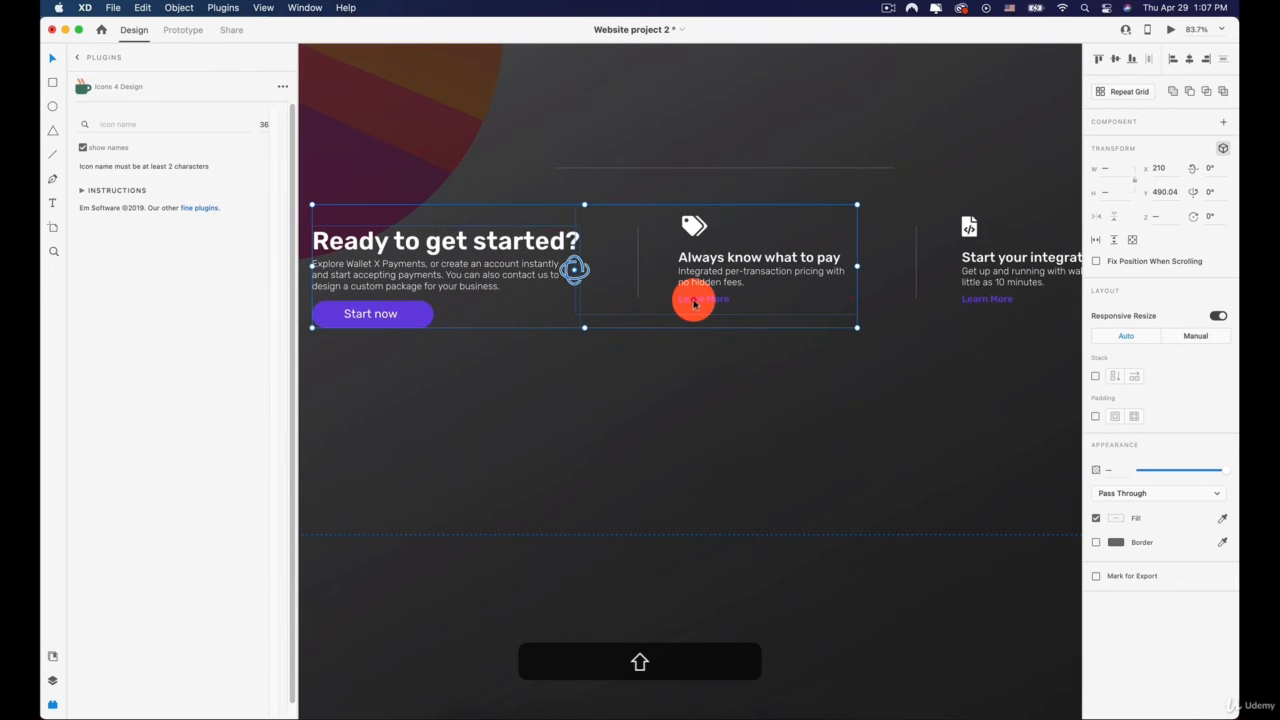
{"action": "left_click", "coordinate": [984, 304], "text": "shift"}
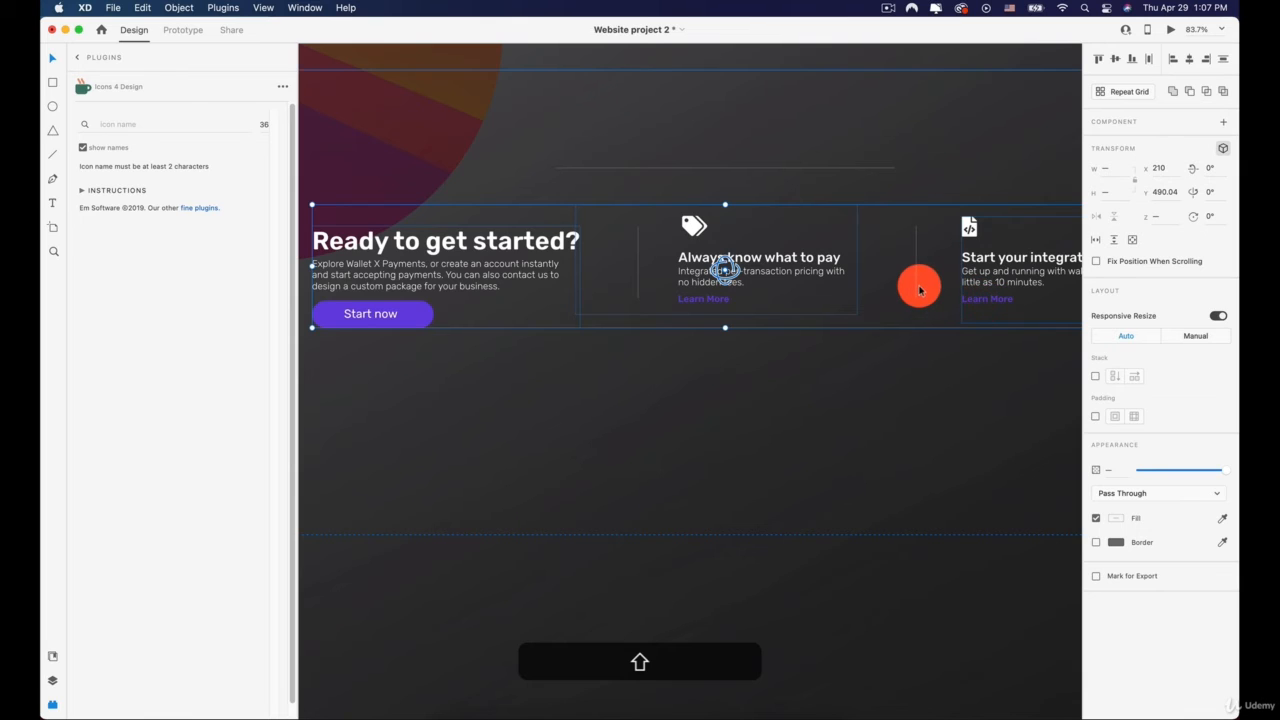
{"action": "left_click", "coordinate": [917, 292], "text": "shift"}
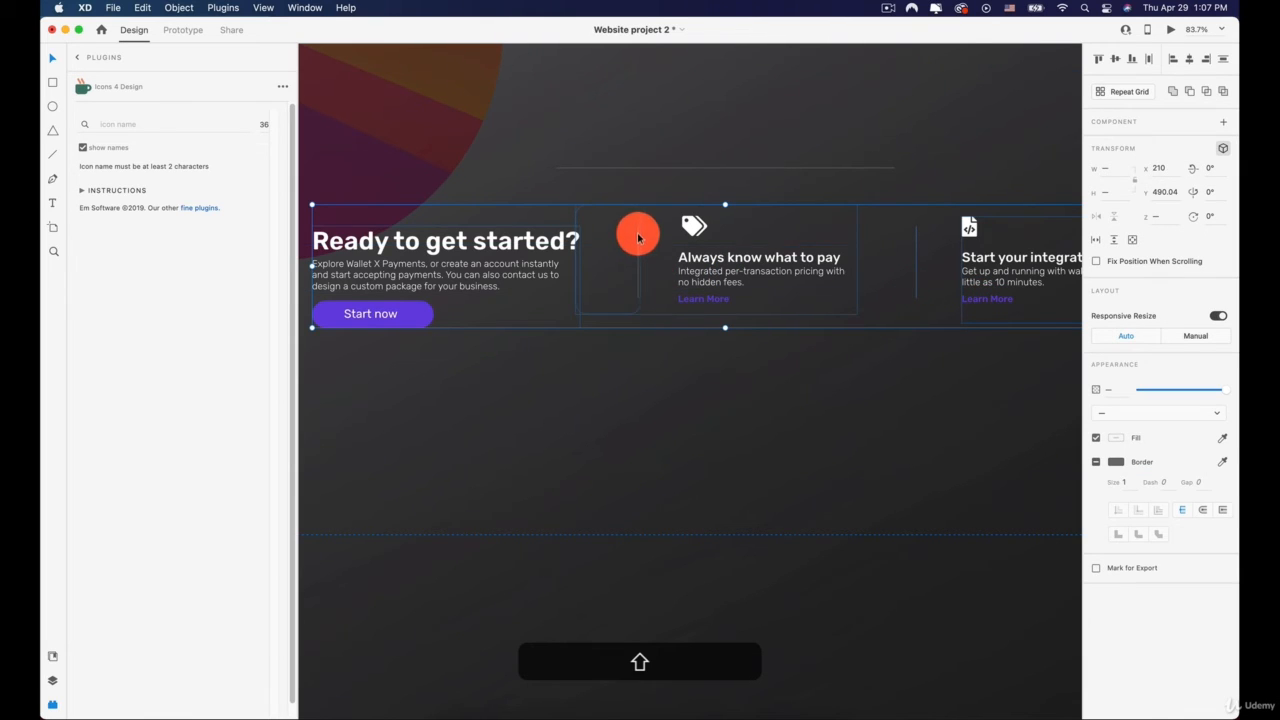
{"action": "scroll", "coordinate": [837, 343], "scroll_direction": "down", "scroll_amount": 5}
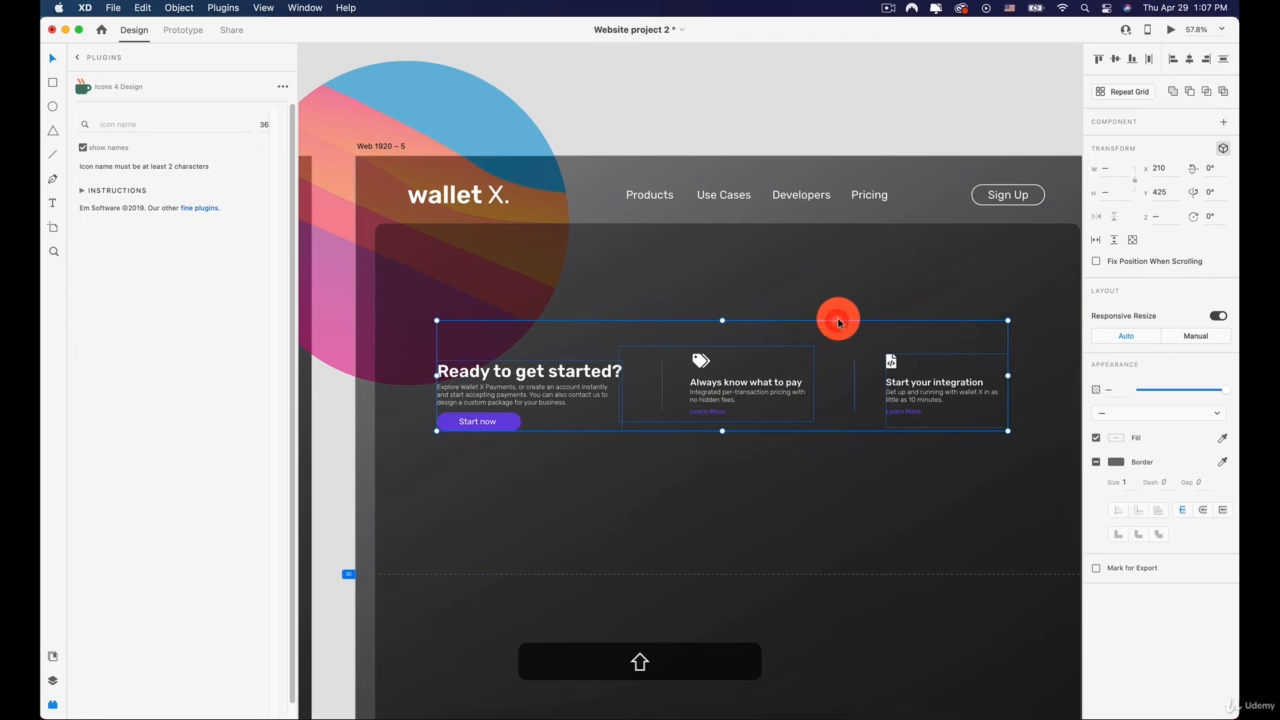
{"action": "key", "text": "shift+Up"}
{"action": "key", "text": "shift+Up"}
{"action": "key", "text": "shift+Up"}
{"action": "key", "text": "shift+Up"}
{"action": "key", "text": "shift+Up"}
{"action": "key", "text": "shift+Up"}
{"action": "key", "text": "shift+Up"}
{"action": "key", "text": "shift+Up"}
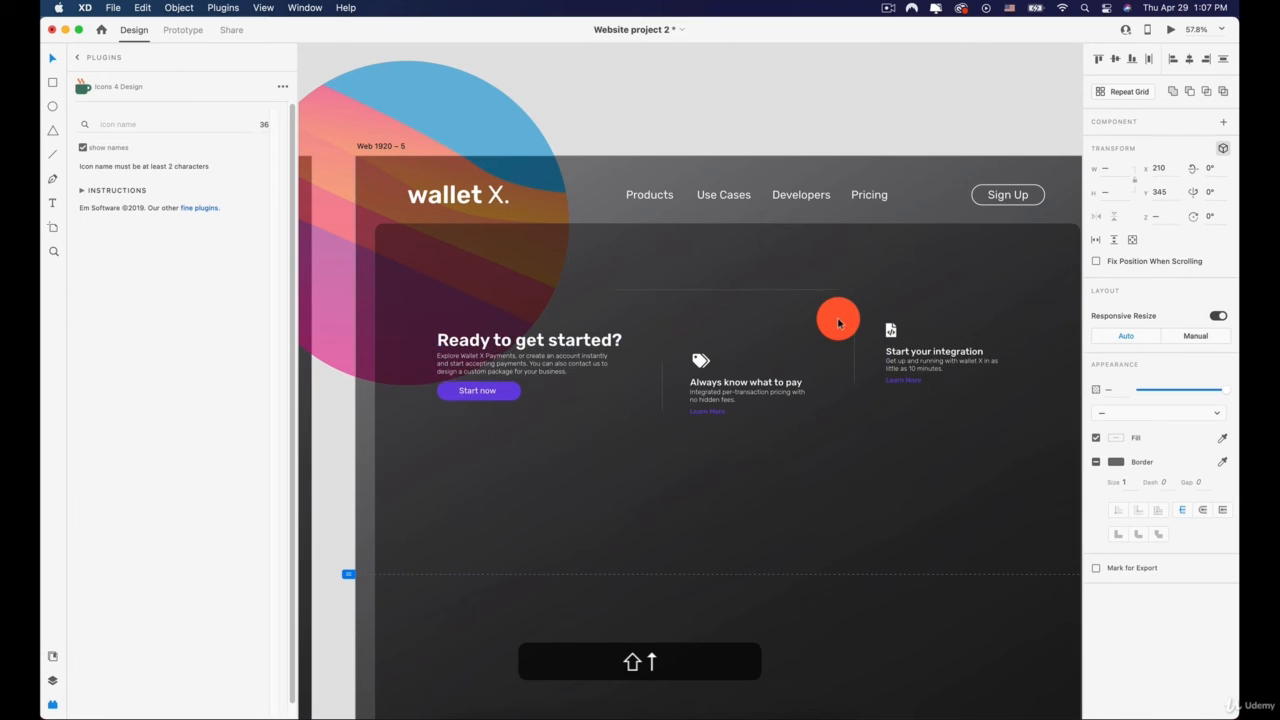
{"action": "key", "text": "shift+Up"}
{"action": "key", "text": "shift+Up"}
{"action": "key", "text": "shift+Up"}
{"action": "key", "text": "shift+Up"}
{"action": "key", "text": "shift+Up"}
{"action": "key", "text": "shift+Up"}
{"action": "key", "text": "shift+Up"}
{"action": "key", "text": "shift+Up"}
{"action": "key", "text": "shift+Up"}
{"action": "key", "text": "shift+Up"}
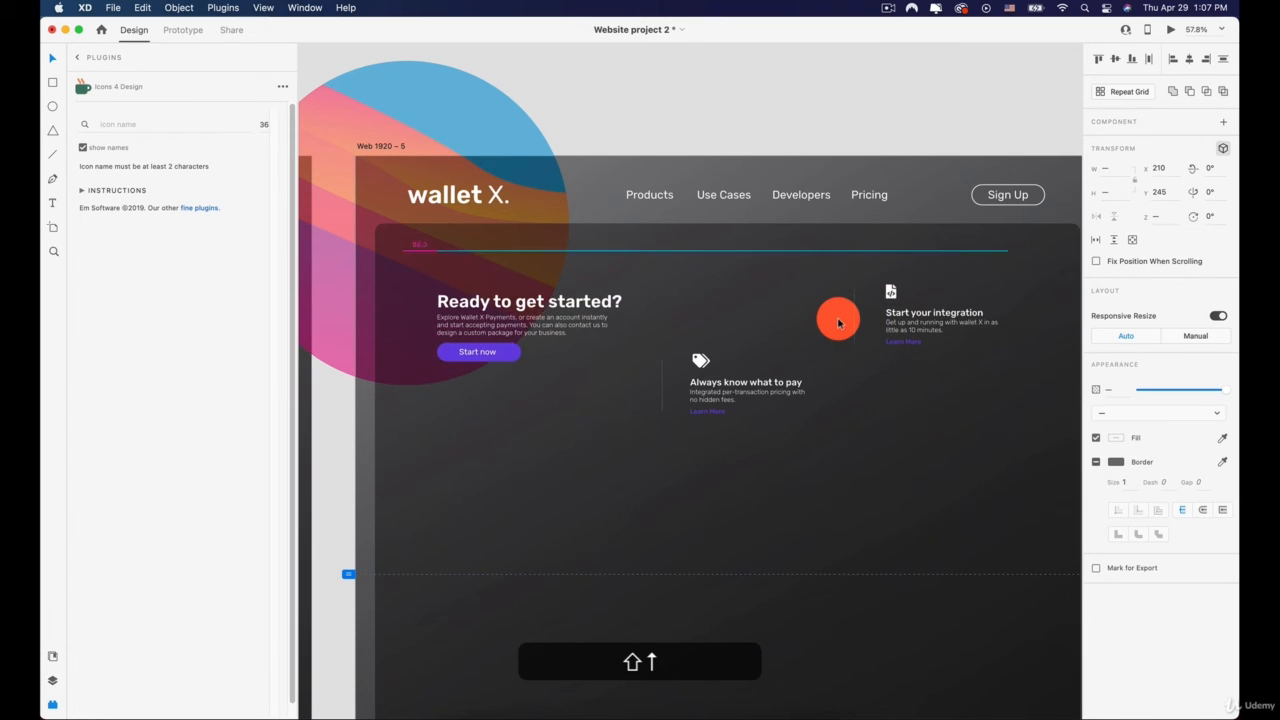
{"action": "key", "text": "shift+Up"}
{"action": "key", "text": "shift+Up"}
{"action": "key", "text": "shift+Up"}
Step: Move the Always know what to pay block on Web 1920 – 5 up level with Start your integration, to Y 304.5
{"action": "double_click", "coordinate": [729, 323]}
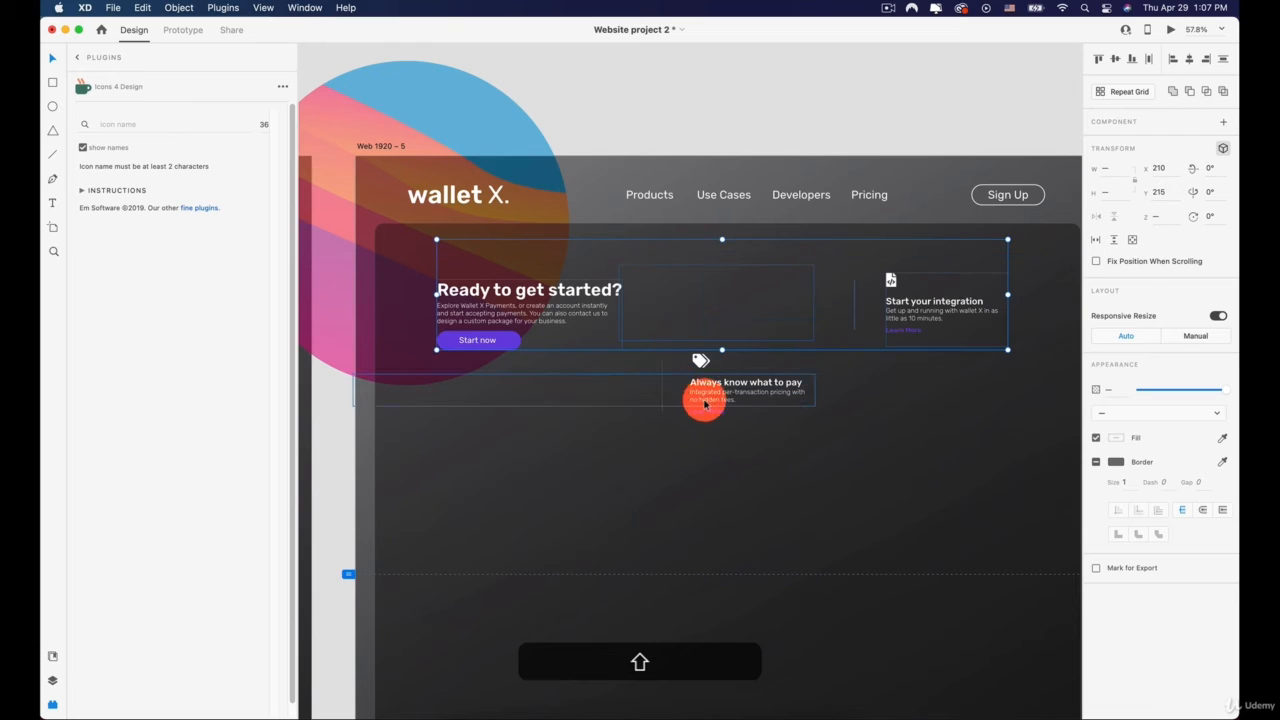
{"action": "key", "text": "Escape"}
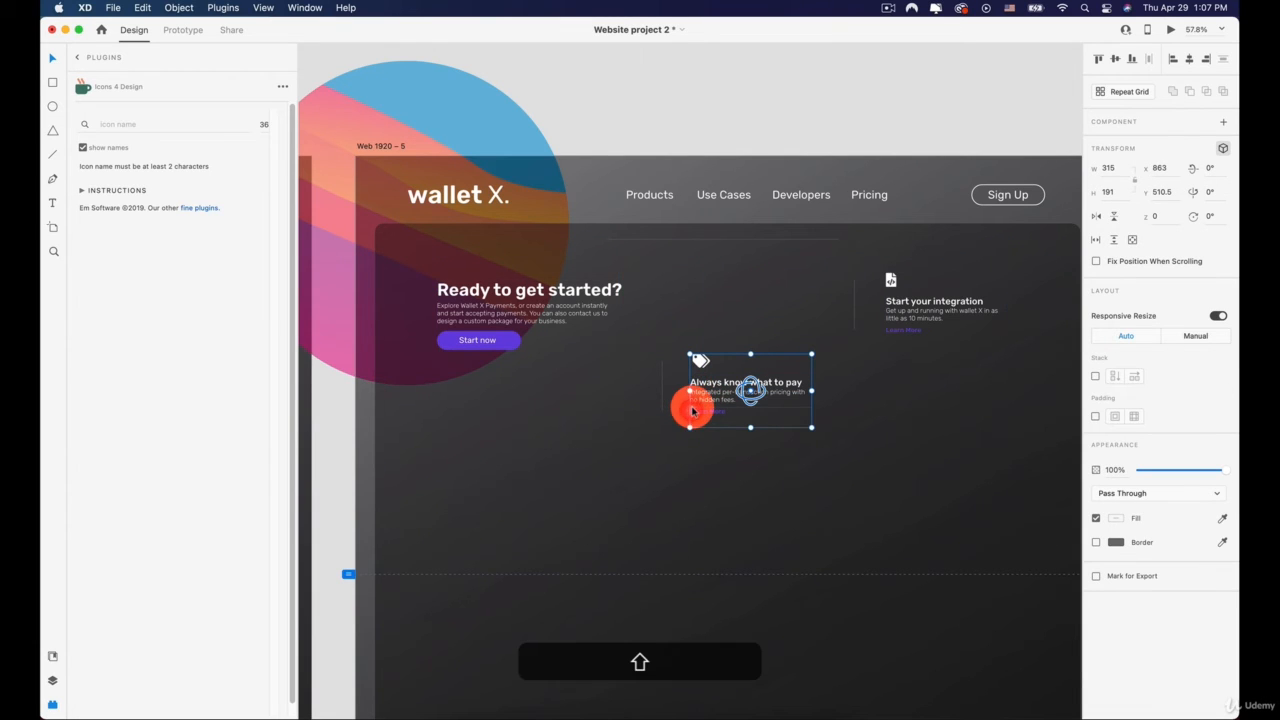
{"action": "key", "text": "shift+Up"}
{"action": "key", "text": "shift+Up"}
{"action": "key", "text": "shift+Up"}
{"action": "key", "text": "shift+Up"}
{"action": "key", "text": "shift+Up"}
{"action": "key", "text": "shift+Up"}
{"action": "key", "text": "shift+Up"}
{"action": "key", "text": "shift+Up"}
{"action": "key", "text": "shift+Up"}
{"action": "key", "text": "shift+Up"}
{"action": "key", "text": "shift+Up"}
{"action": "key", "text": "shift+Up"}
{"action": "key", "text": "shift+Up"}
{"action": "key", "text": "shift+Up"}
{"action": "key", "text": "shift+Up"}
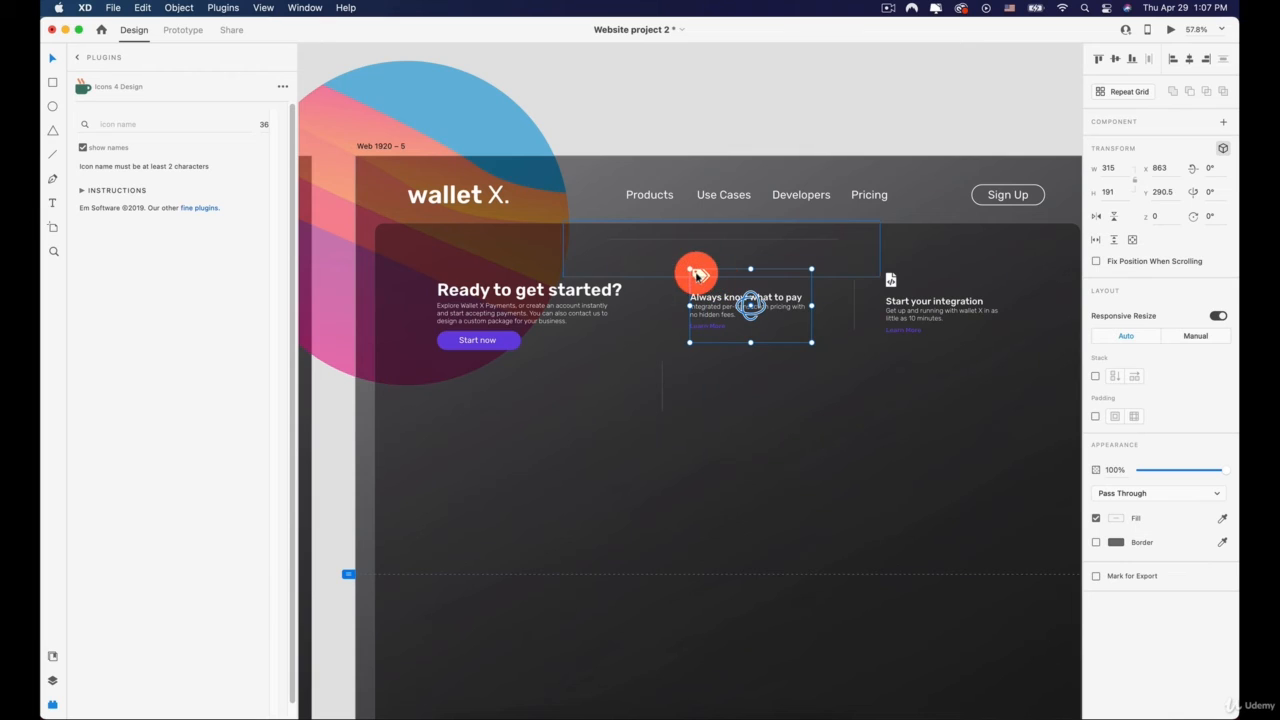
{"action": "key", "text": "Down"}
{"action": "key", "text": "Down"}
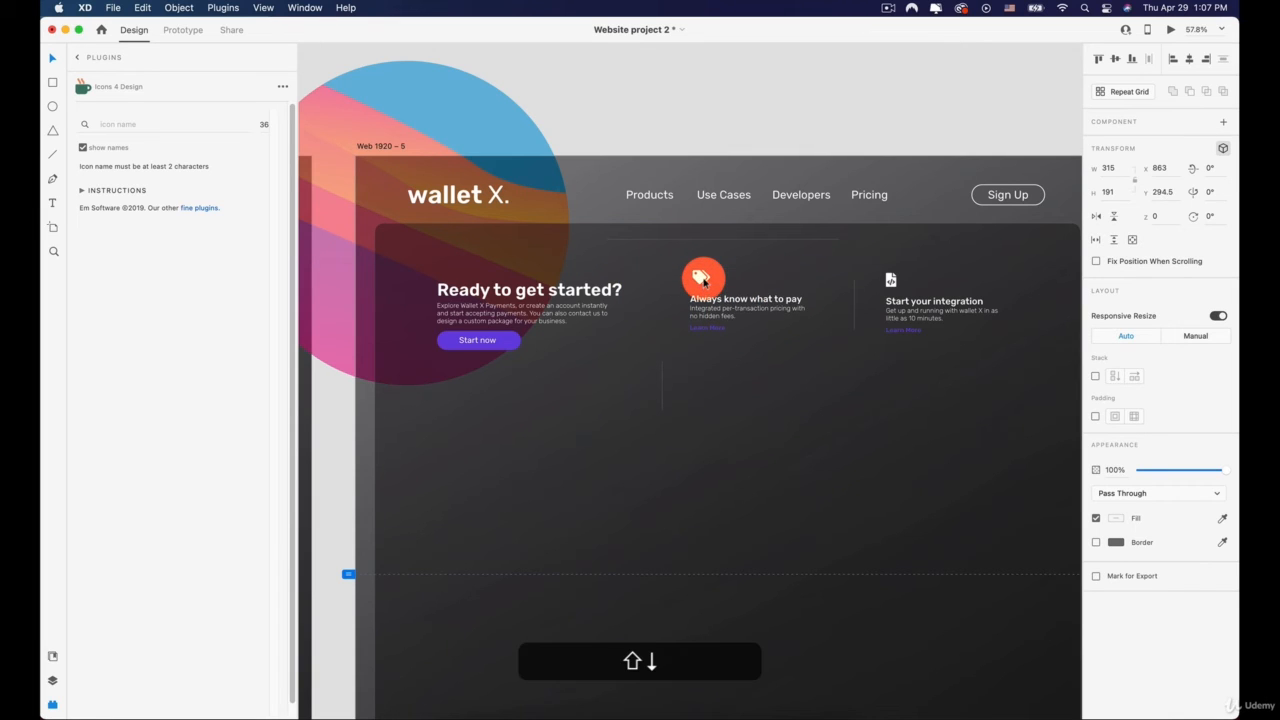
{"action": "key", "text": "shift+Down"}
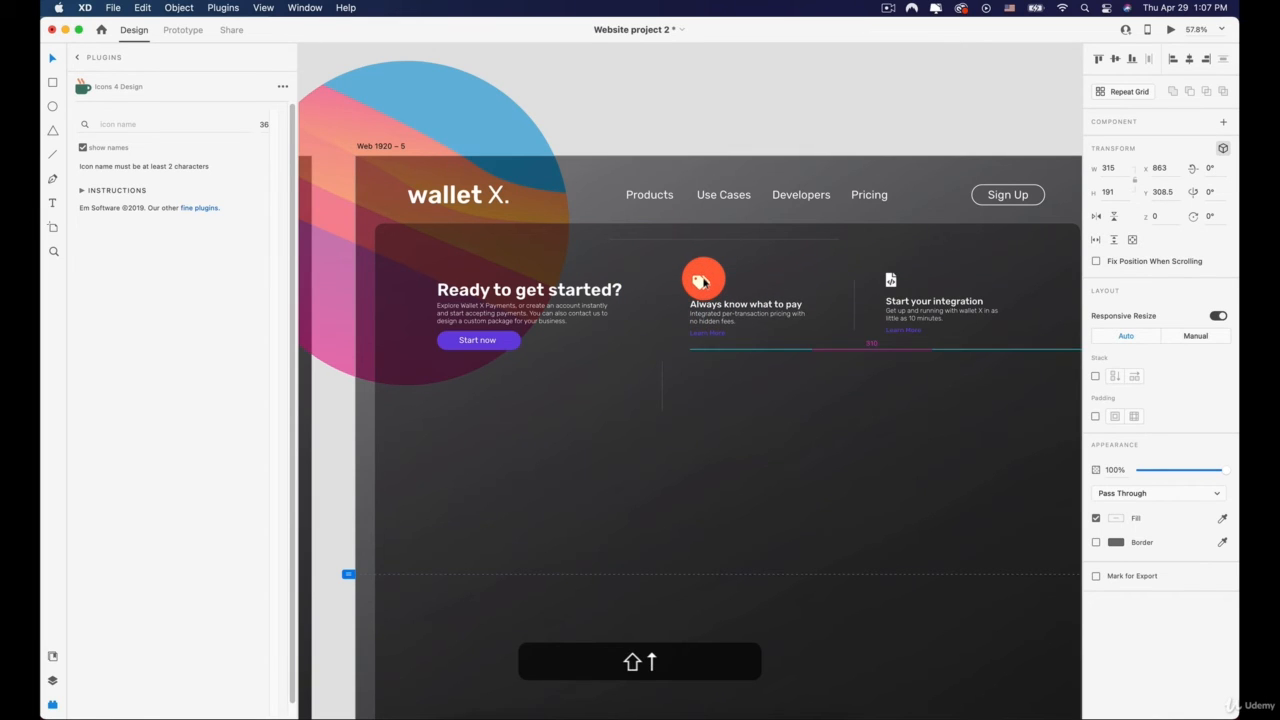
{"action": "key", "text": "shift+Up"}
{"action": "key", "text": "shift+Down"}
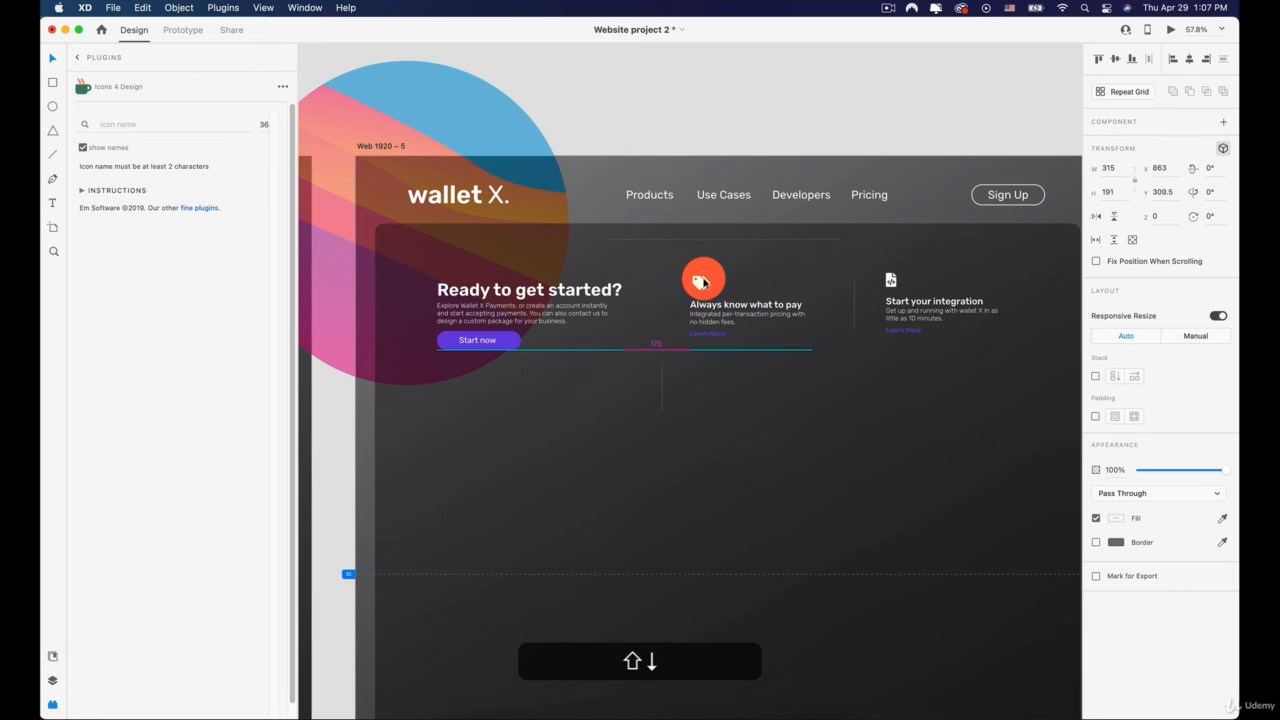
{"action": "key", "text": "Up"}
{"action": "key", "text": "Up"}
{"action": "key", "text": "Up"}
{"action": "key", "text": "Up"}
{"action": "key", "text": "Down"}
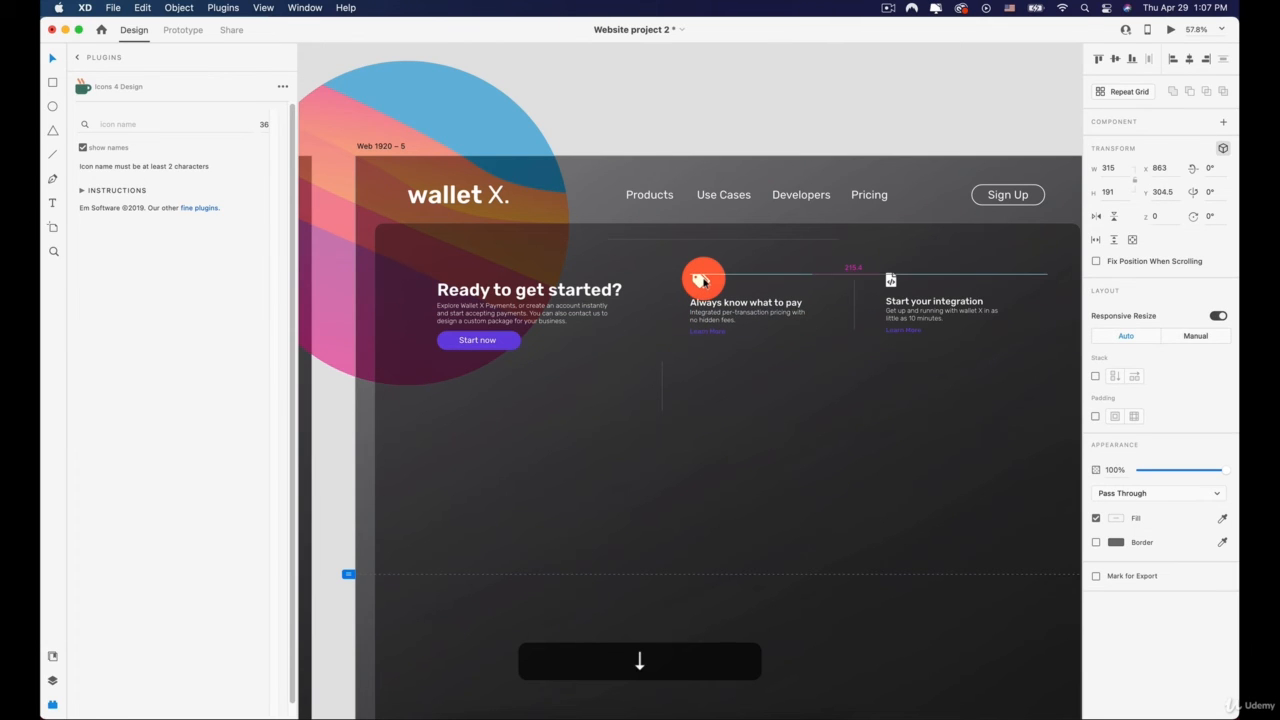
Step: Move the vertical divider left of Always know what to pay up beside that block, to Y 319
{"action": "left_click", "coordinate": [662, 411]}
{"action": "left_click", "coordinate": [662, 411]}
{"action": "key", "text": "ctrl+shift+Up"}
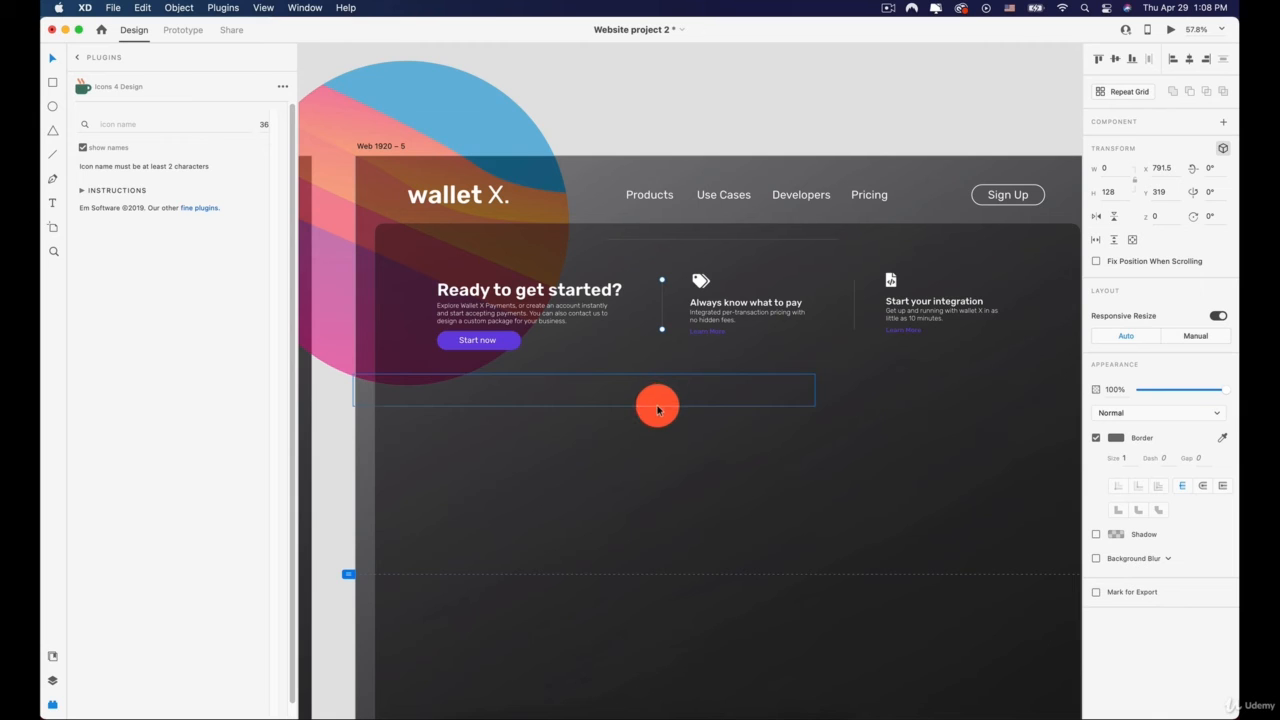
Step: Move the whole footer on Web 1920 – 5, including its logo, text, links and Sign Up button, up beneath the section to Y 702
{"action": "scroll", "coordinate": [657, 417], "scroll_direction": "down", "scroll_amount": 5}
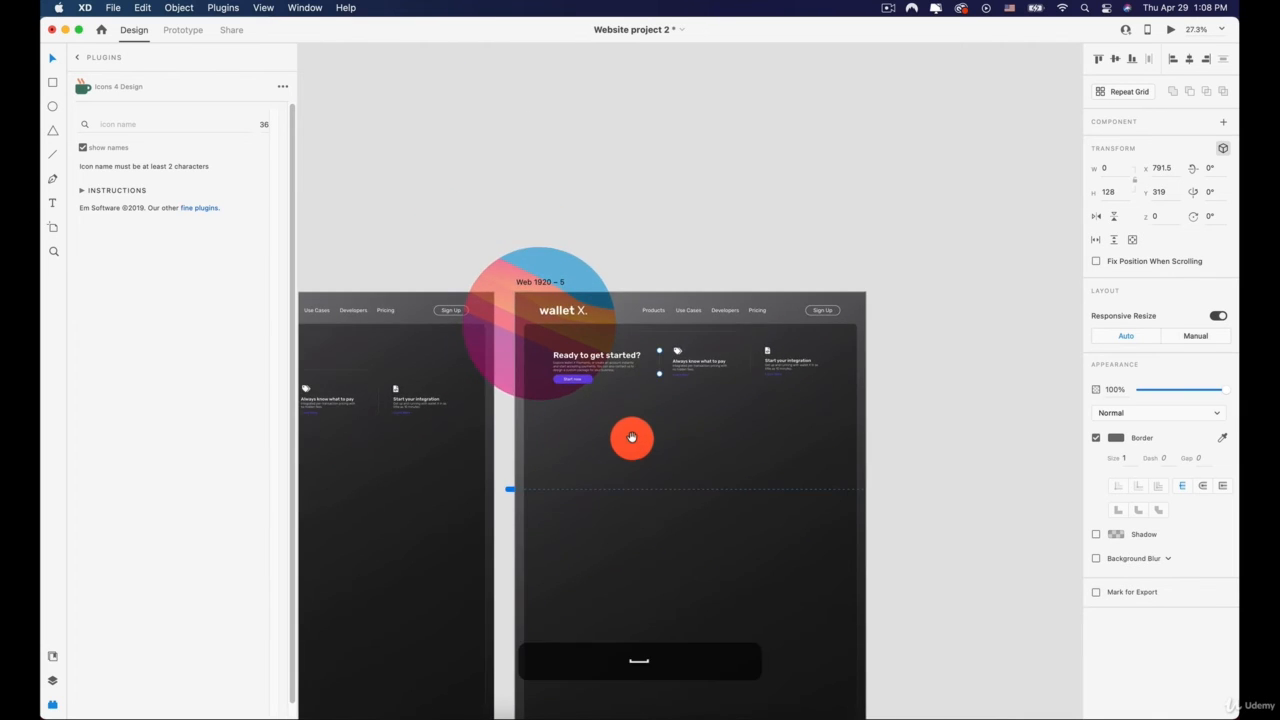
{"action": "scroll", "coordinate": [631, 437], "scroll_direction": "down", "scroll_amount": 5}
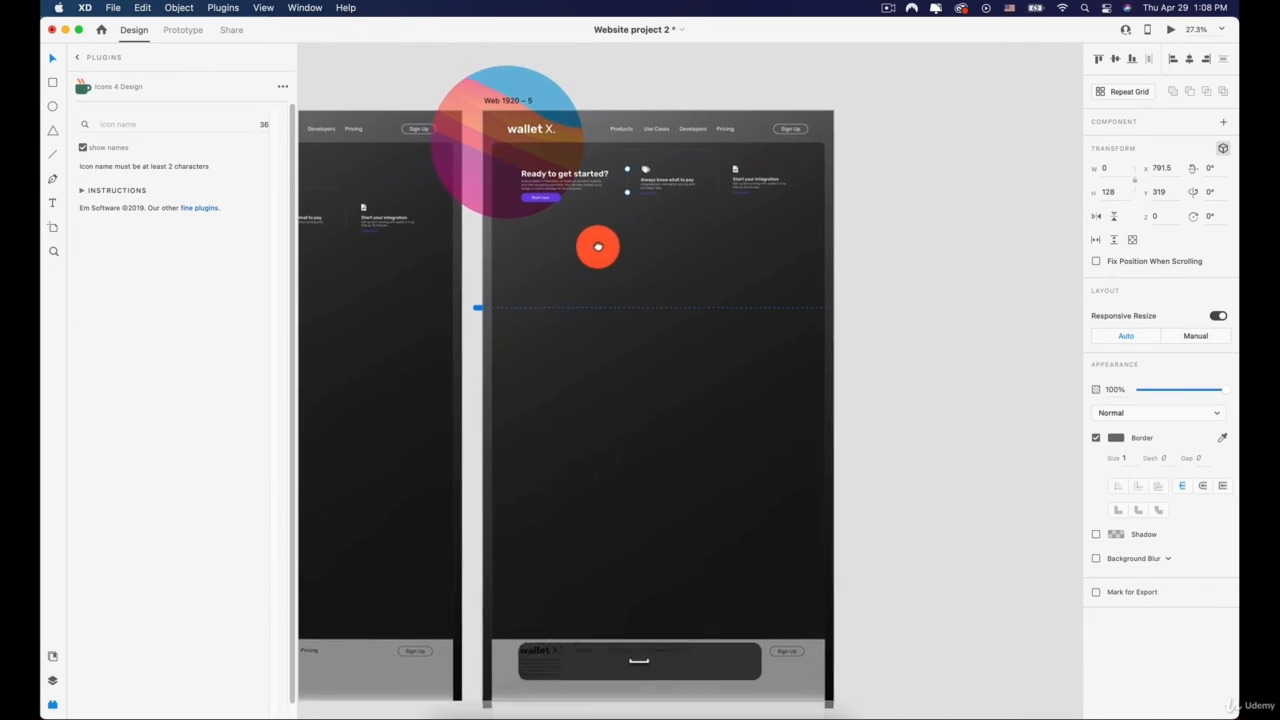
{"action": "left_click", "coordinate": [531, 651]}
{"action": "left_click", "coordinate": [530, 636], "text": "shift"}
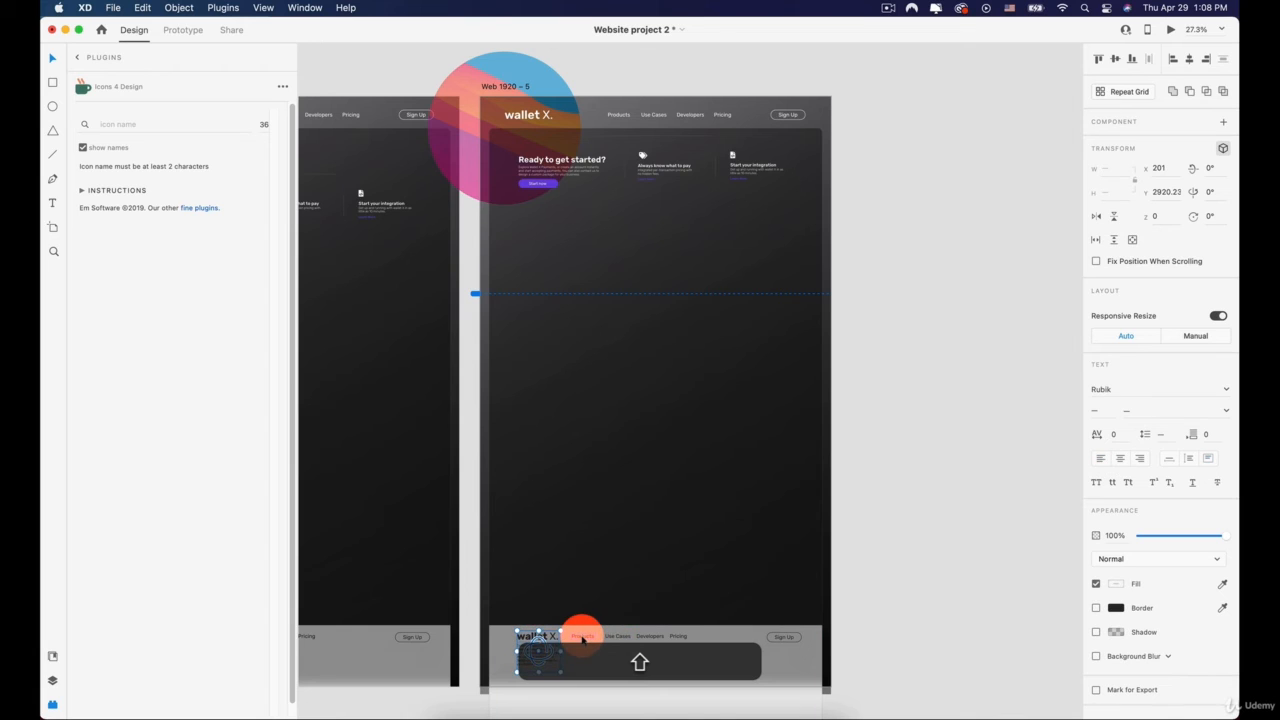
{"action": "left_click", "coordinate": [583, 637], "text": "shift"}
{"action": "left_click", "coordinate": [673, 638], "text": "shift"}
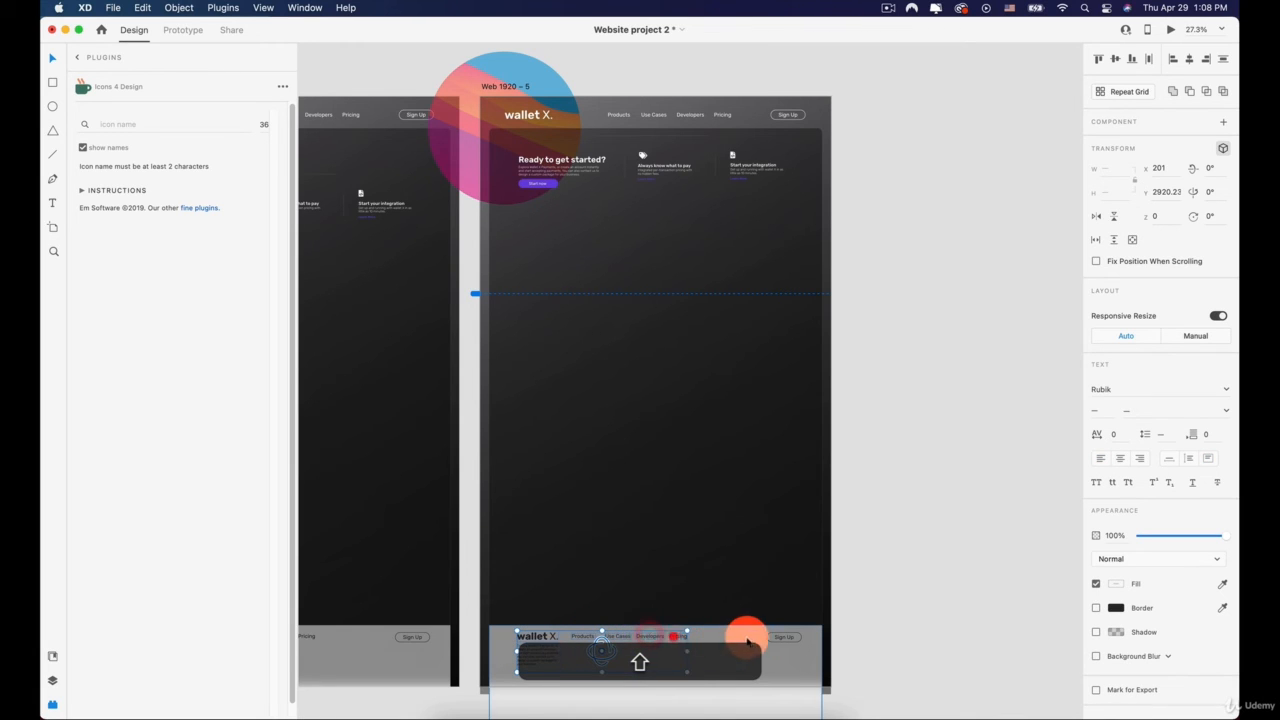
{"action": "left_click", "coordinate": [787, 638], "text": "shift"}
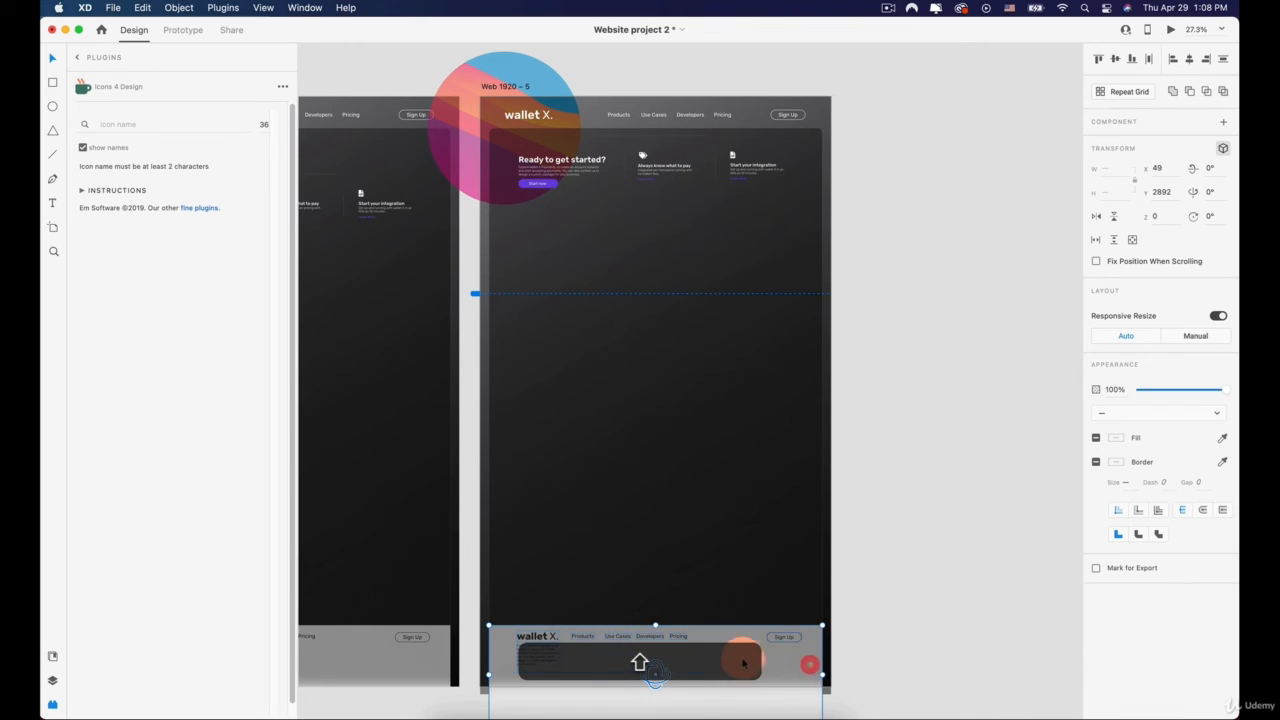
{"action": "left_click_drag", "start_coordinate": [735, 672], "coordinate": [740, 272]}
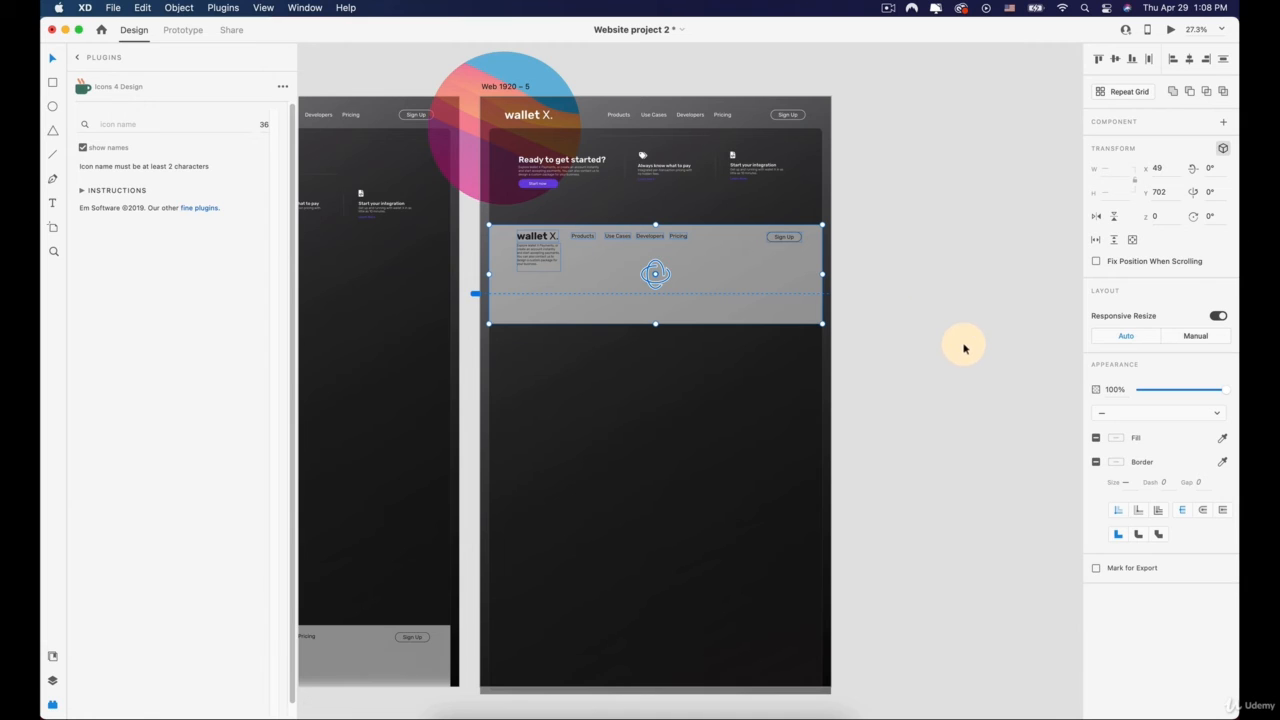
Step: Link artboard Web 1920 – 4 to Web 1920 – 5 with a Tap-triggered Auto-Animate transition, Ease In-Out, 0.6 s
{"action": "left_click_drag", "start_coordinate": [700, 366], "coordinate": [845, 490]}
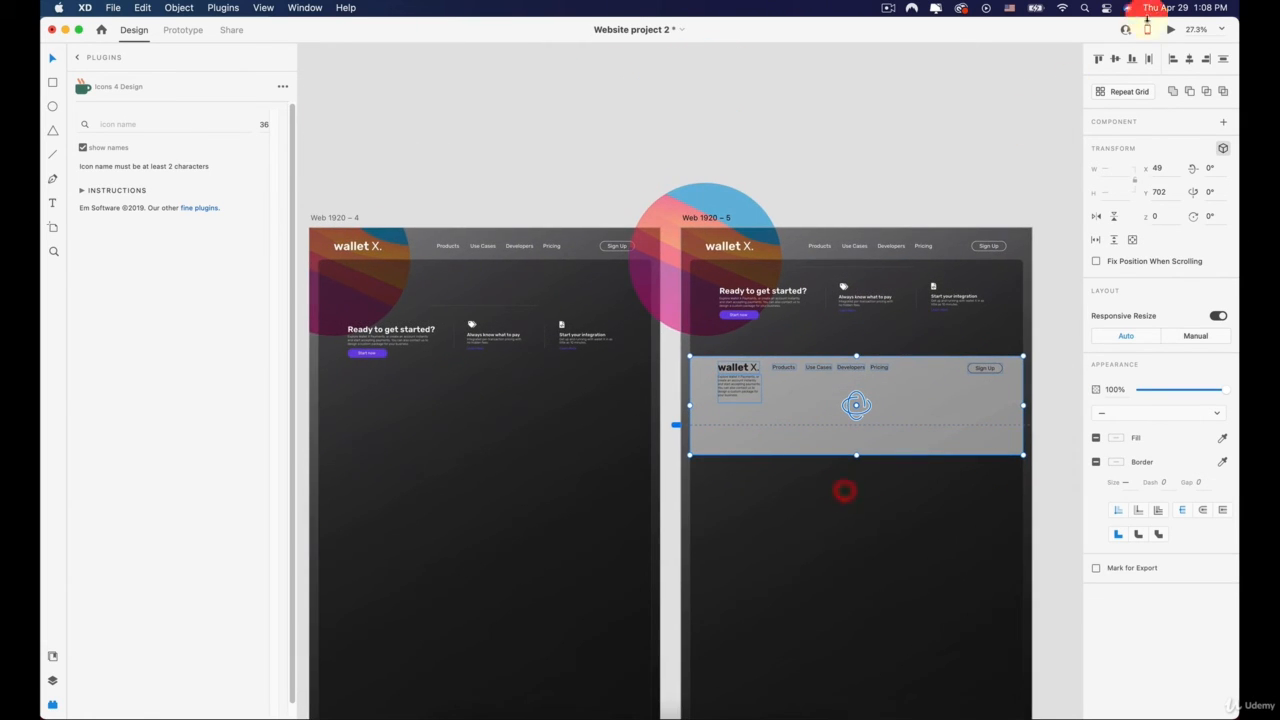
{"action": "scroll", "coordinate": [636, 197], "scroll_direction": "down", "scroll_amount": 3}
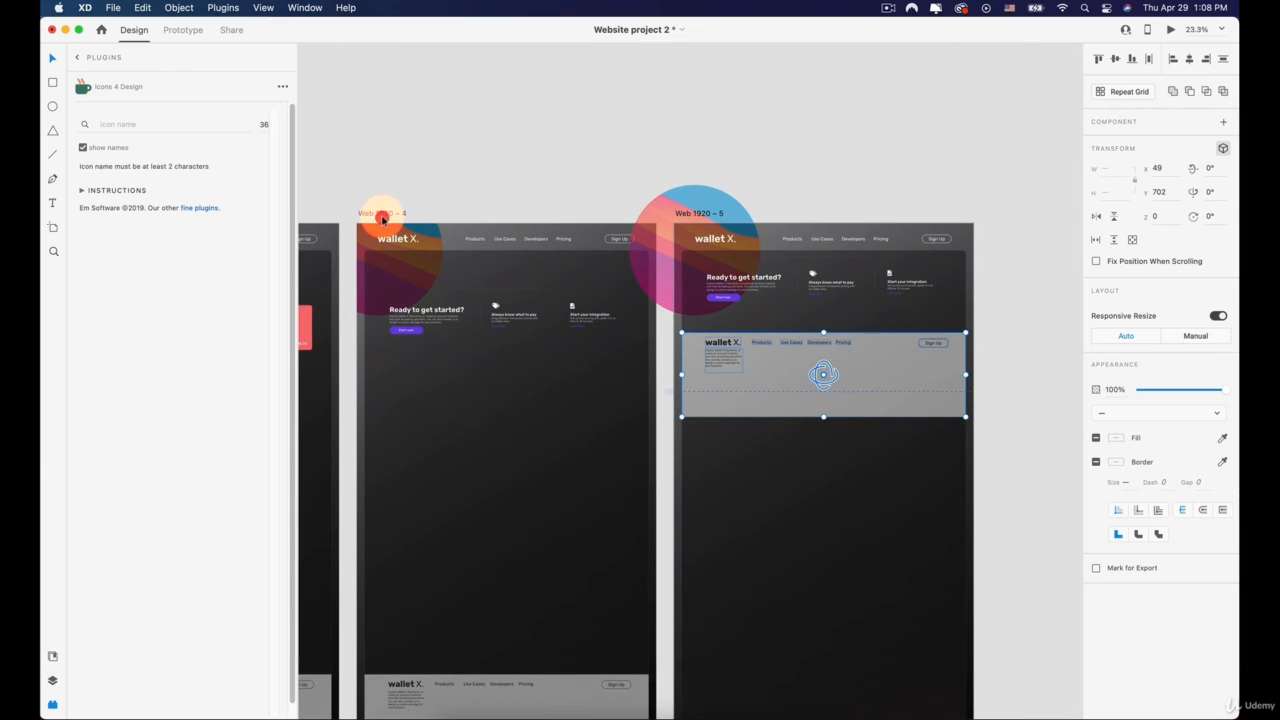
{"action": "left_click", "coordinate": [170, 30]}
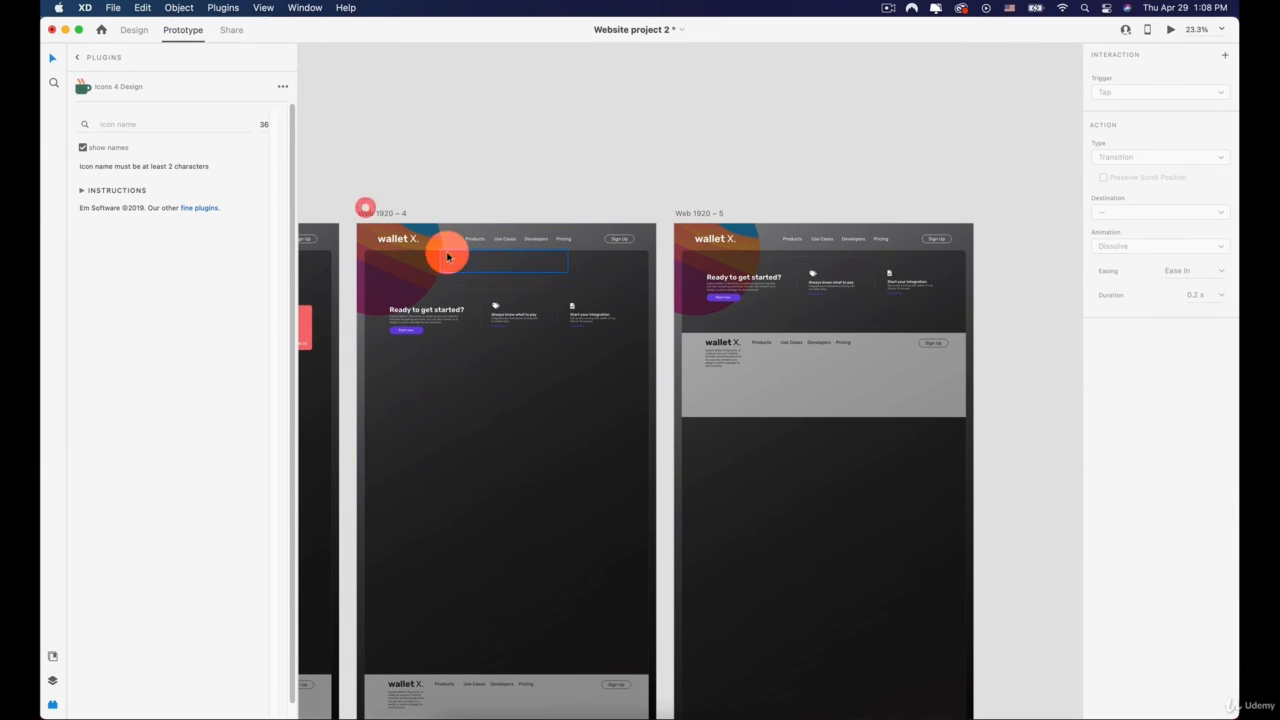
{"action": "left_click", "coordinate": [386, 214]}
{"action": "left_click_drag", "start_coordinate": [655, 461], "coordinate": [693, 473]}
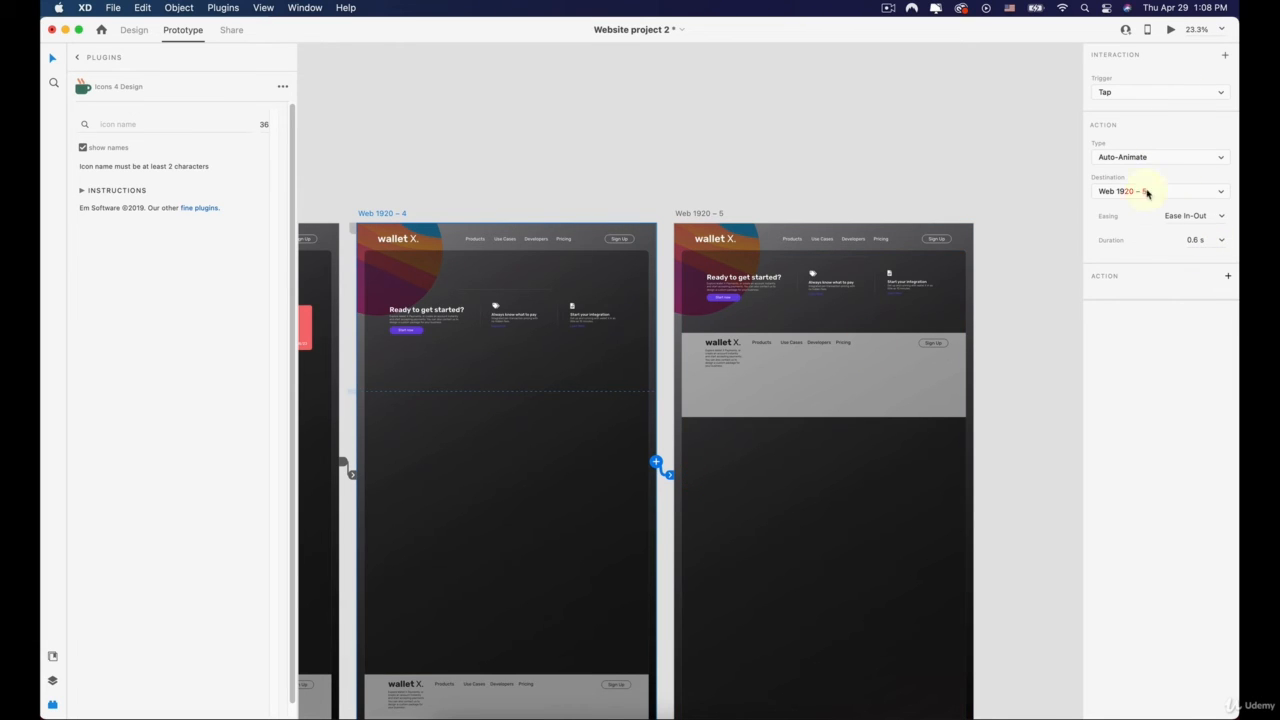
Step: Link artboard Web 1920 – 5 back to Web 1920 – 1 with a Tap-triggered Auto-Animate transition, Ease In-Out, 0.6 s
{"action": "scroll", "coordinate": [636, 258], "scroll_direction": "down", "scroll_amount": 10}
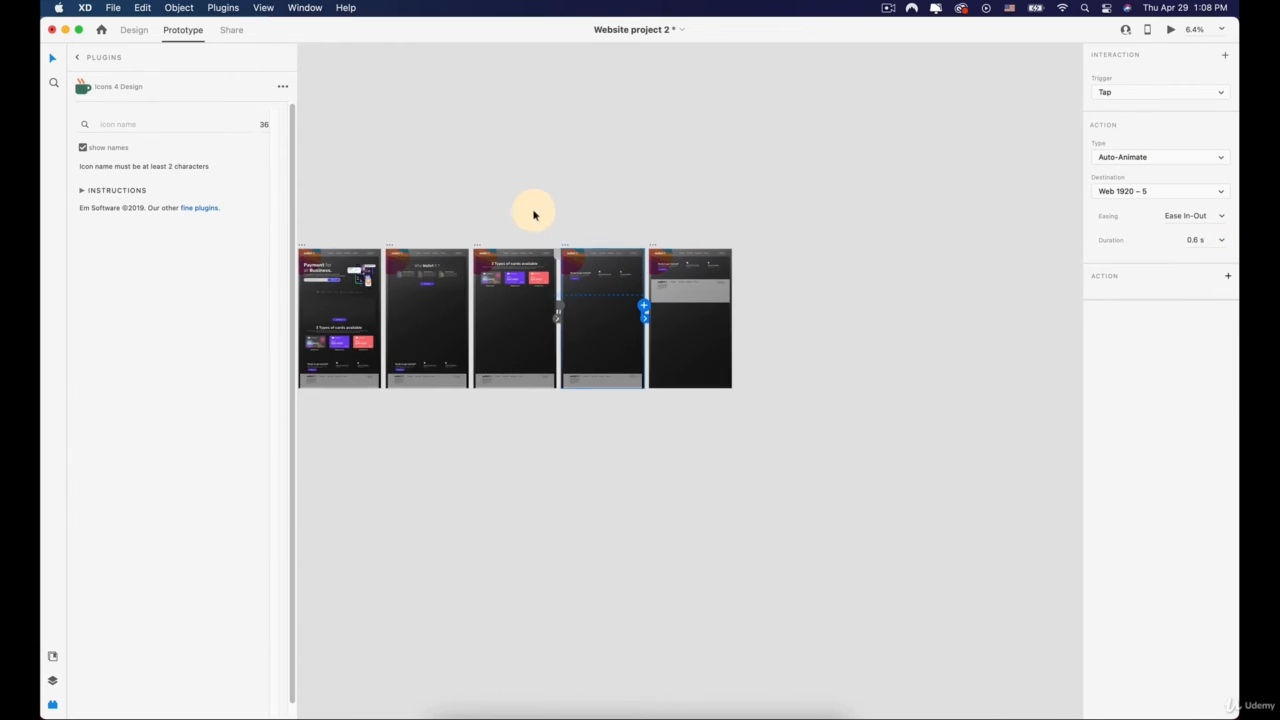
{"action": "left_click_drag", "start_coordinate": [533, 215], "coordinate": [654, 249]}
{"action": "left_click", "coordinate": [782, 296]}
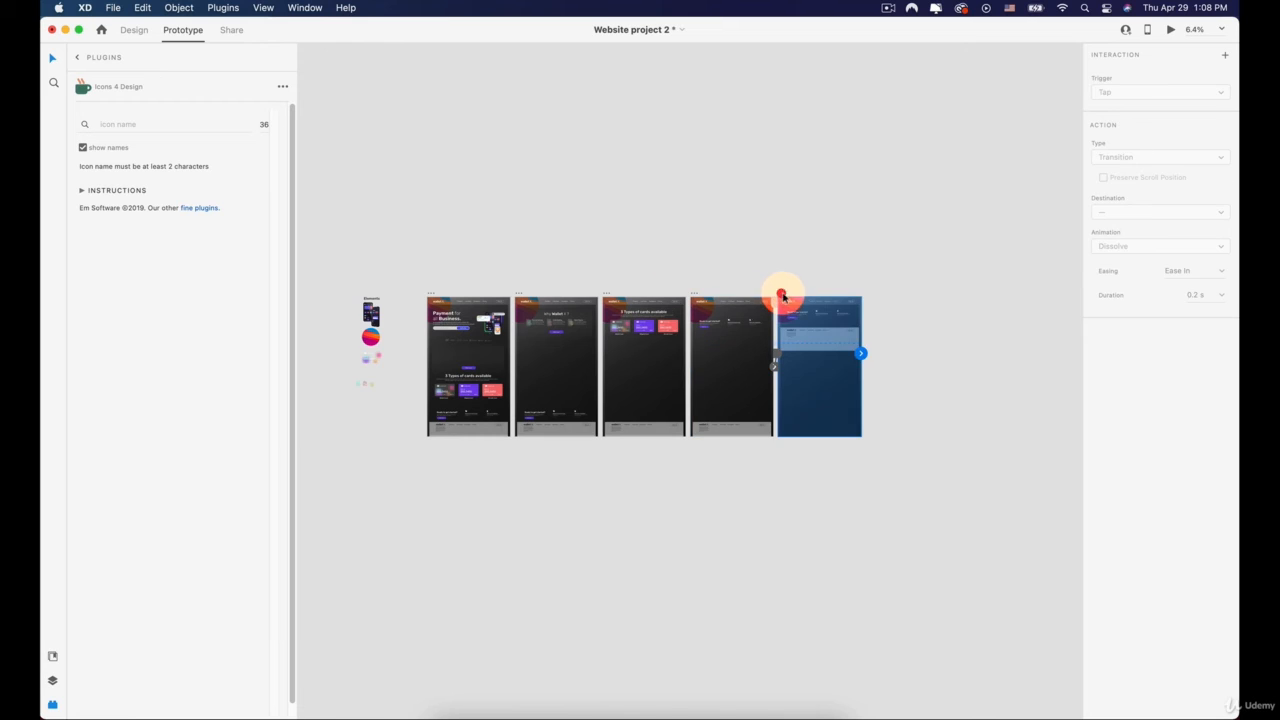
{"action": "left_click_drag", "start_coordinate": [862, 352], "coordinate": [468, 341]}
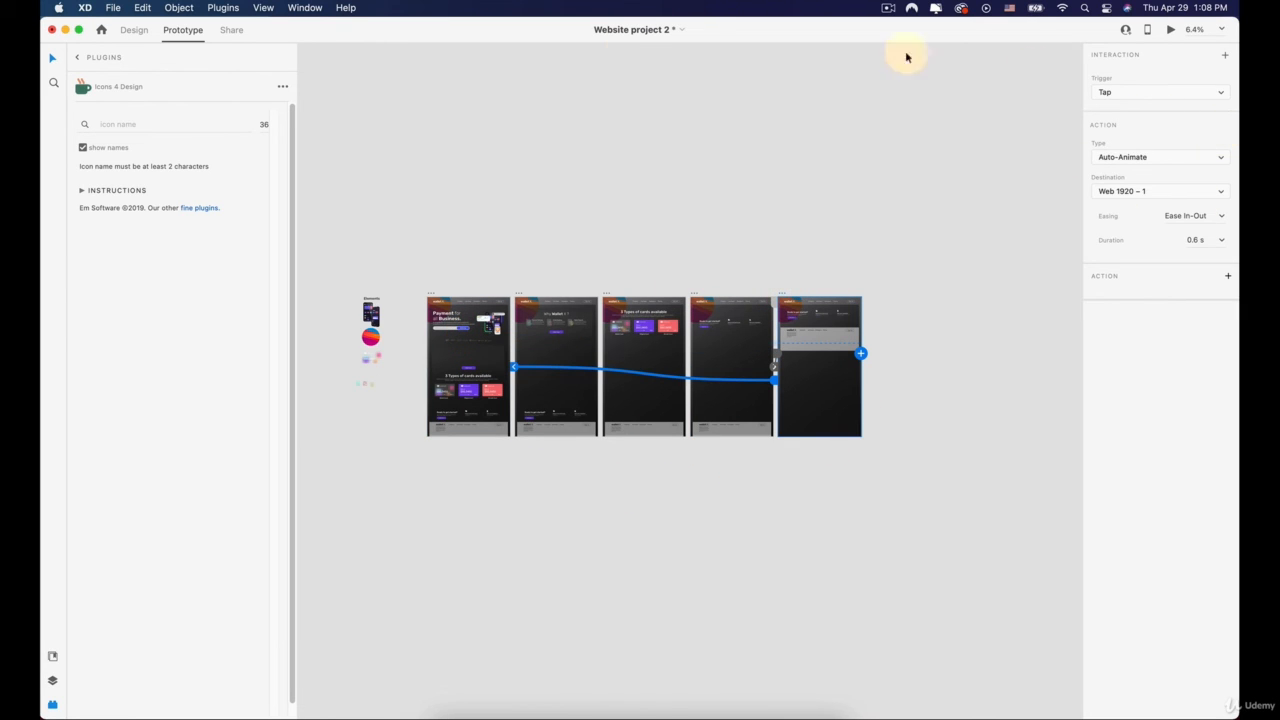
Step: Preview the prototype from Web 1920 – 5 in a smaller window and tap through the transitions of all five screens
{"action": "left_click", "coordinate": [1170, 29]}
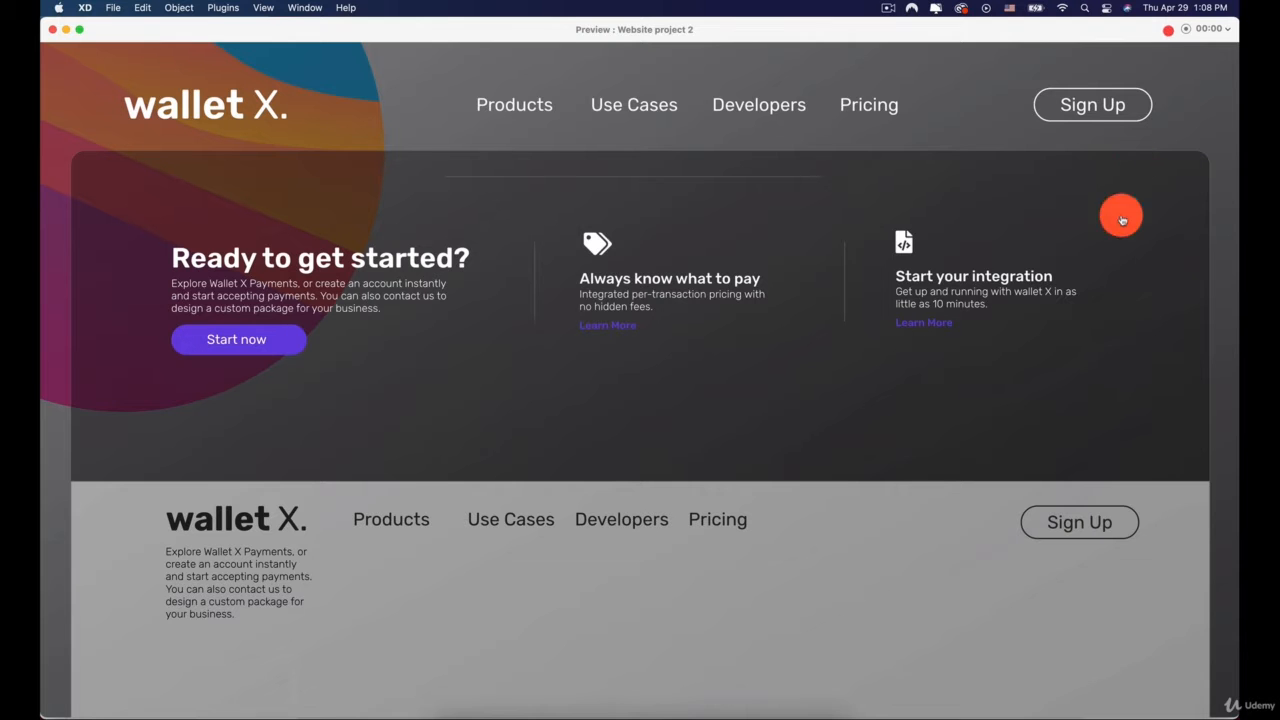
{"action": "left_click_drag", "start_coordinate": [1166, 685], "coordinate": [796, 549]}
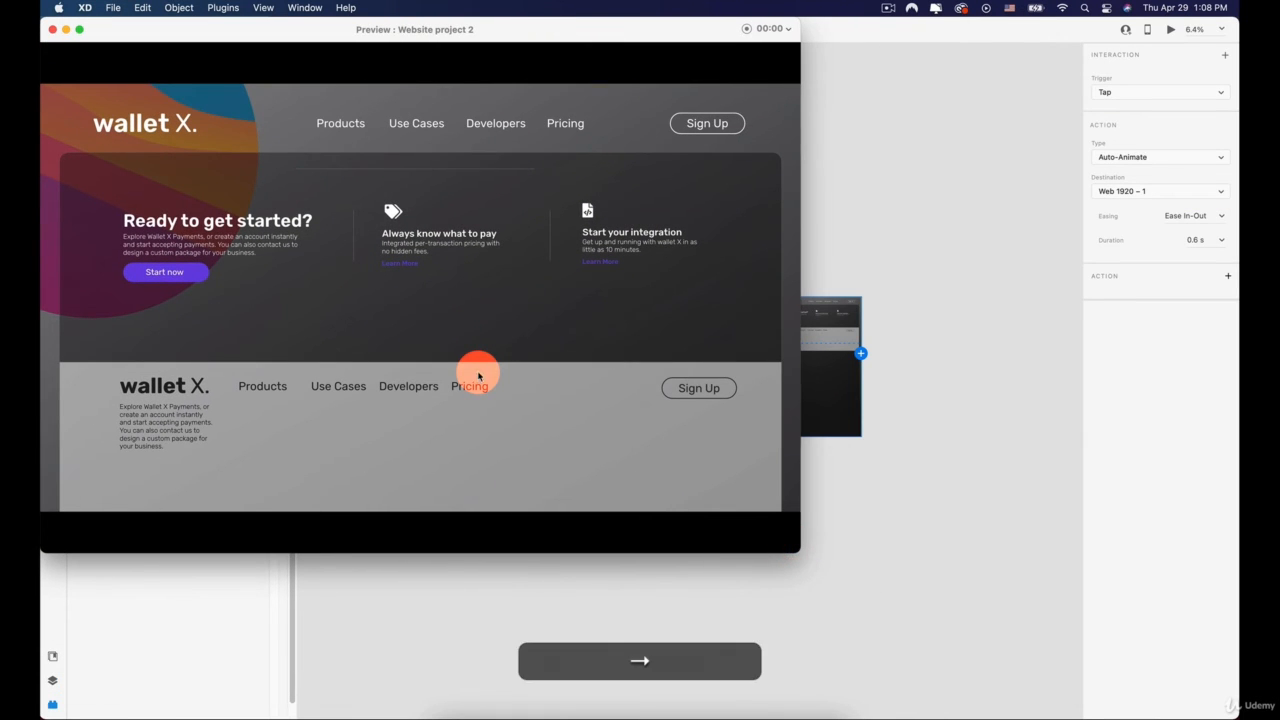
{"action": "left_click", "coordinate": [478, 378]}
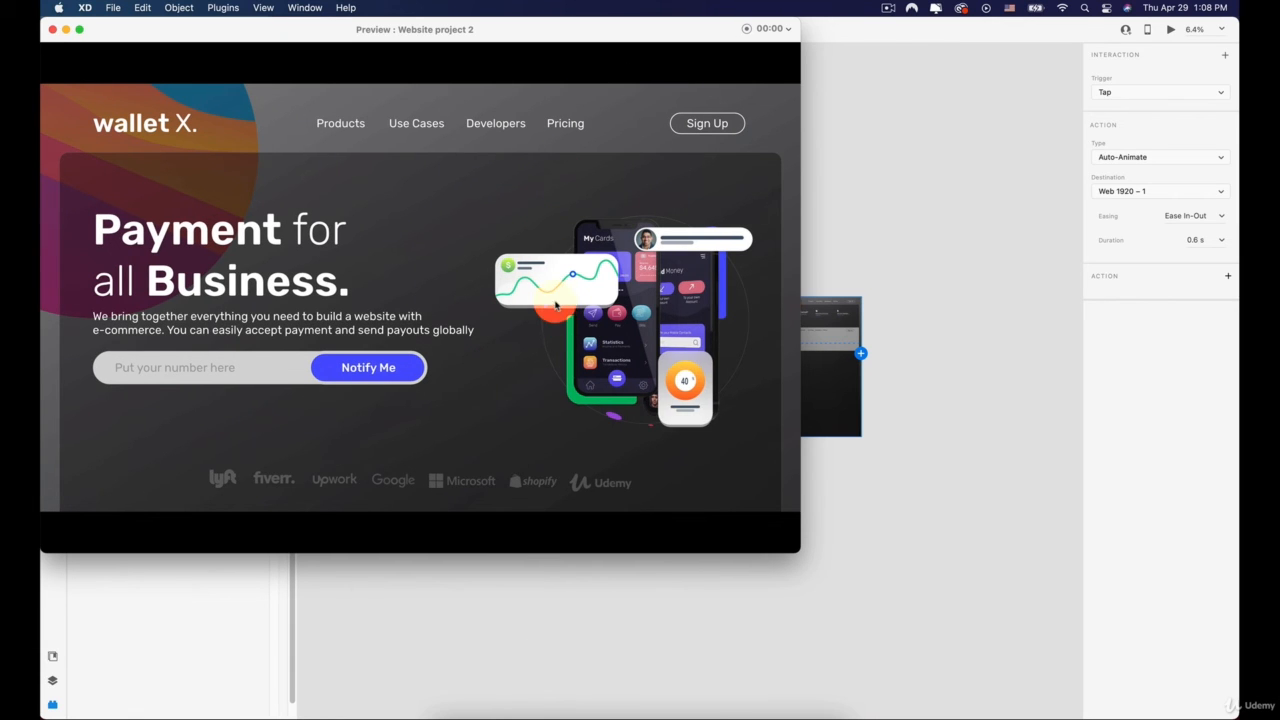
{"action": "left_click", "coordinate": [556, 305]}
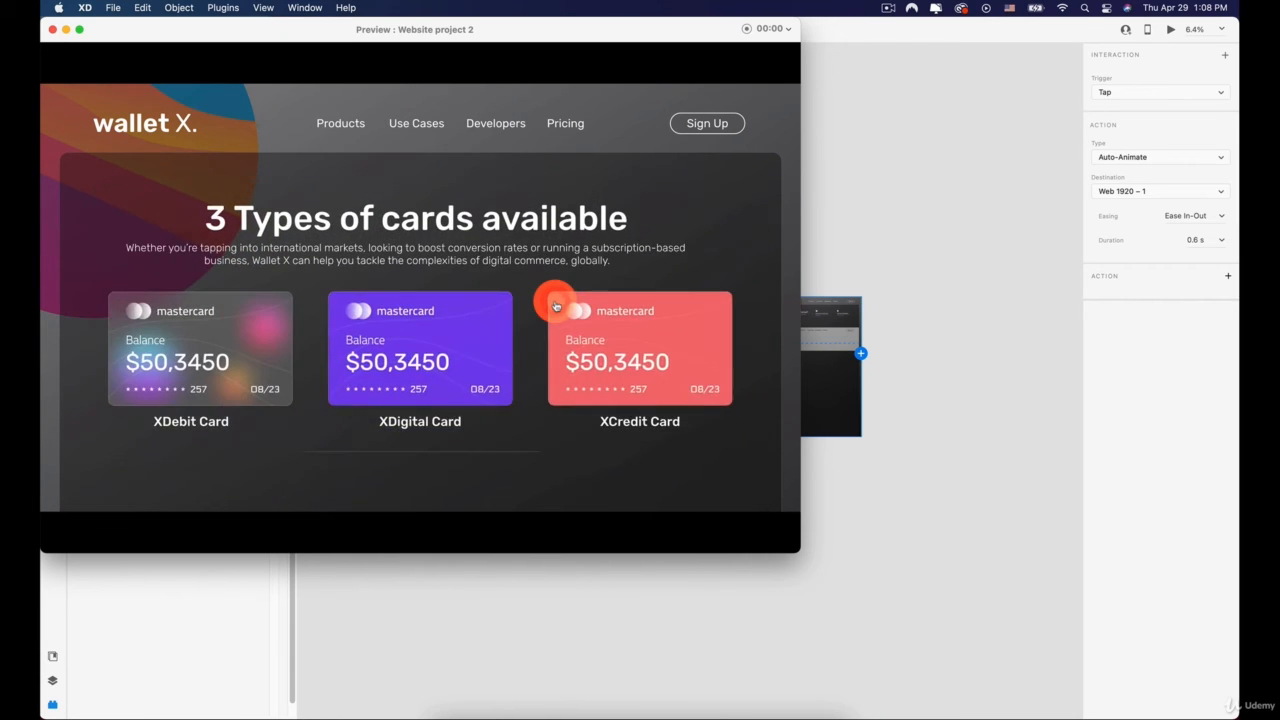
{"action": "left_click", "coordinate": [556, 305]}
{"action": "left_click", "coordinate": [556, 305]}
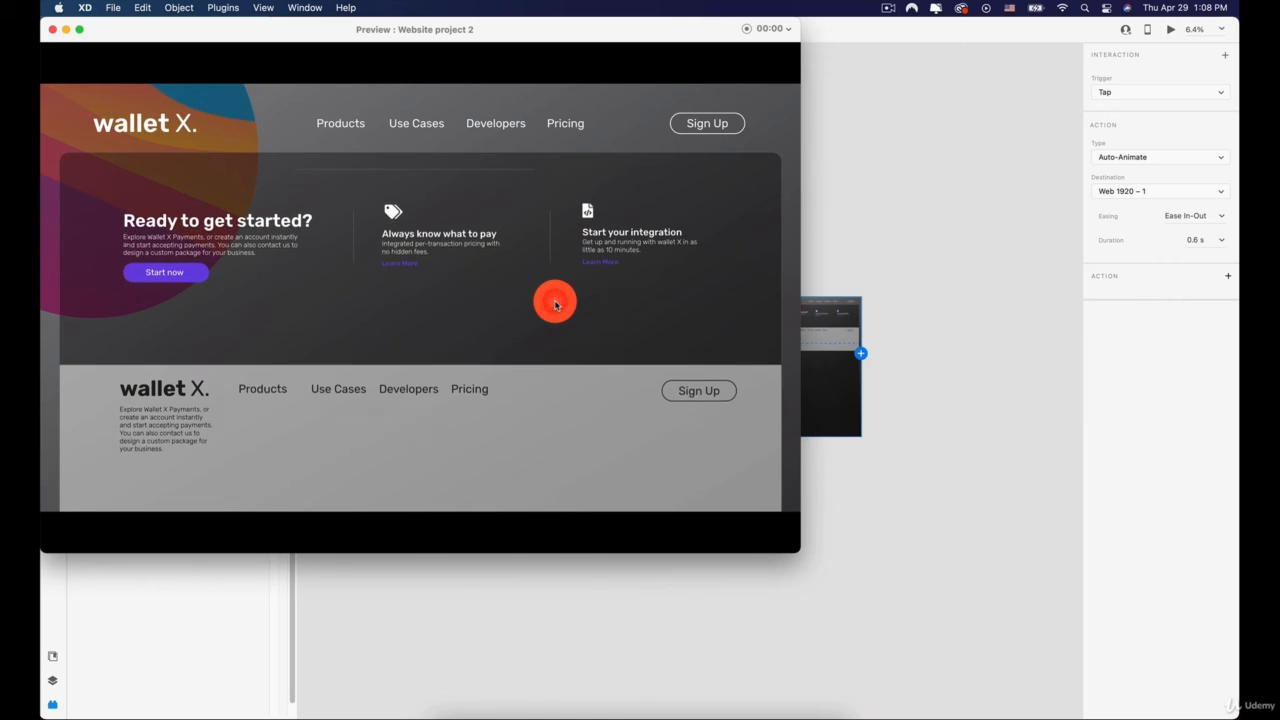
{"action": "left_click", "coordinate": [556, 305]}
{"action": "left_click", "coordinate": [556, 305]}
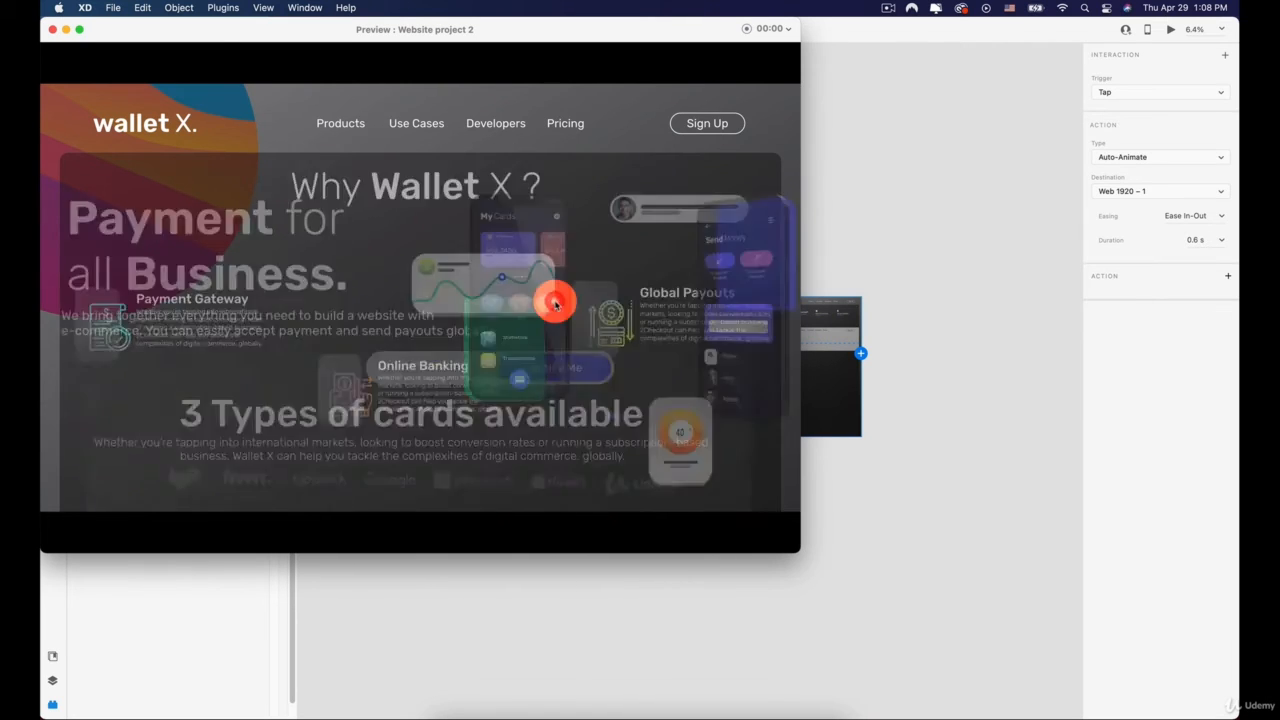
{"action": "left_click", "coordinate": [556, 305]}
{"action": "left_click", "coordinate": [556, 305]}
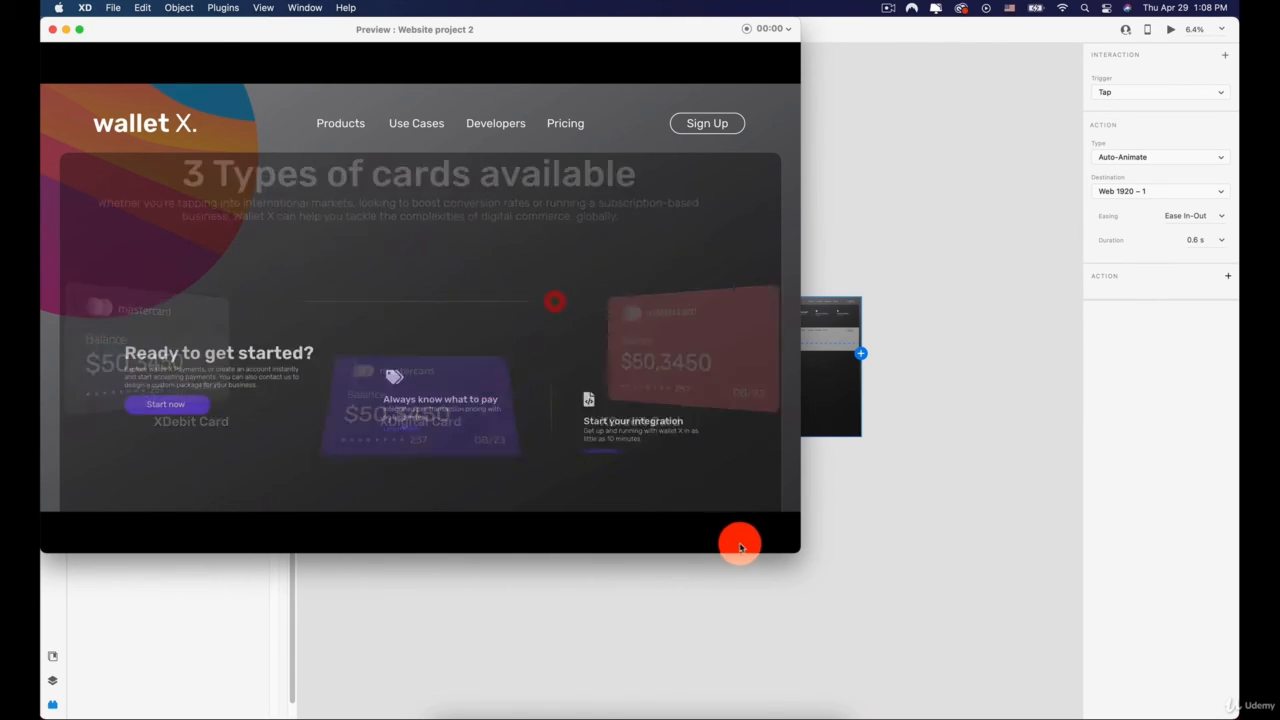
Step: Resize the preview window to fit the page width and check the full transition loop back to the Payment for all Business screen
{"action": "left_click_drag", "start_coordinate": [800, 550], "coordinate": [899, 526]}
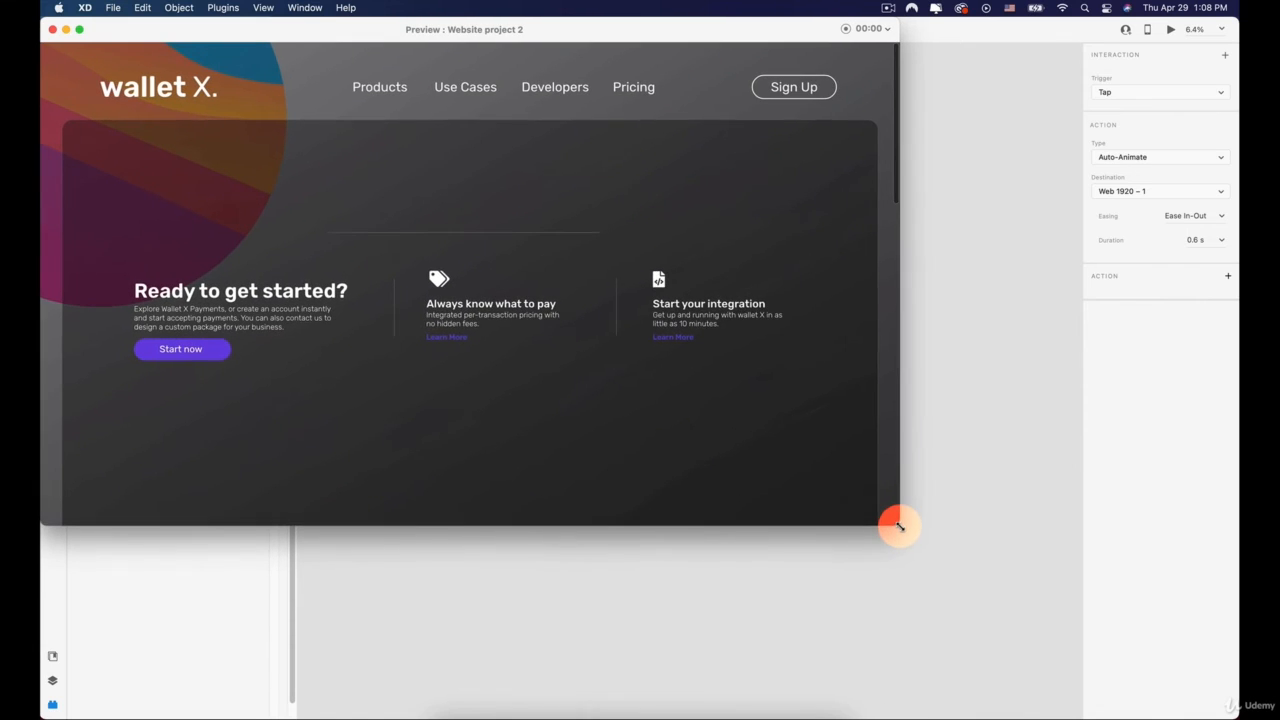
{"action": "left_click", "coordinate": [476, 335]}
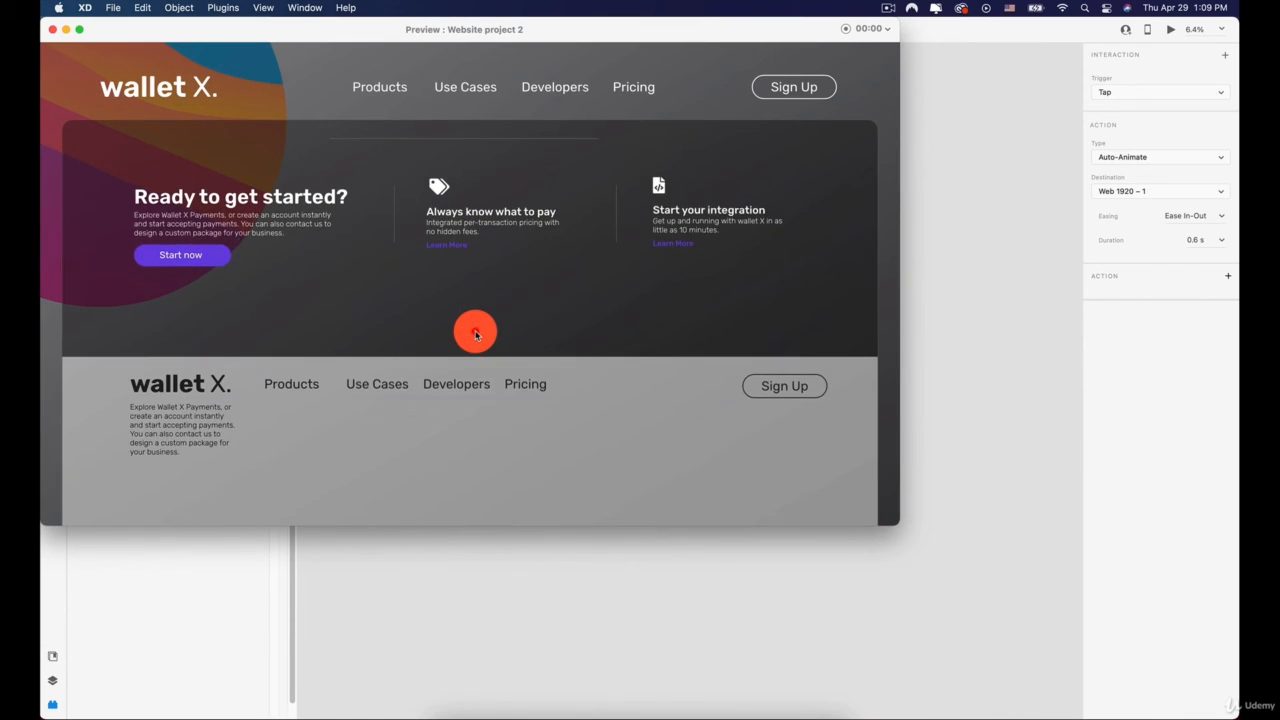
{"action": "left_click", "coordinate": [476, 335]}
{"action": "left_click", "coordinate": [476, 335]}
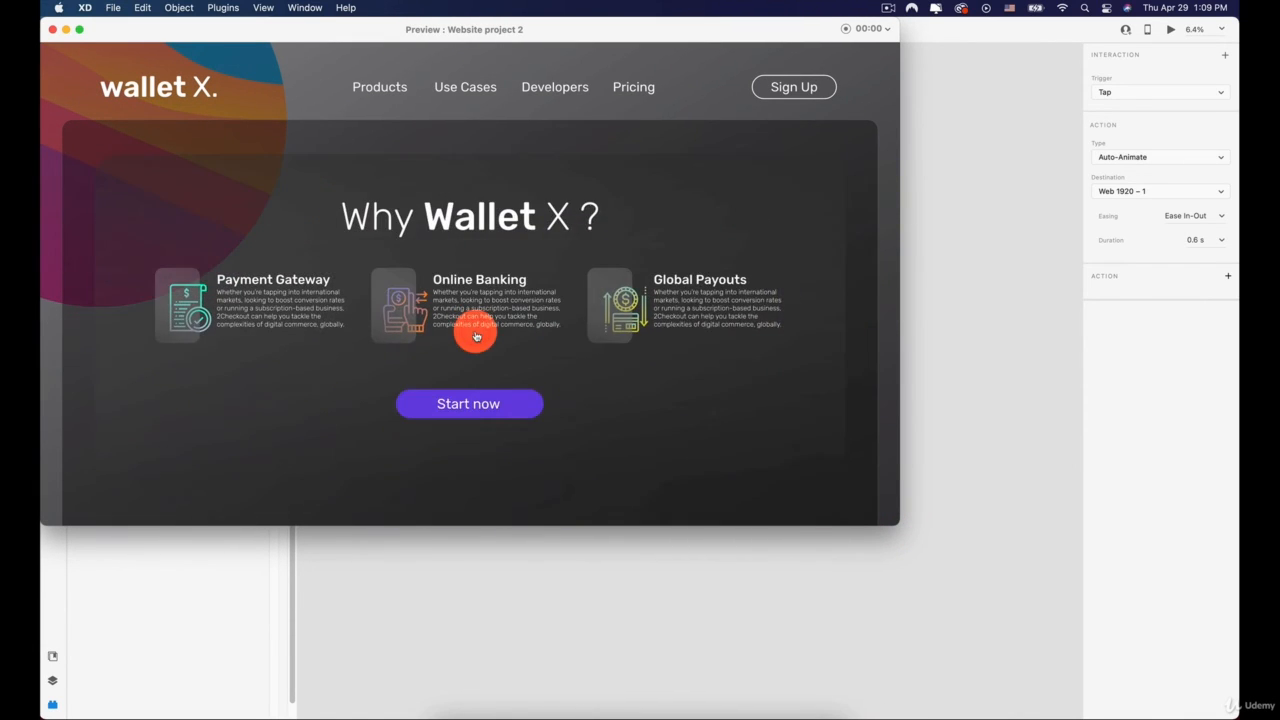
{"action": "left_click", "coordinate": [476, 335]}
{"action": "left_click", "coordinate": [476, 335]}
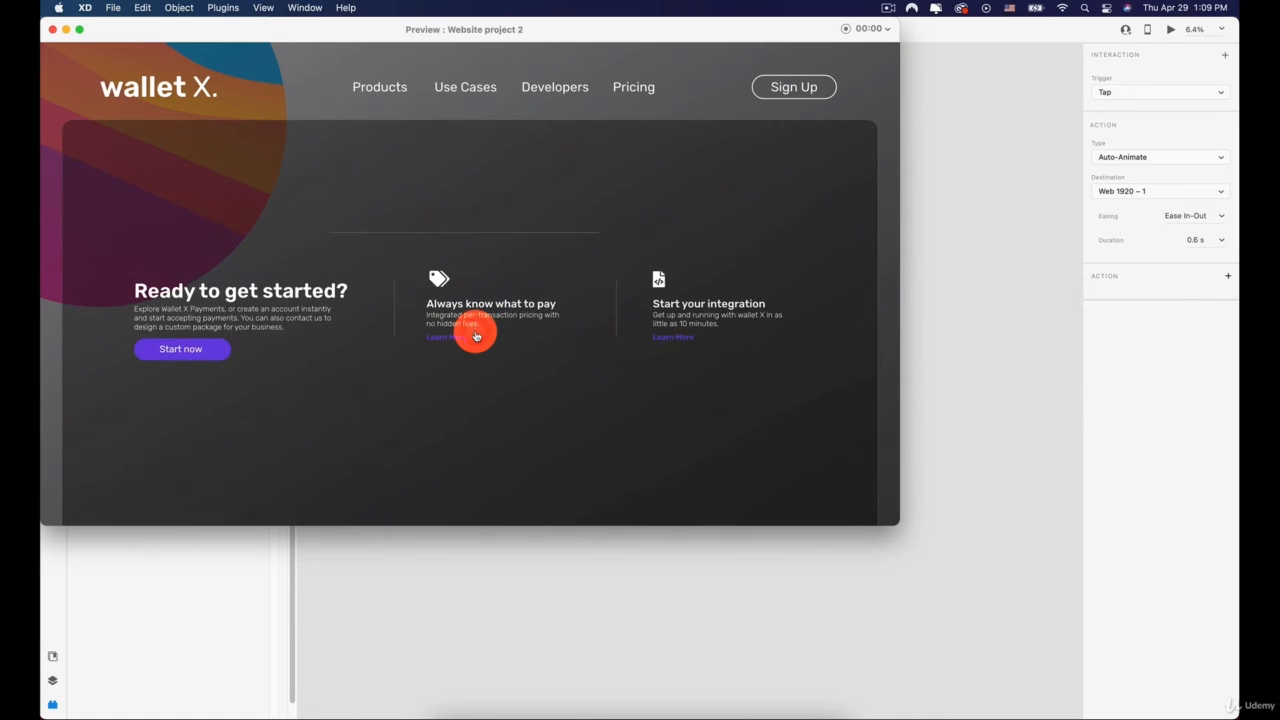
{"action": "left_click", "coordinate": [476, 335]}
{"action": "left_click", "coordinate": [476, 335]}
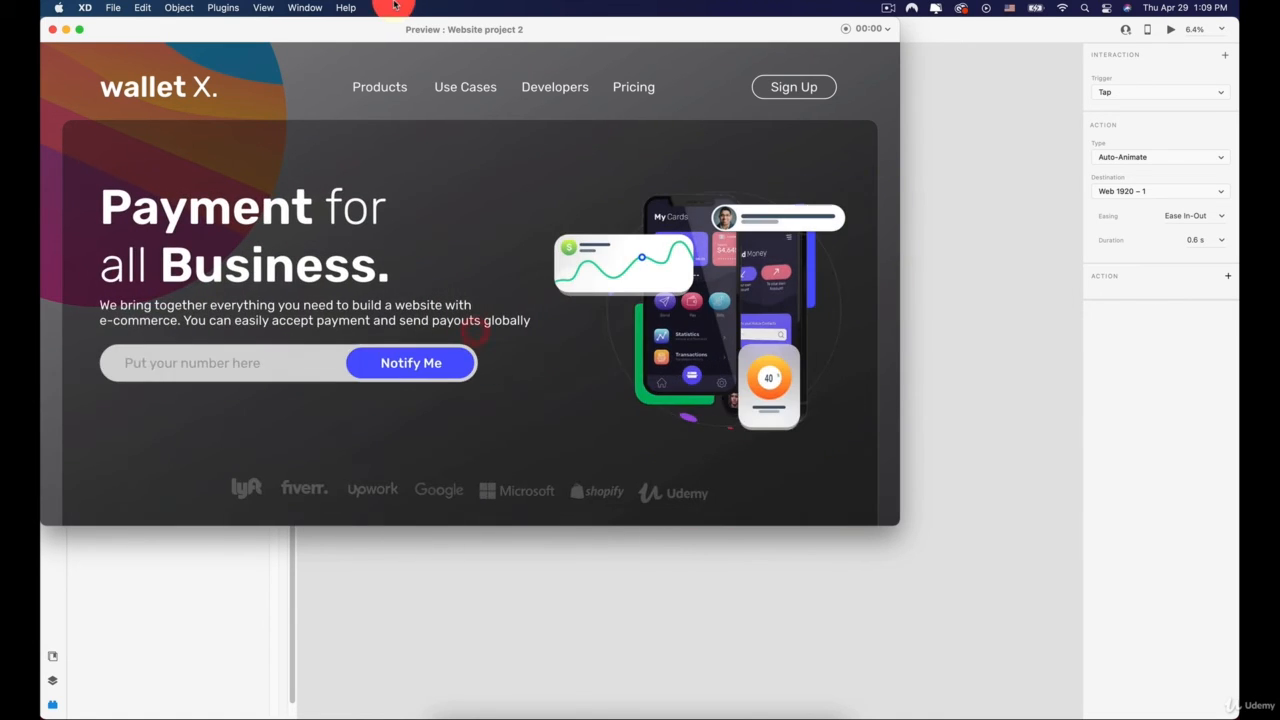
Step: Center the preview window and play the sequence from the Payment for all Business screen through the footer and back
{"action": "left_click_drag", "start_coordinate": [397, 32], "coordinate": [555, 104]}
{"action": "left_click", "coordinate": [624, 280]}
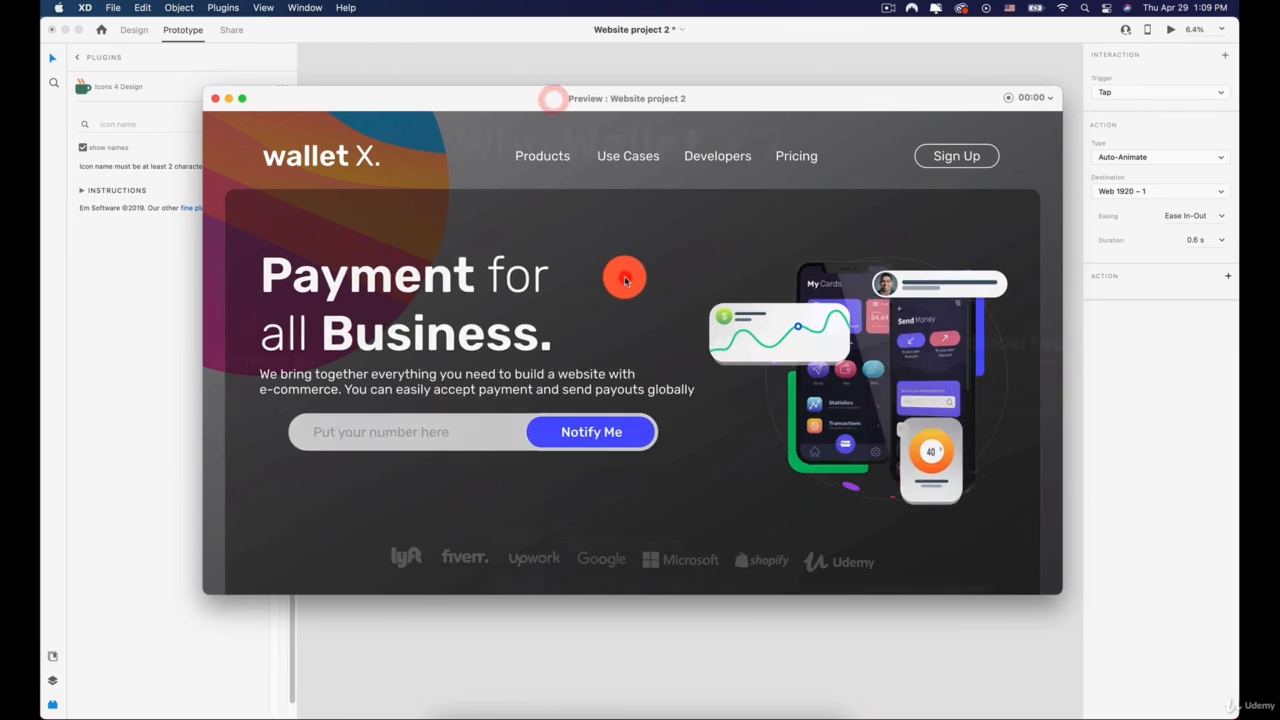
{"action": "left_click", "coordinate": [624, 280]}
{"action": "left_click", "coordinate": [624, 280]}
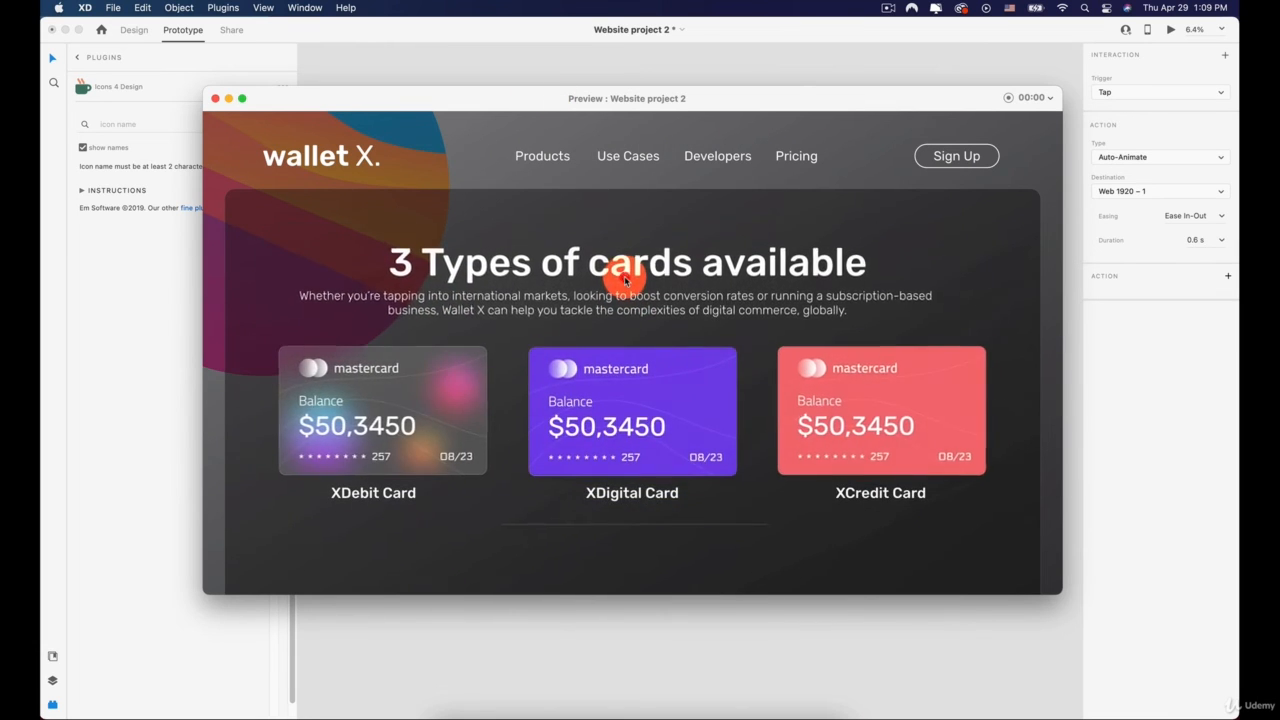
{"action": "left_click", "coordinate": [624, 280]}
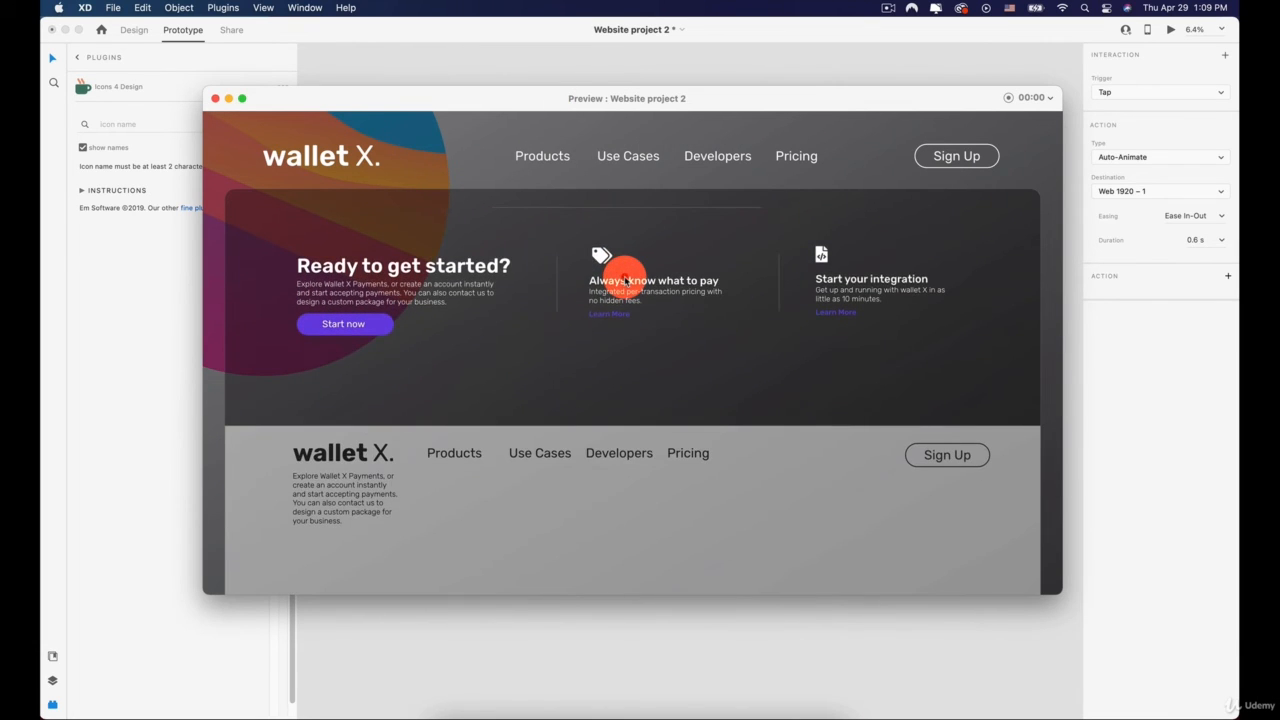
{"action": "left_click", "coordinate": [622, 279]}
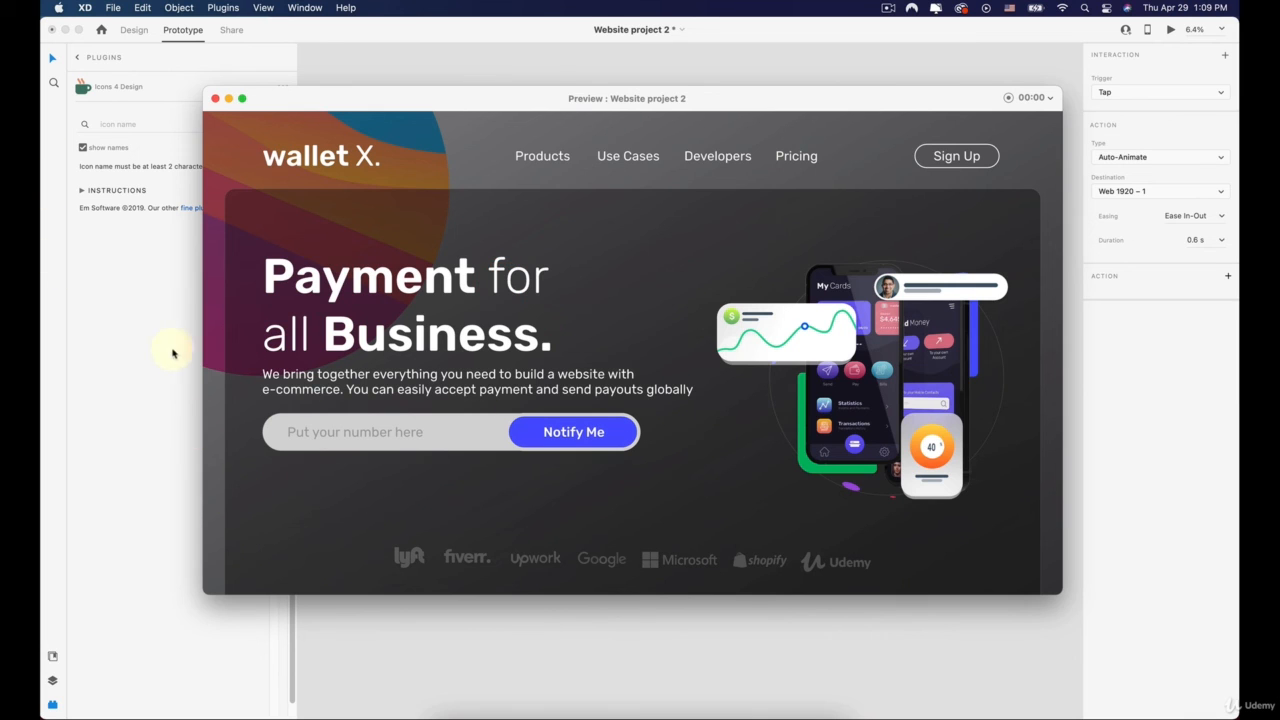
Step: Check how far the first screen scrolls beyond its hero section in the preview, and close the preview
{"action": "scroll", "coordinate": [480, 346], "scroll_direction": "down", "scroll_amount": 5}
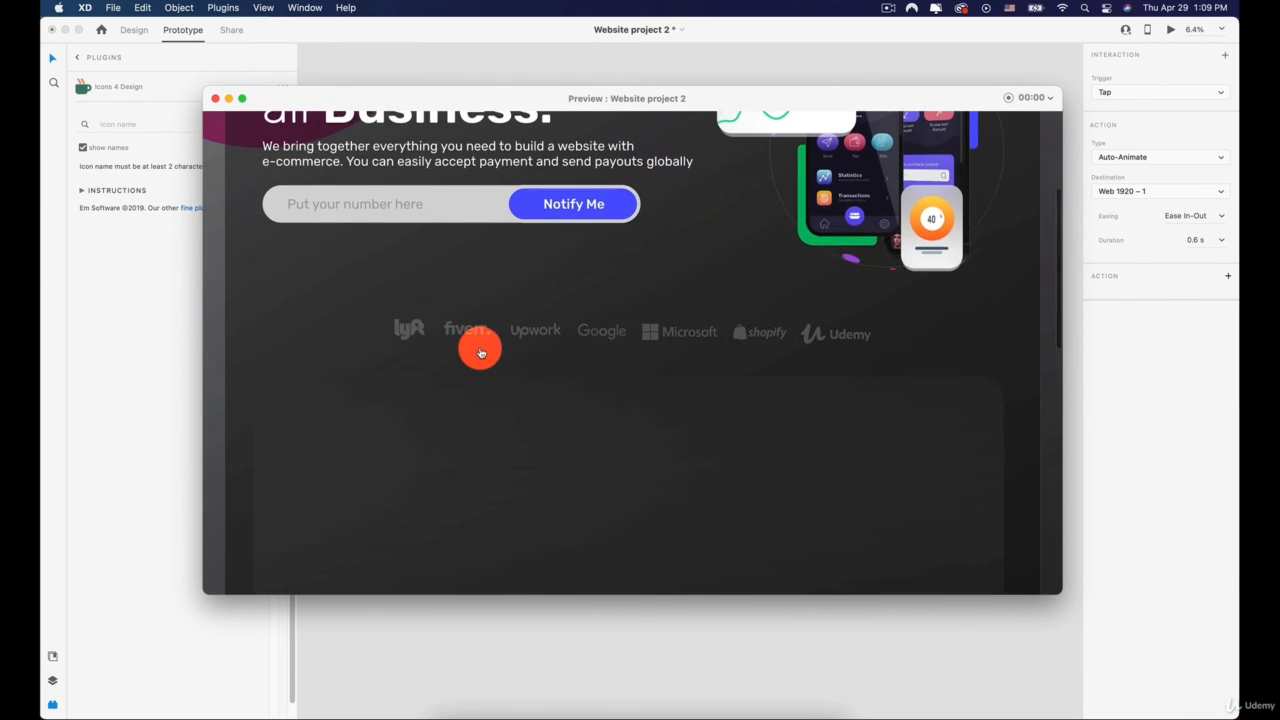
{"action": "scroll", "coordinate": [483, 350], "scroll_direction": "up", "scroll_amount": 5}
{"action": "scroll", "coordinate": [540, 320], "scroll_direction": "down", "scroll_amount": 12}
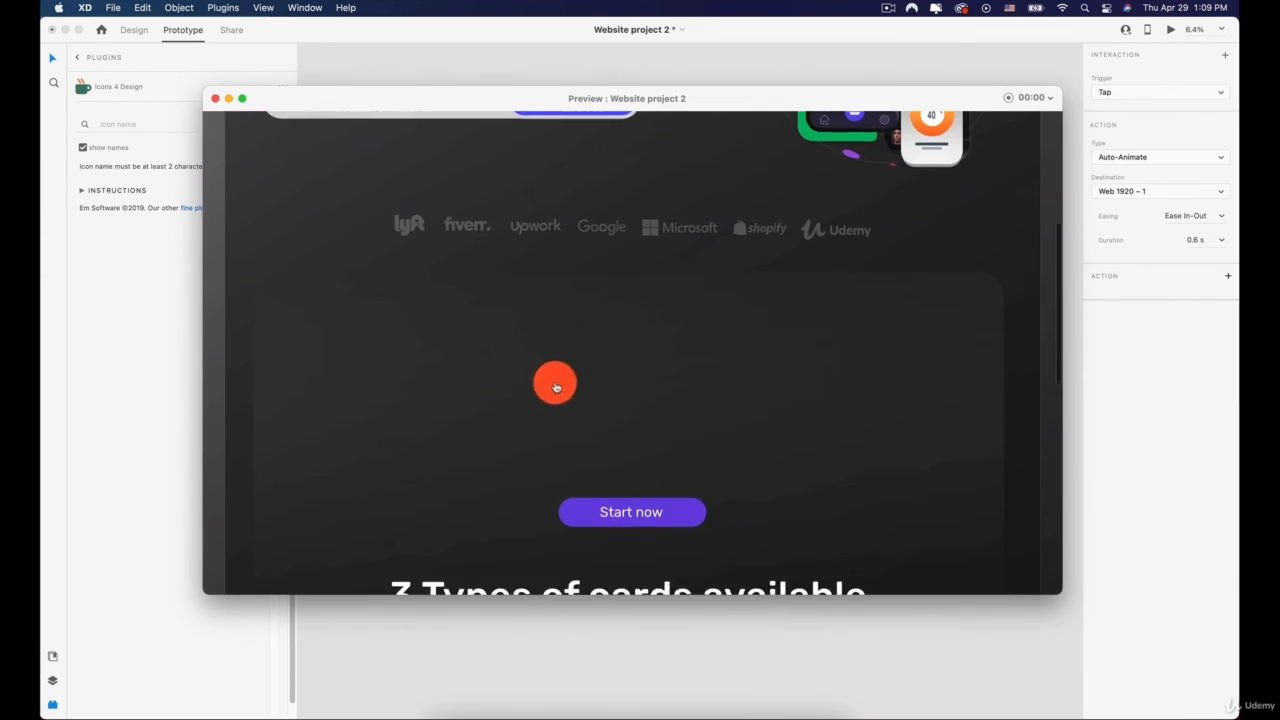
{"action": "scroll", "coordinate": [580, 330], "scroll_direction": "up", "scroll_amount": 12}
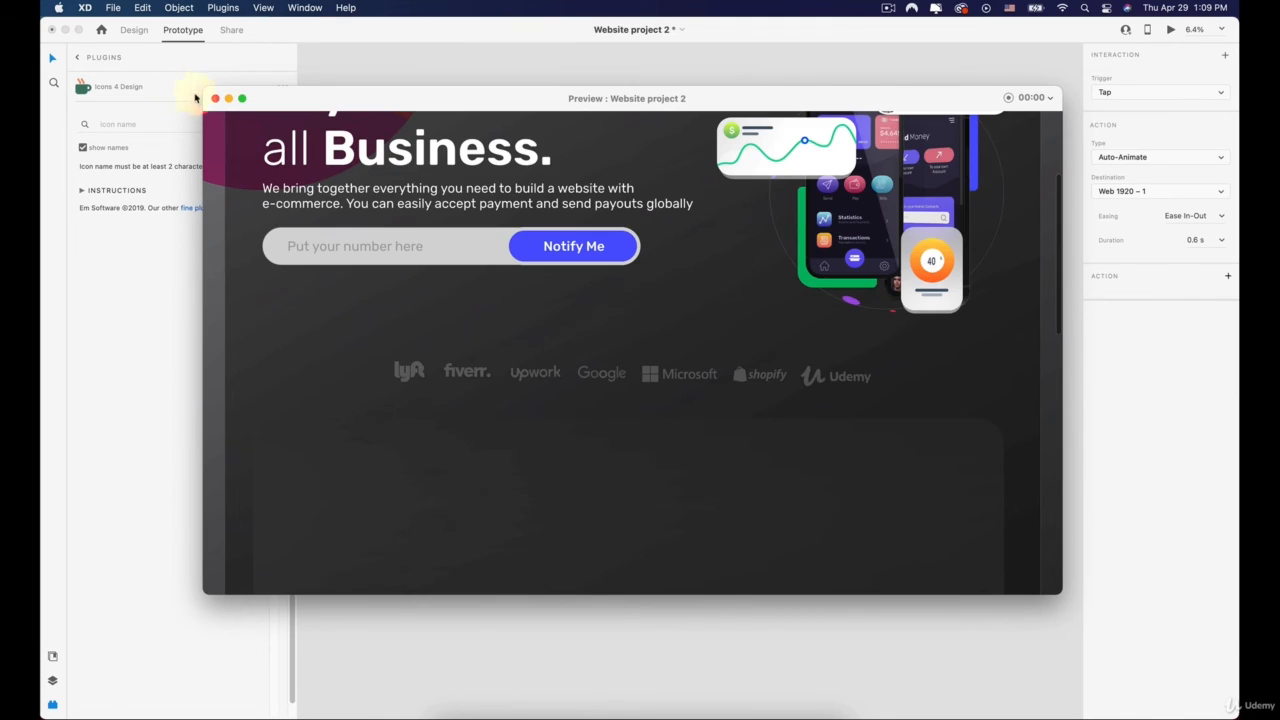
{"action": "left_click", "coordinate": [214, 99]}
Step: Shorten artboard Web 1920 – 1 in Design mode to its viewport line, just below the partner logos
{"action": "scroll", "coordinate": [443, 394], "scroll_direction": "up", "scroll_amount": 8}
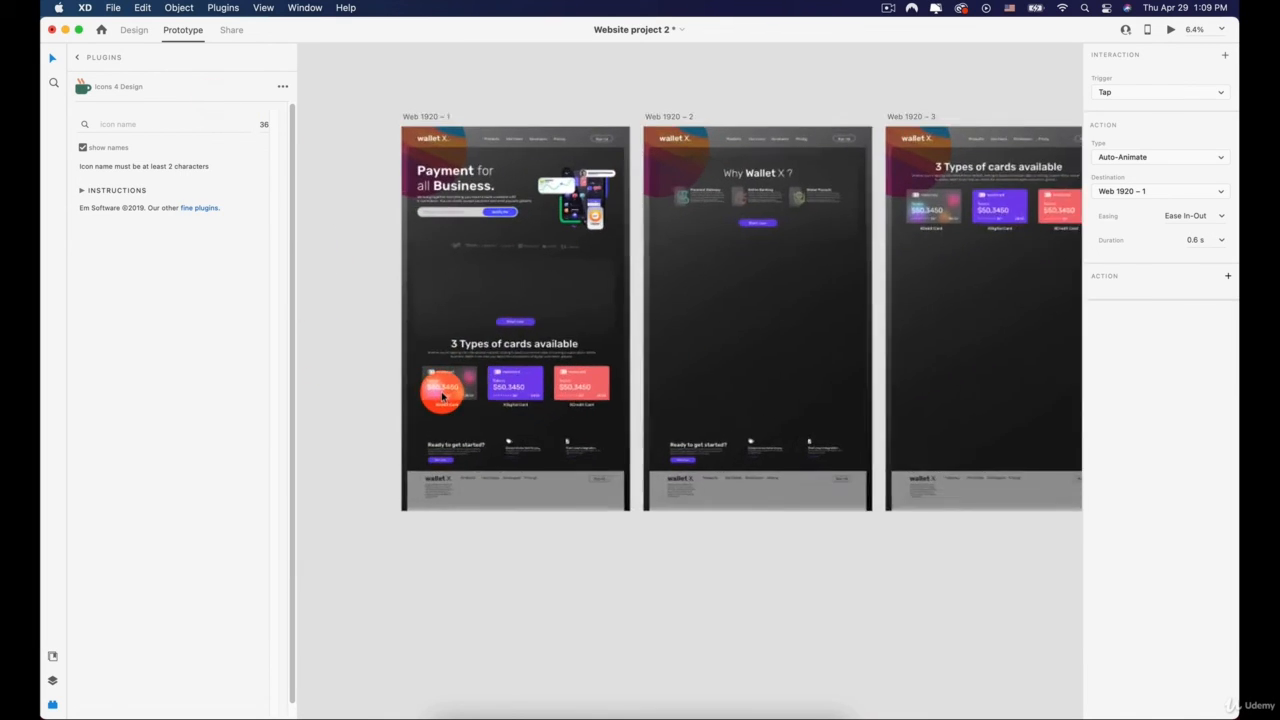
{"action": "key", "text": "space"}
{"action": "left_click_drag", "start_coordinate": [457, 192], "coordinate": [434, 289]}
{"action": "left_click", "coordinate": [377, 151]}
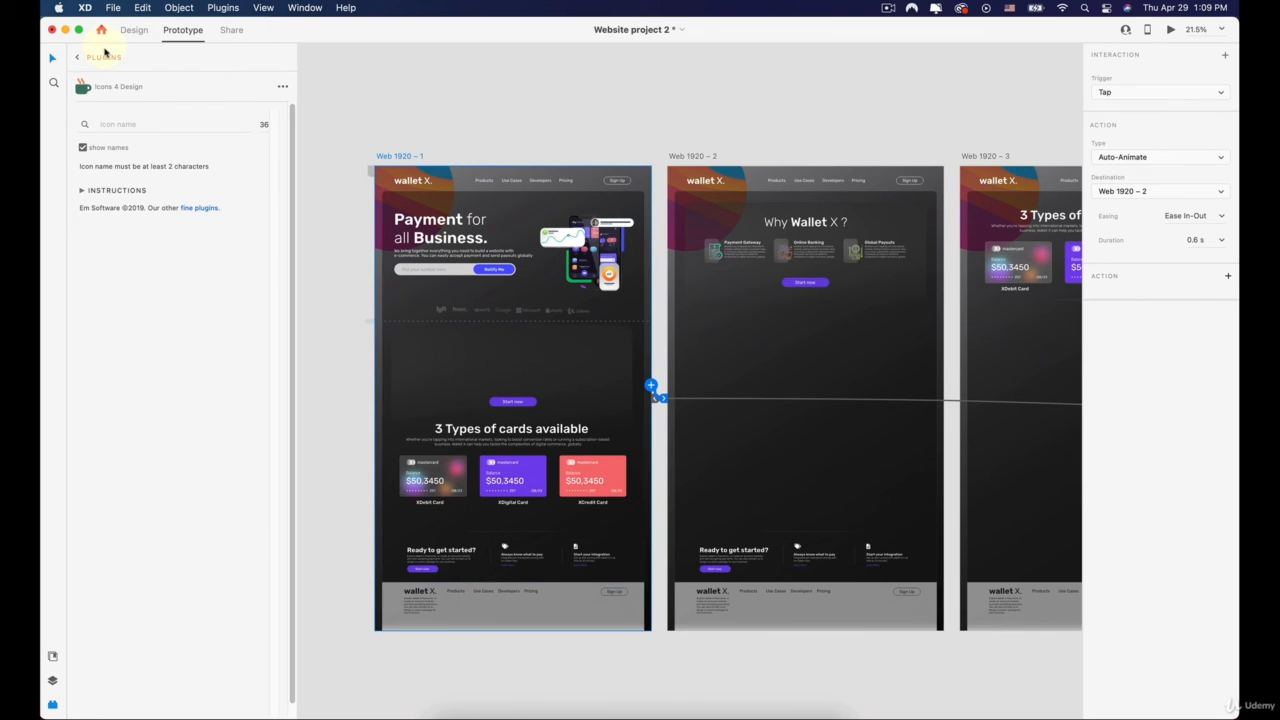
{"action": "left_click", "coordinate": [133, 30]}
{"action": "left_click", "coordinate": [511, 622]}
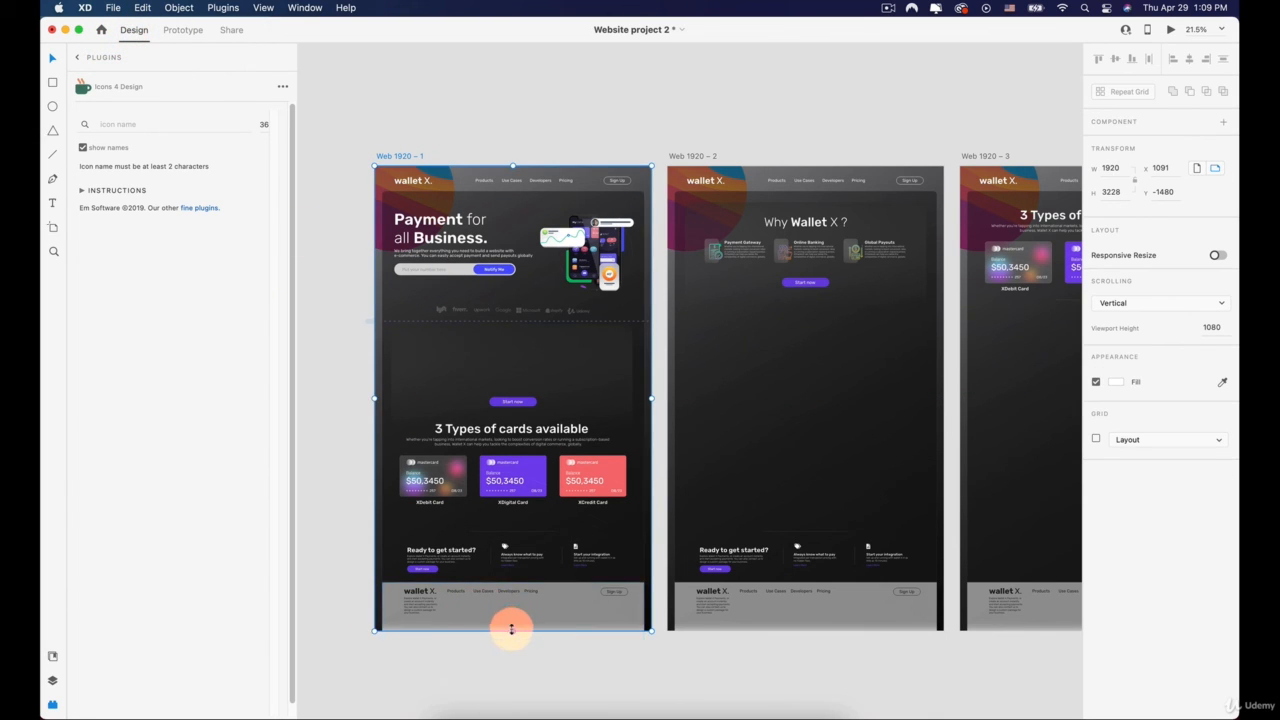
{"action": "left_click_drag", "start_coordinate": [511, 628], "coordinate": [511, 322]}
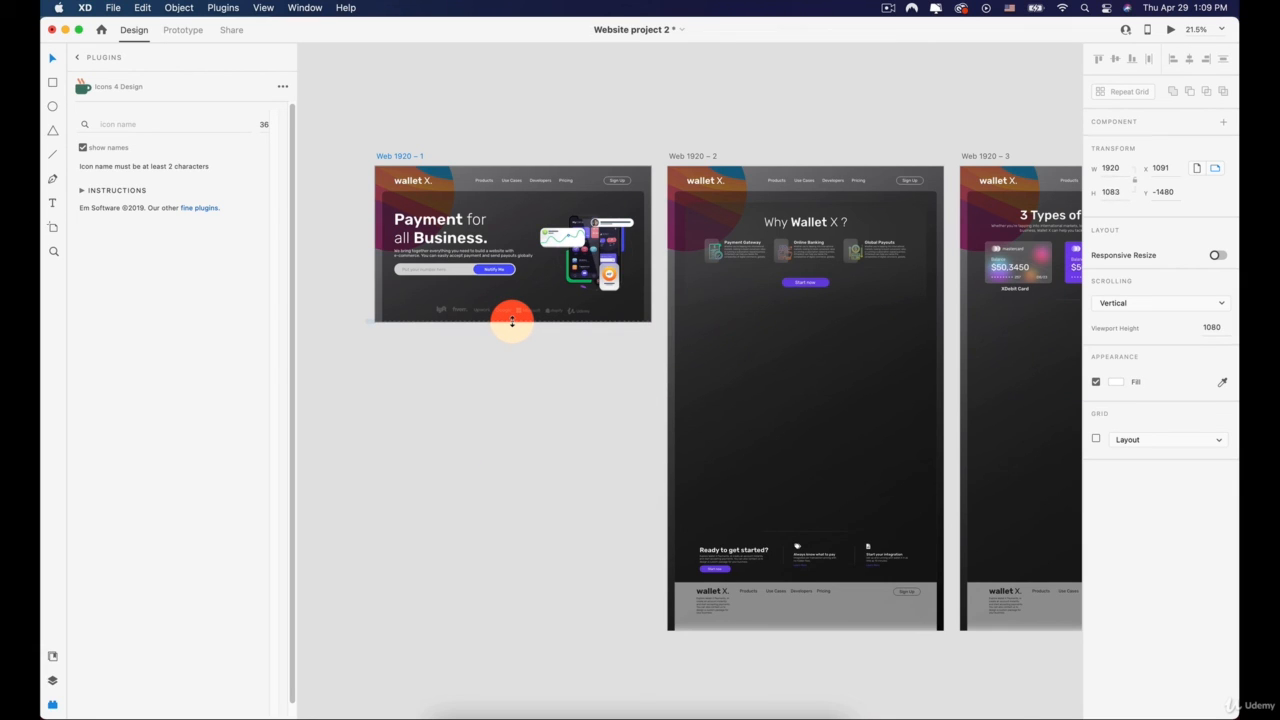
Step: Shorten artboard Web 1920 – 2 to its viewport line, beneath the Why Wallet X section
{"action": "left_click", "coordinate": [780, 449]}
{"action": "left_click", "coordinate": [694, 156]}
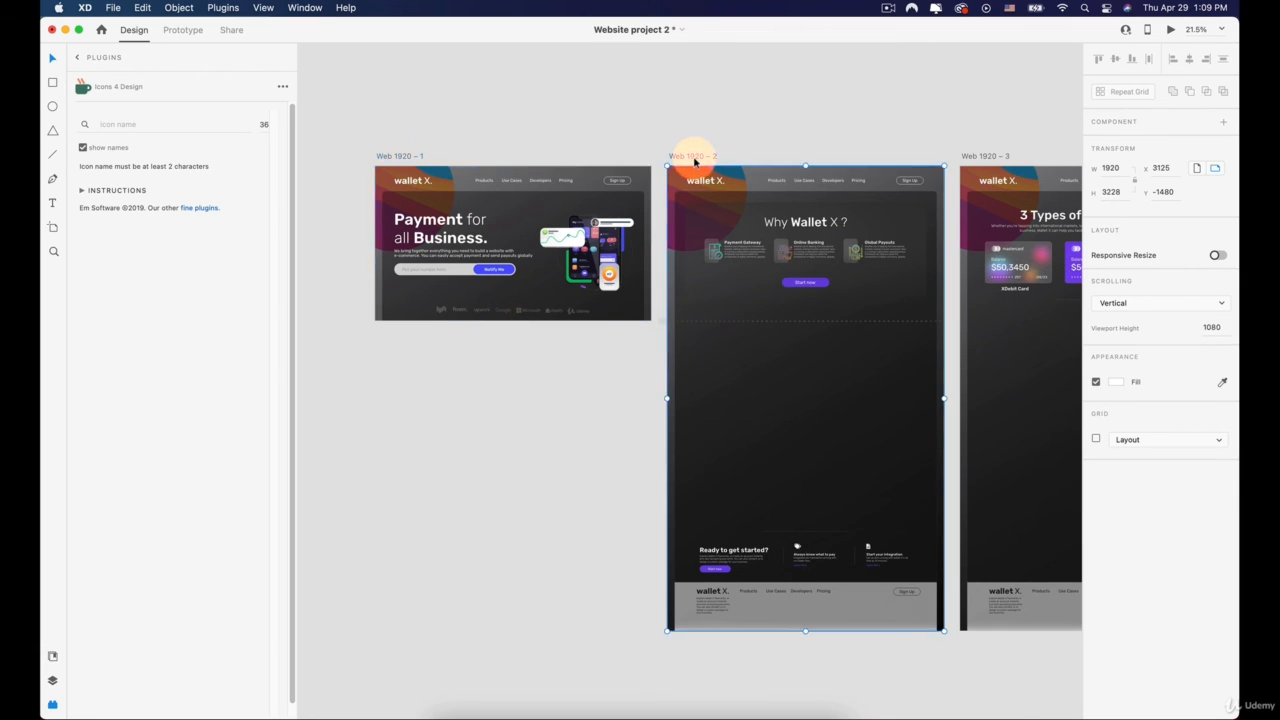
{"action": "left_click", "coordinate": [822, 585]}
{"action": "left_click_drag", "start_coordinate": [804, 632], "coordinate": [770, 320]}
Step: Shorten artboard Web 1920 – 3 to a height of about 1073, ending below the three cards
{"action": "key", "text": "space"}
{"action": "left_click_drag", "start_coordinate": [973, 272], "coordinate": [572, 281]}
{"action": "left_click", "coordinate": [576, 166]}
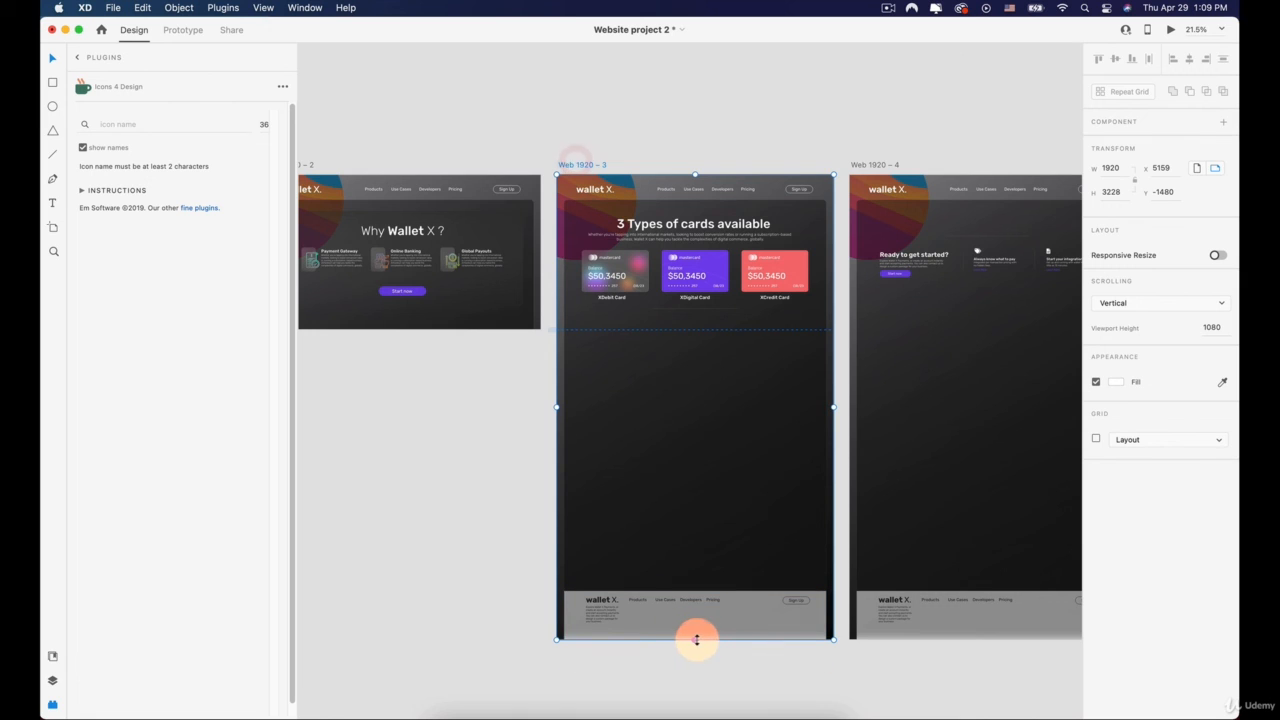
{"action": "left_click_drag", "start_coordinate": [694, 637], "coordinate": [690, 329]}
Step: Shorten artboard Web 1920 – 4 to its viewport line and Web 1920 – 5 to a height of about 1073
{"action": "key", "text": "space"}
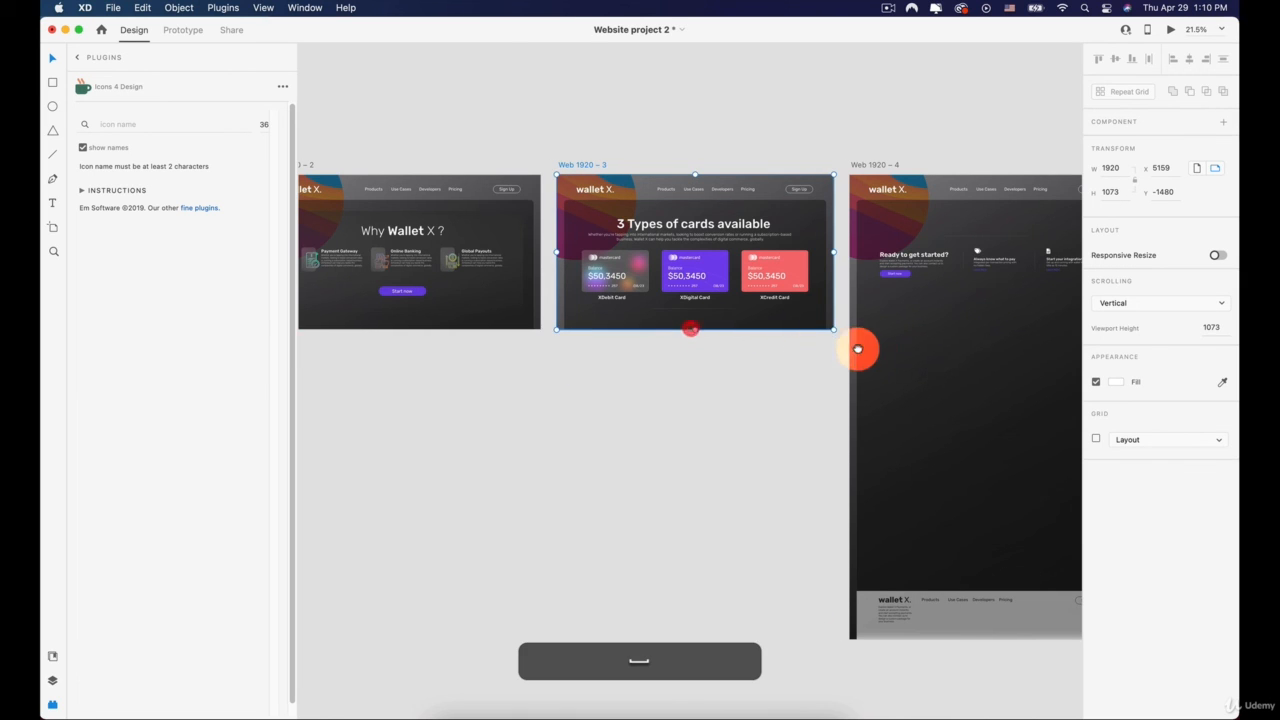
{"action": "left_click_drag", "start_coordinate": [873, 348], "coordinate": [488, 359]}
{"action": "left_click", "coordinate": [476, 170]}
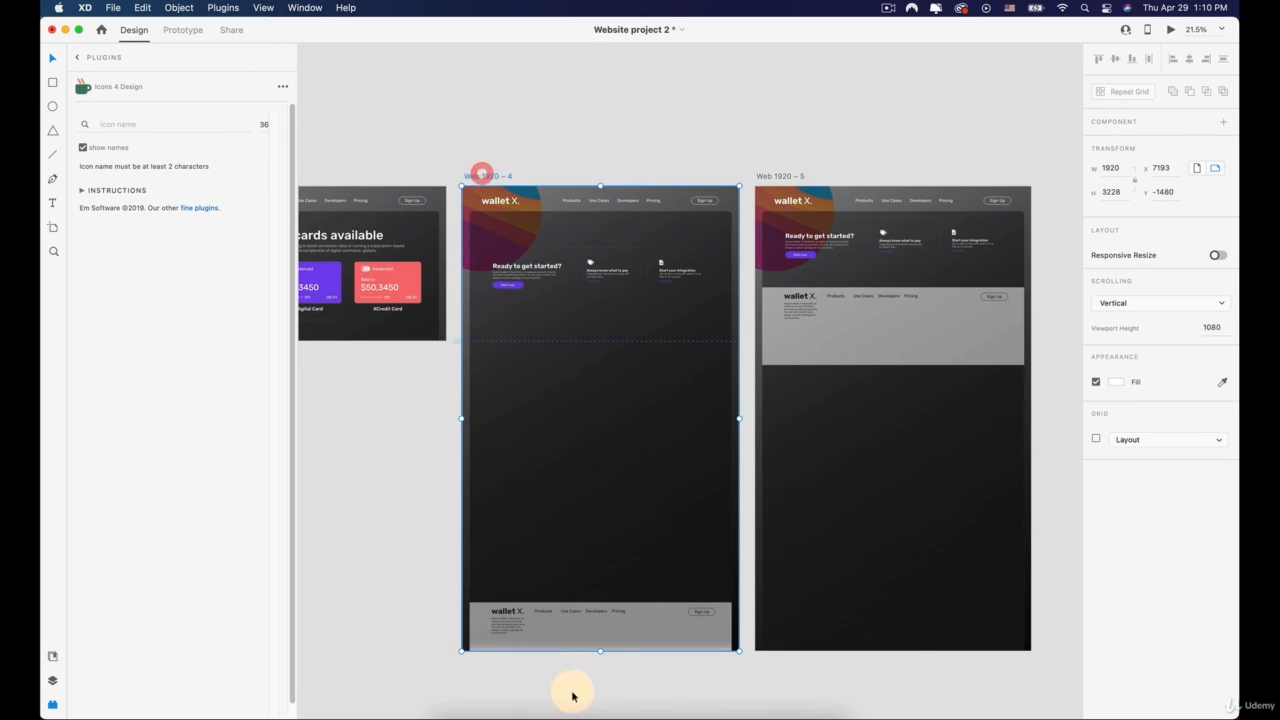
{"action": "left_click_drag", "start_coordinate": [600, 652], "coordinate": [604, 341]}
{"action": "left_click", "coordinate": [782, 176]}
{"action": "left_click_drag", "start_coordinate": [876, 652], "coordinate": [869, 341]}
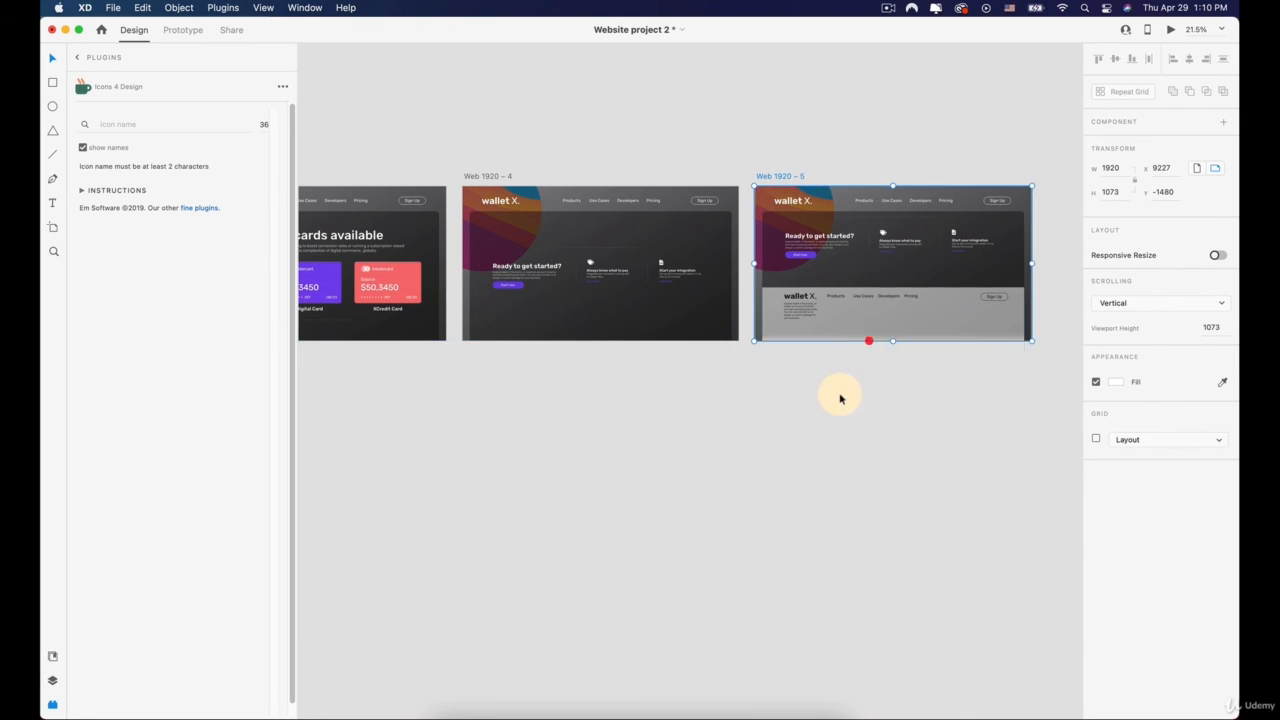
Step: Preview the prototype starting from artboard Web 1920 – 1 and advance through every screen until it loops back to the hero
{"action": "scroll", "coordinate": [814, 432], "scroll_direction": "down", "scroll_amount": 5}
{"action": "key", "text": "space"}
{"action": "left_click_drag", "start_coordinate": [510, 362], "coordinate": [559, 365]}
{"action": "left_click", "coordinate": [472, 361]}
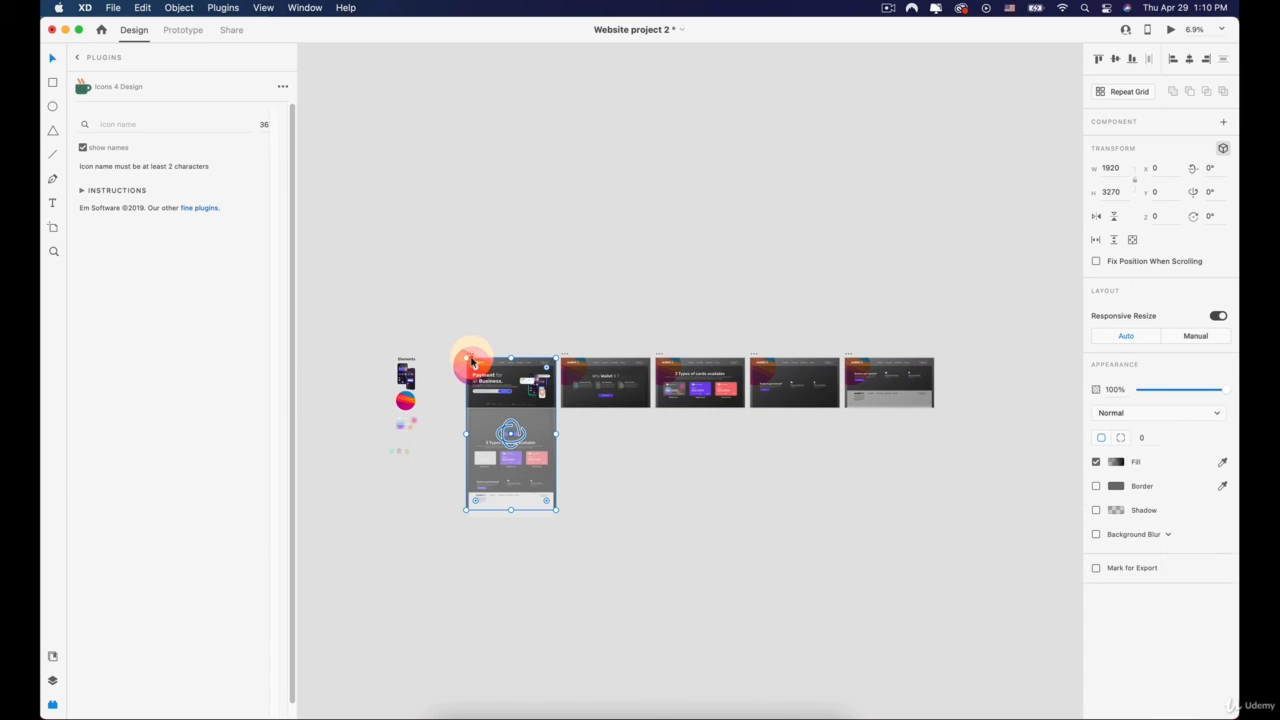
{"action": "left_click", "coordinate": [472, 355]}
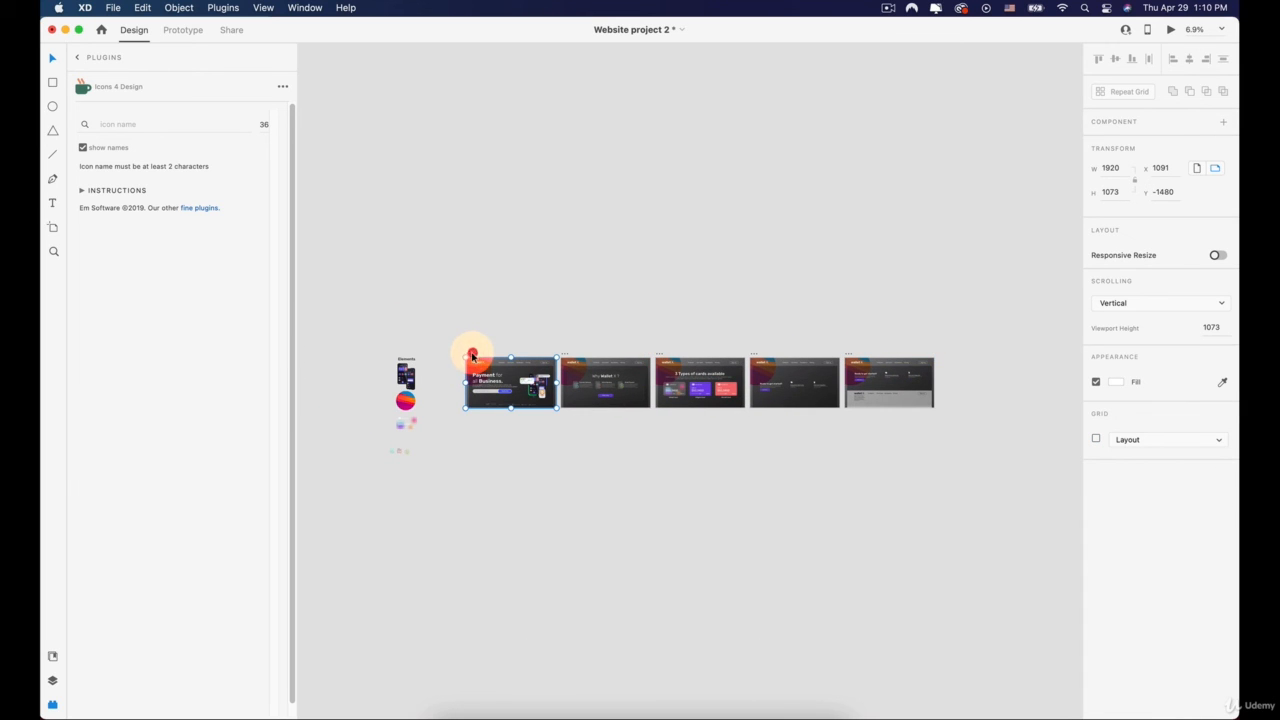
{"action": "left_click", "coordinate": [1168, 30]}
{"action": "left_click", "coordinate": [437, 368]}
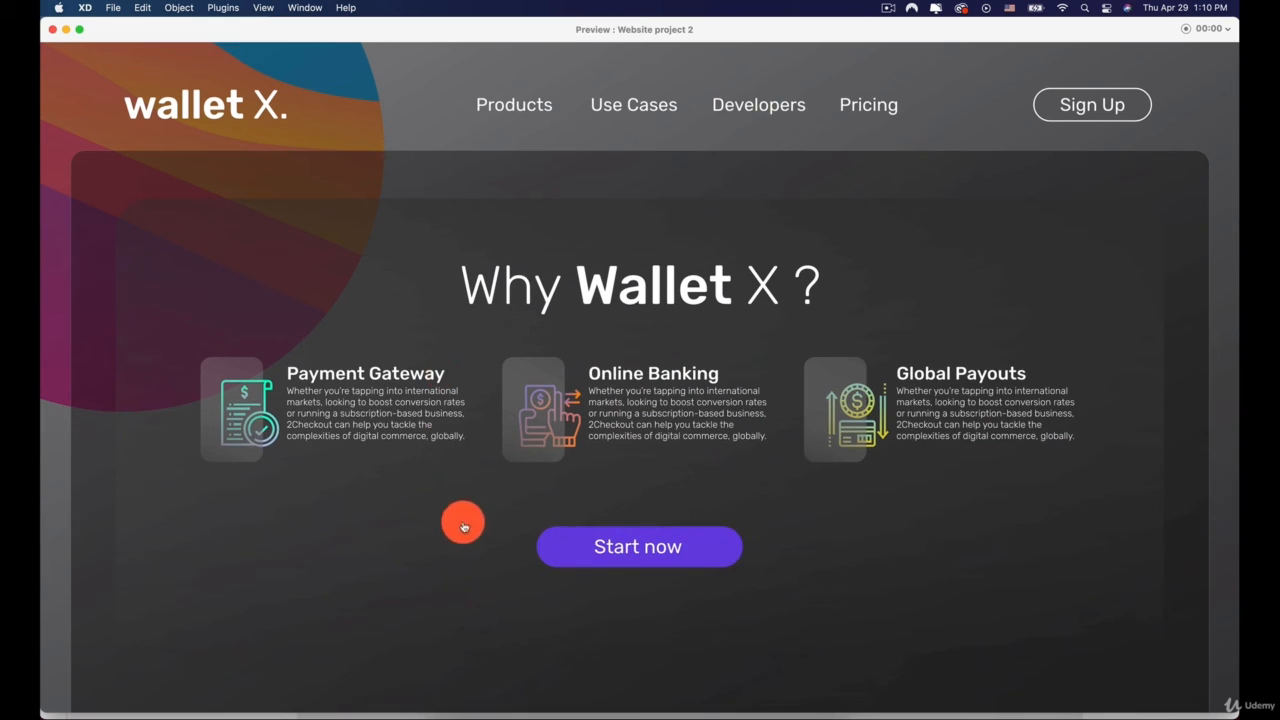
{"action": "left_click", "coordinate": [447, 440]}
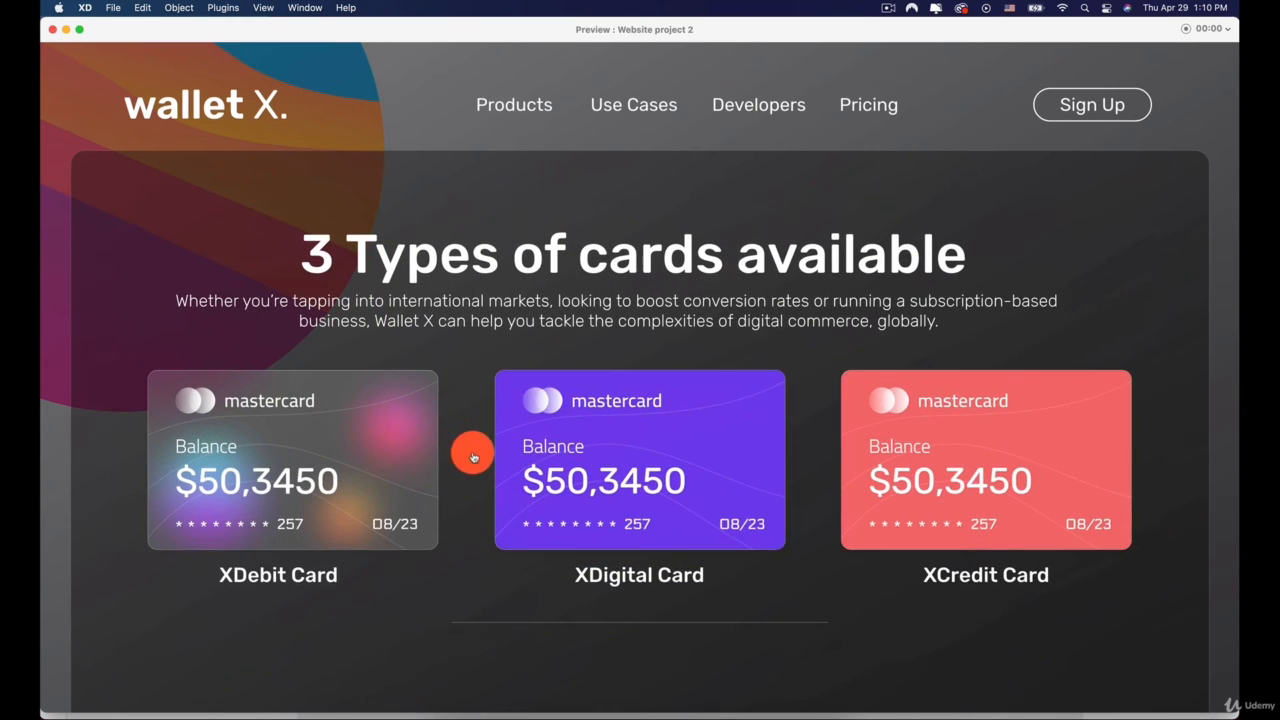
{"action": "left_click", "coordinate": [537, 466]}
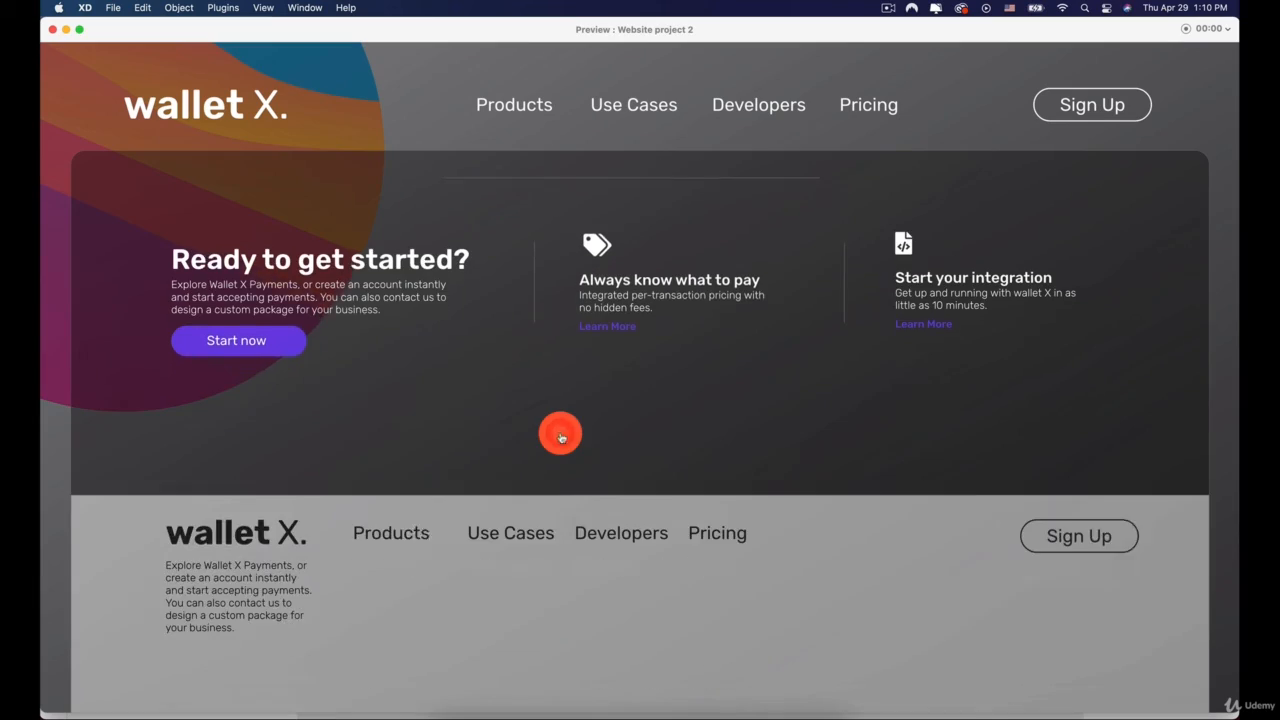
{"action": "left_click", "coordinate": [561, 435]}
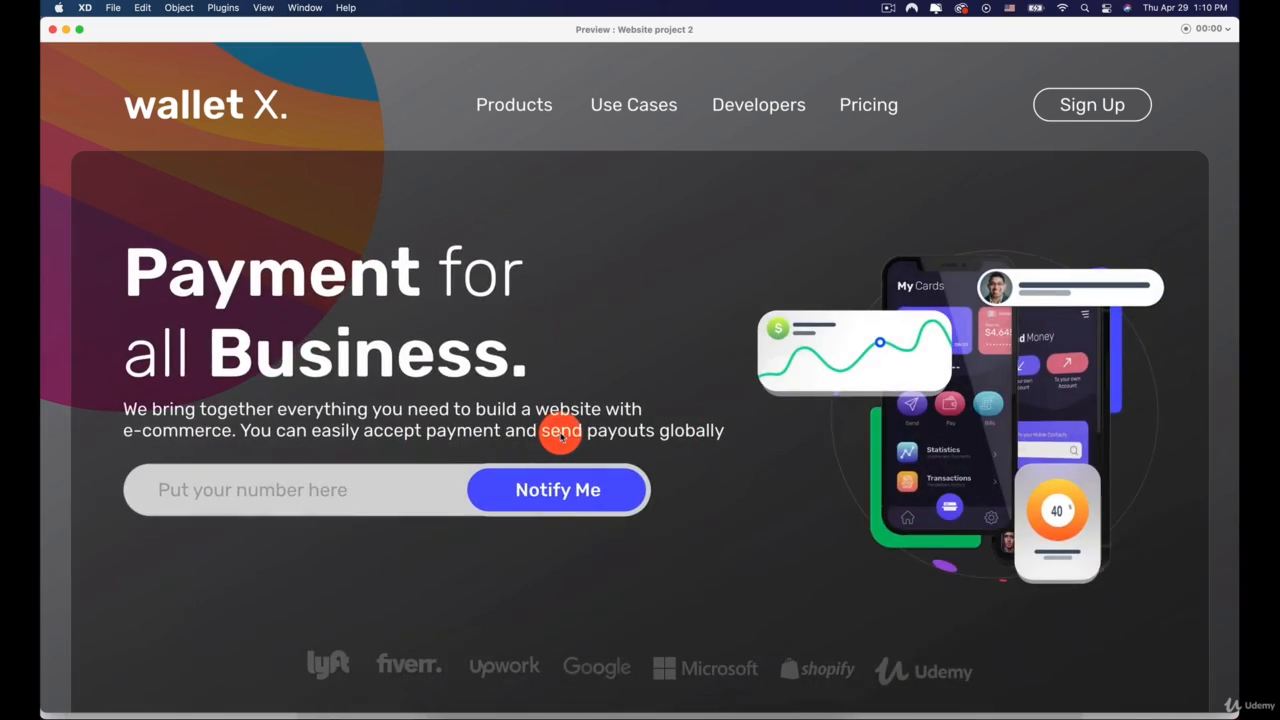
Step: Run through the looping transitions a second time, shrink the preview window, and close it
{"action": "left_click", "coordinate": [561, 435]}
{"action": "left_click", "coordinate": [561, 435]}
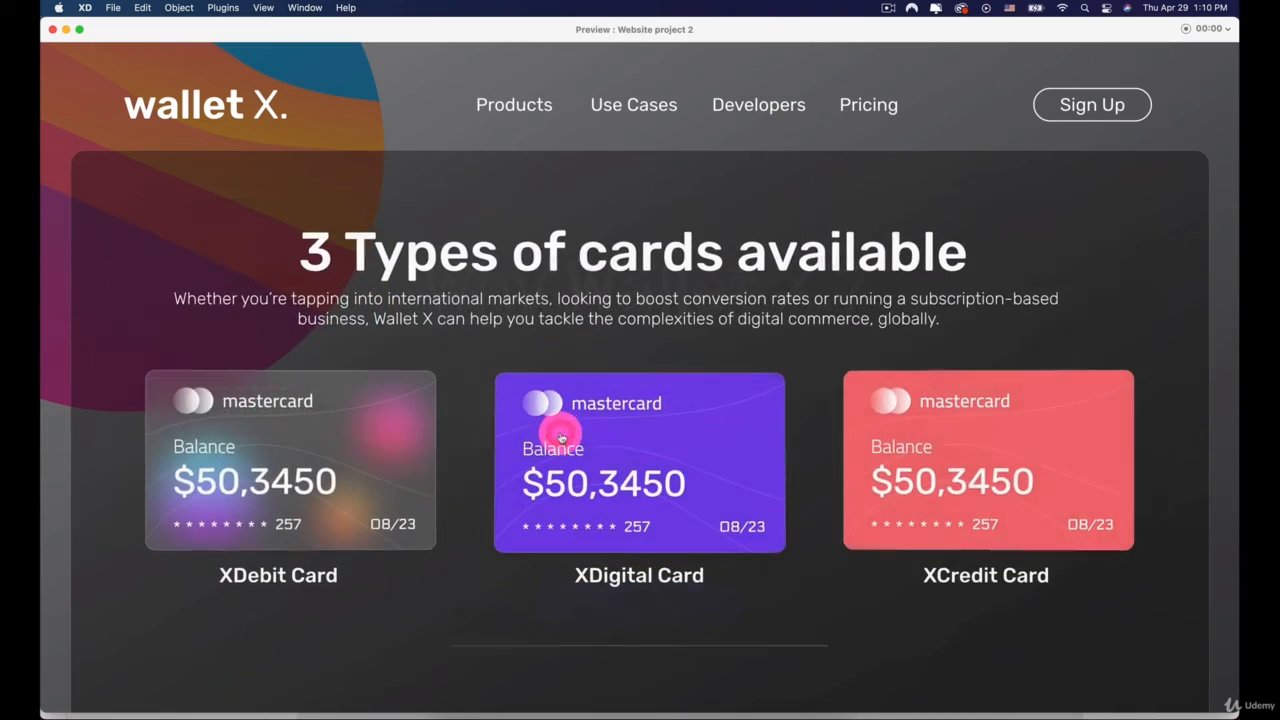
{"action": "left_click", "coordinate": [561, 435]}
{"action": "left_click", "coordinate": [561, 435]}
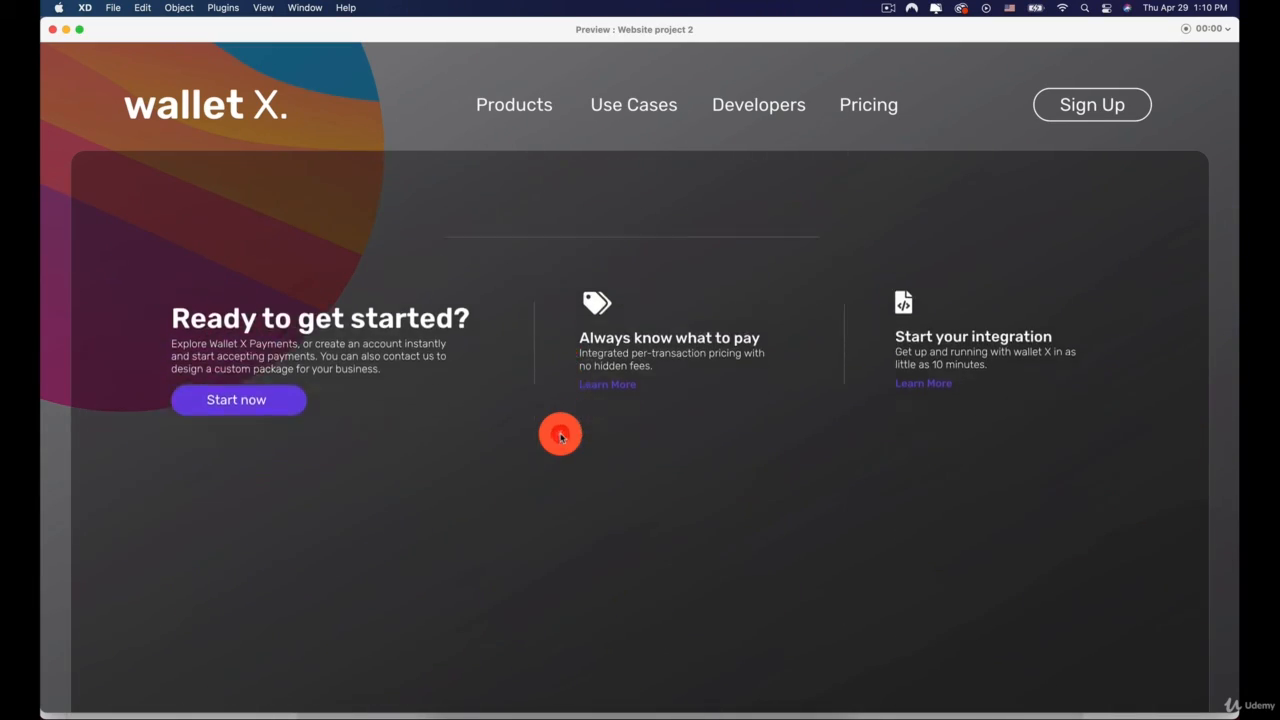
{"action": "left_click", "coordinate": [561, 435]}
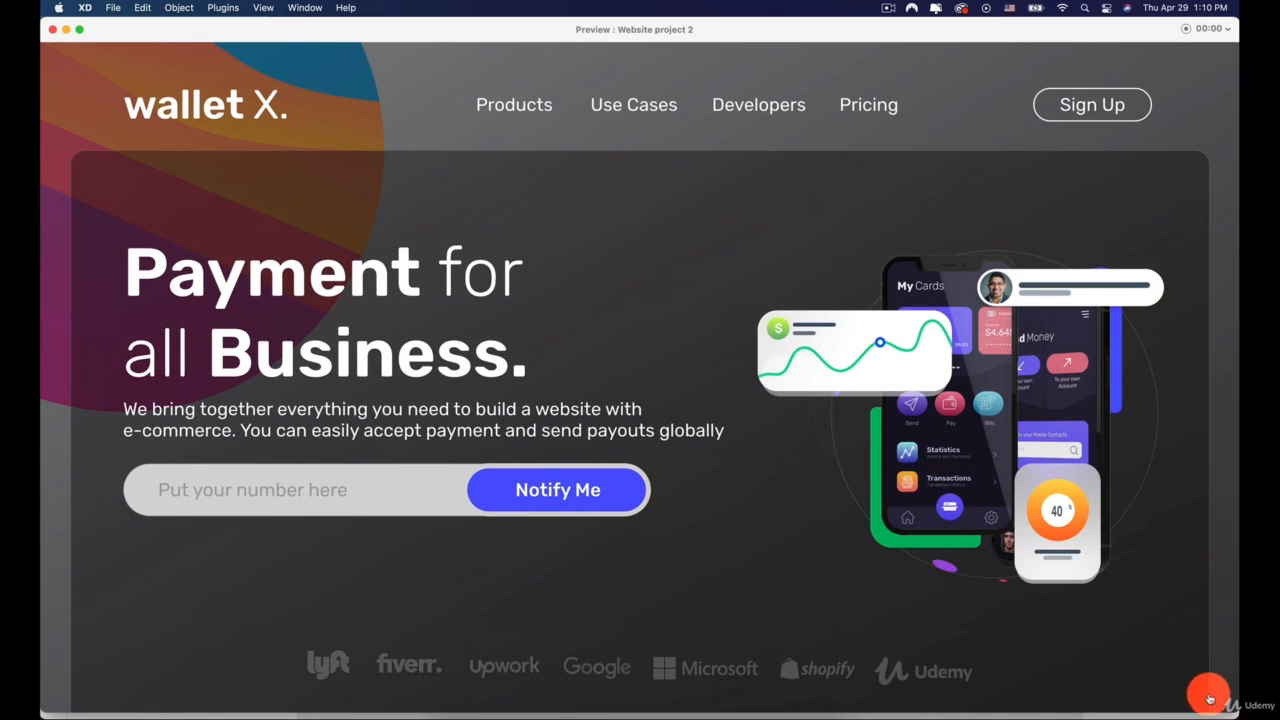
{"action": "left_click_drag", "start_coordinate": [1232, 707], "coordinate": [848, 502]}
{"action": "left_click_drag", "start_coordinate": [95, 29], "coordinate": [198, 70]}
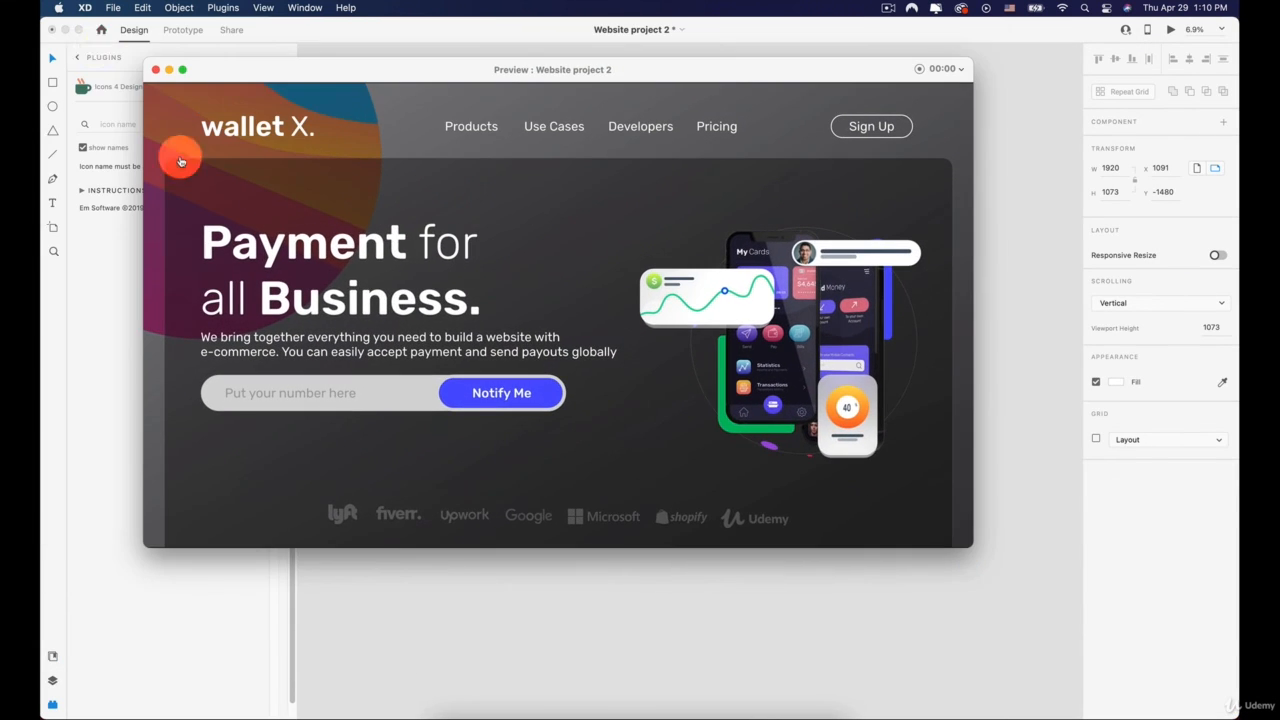
{"action": "left_click", "coordinate": [155, 70]}
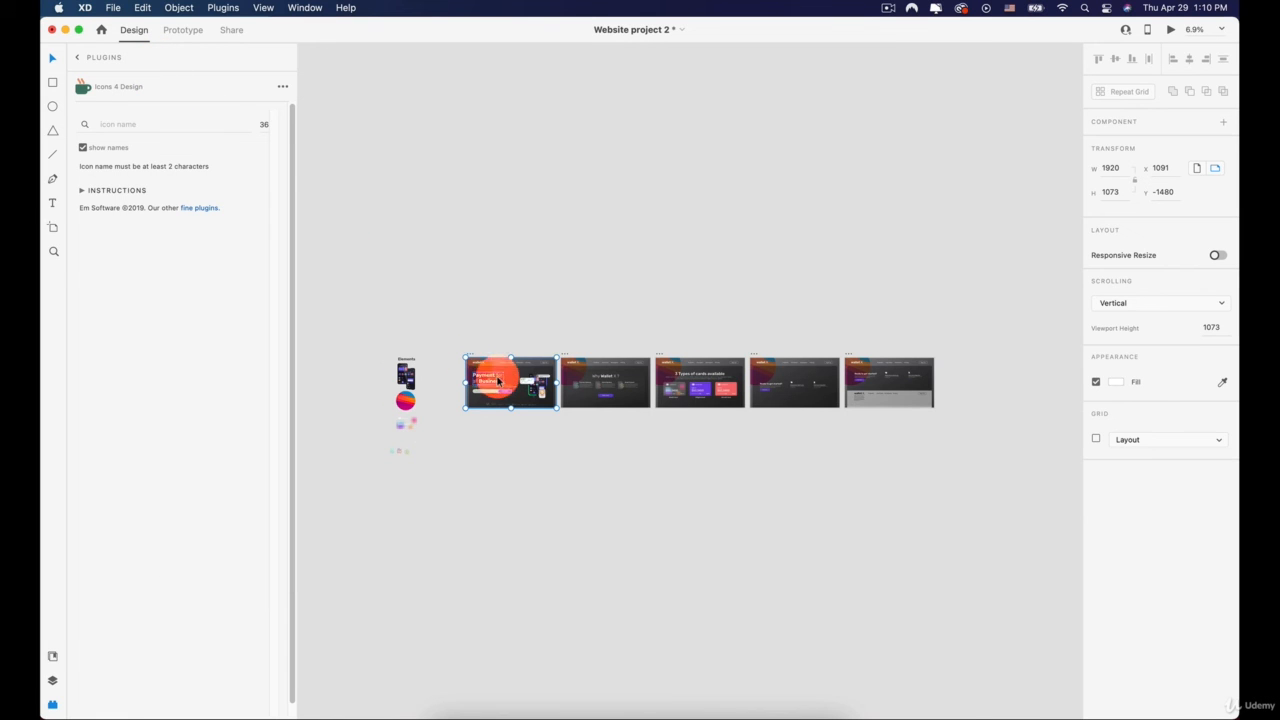
Step: Nudge the depth of both hero phone mockups on Web 1920 – 1 in 3D, bringing the Send Money phone to Z 3.13
{"action": "scroll", "coordinate": [498, 378], "scroll_direction": "up", "scroll_amount": 7}
{"action": "scroll", "coordinate": [587, 396], "scroll_direction": "up", "scroll_amount": 4}
{"action": "left_click", "coordinate": [671, 422]}
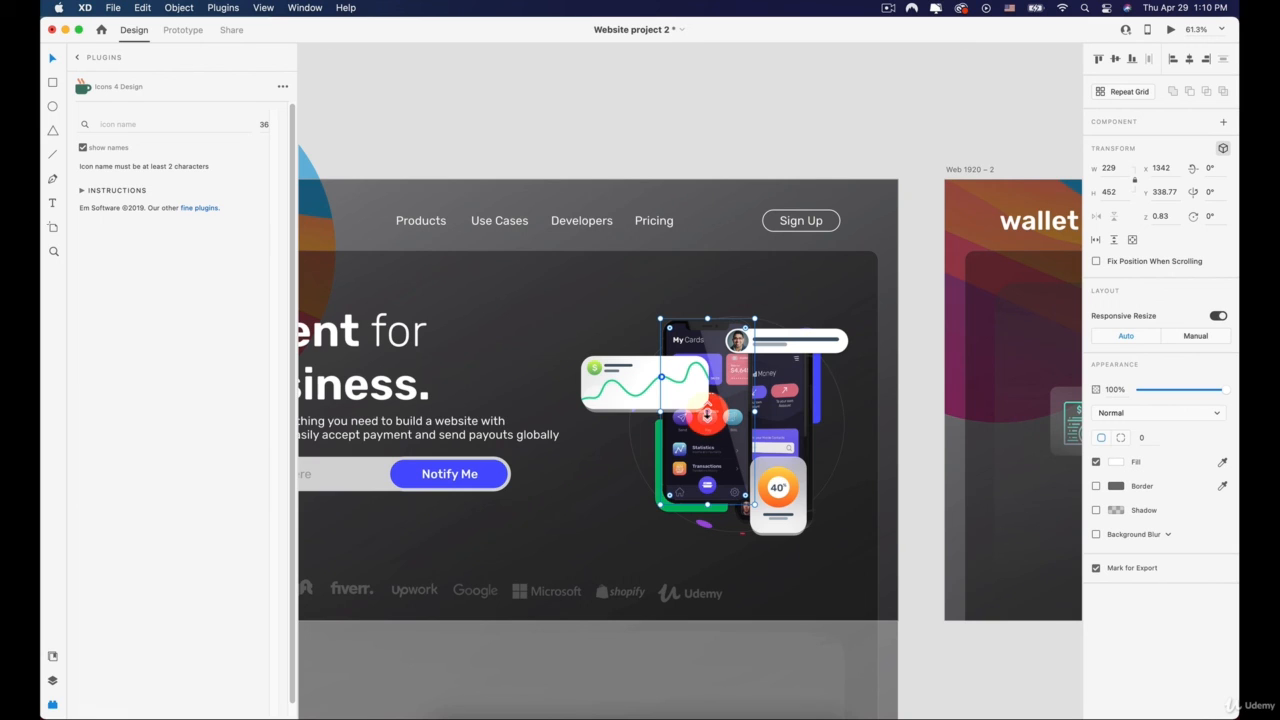
{"action": "left_click_drag", "start_coordinate": [707, 413], "coordinate": [708, 423]}
{"action": "left_click", "coordinate": [772, 418]}
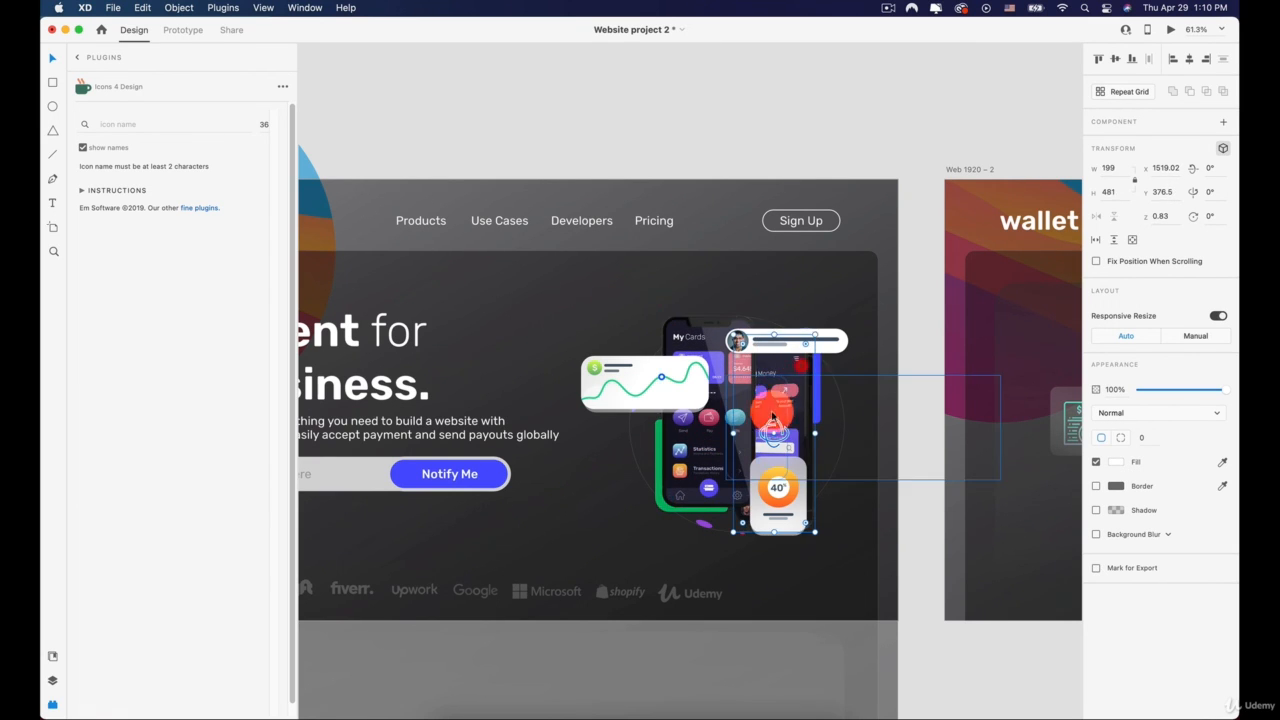
{"action": "left_click_drag", "start_coordinate": [772, 433], "coordinate": [772, 436]}
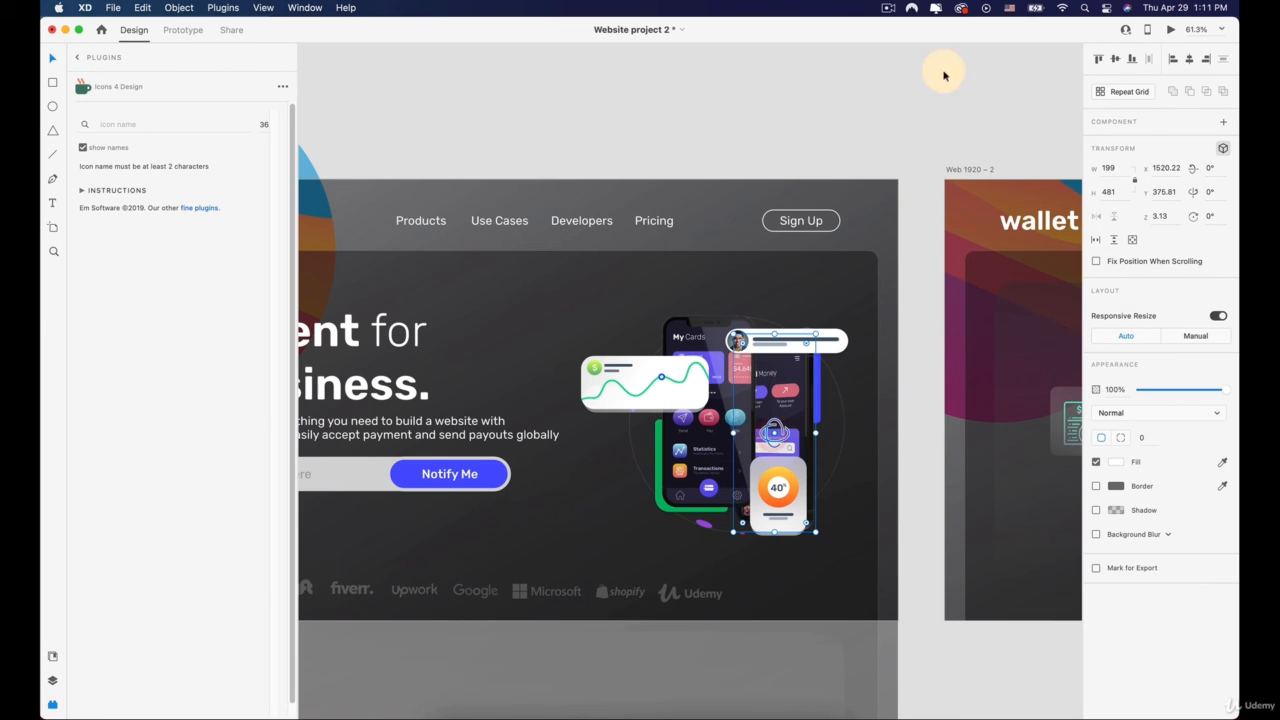
Step: Preview the landing page again to check the hero phones and the transitions between all sections
{"action": "left_click", "coordinate": [1172, 32]}
{"action": "scroll", "coordinate": [694, 310], "scroll_direction": "down", "scroll_amount": 10}
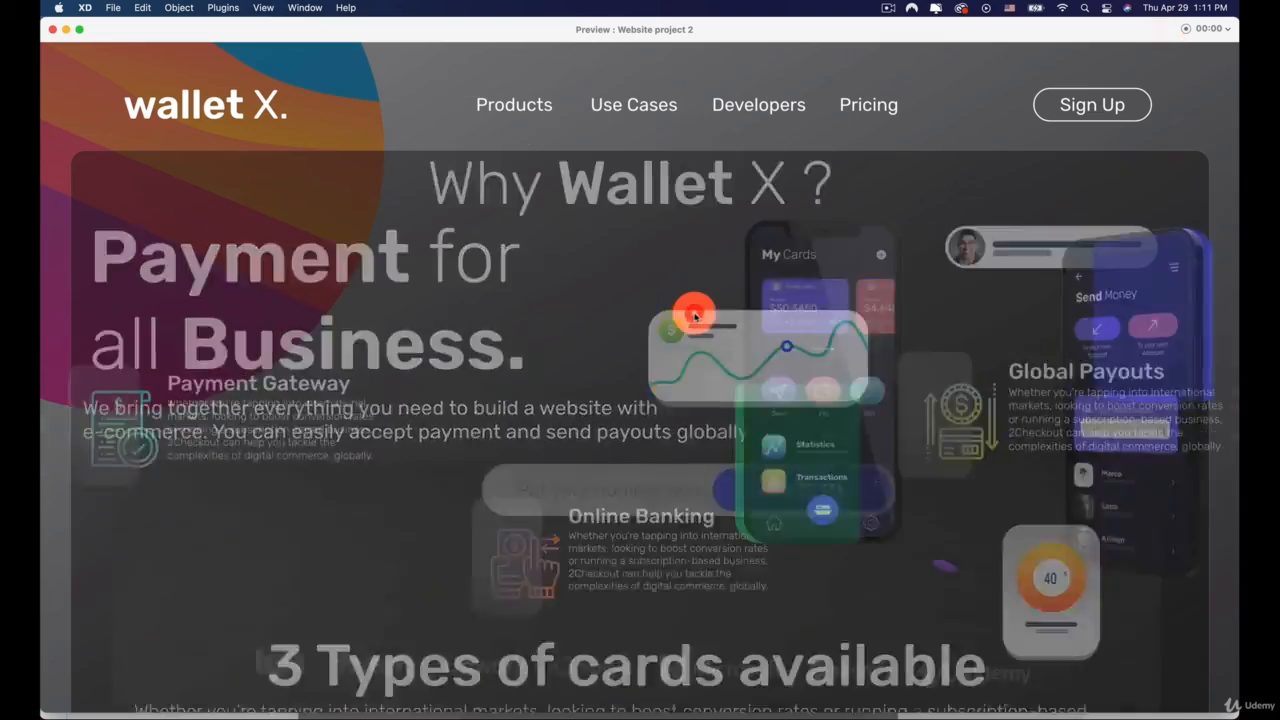
{"action": "scroll", "coordinate": [694, 312], "scroll_direction": "down", "scroll_amount": 10}
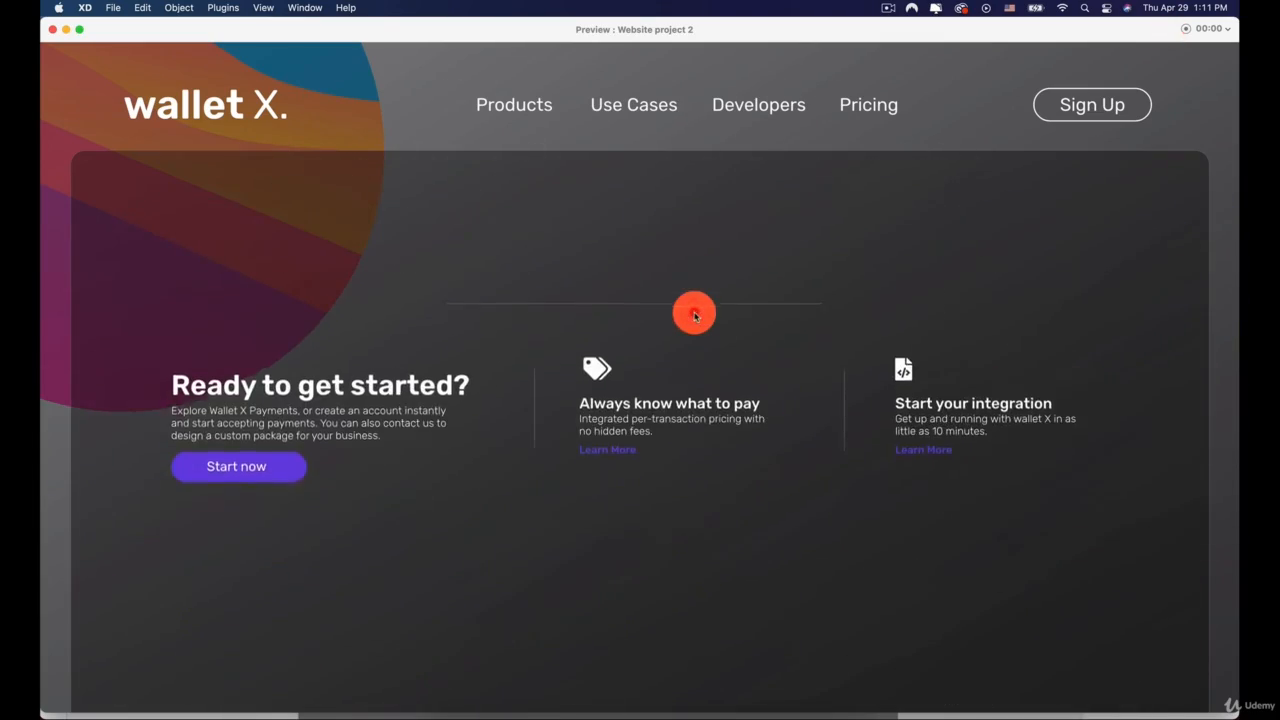
{"action": "scroll", "coordinate": [695, 315], "scroll_direction": "up", "scroll_amount": 20}
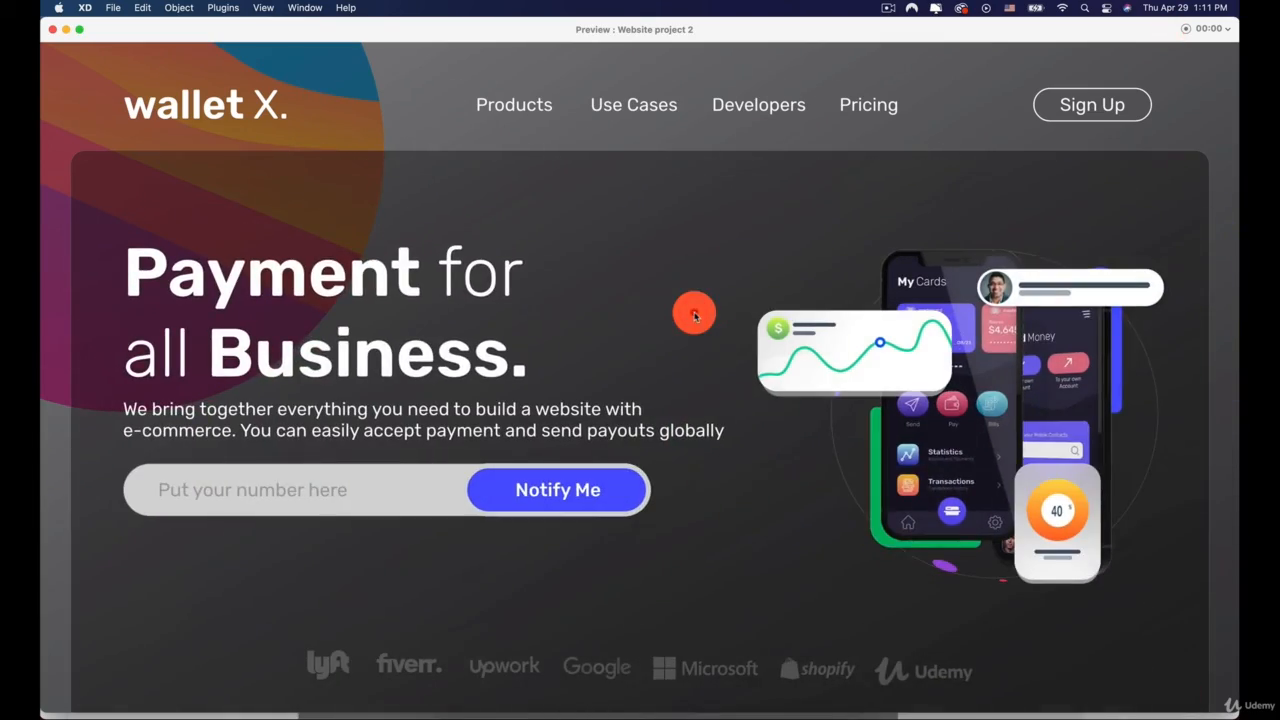
{"action": "scroll", "coordinate": [695, 315], "scroll_direction": "down", "scroll_amount": 15}
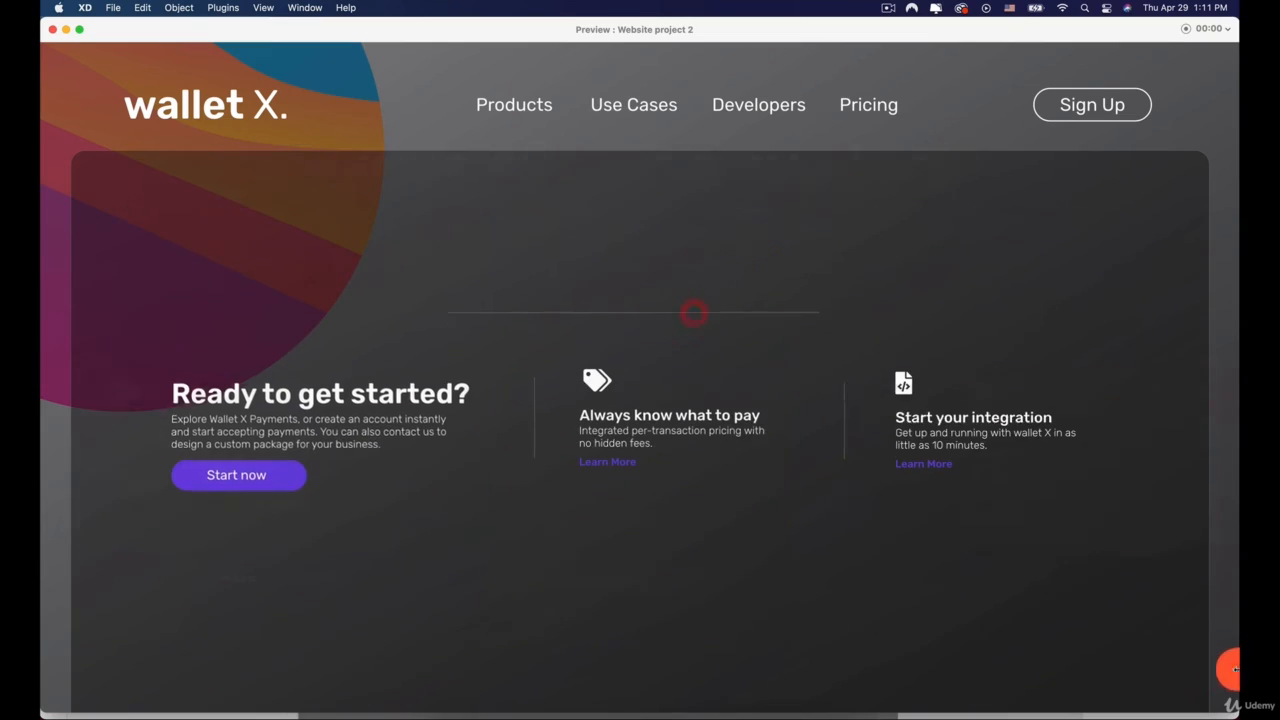
Step: Reduce the preview window's size and replay the section transitions, ending on the Payment for all Business screen
{"action": "left_click_drag", "start_coordinate": [1234, 710], "coordinate": [964, 578]}
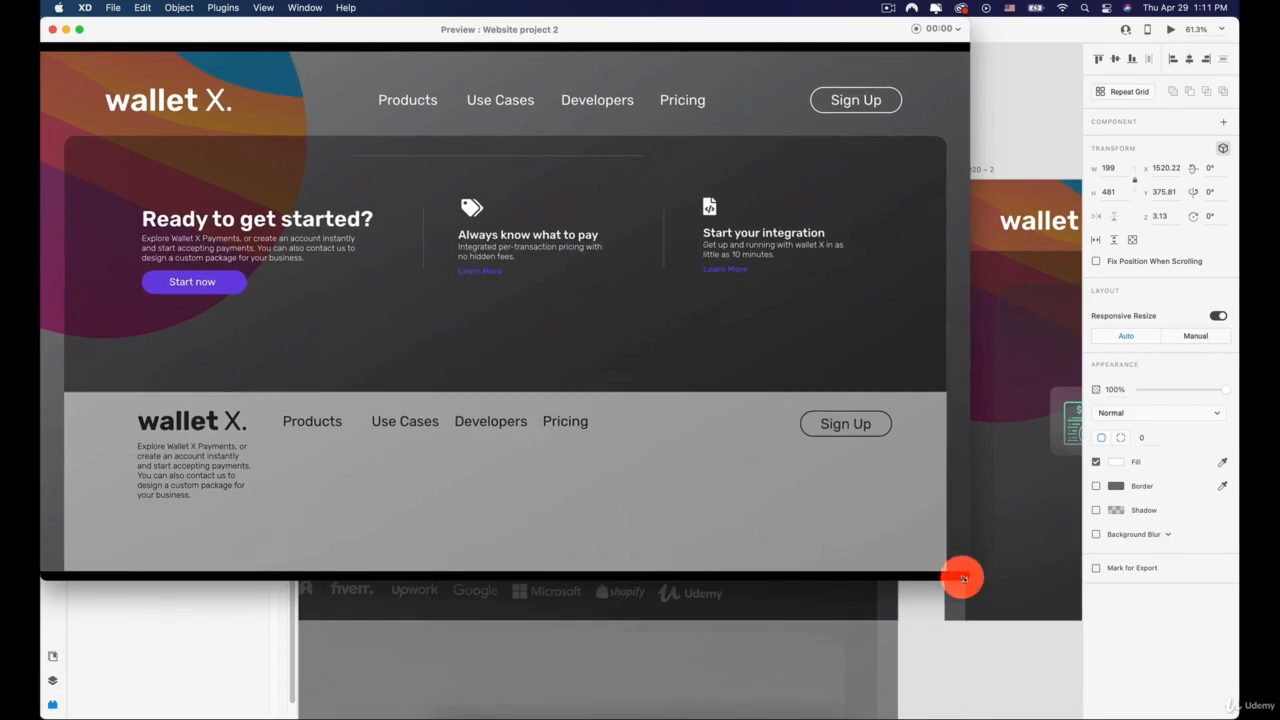
{"action": "scroll", "coordinate": [591, 360], "scroll_direction": "up", "scroll_amount": 15}
{"action": "scroll", "coordinate": [594, 365], "scroll_direction": "down", "scroll_amount": 5}
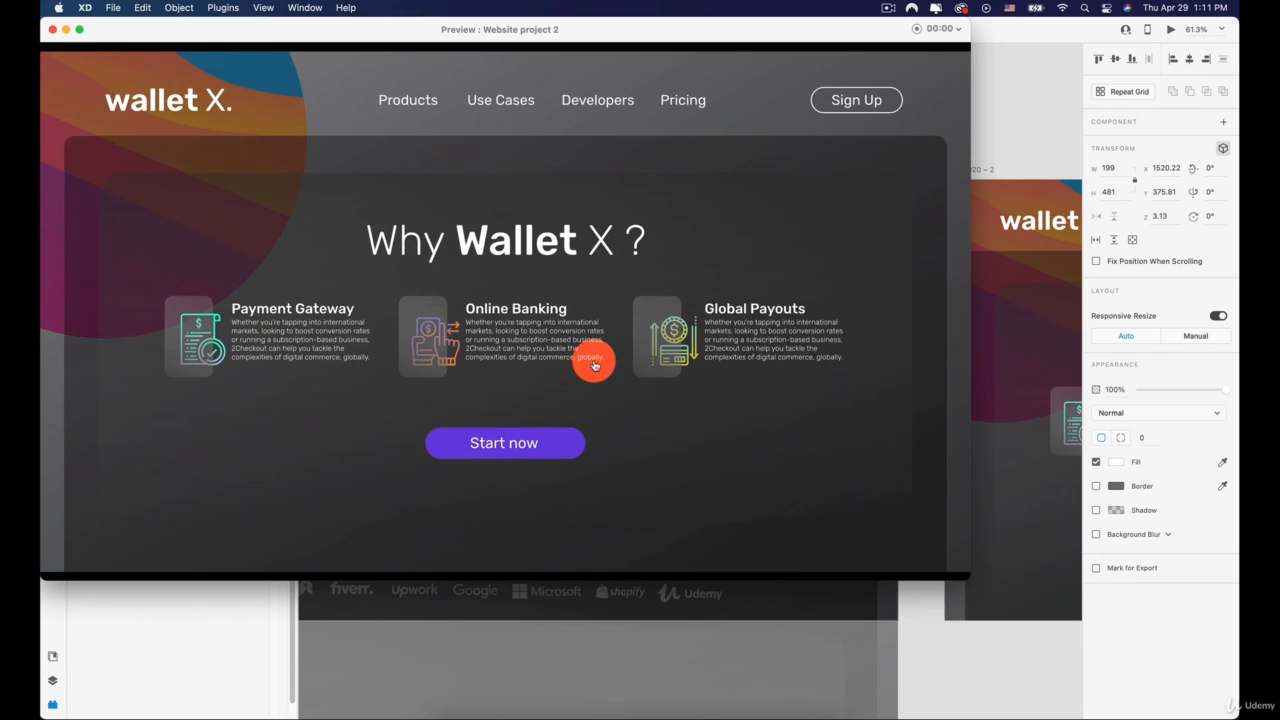
{"action": "scroll", "coordinate": [594, 365], "scroll_direction": "up", "scroll_amount": 5}
{"action": "scroll", "coordinate": [594, 365], "scroll_direction": "down", "scroll_amount": 5}
{"action": "scroll", "coordinate": [594, 365], "scroll_direction": "down", "scroll_amount": 10}
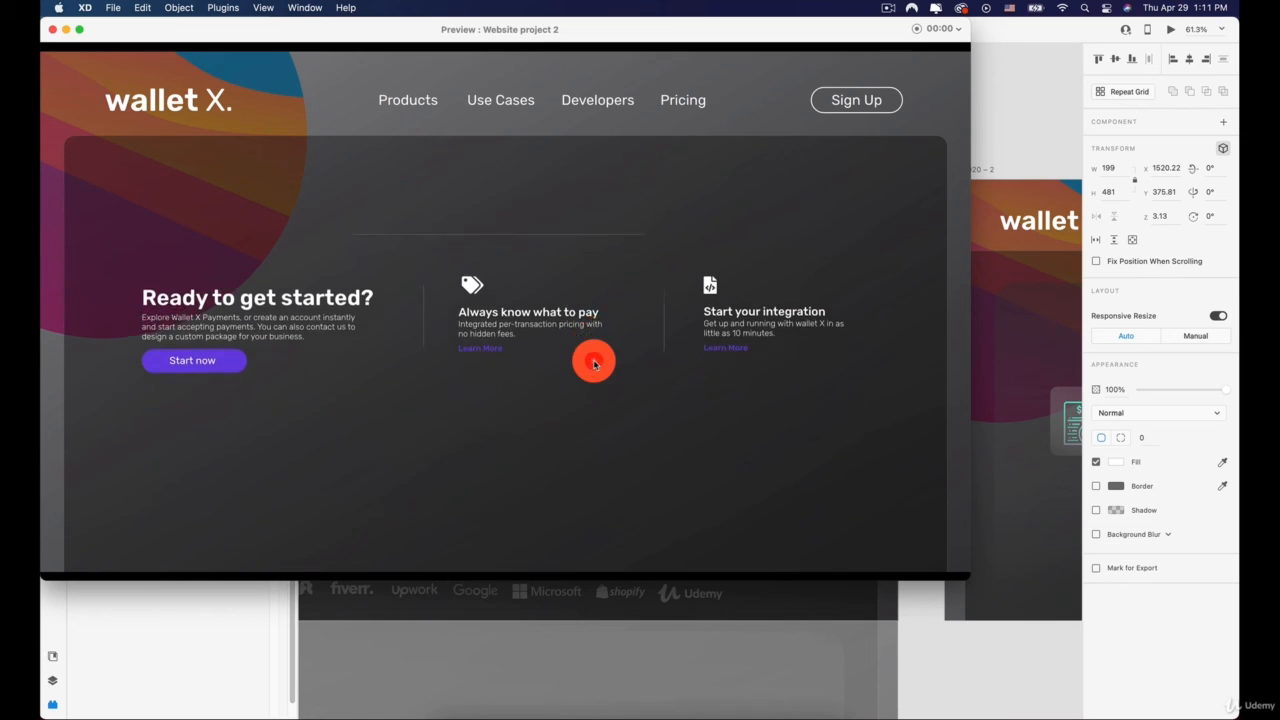
{"action": "scroll", "coordinate": [594, 365], "scroll_direction": "up", "scroll_amount": 15}
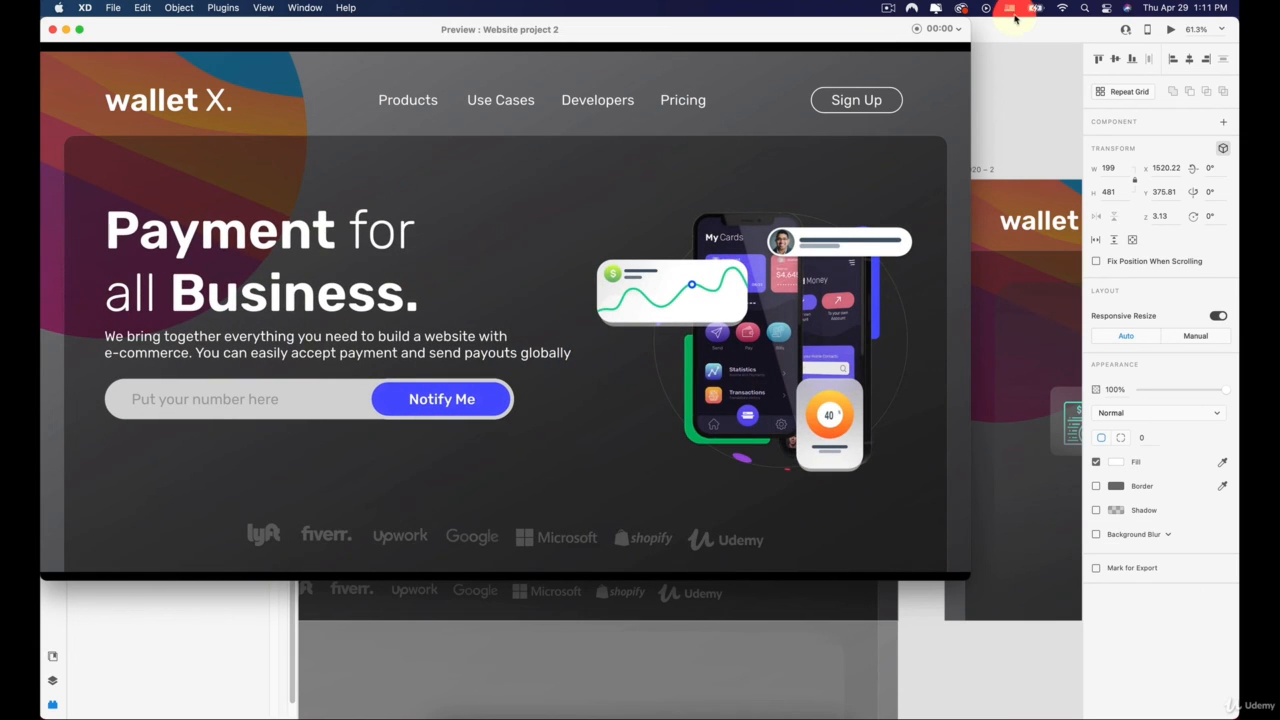
{"action": "left_click", "coordinate": [888, 12]}
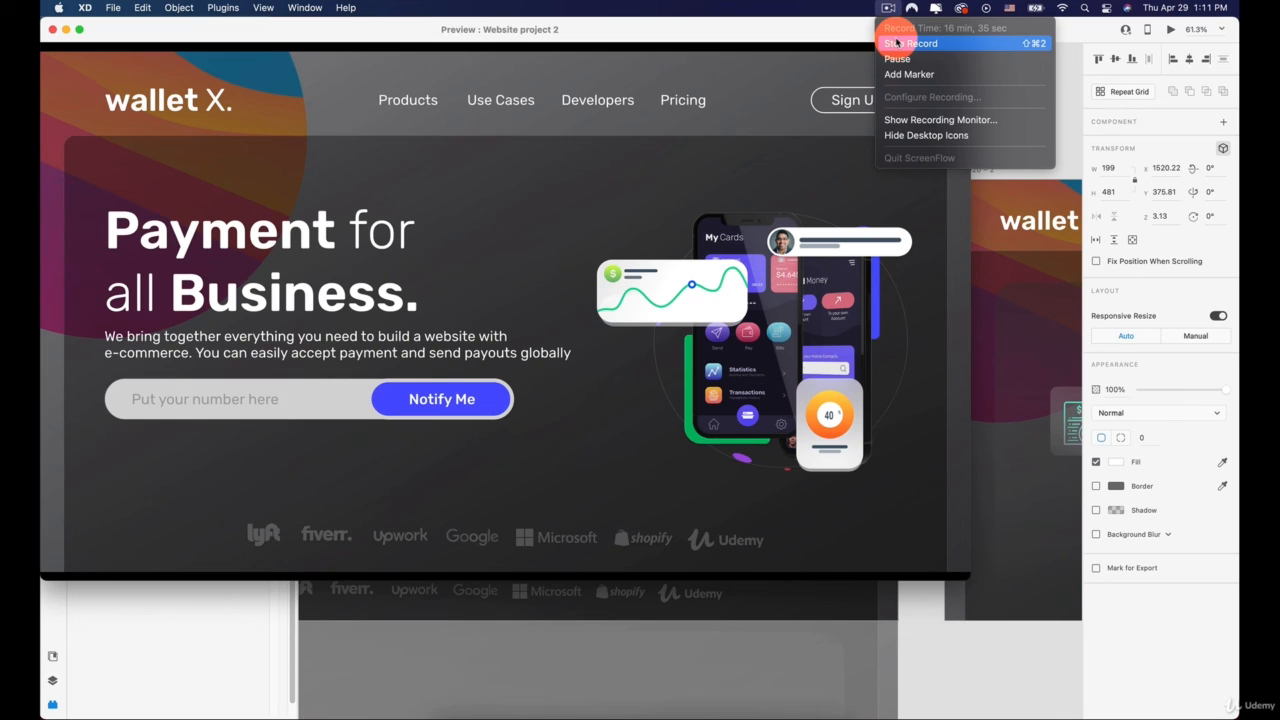
{"action": "left_click", "coordinate": [896, 42]}
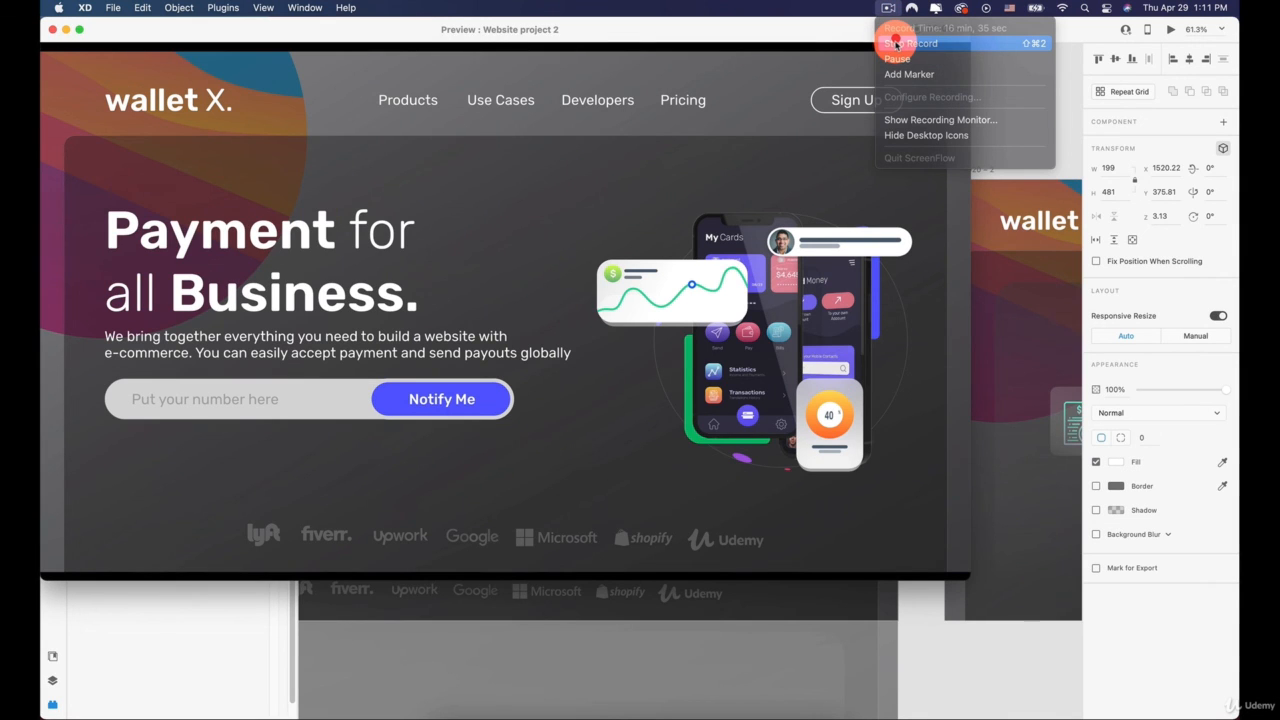